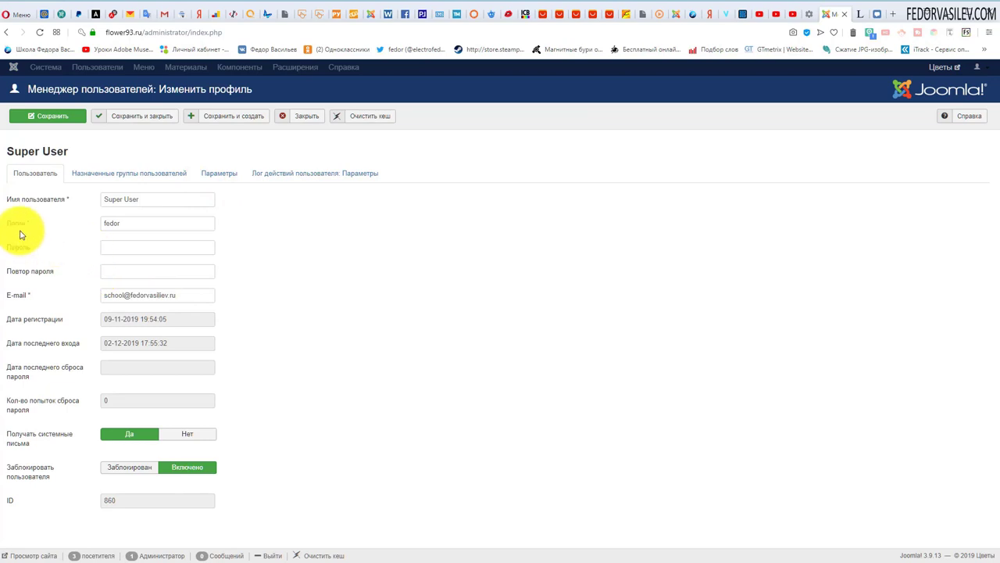
Review the login, password and repeat-password fields in the Super User profile
double_click(109, 225)
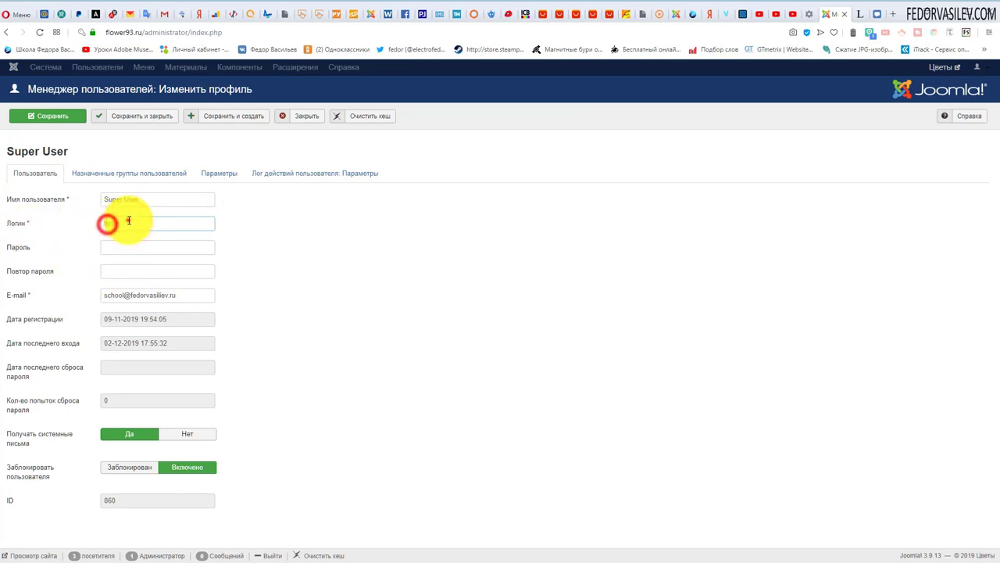
left_click_drag(129, 221, 83, 230)
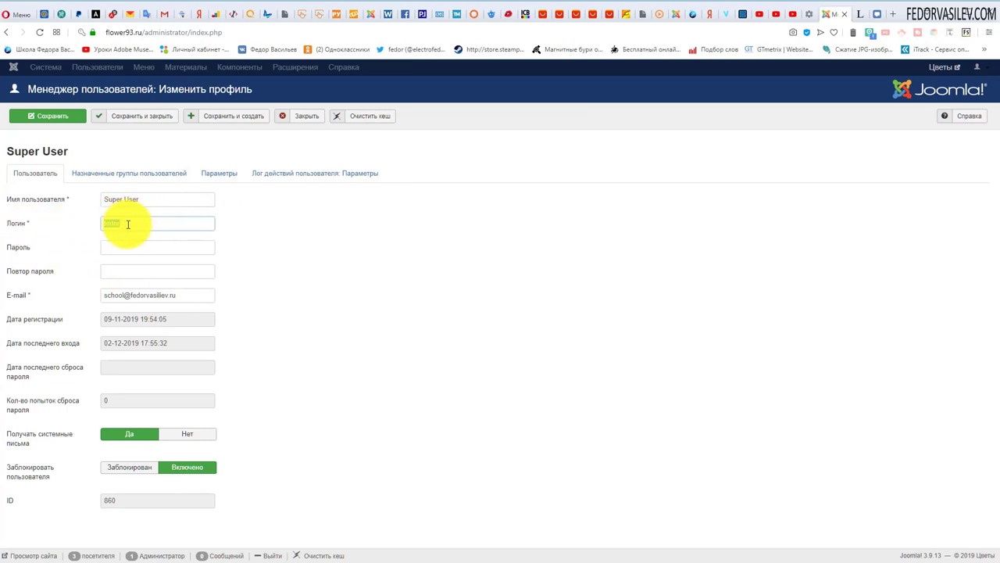
left_click(274, 224)
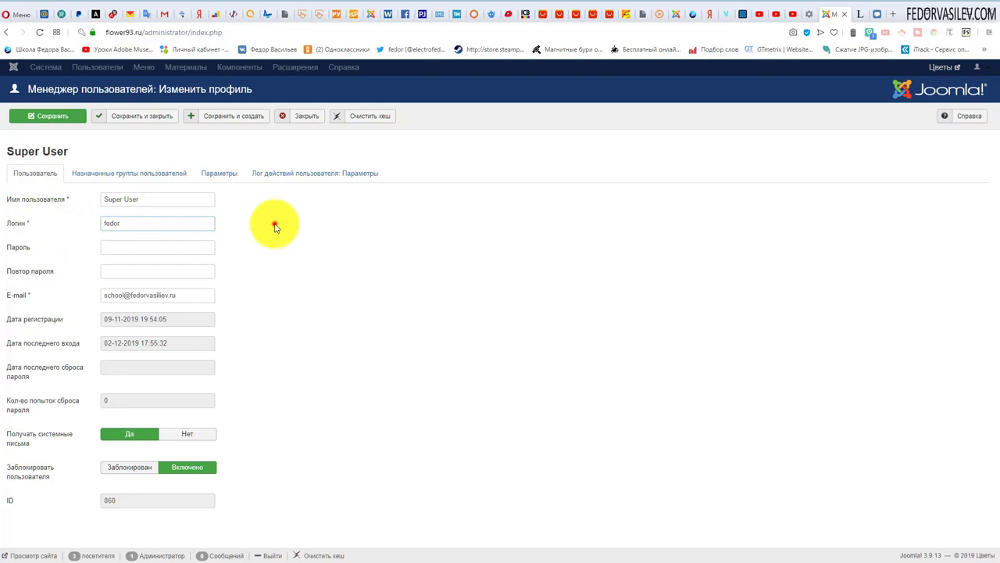
double_click(134, 224)
left_click(283, 227)
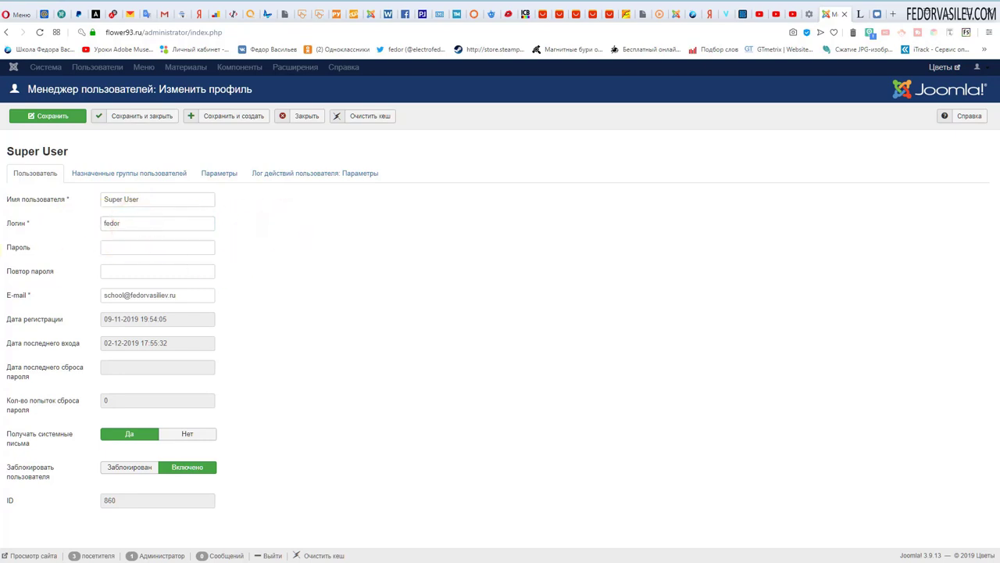
left_click(127, 249)
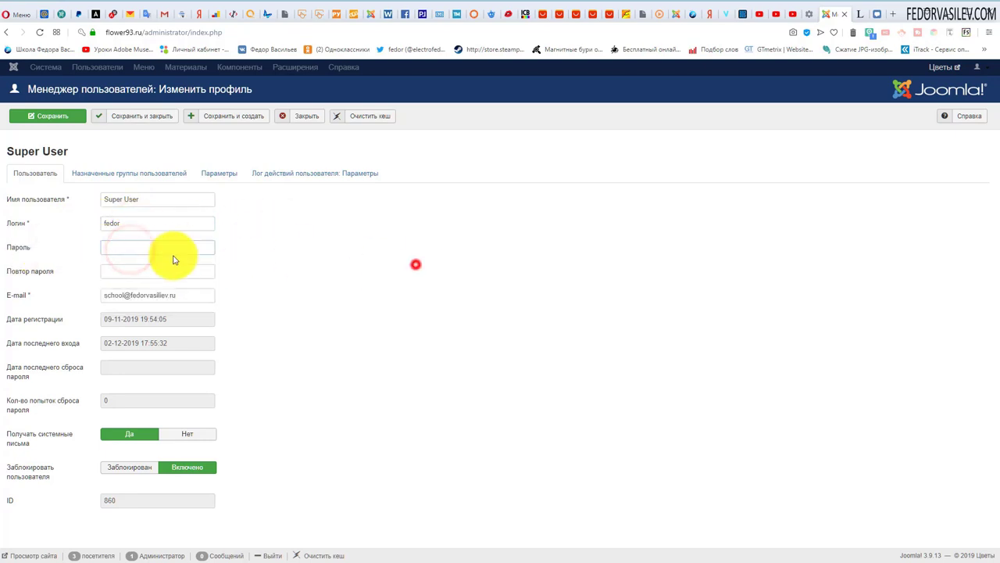
left_click(117, 272)
left_click(277, 284)
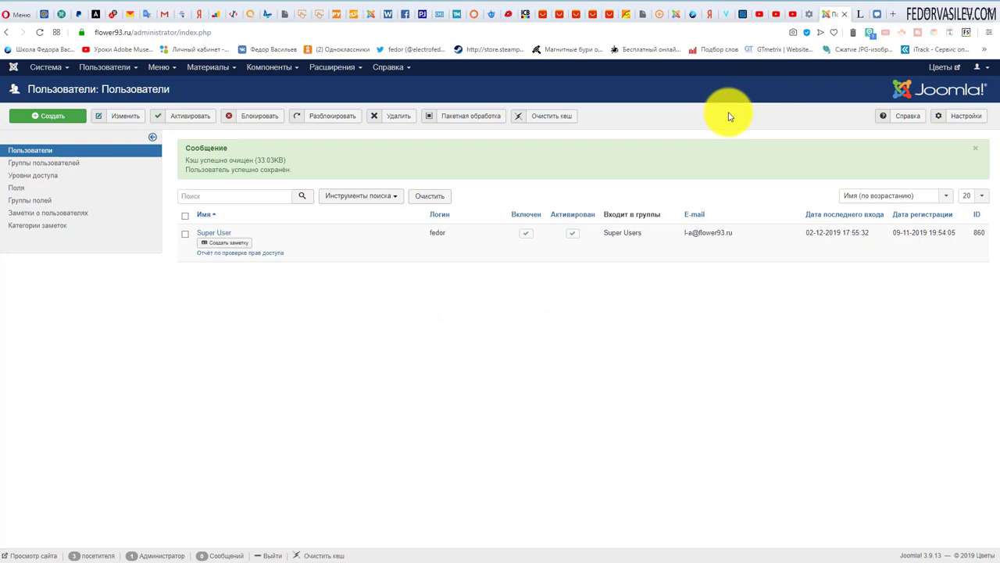
Switch to the flower93.ru website and look over the home page's slider, statistics and bouquet sections
left_click(858, 14)
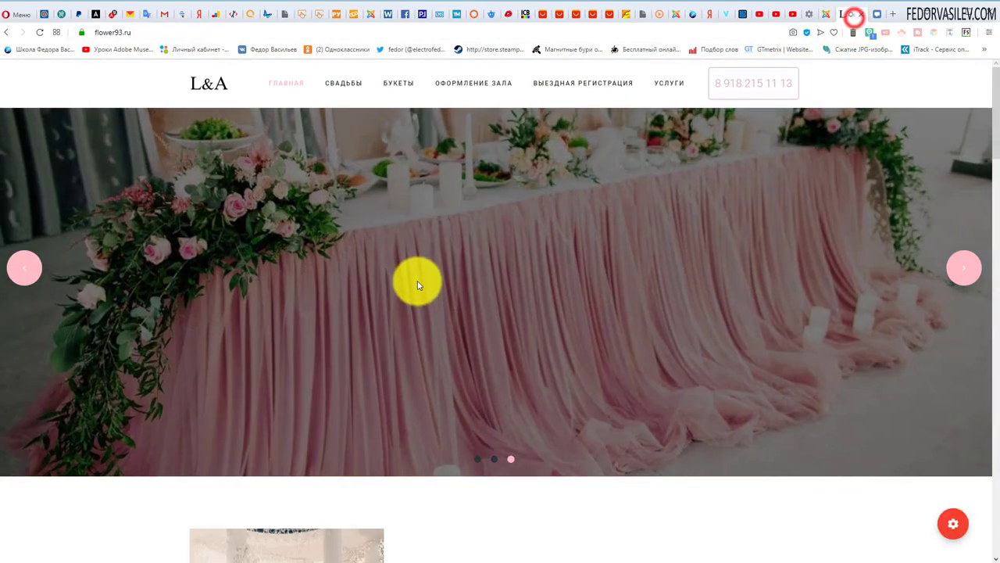
scroll(375, 266, "down", 12)
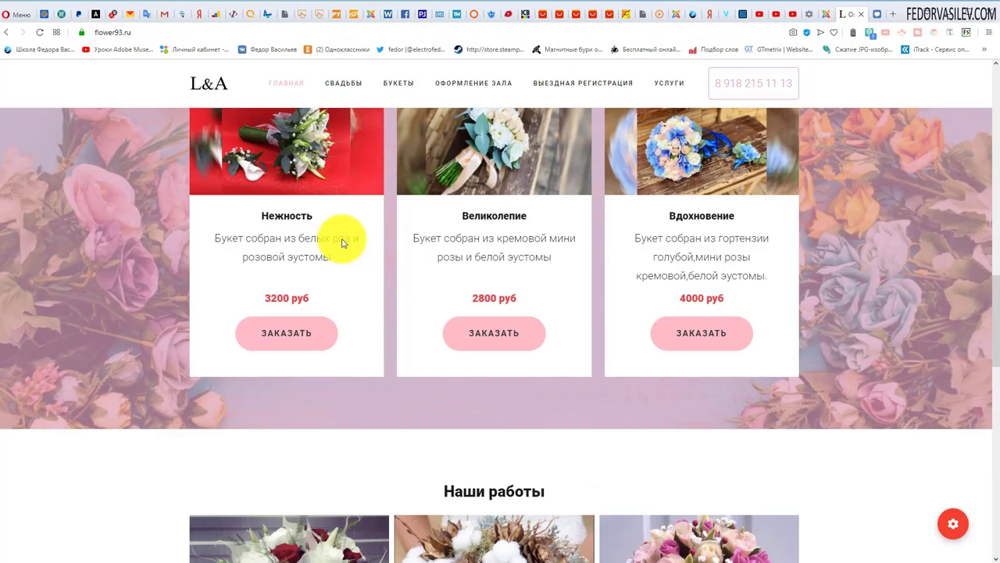
scroll(346, 242, "up", 6)
scroll(344, 289, "up", 6)
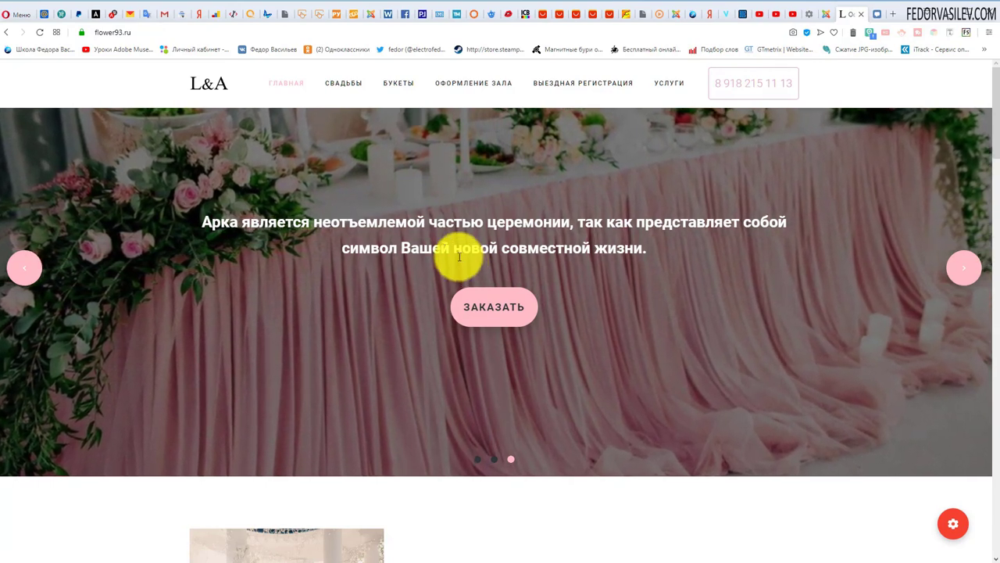
scroll(456, 247, "down", 6)
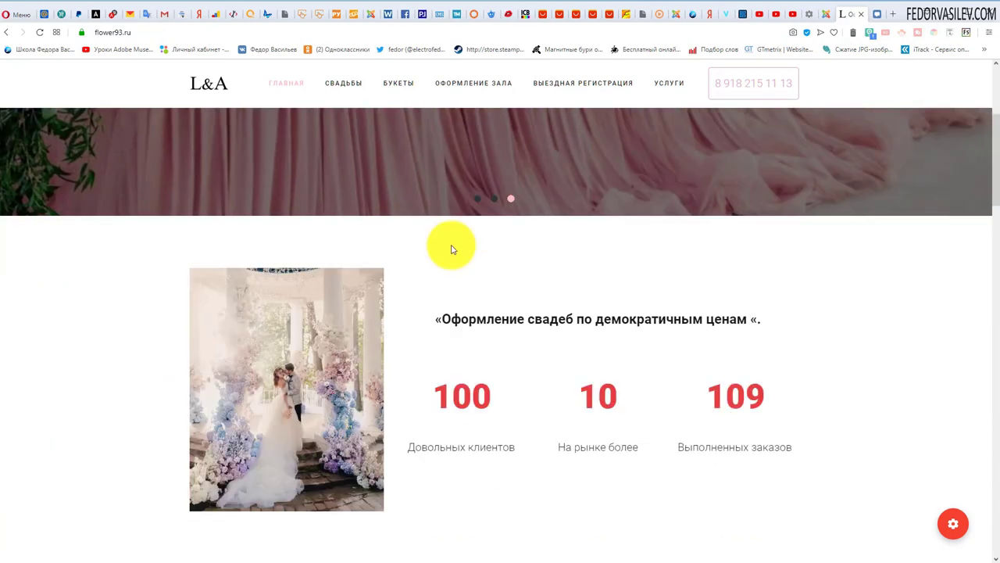
scroll(190, 257, "up", 2)
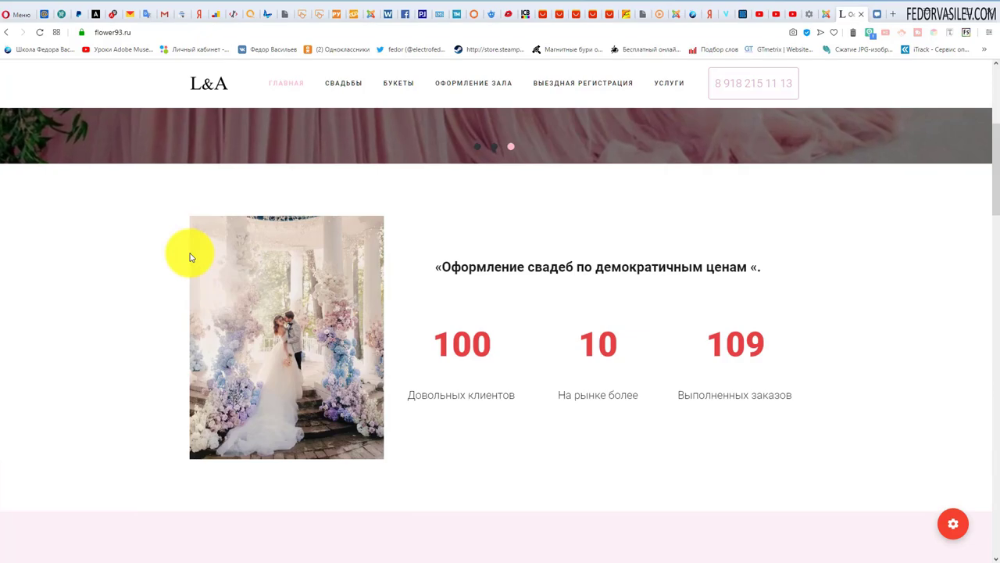
scroll(196, 254, "up", 4)
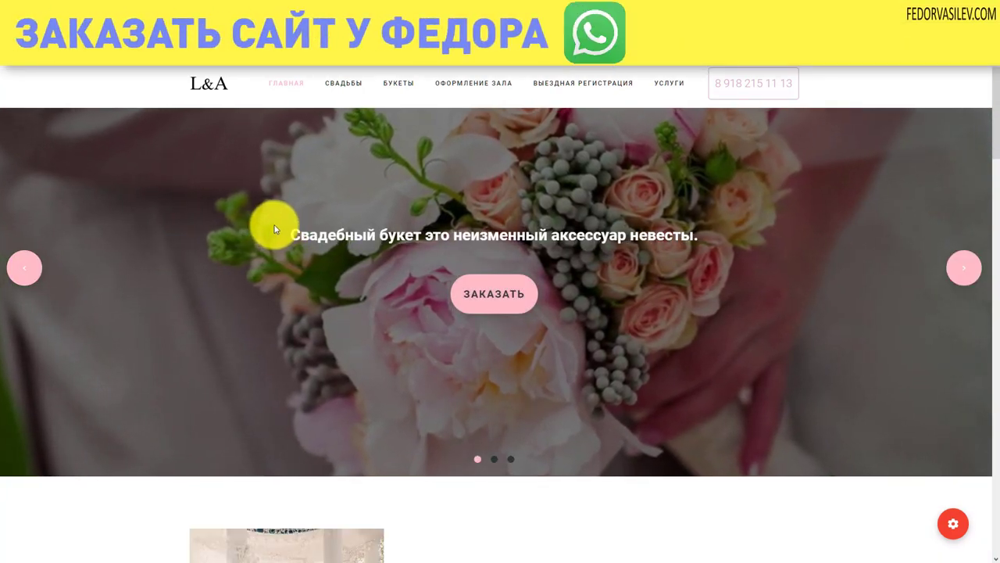
scroll(266, 233, "down", 3)
scroll(265, 233, "up", 3)
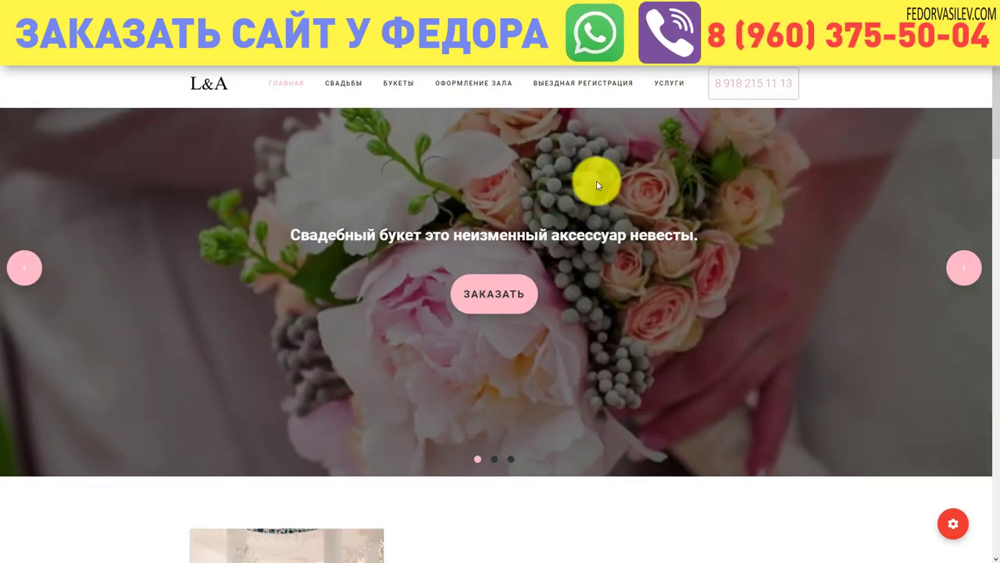
Open the TinyJPG image compression site in a new browser tab and look over its page
left_click(849, 45)
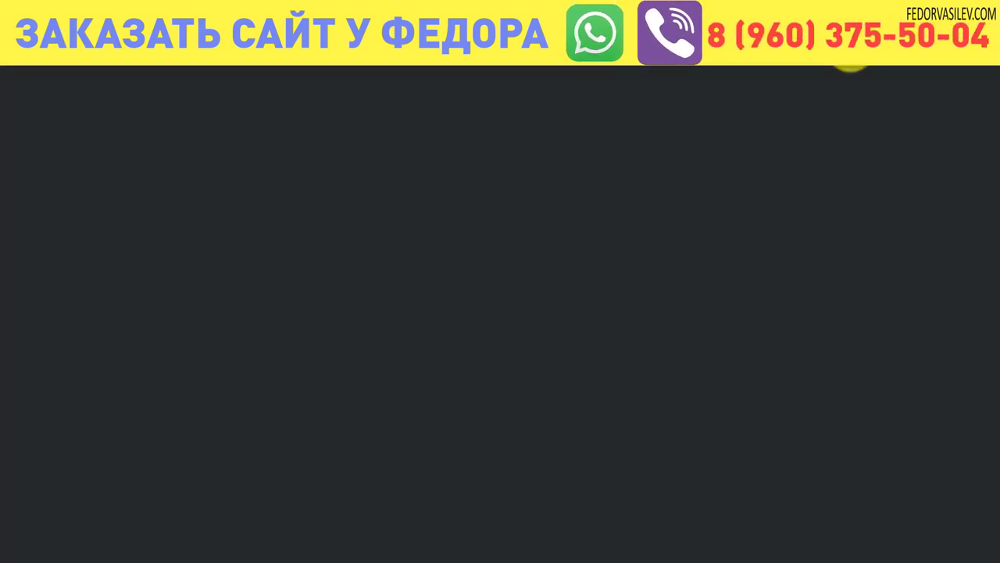
scroll(398, 243, "down", 3)
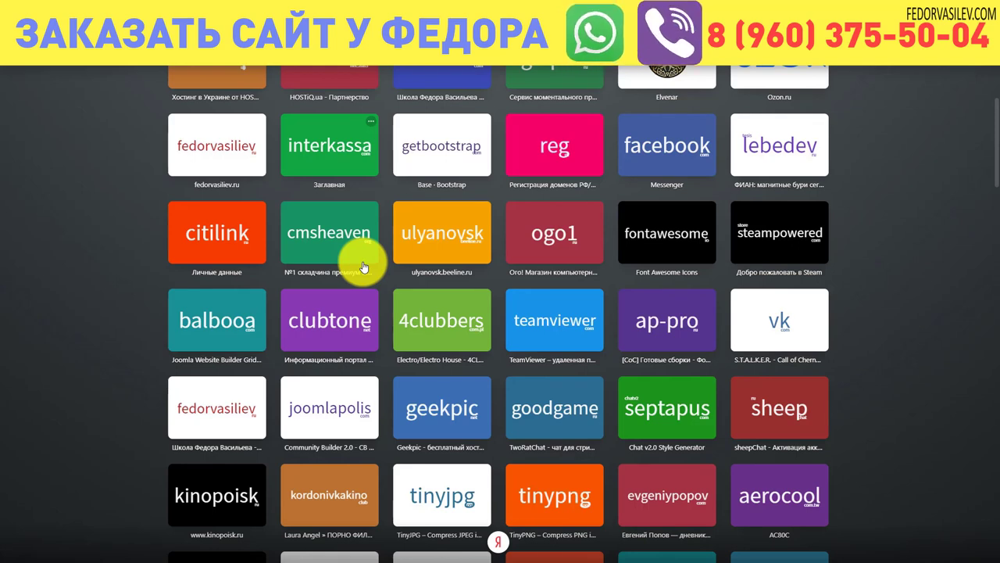
left_click(444, 501)
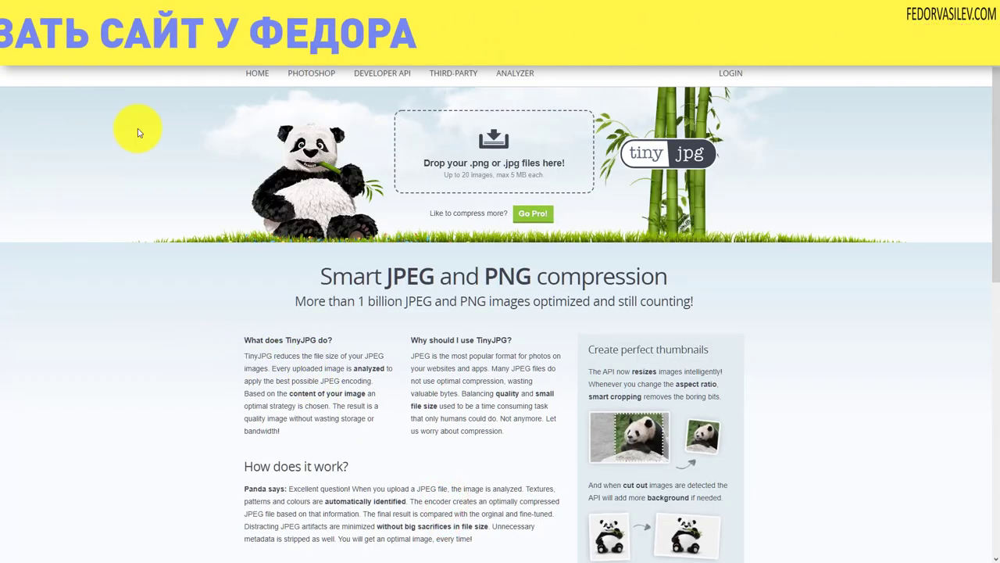
left_click(186, 118)
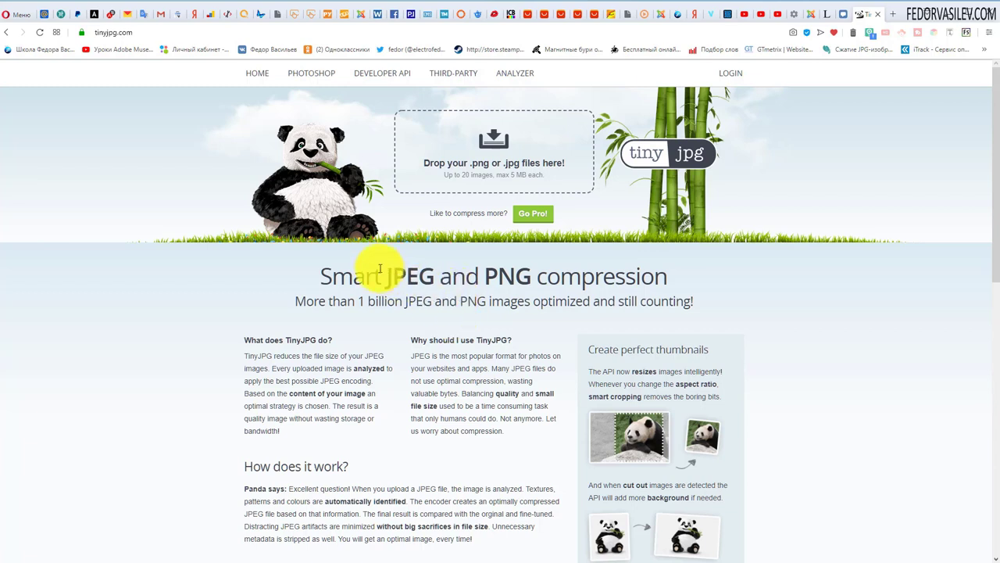
scroll(516, 227, "down", 3)
scroll(461, 234, "up", 3)
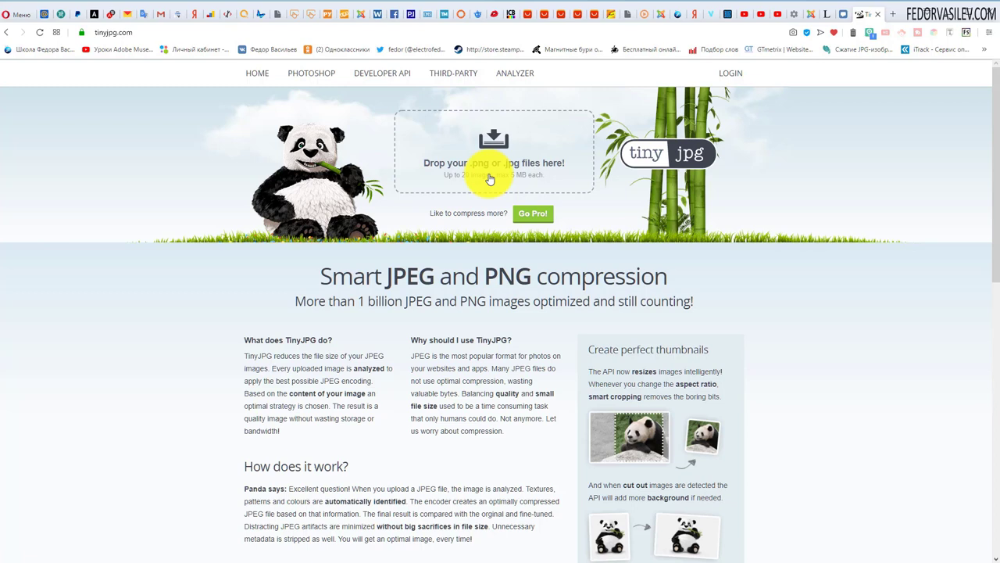
Return to the Joomla administration of flower93.ru and look through the available components
left_click(833, 15)
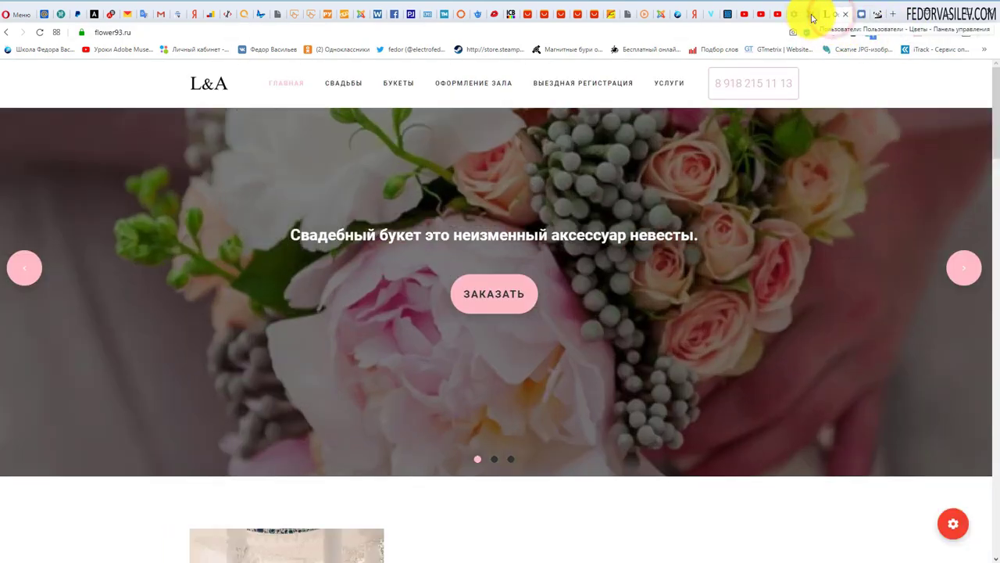
left_click(812, 16)
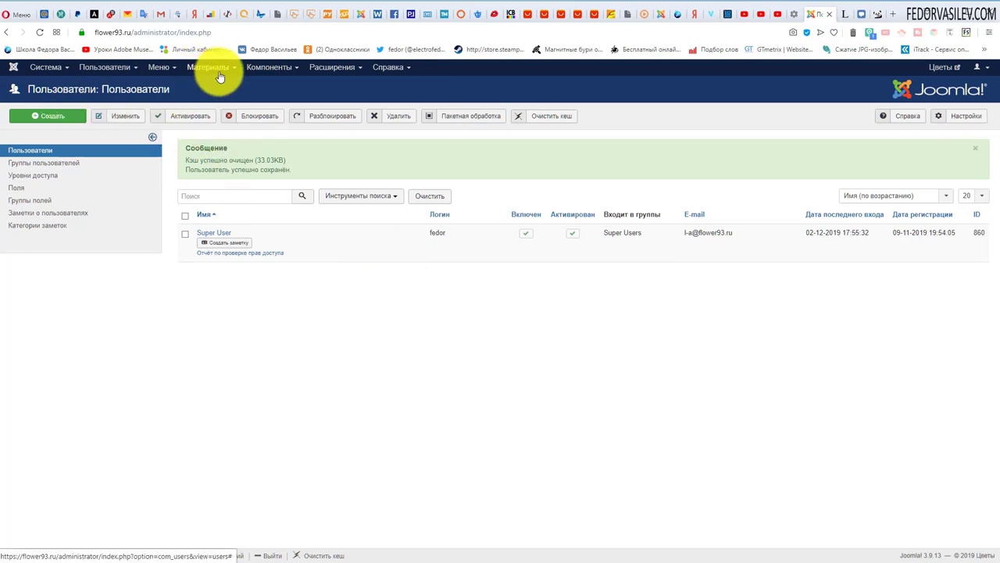
left_click(258, 67)
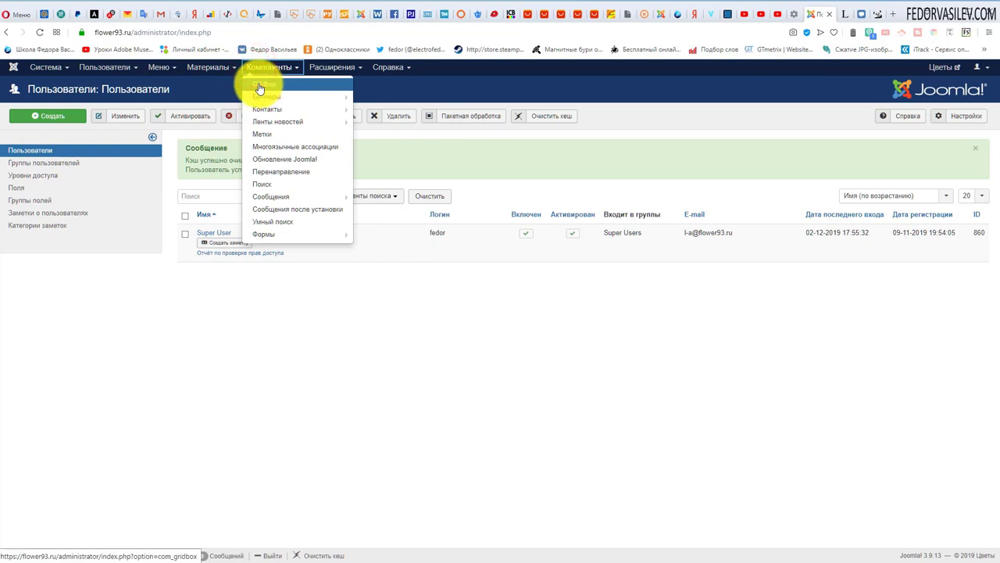
left_click(249, 69)
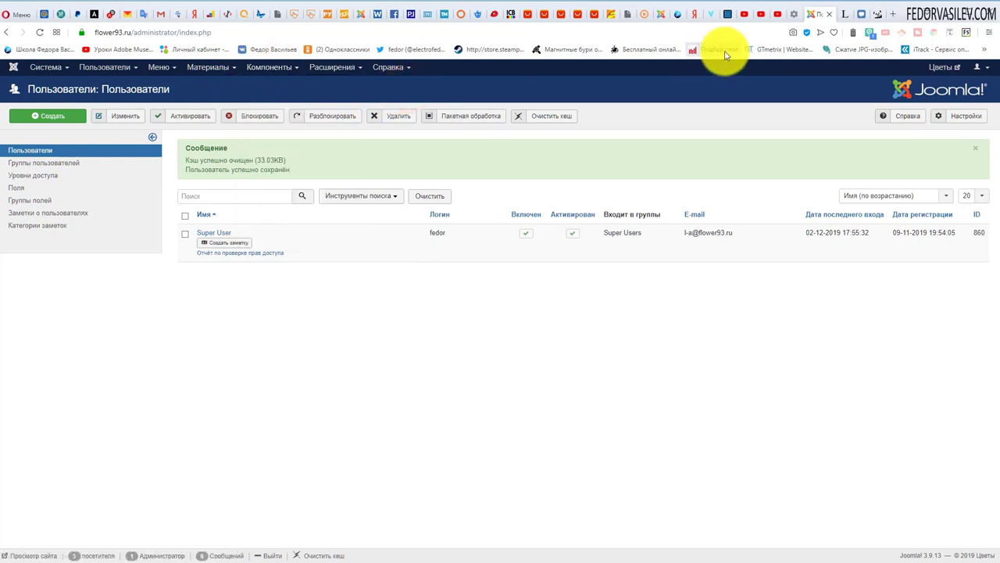
Search Yandex for "школа федора васильева" in a new browser tab
left_click(843, 15)
left_click(891, 15)
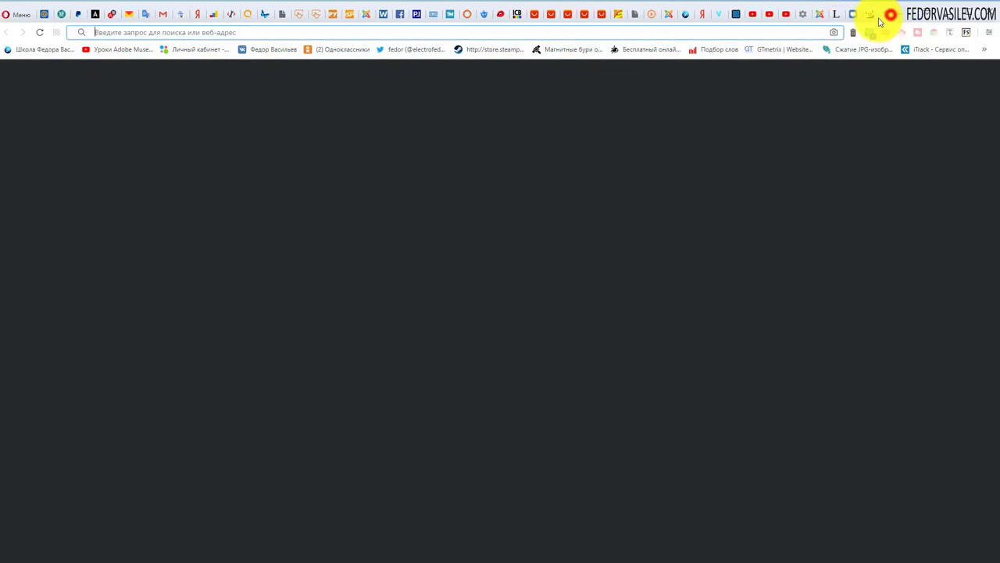
left_click(312, 101)
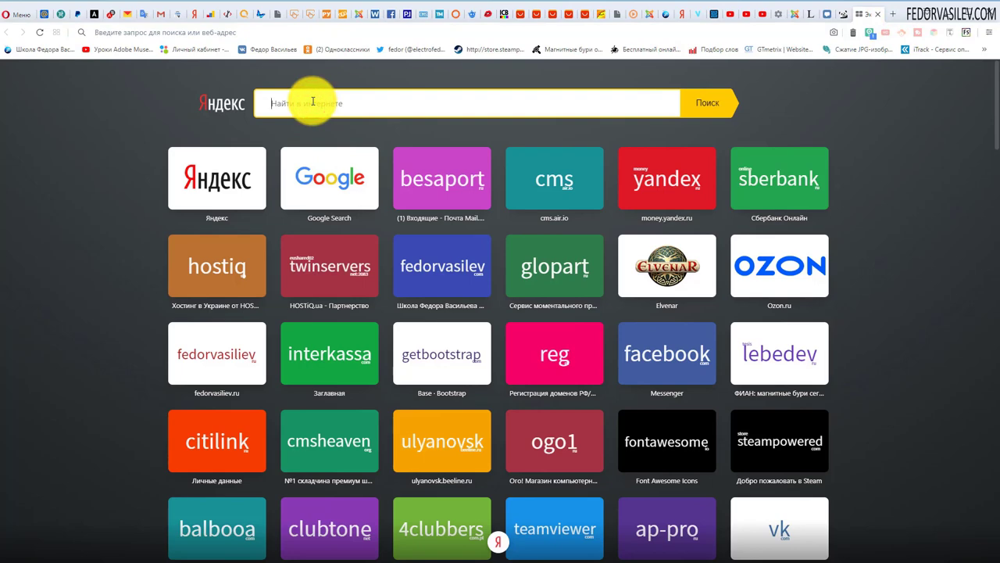
type("школ")
left_click(312, 126)
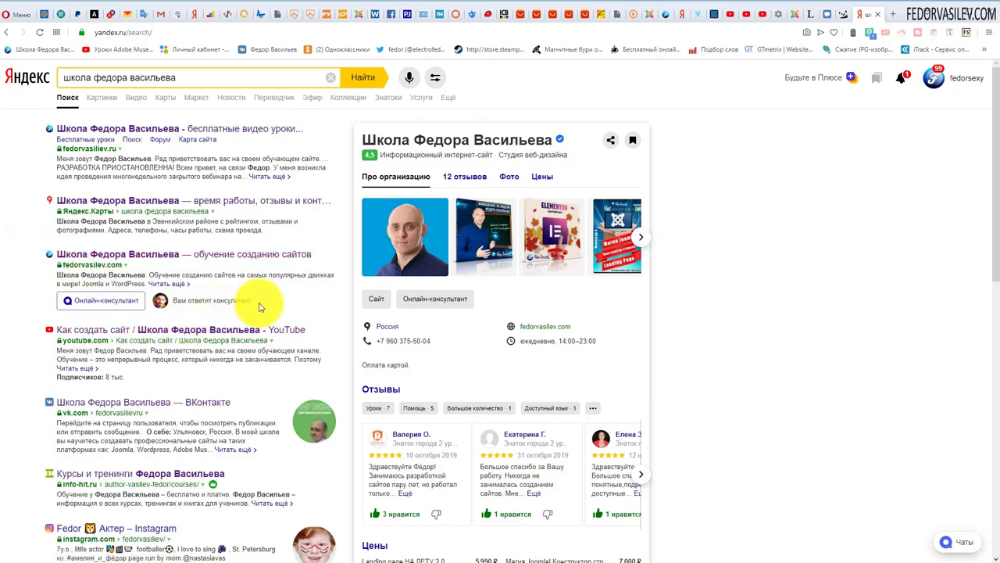
Examine the title and description text of the fedorvasilev.com entry in the search results
left_click_drag(259, 301, 66, 252)
left_click(78, 268)
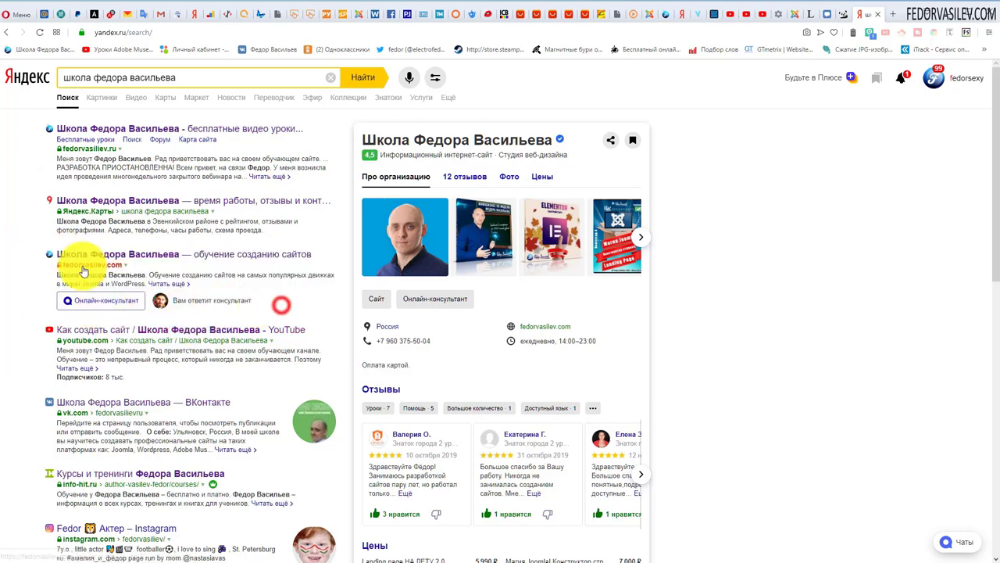
left_click_drag(263, 302, 40, 250)
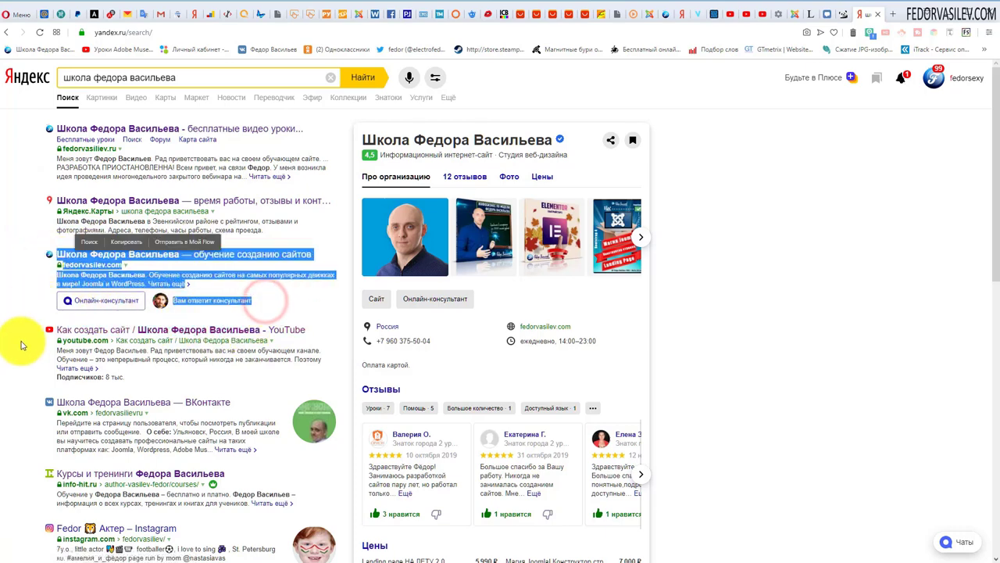
left_click(257, 301)
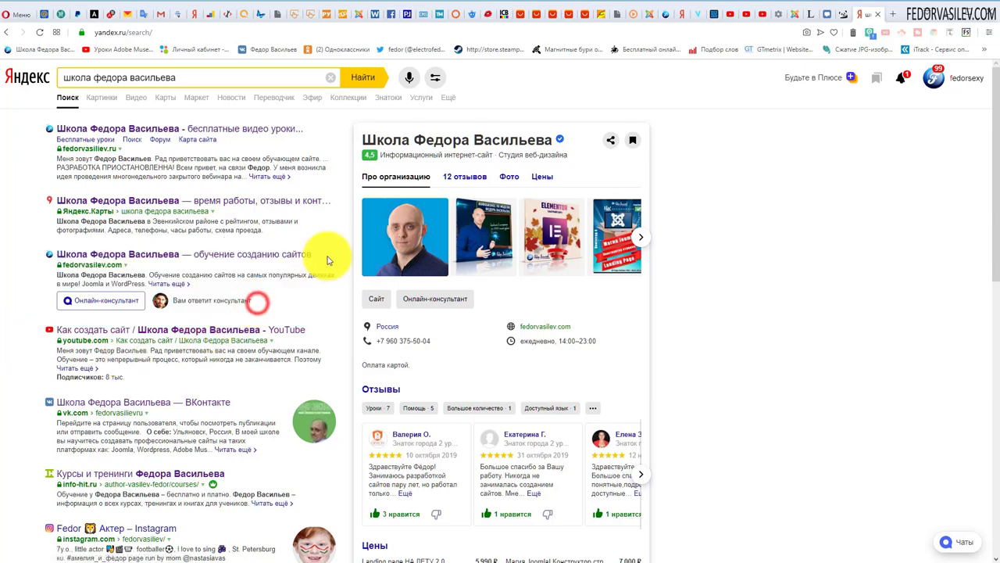
left_click_drag(327, 252, 53, 254)
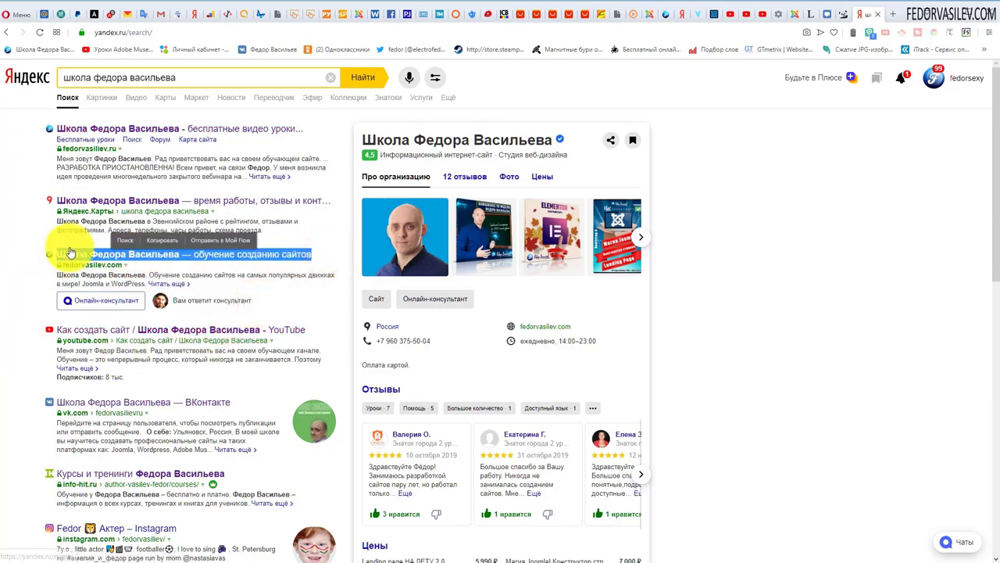
left_click(277, 285)
left_click_drag(334, 273, 301, 283)
left_click(294, 295)
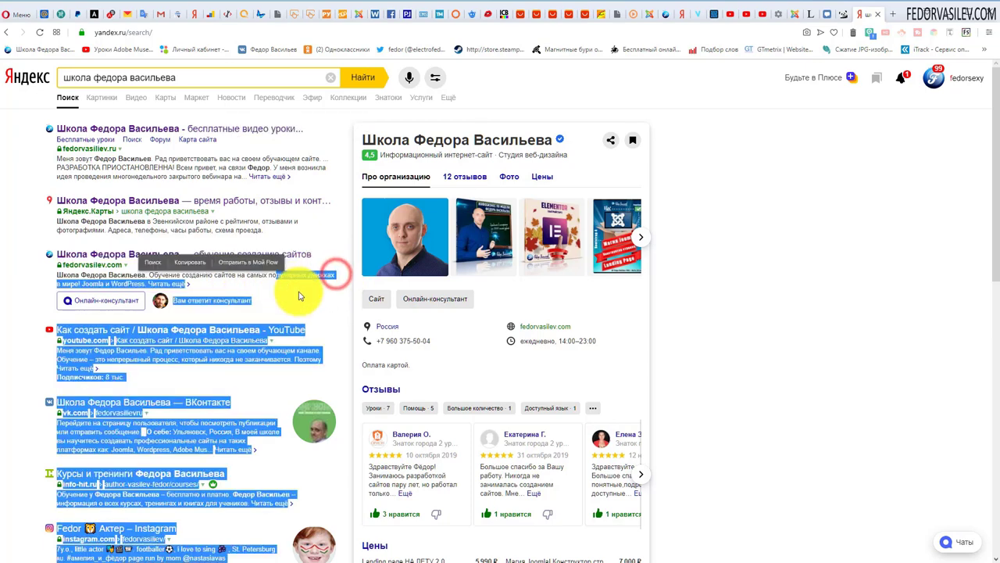
left_click(299, 291)
left_click_drag(60, 278, 335, 277)
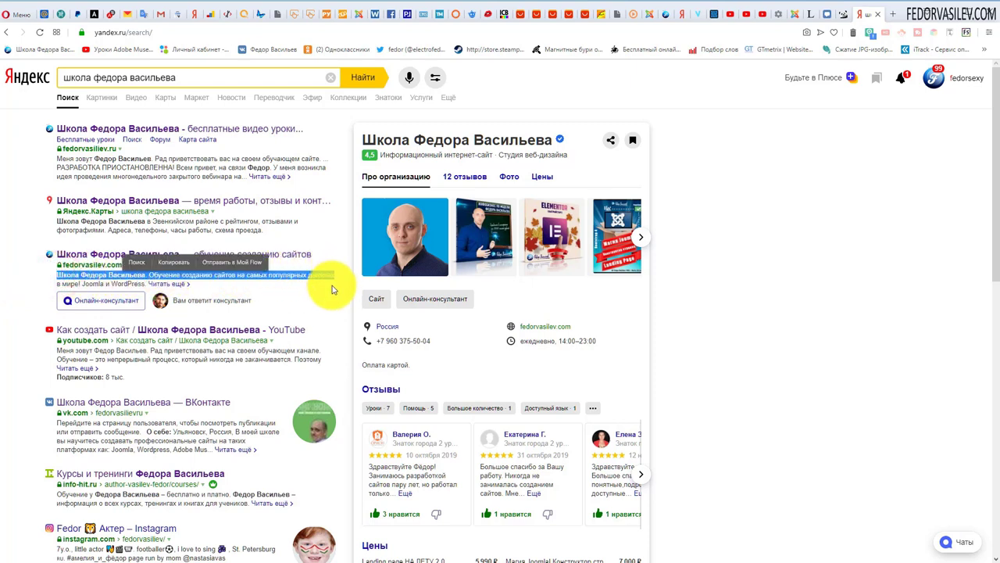
left_click(340, 304)
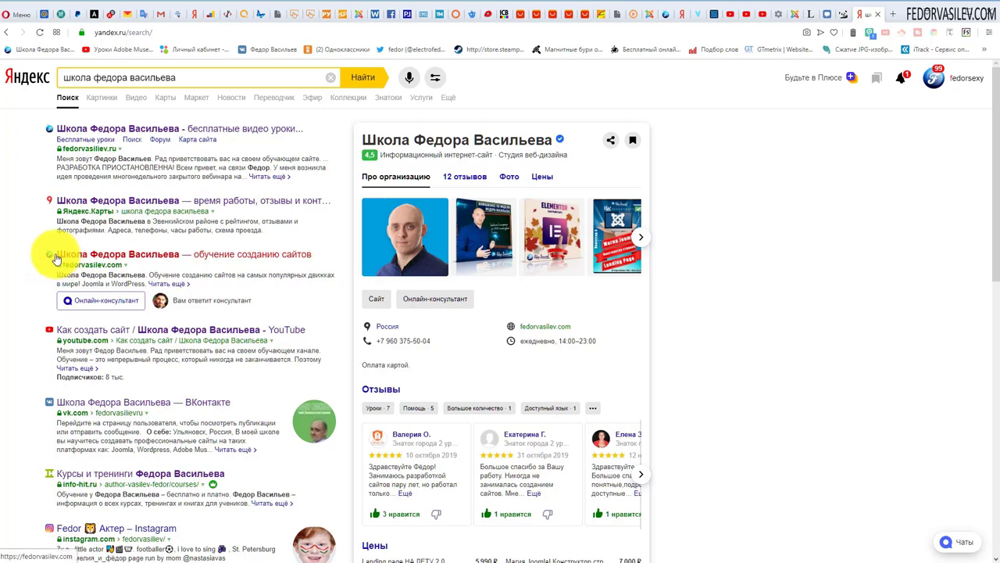
left_click_drag(55, 258, 146, 286)
left_click(29, 290)
left_click(308, 290)
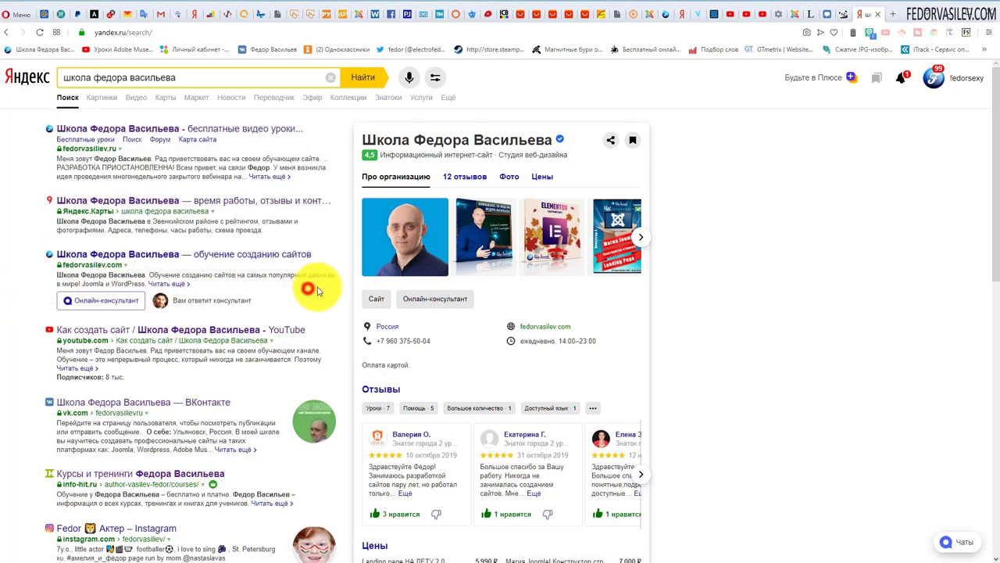
left_click_drag(324, 279, 196, 268)
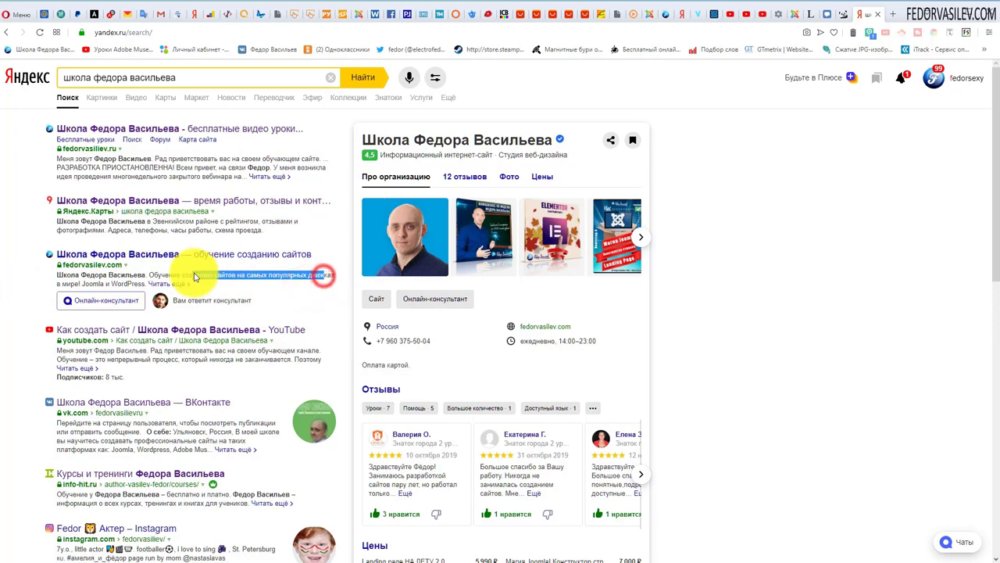
left_click(774, 210)
Switch back to the flower93.ru home page
left_click(813, 17)
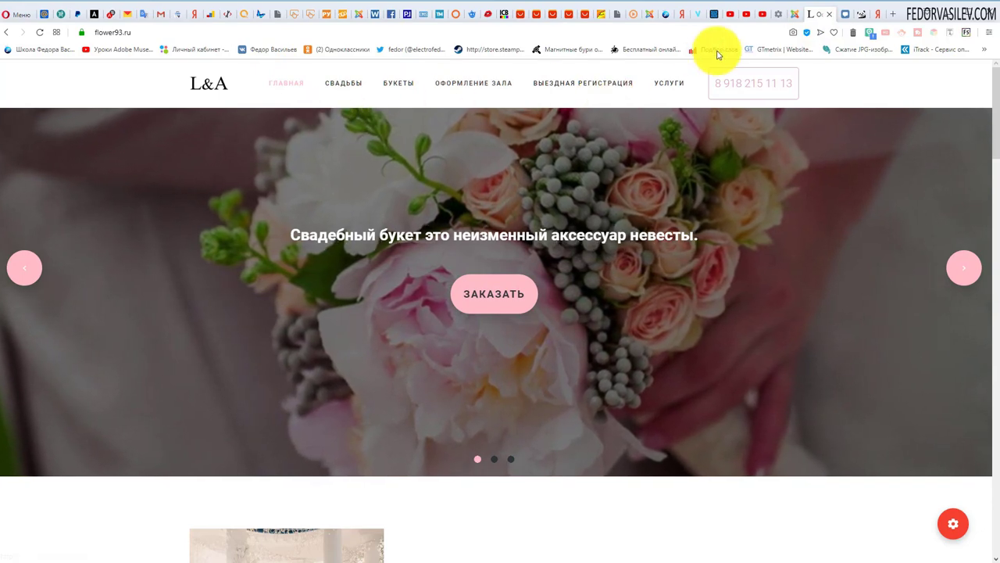
Review the title and description snippet of the fedorvasilev.com entry in the Yandex search results
left_click(876, 15)
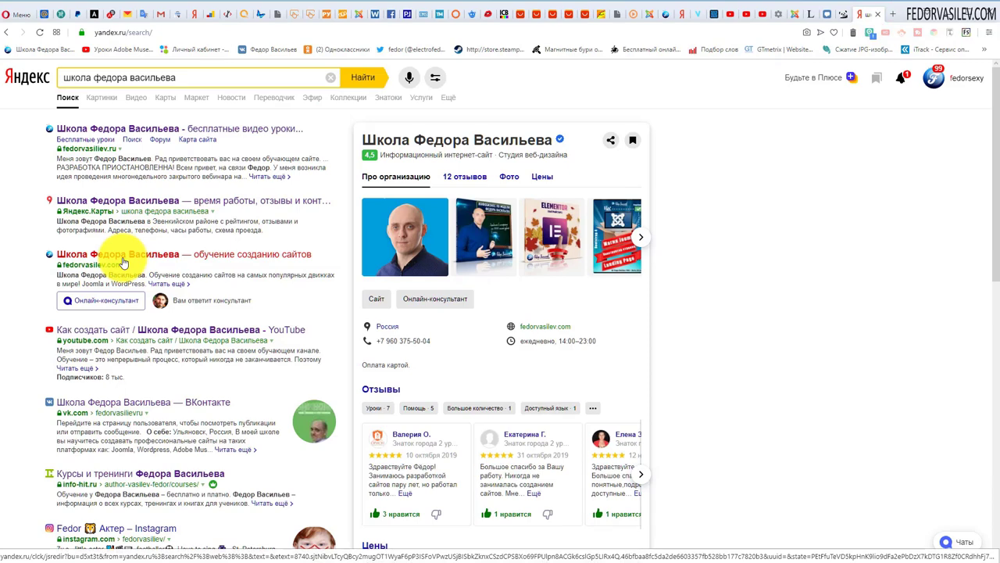
left_click_drag(74, 252, 183, 263)
left_click_drag(250, 287, 183, 275)
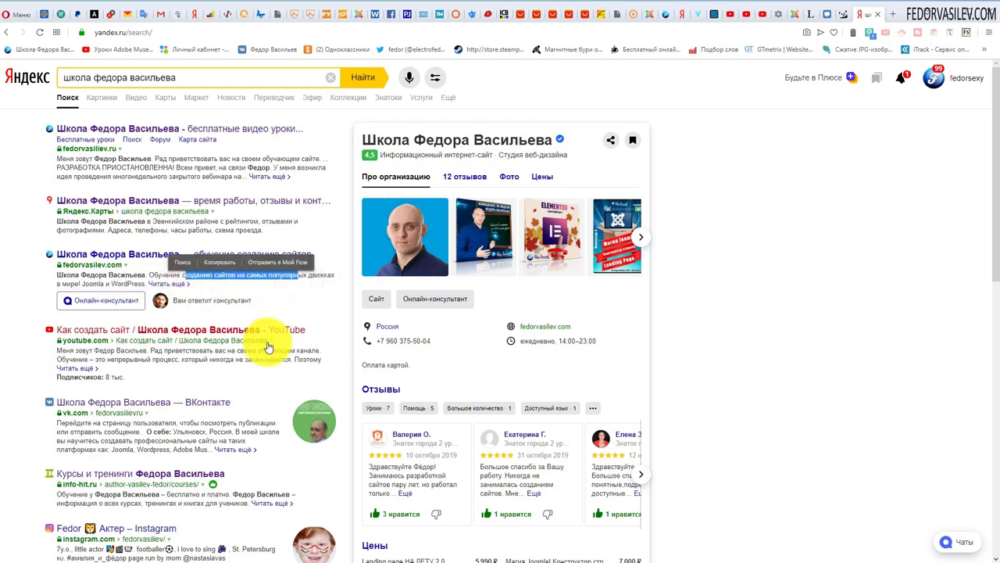
Return to the flower93.ru home page and look over its slider and the content section beneath it
left_click(815, 14)
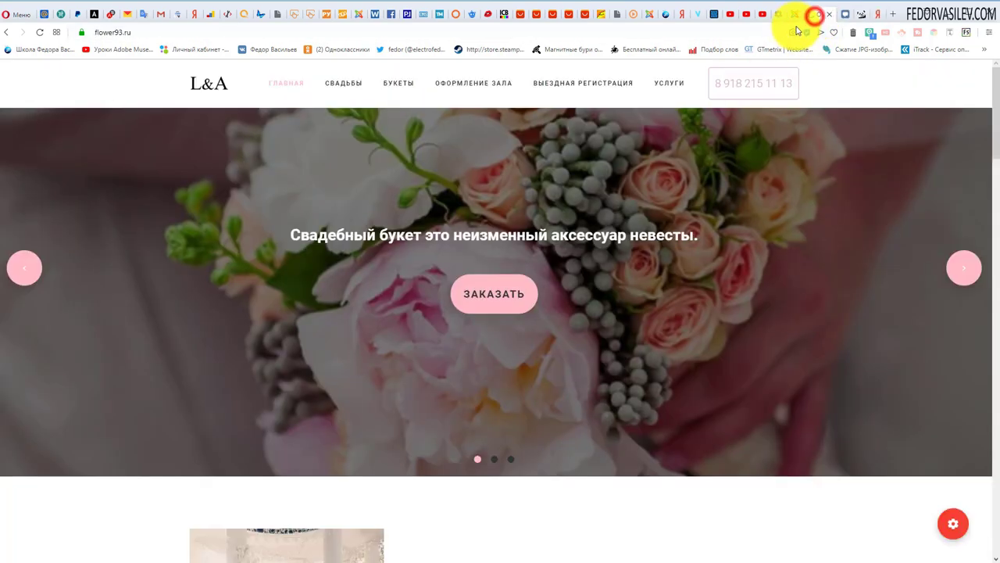
left_click(793, 17)
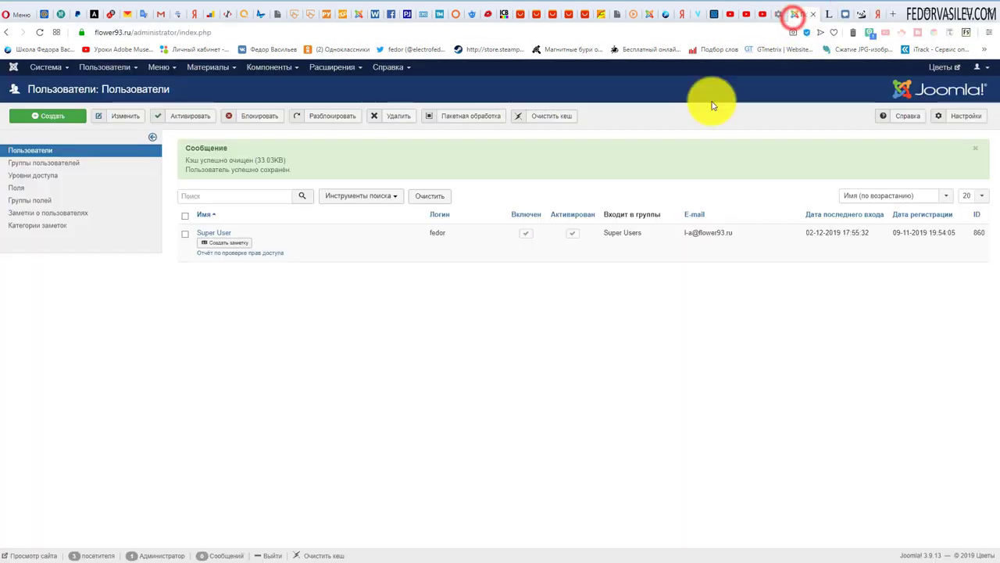
left_click(826, 16)
scroll(500, 258, "down", 2)
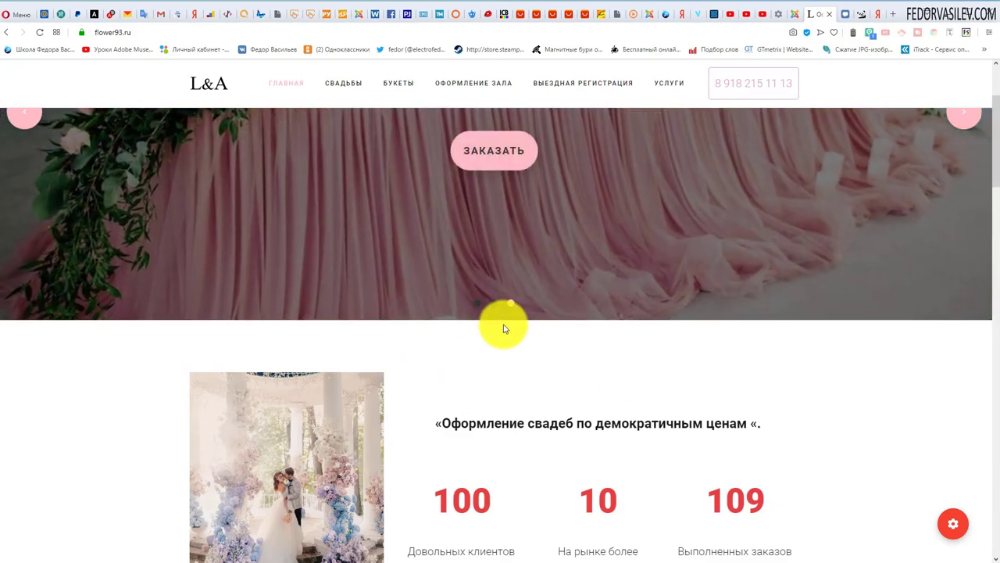
scroll(504, 328, "down", 3)
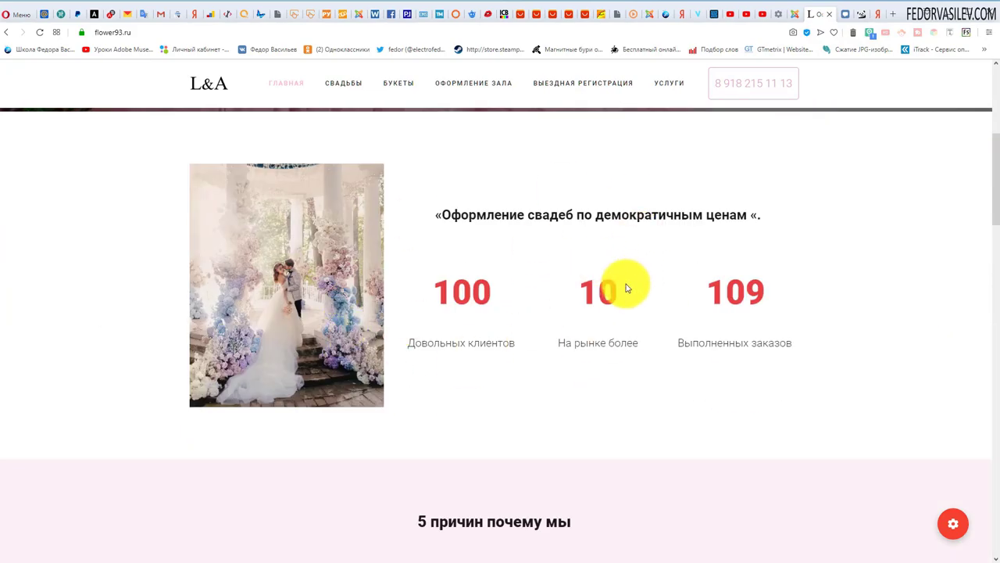
scroll(626, 290, "up", 3)
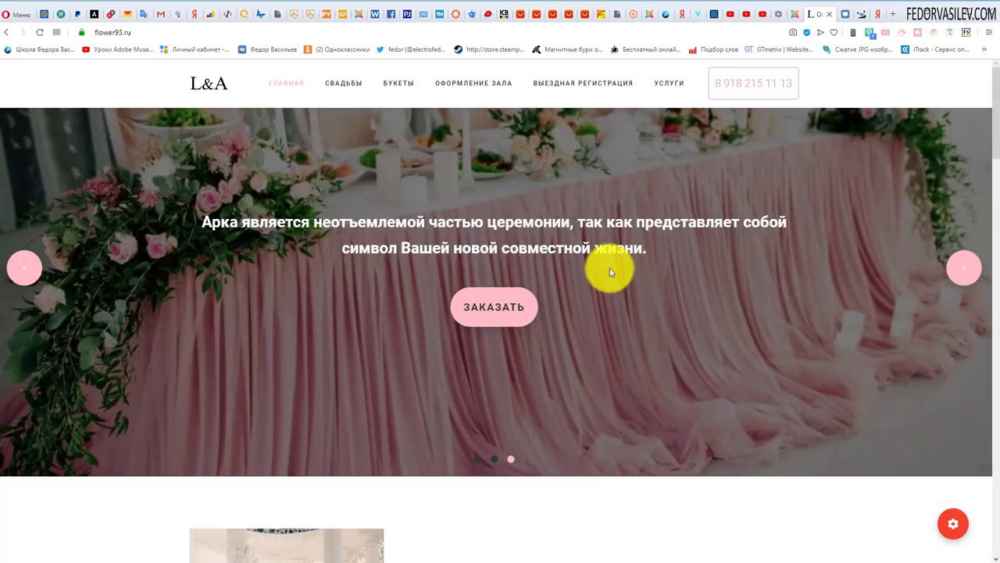
Recheck how the fedorvasilev.com title and description are laid out in the Yandex results
left_click(875, 14)
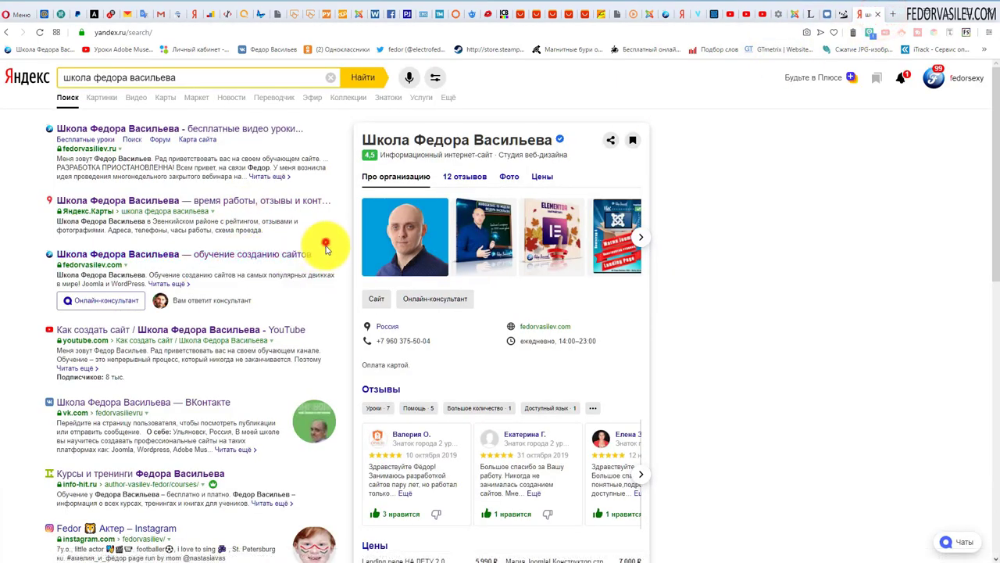
left_click_drag(327, 248, 245, 254)
left_click(268, 288)
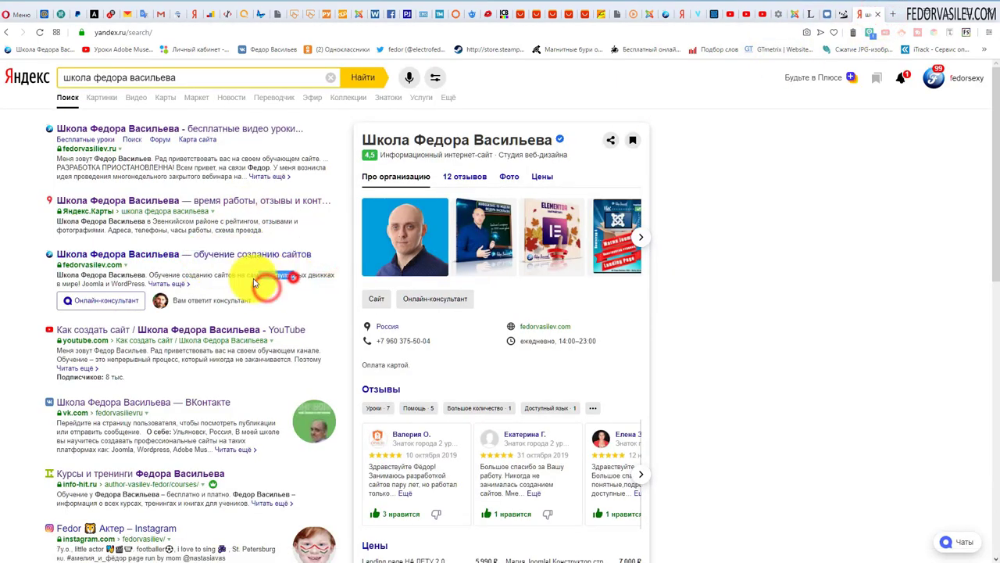
Examine the «Оформление свадеб по демократичным ценам» heading on the flower93.ru home page
left_click(808, 19)
scroll(350, 279, "down", 3)
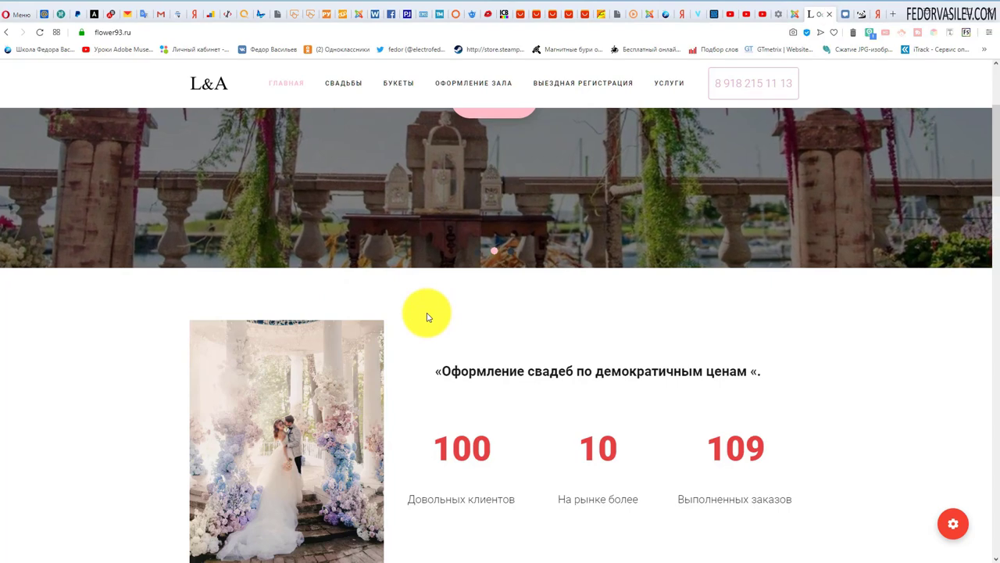
scroll(427, 316, "down", 2)
left_click_drag(769, 269, 506, 281)
left_click(530, 240)
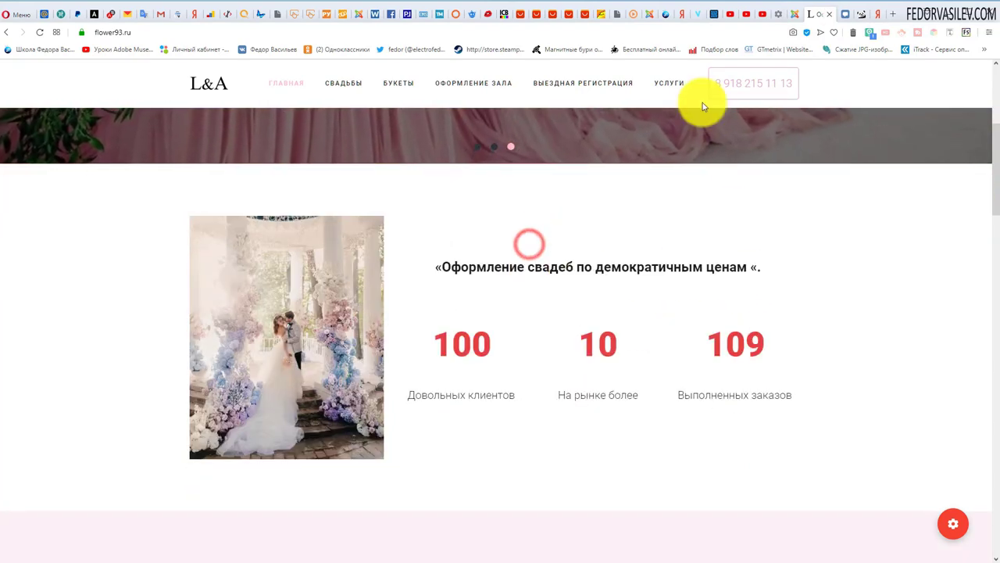
In the Joomla administration, open the Главная page from the Gridbox component's Страницы list in the page editor
left_click(794, 15)
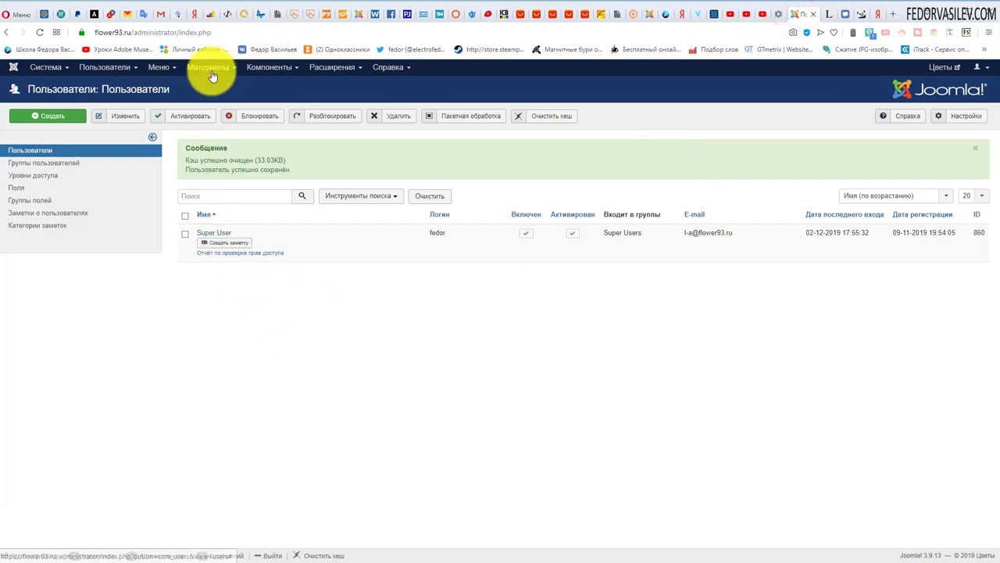
left_click(260, 70)
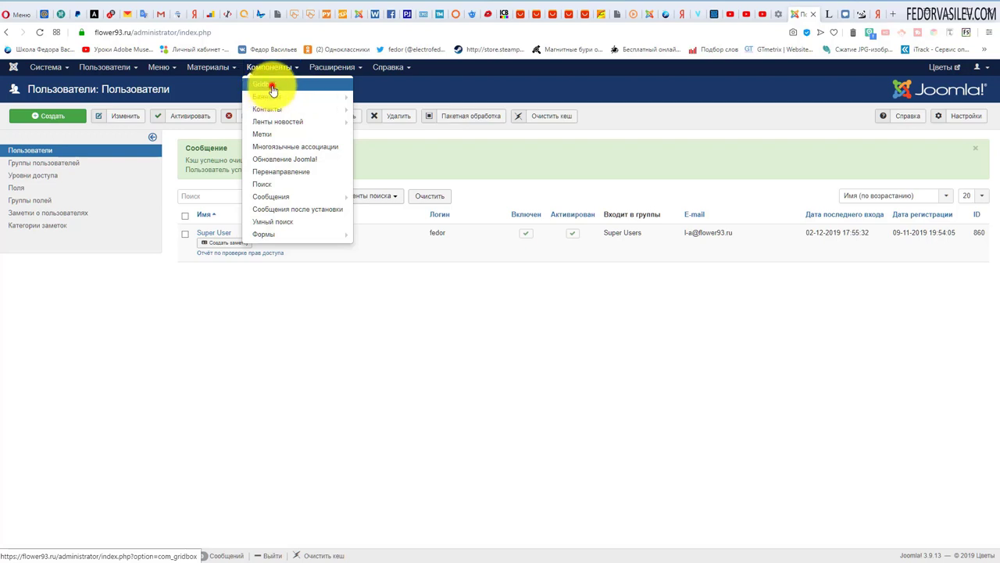
left_click(273, 88)
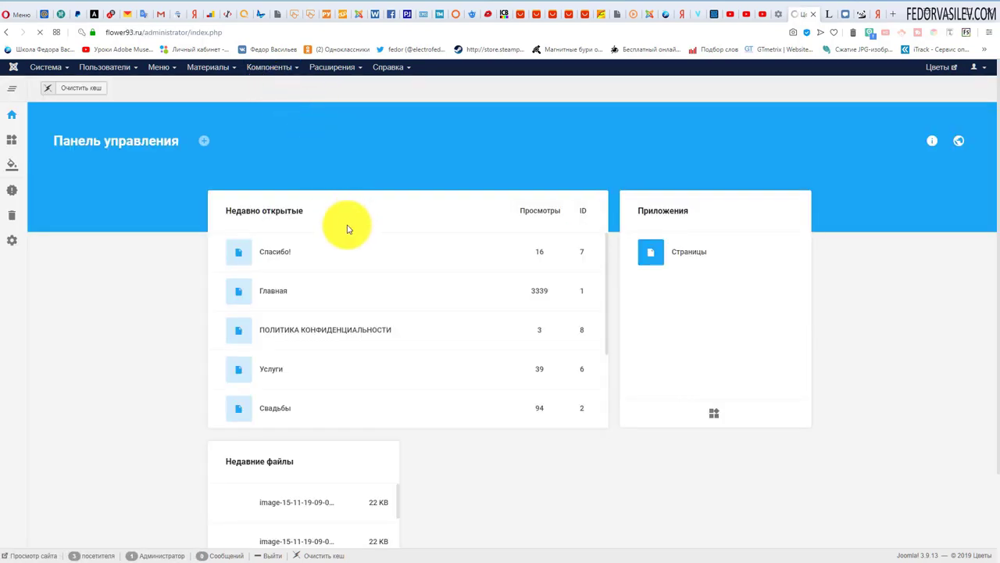
mouse_move(21, 145)
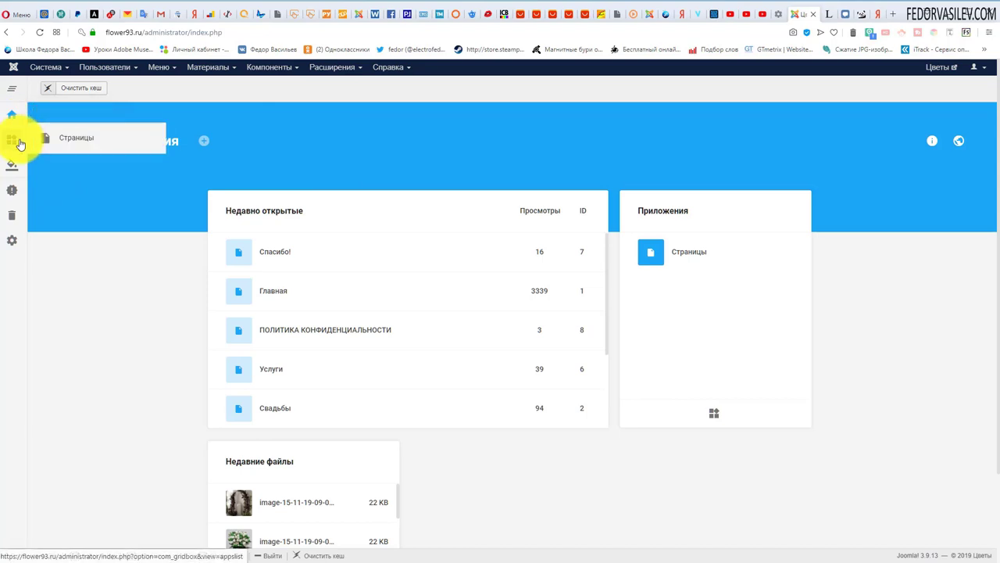
left_click(60, 141)
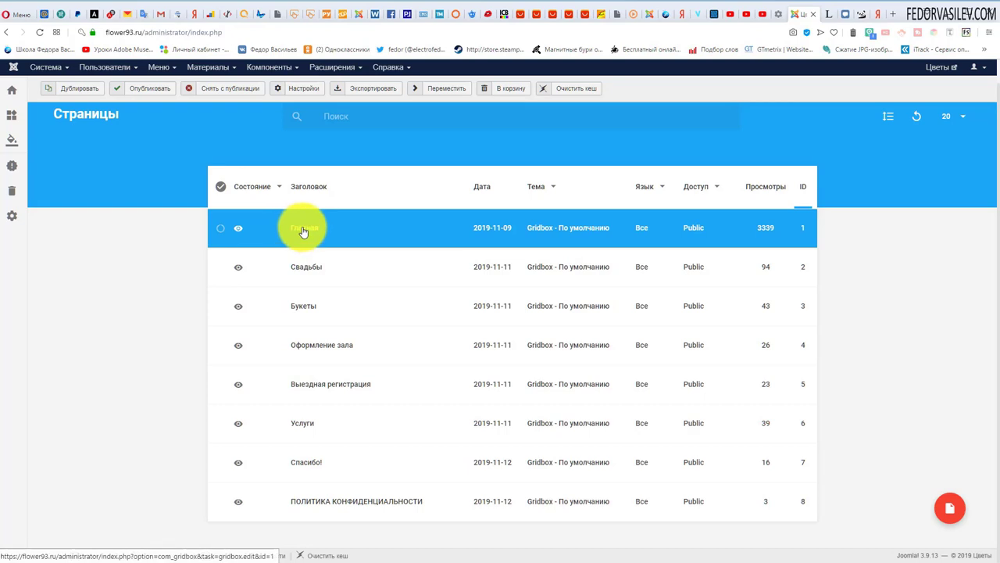
left_click(303, 230)
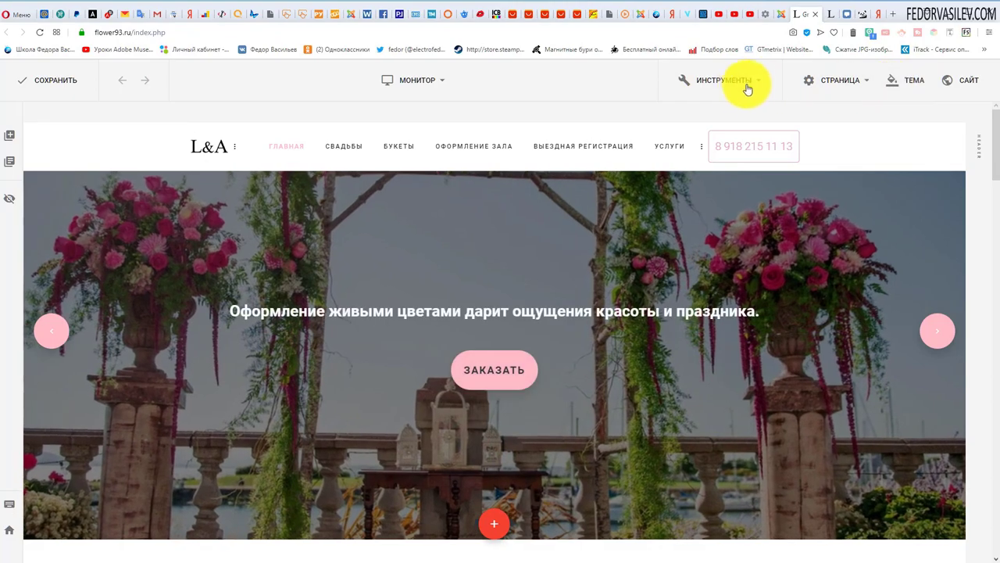
left_click(743, 87)
left_click(842, 83)
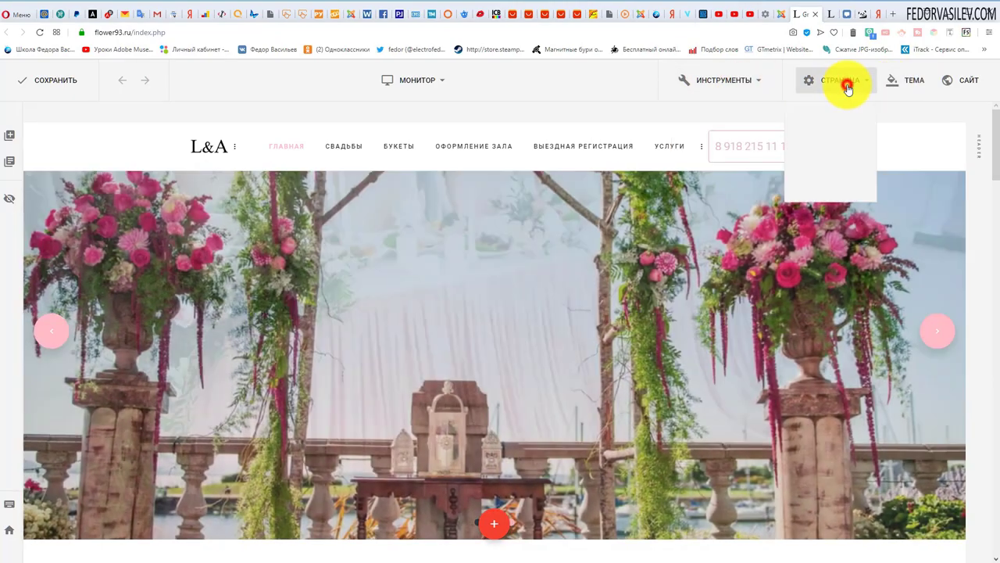
left_click(834, 109)
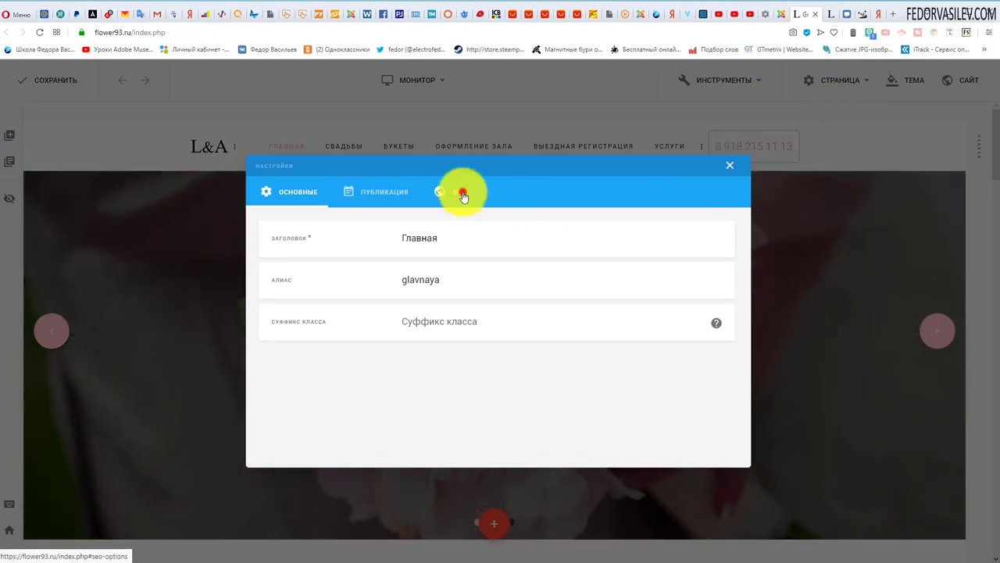
left_click(462, 193)
left_click(727, 167)
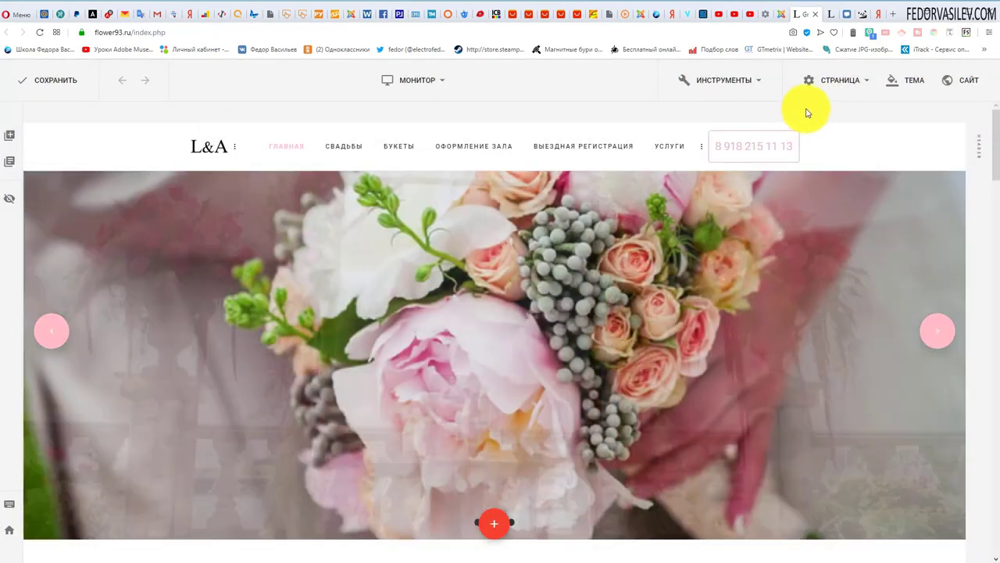
Open the SEO settings of the Главная page and read the full page title
left_click(839, 83)
left_click(791, 116)
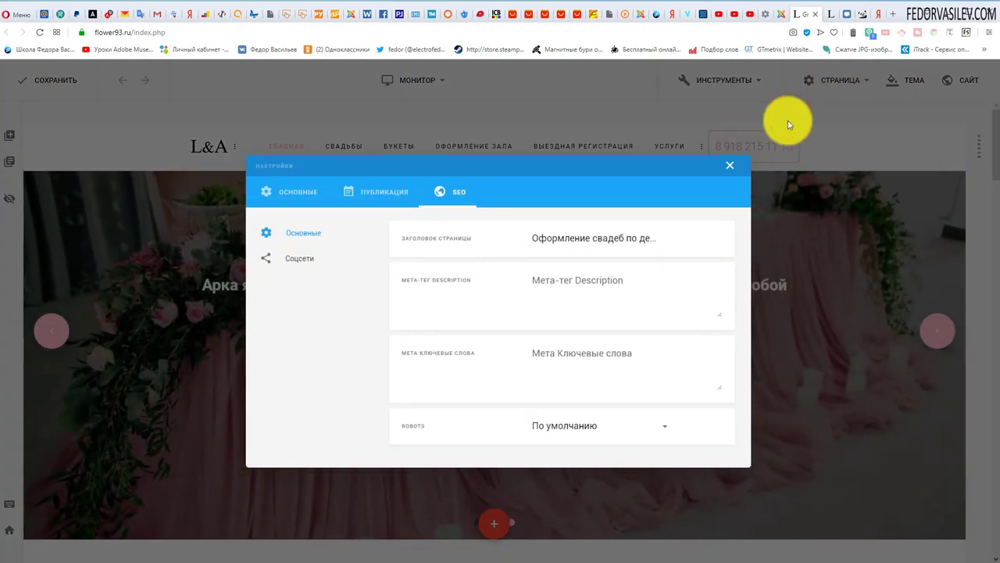
left_click(315, 193)
left_click(442, 200)
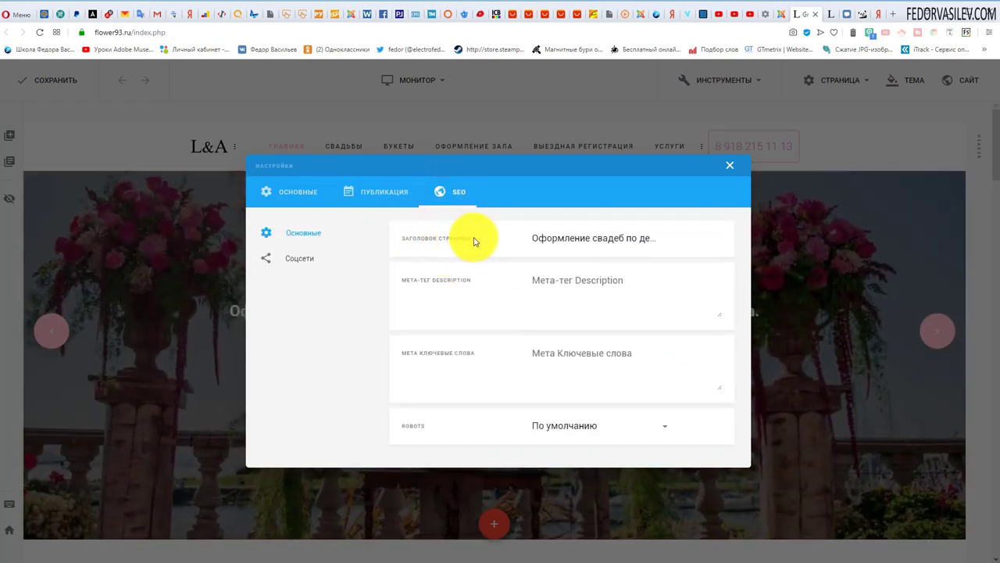
left_click_drag(472, 237, 414, 247)
left_click(493, 246)
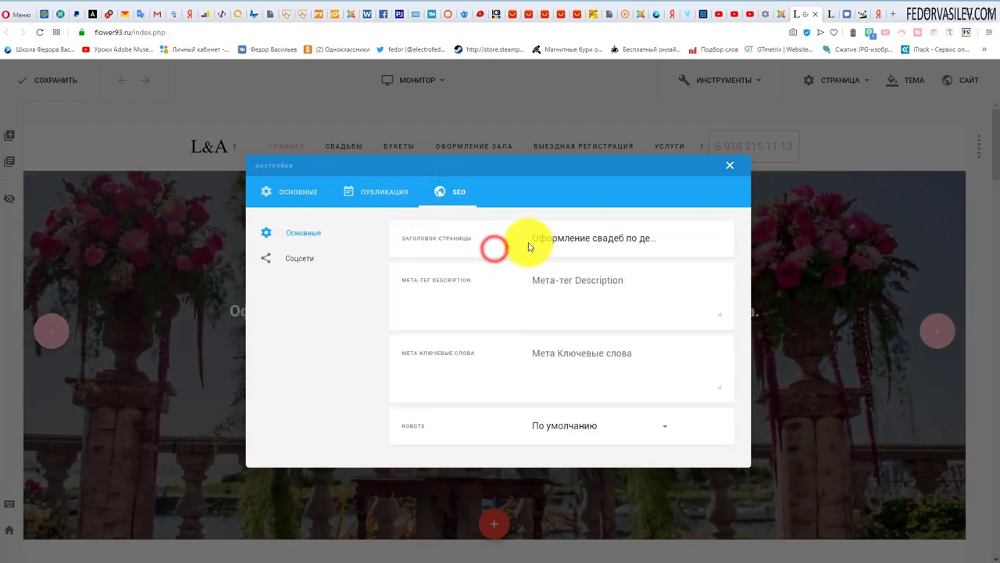
left_click_drag(532, 238, 669, 239)
left_click(568, 251)
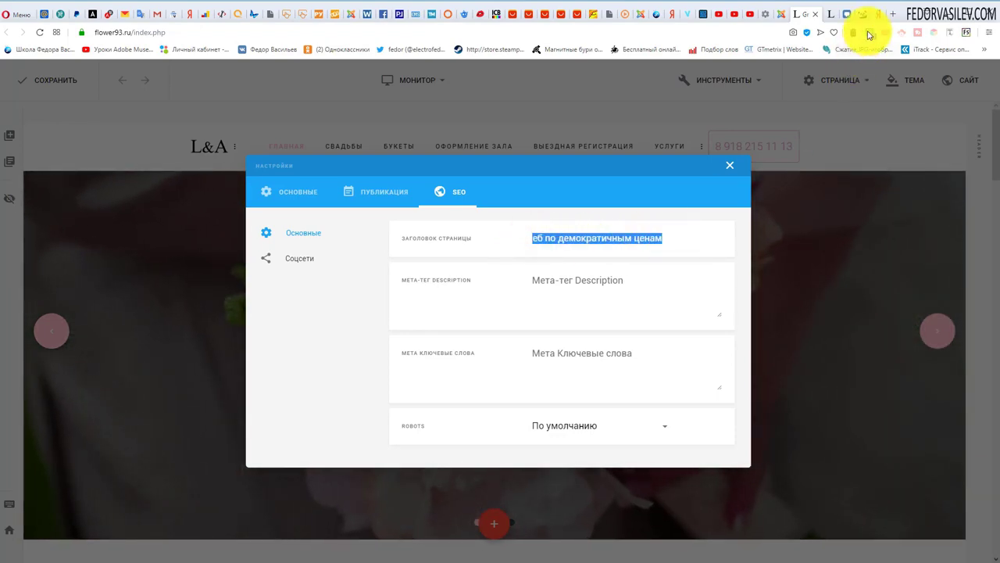
Compare the page title with the title line of the fedorvasilev.com entry in Yandex, then return to the SEO settings
left_click(869, 17)
left_click(37, 239)
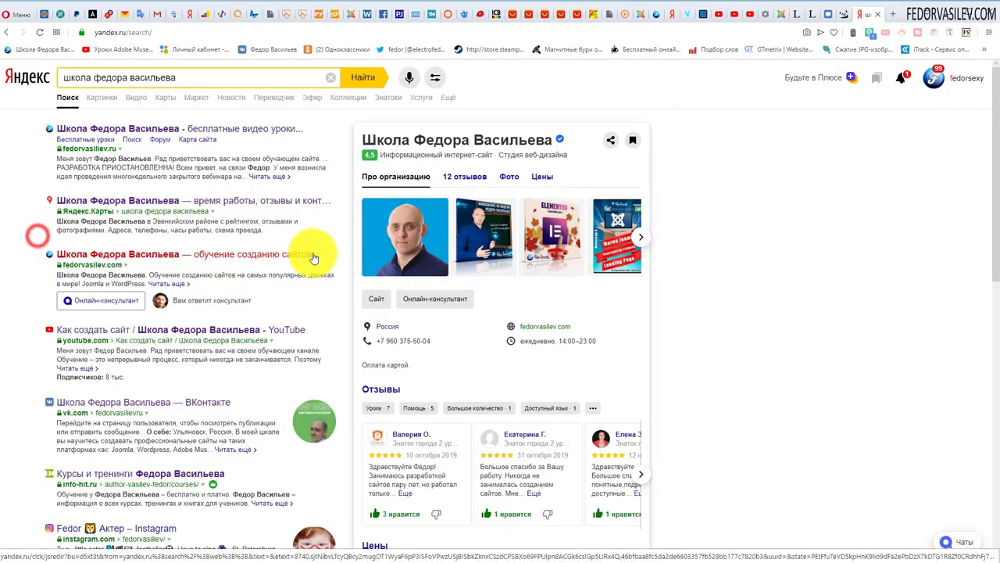
left_click_drag(319, 254, 260, 255)
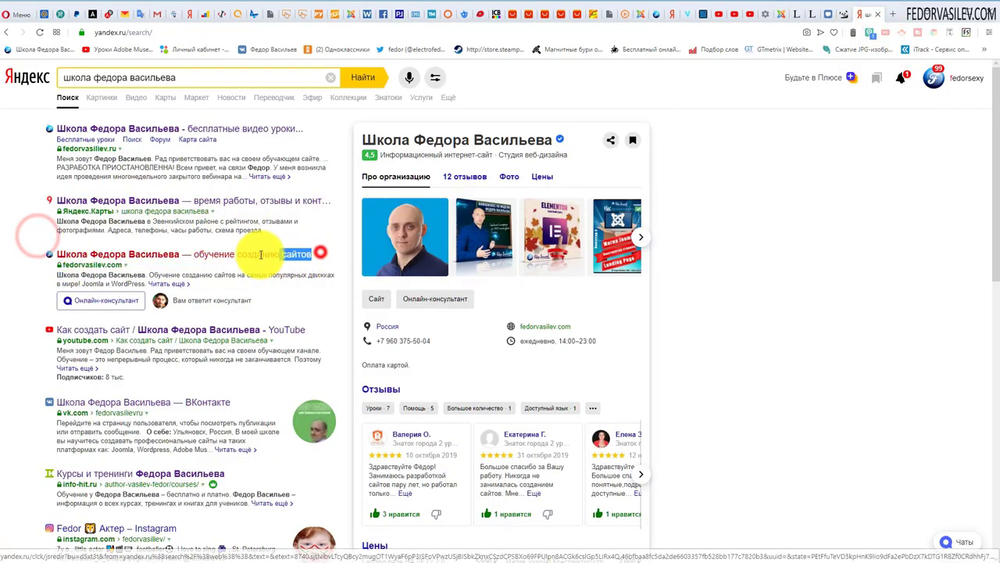
left_click(38, 266)
left_click(818, 16)
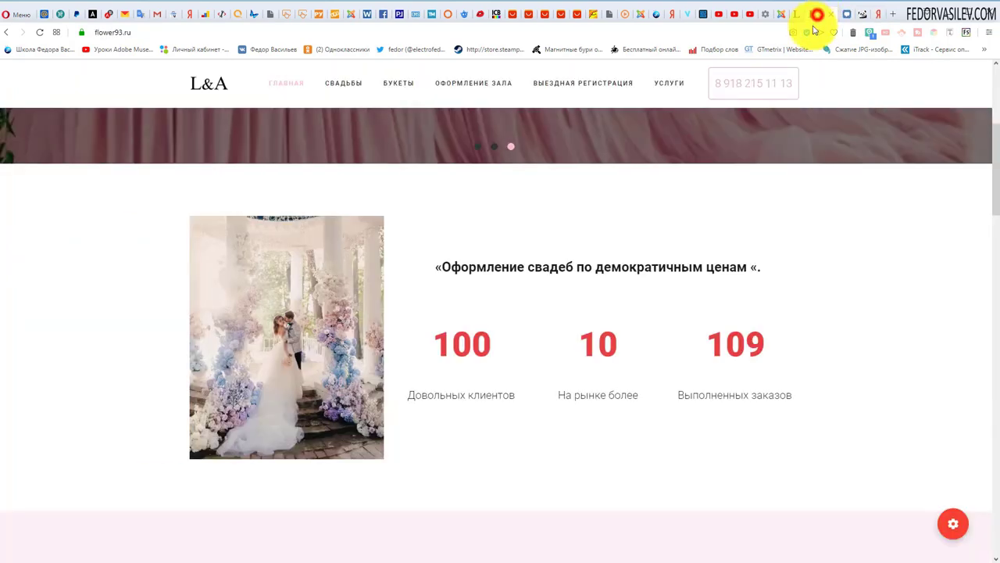
left_click(797, 15)
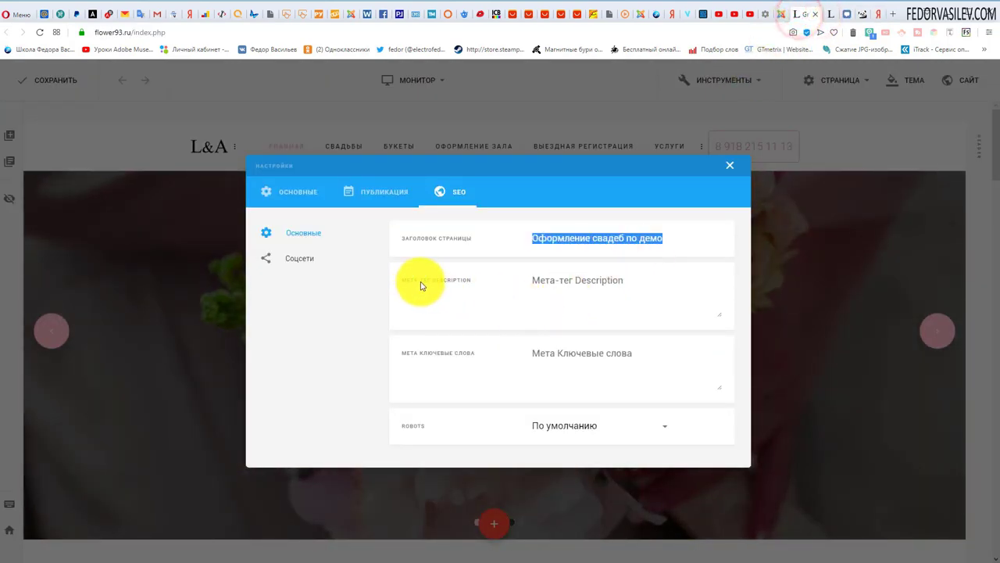
Compare the meta description field with the description snippets shown in the Yandex results
left_click(543, 281)
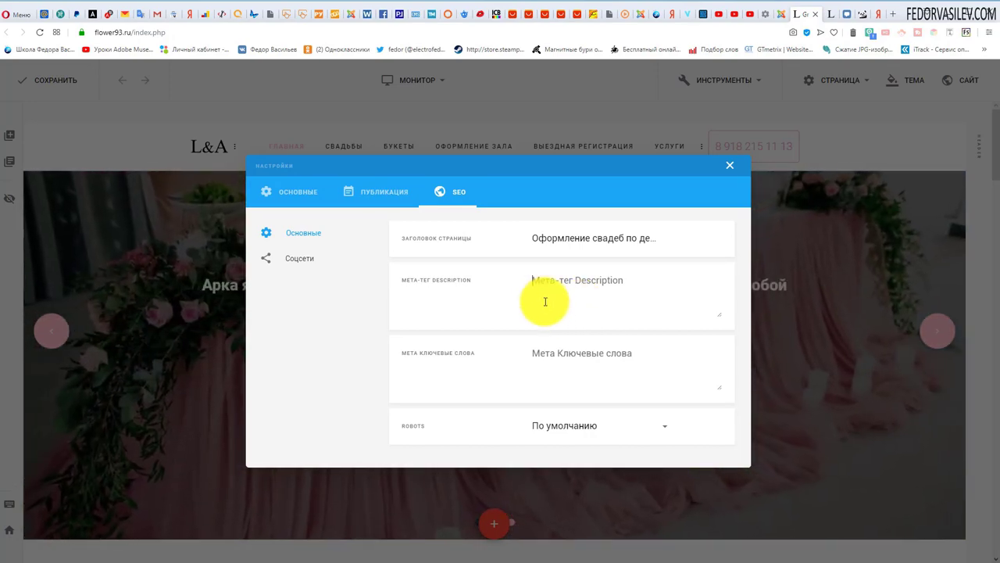
left_click(880, 15)
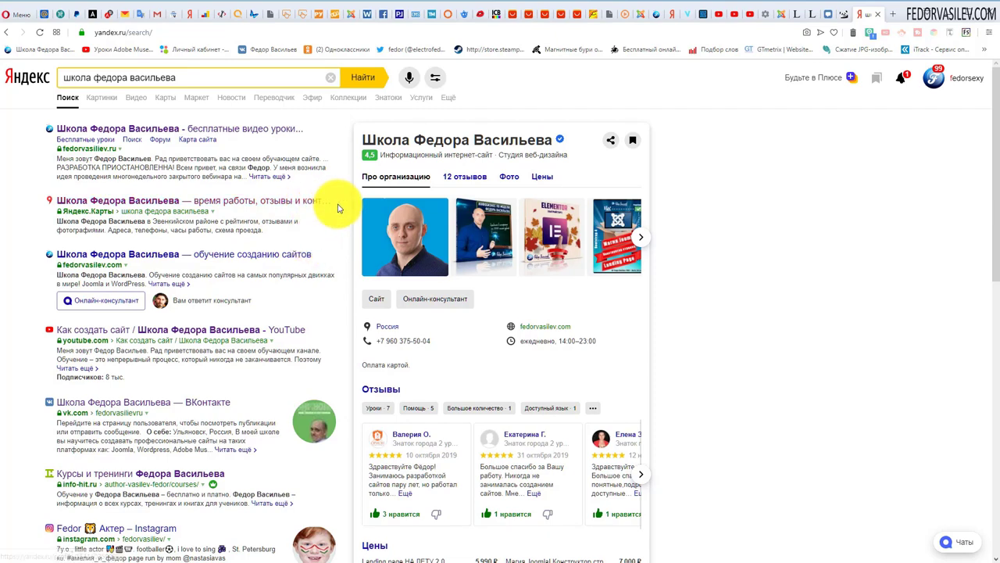
left_click(813, 14)
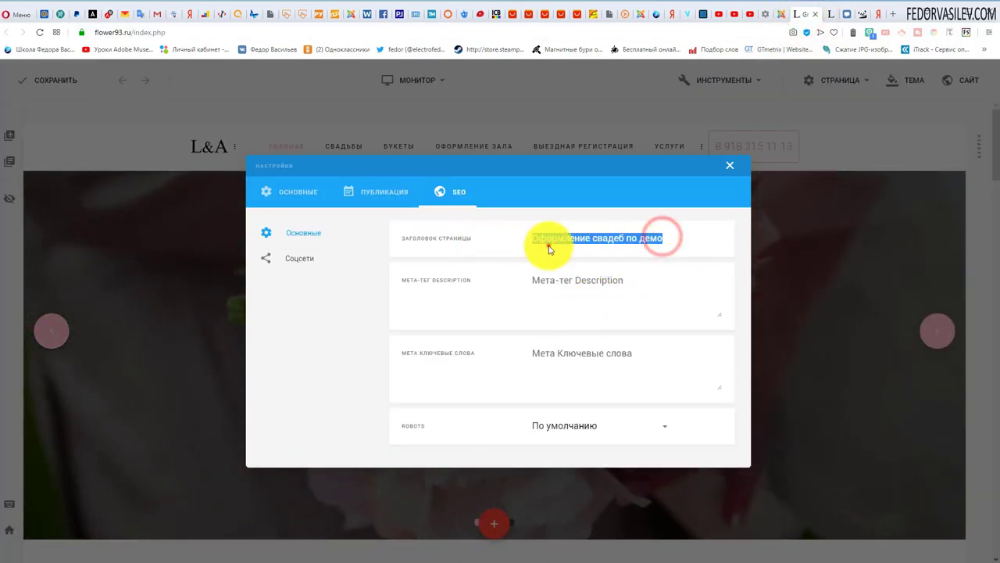
Review the full page title, the meta description and the meta keywords fields in the SEO settings
left_click_drag(535, 238, 670, 242)
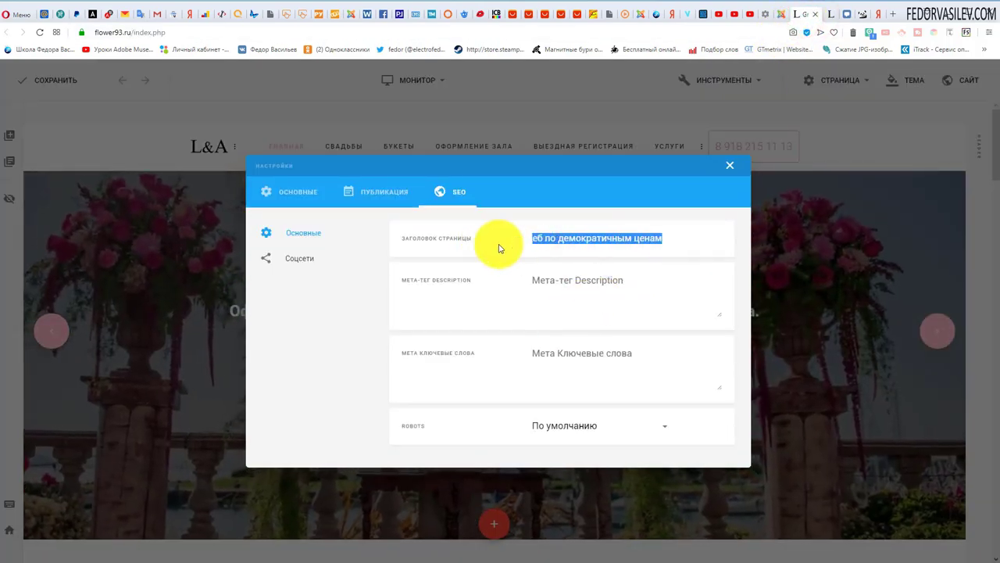
left_click(577, 243)
left_click_drag(536, 237, 696, 246)
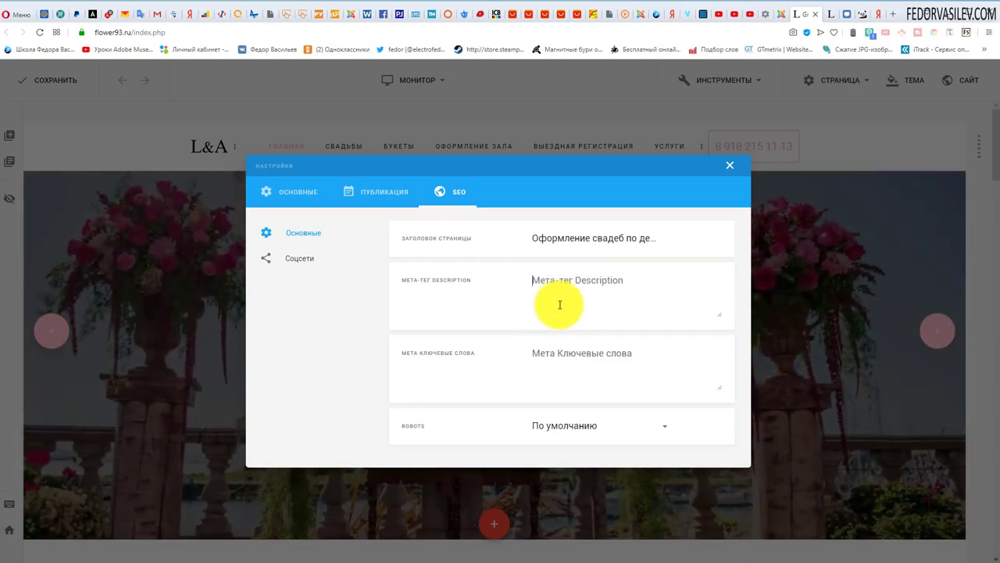
left_click(645, 359)
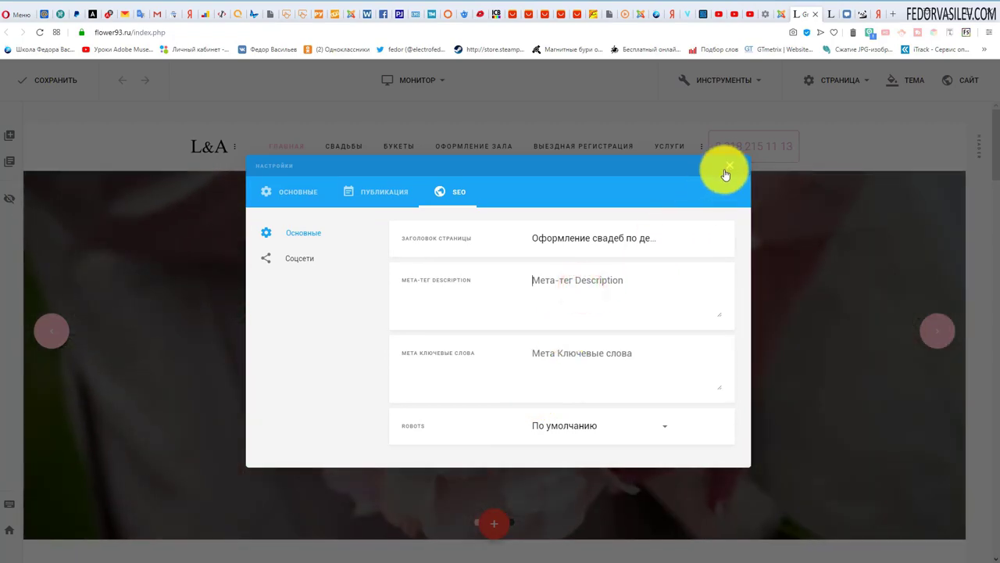
Close the page settings and save the Главная page
left_click(728, 169)
left_click(50, 83)
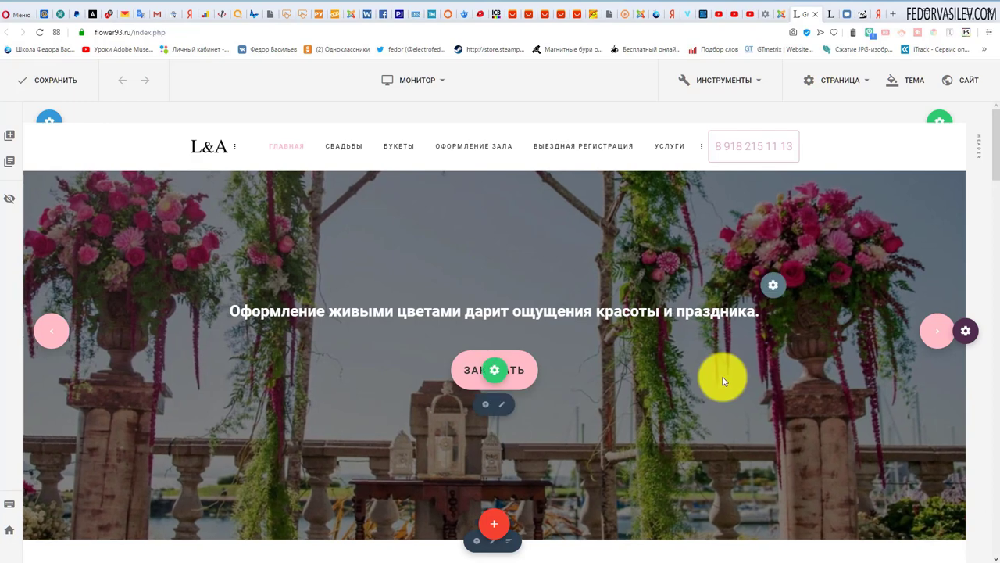
Leave the page editor and look over the Gridbox page list, the live flower93.ru site and the Yandex results, returning to the page list
left_click(794, 16)
left_click(780, 14)
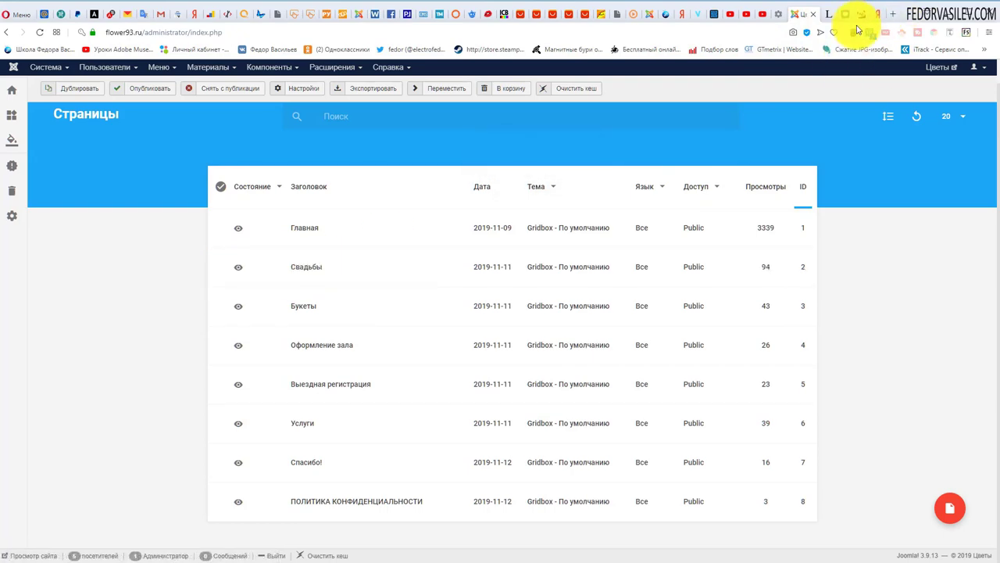
left_click(828, 14)
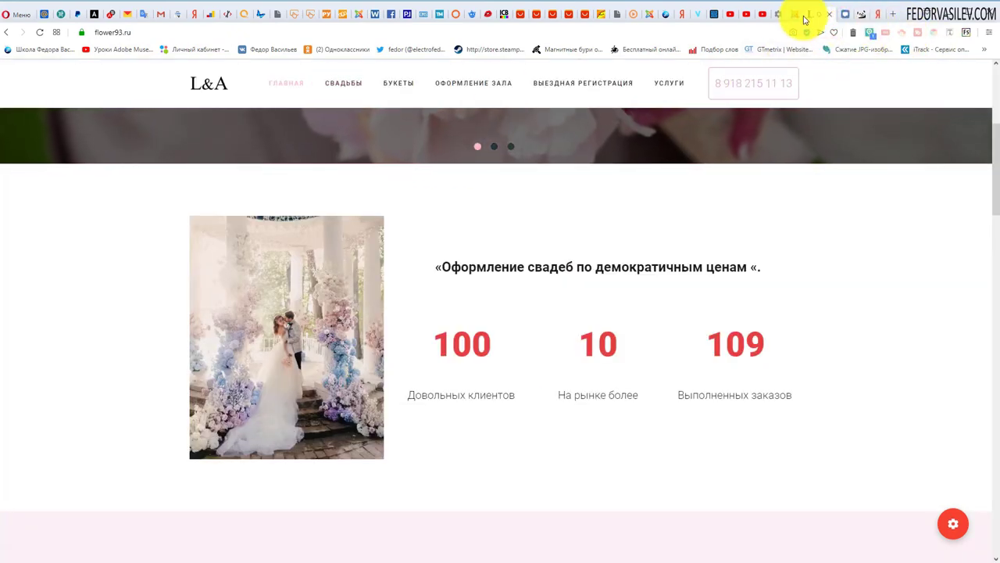
left_click(871, 16)
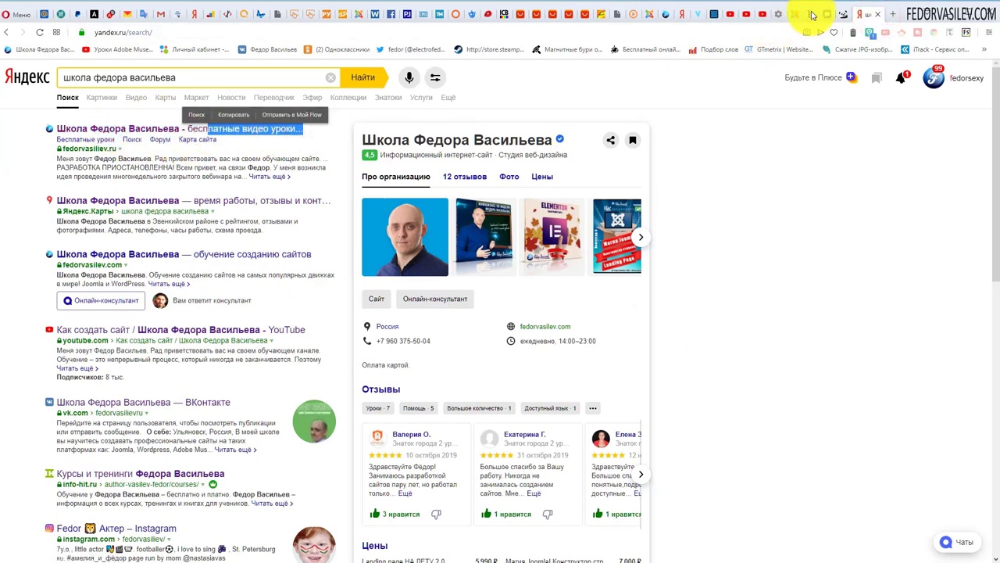
left_click(812, 16)
left_click(794, 14)
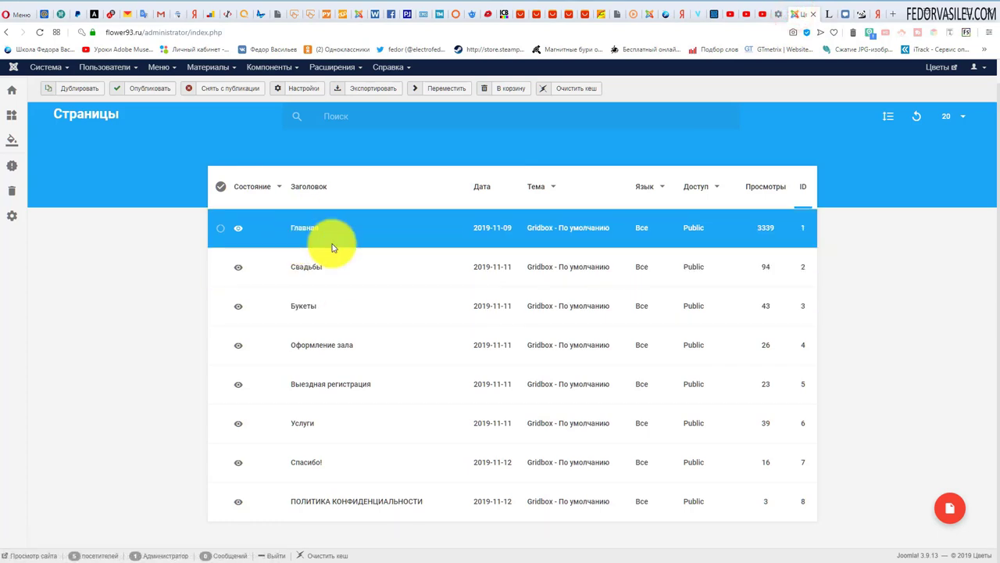
Look through the live home page of flower93.ru, from the banner slideshow down to the Хит продаж section
left_click(821, 14)
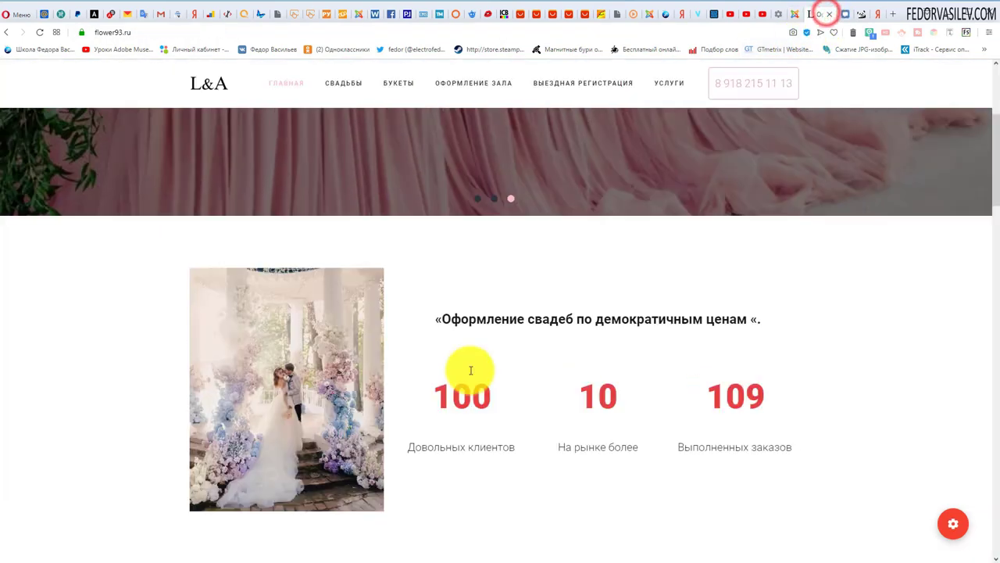
scroll(438, 297, "up", 4)
scroll(607, 391, "down", 5)
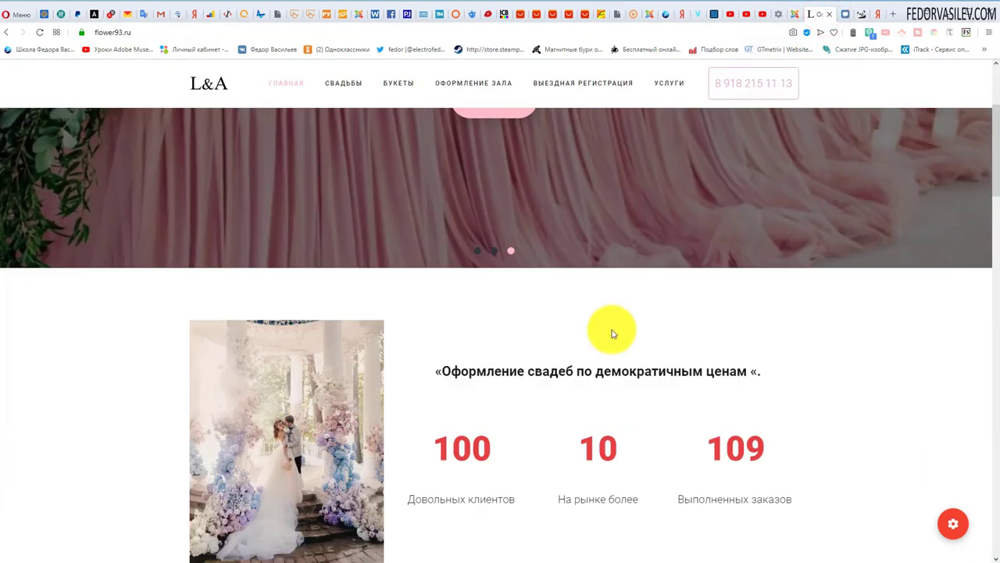
scroll(543, 299, "down", 6)
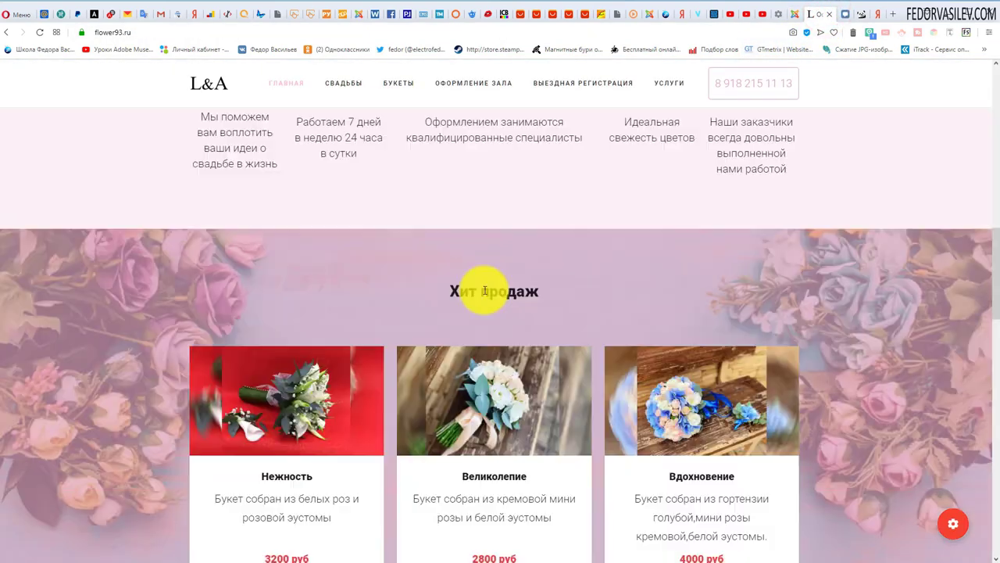
scroll(487, 293, "up", 9)
scroll(661, 365, "down", 2)
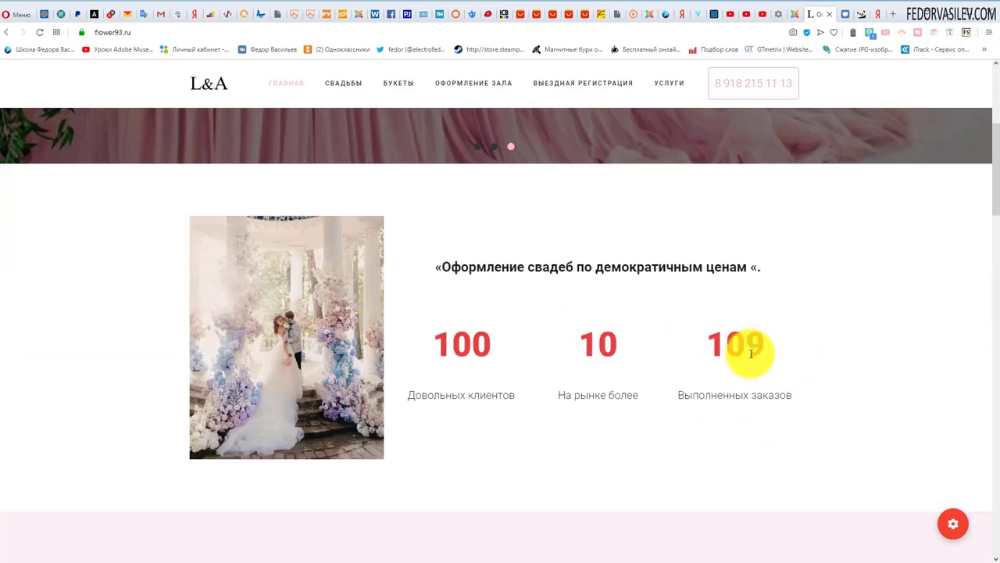
Examine the three counters, the wedding decoration heading beneath the banner and the slide captions on the live home page
double_click(750, 353)
left_click(681, 391)
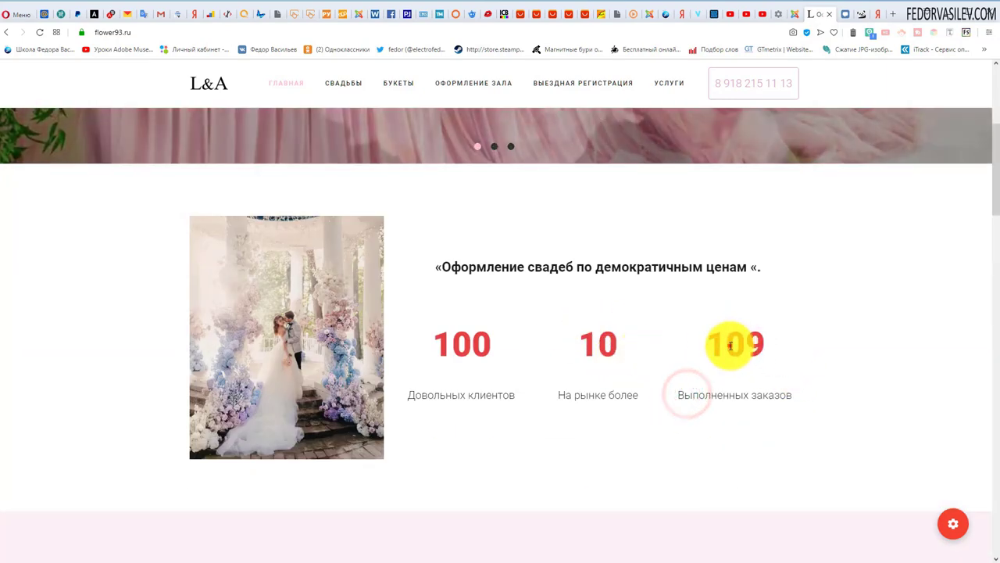
double_click(730, 346)
left_click(692, 422)
left_click_drag(491, 346, 446, 346)
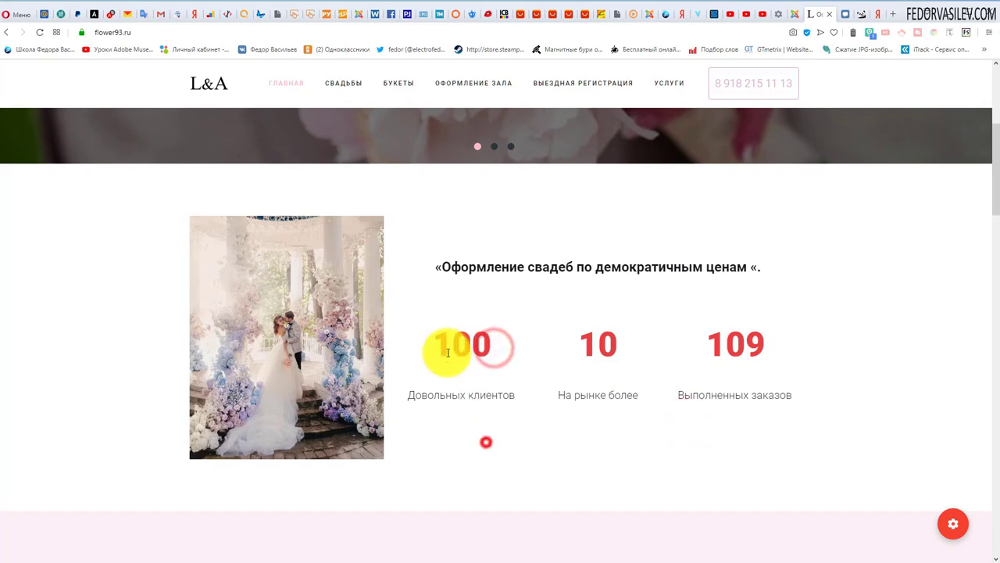
left_click_drag(757, 265, 444, 270)
scroll(614, 224, "up", 4)
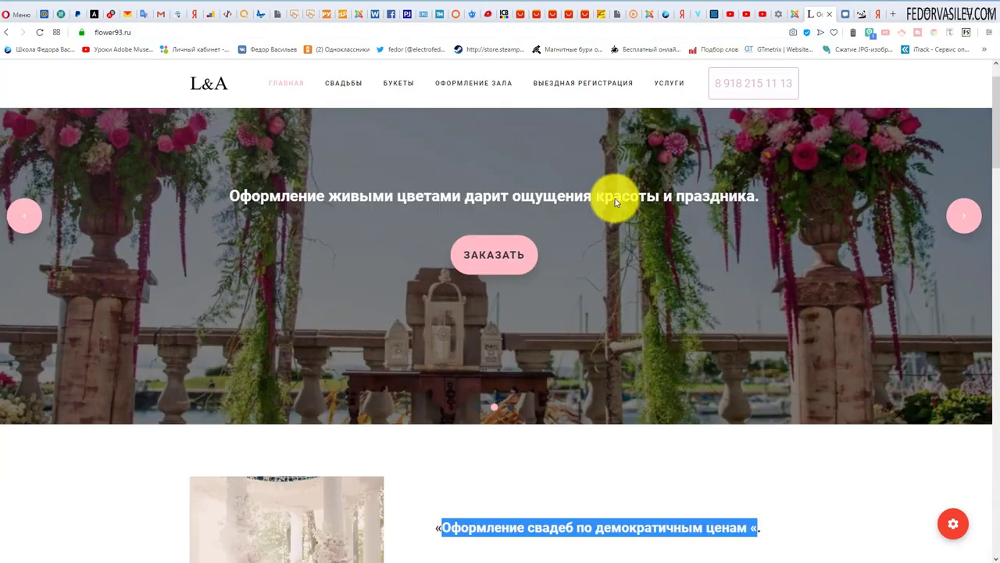
scroll(615, 202, "down", 3)
Open the Главная page in the Gridbox editor and inspect the text and HTML tag settings of the bouquet slide's heading
left_click(795, 14)
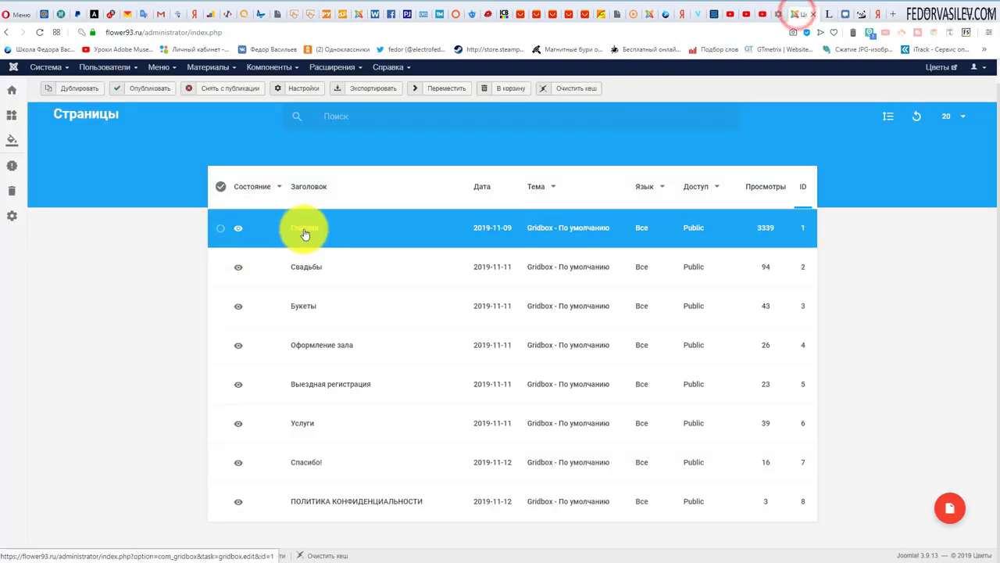
left_click(304, 230)
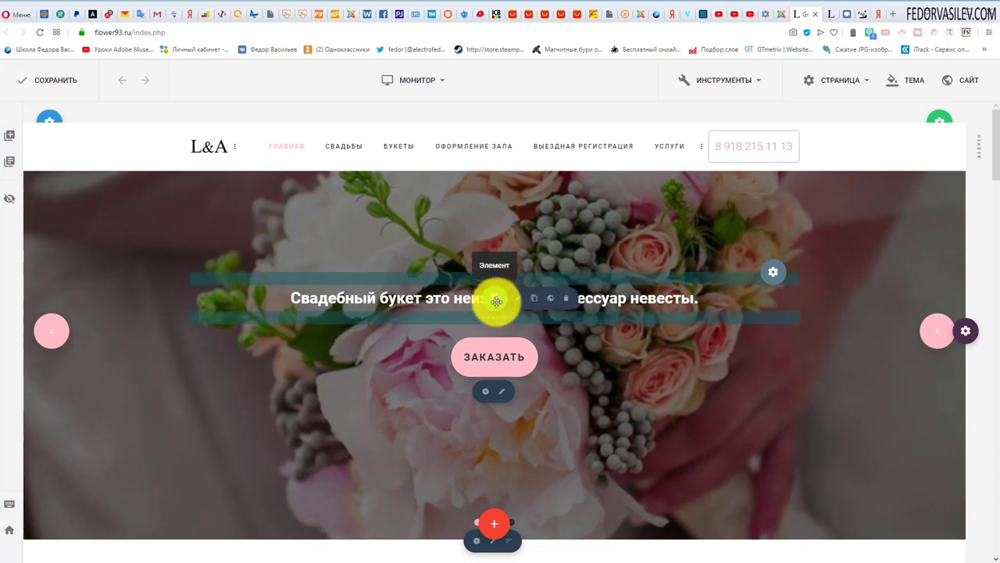
left_click(494, 357)
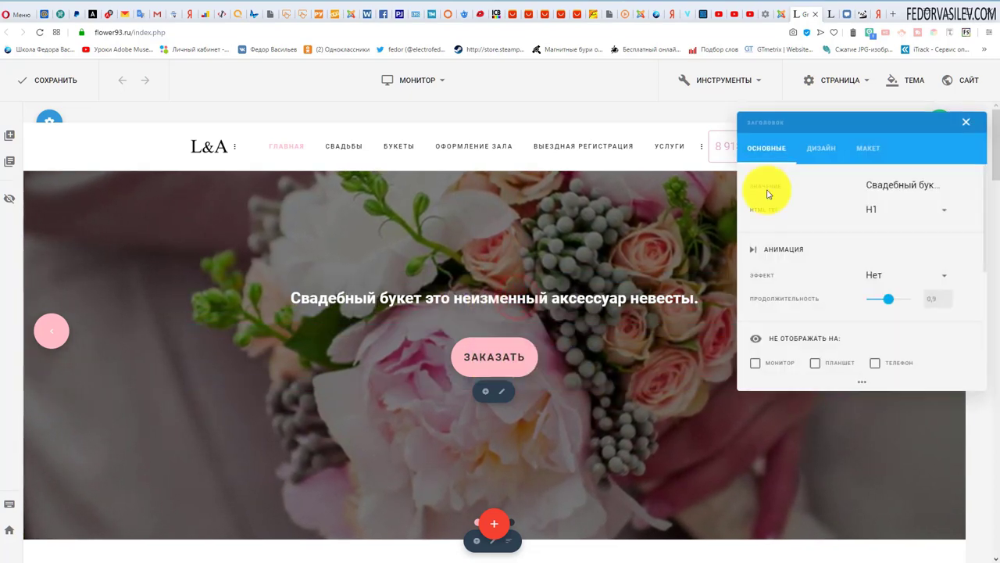
left_click_drag(801, 129, 552, 151)
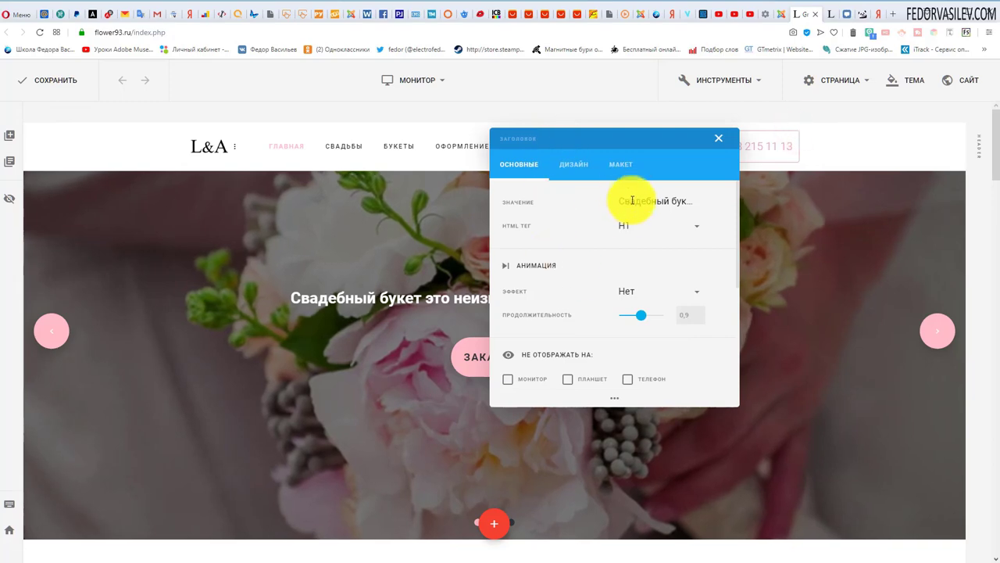
left_click_drag(694, 201, 480, 197)
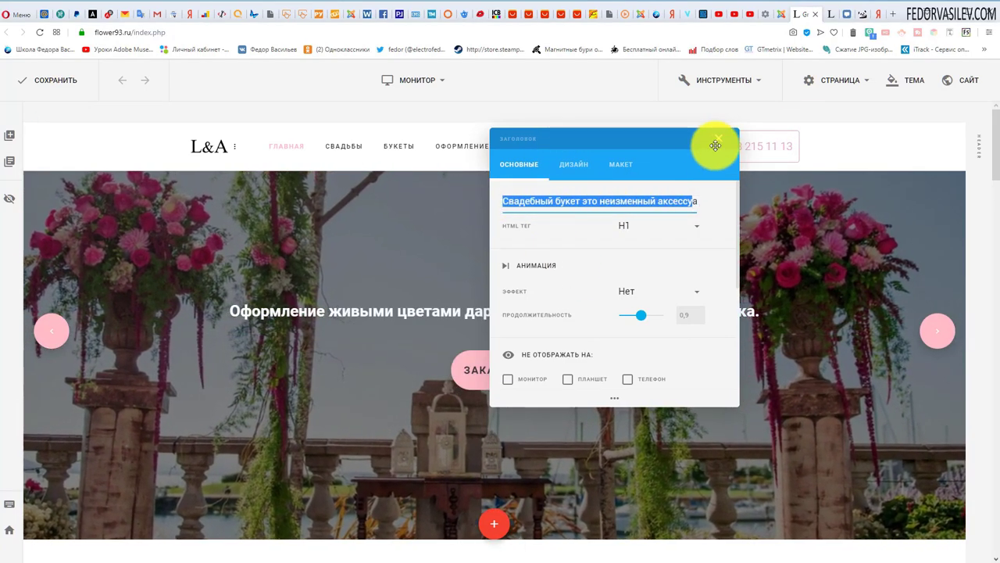
left_click(719, 143)
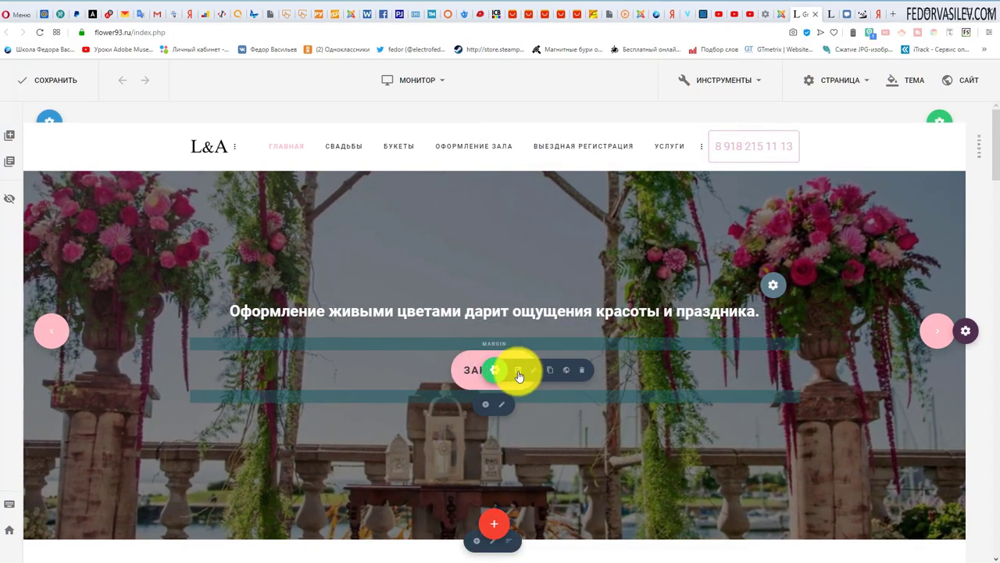
Open the popup section attached to the slide's ЗАКАЗАТЬ button, then close its settings and the popup
left_click(511, 370)
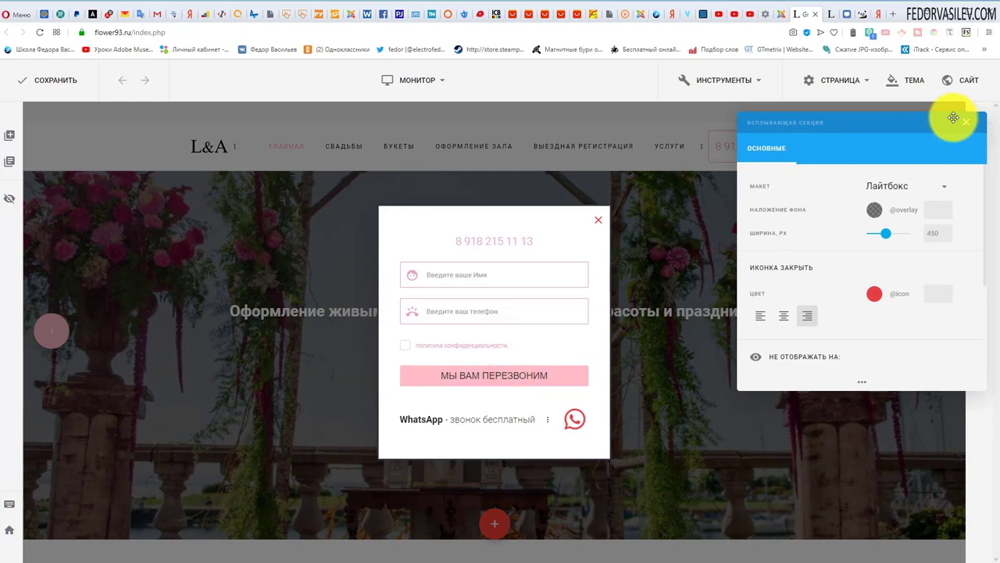
left_click(965, 120)
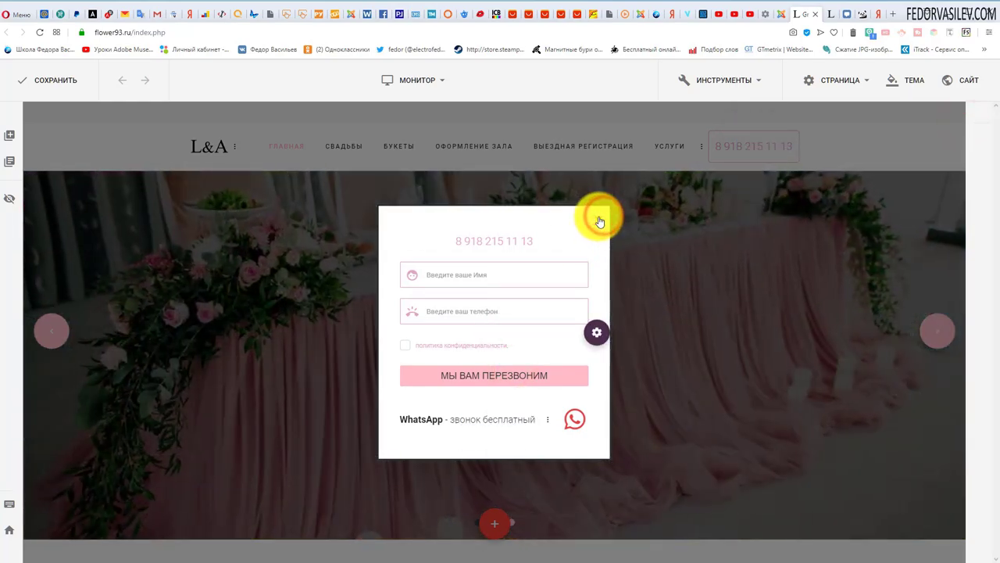
left_click(601, 216)
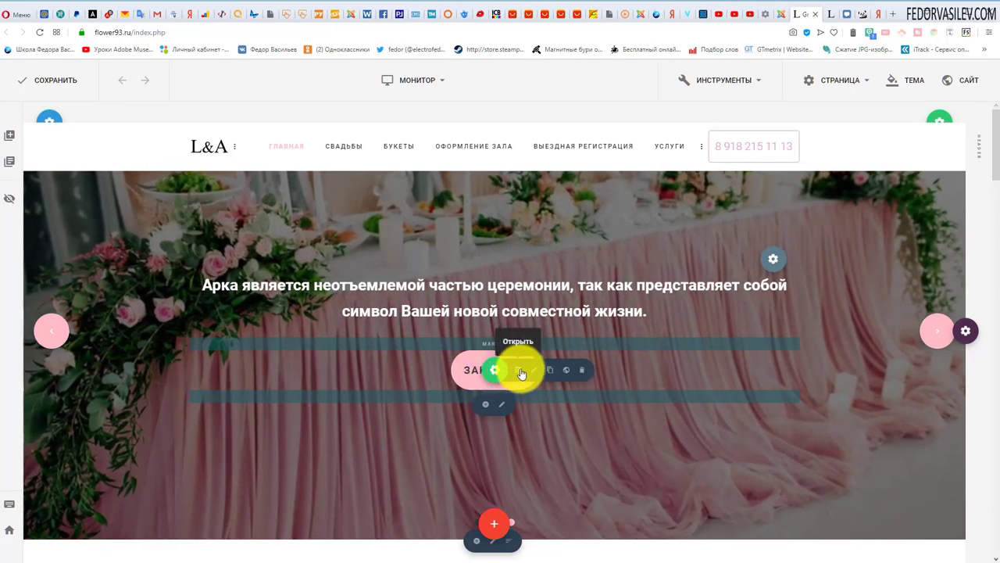
Reopen the ЗАКАЗАТЬ popup, examine its phone heading, callback form and WhatsApp line, and close it
left_click(521, 372)
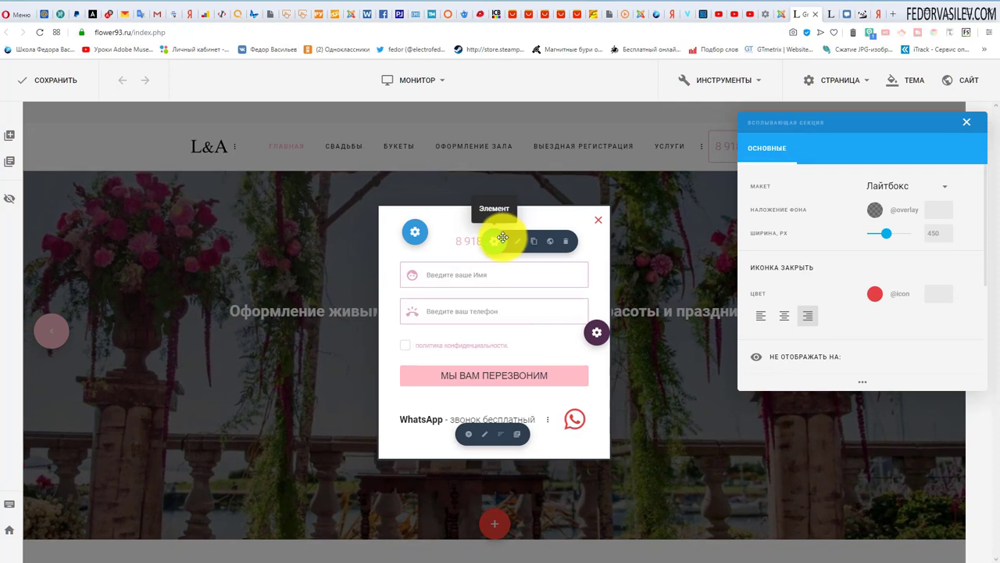
mouse_move(502, 236)
left_mouse_down()
mouse_move(598, 330)
mouse_move(491, 331)
mouse_move(486, 365)
left_mouse_up()
mouse_move(467, 412)
left_mouse_down()
mouse_move(453, 419)
mouse_move(521, 419)
mouse_move(570, 435)
left_mouse_up()
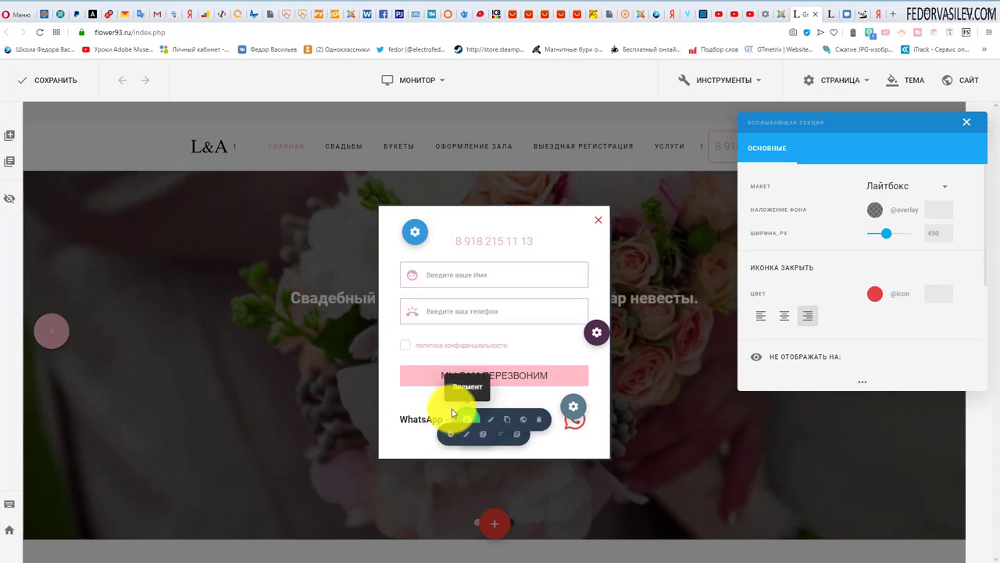
mouse_move(451, 413)
left_mouse_down()
mouse_move(458, 290)
mouse_move(496, 328)
left_mouse_up()
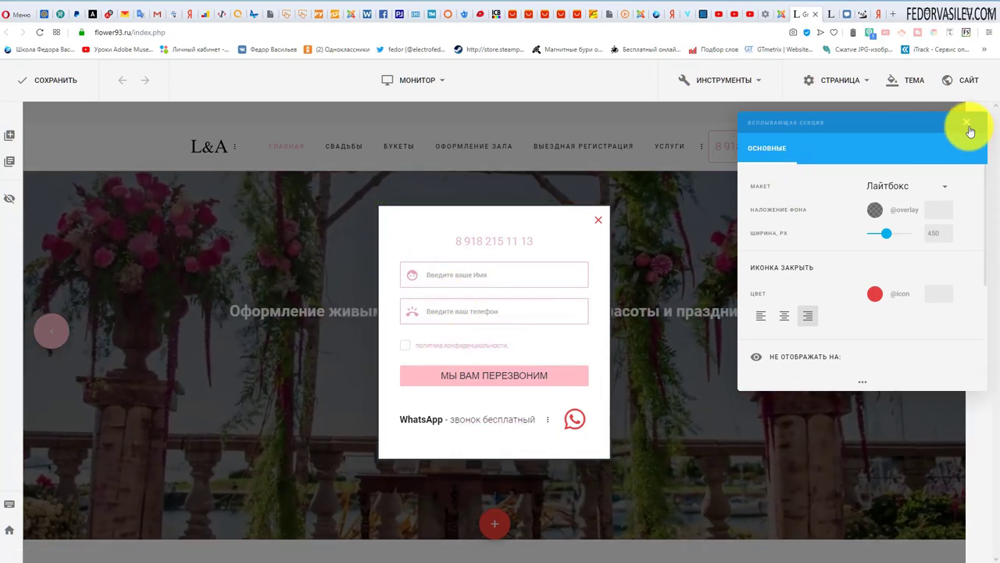
left_click(968, 125)
left_click(598, 220)
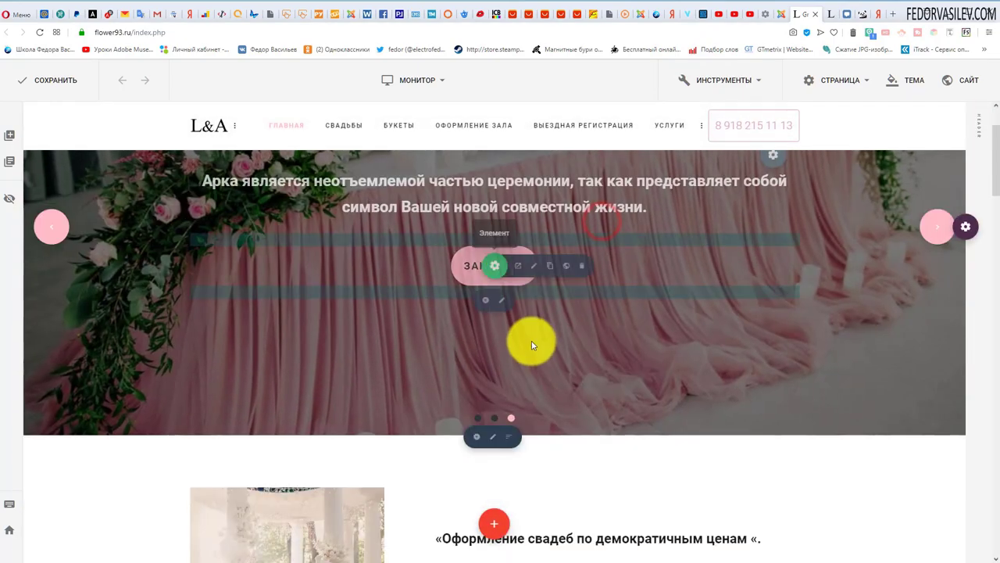
Open the «Оформление свадеб по демократичным ценам» text in the text editor, review its content and close the editor
scroll(531, 341, "down", 4)
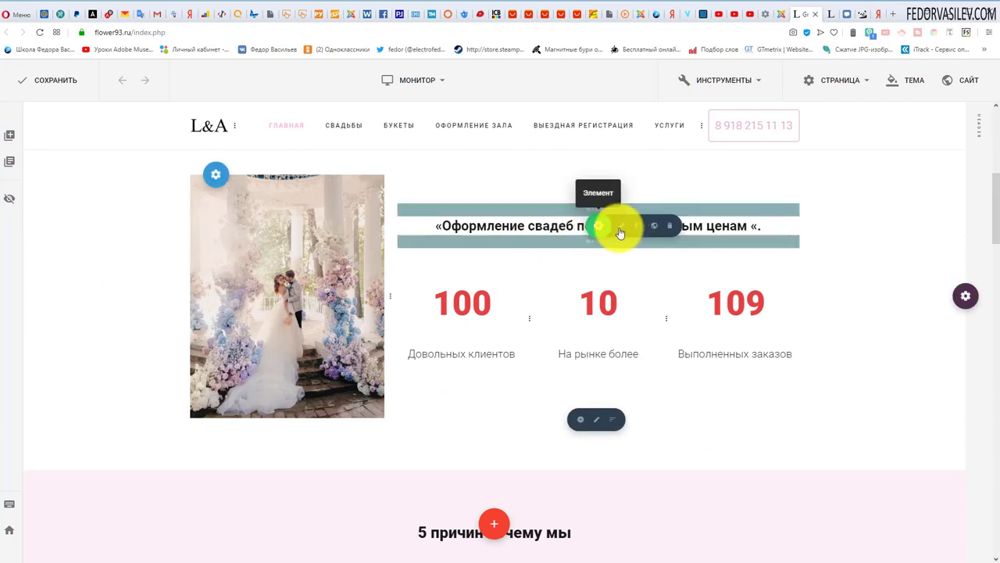
left_click(620, 229)
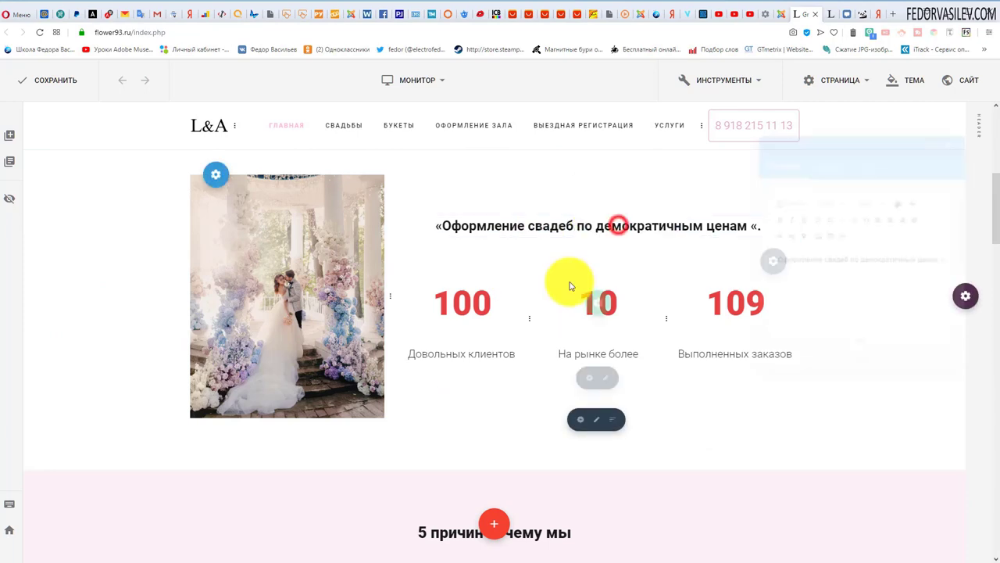
left_click(824, 121)
left_click(817, 170)
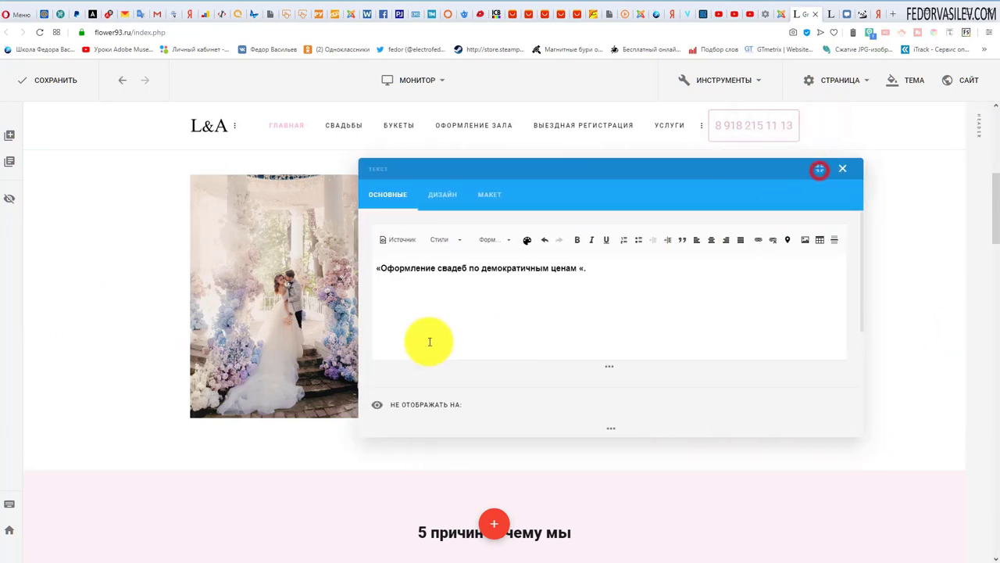
left_click_drag(604, 271, 365, 290)
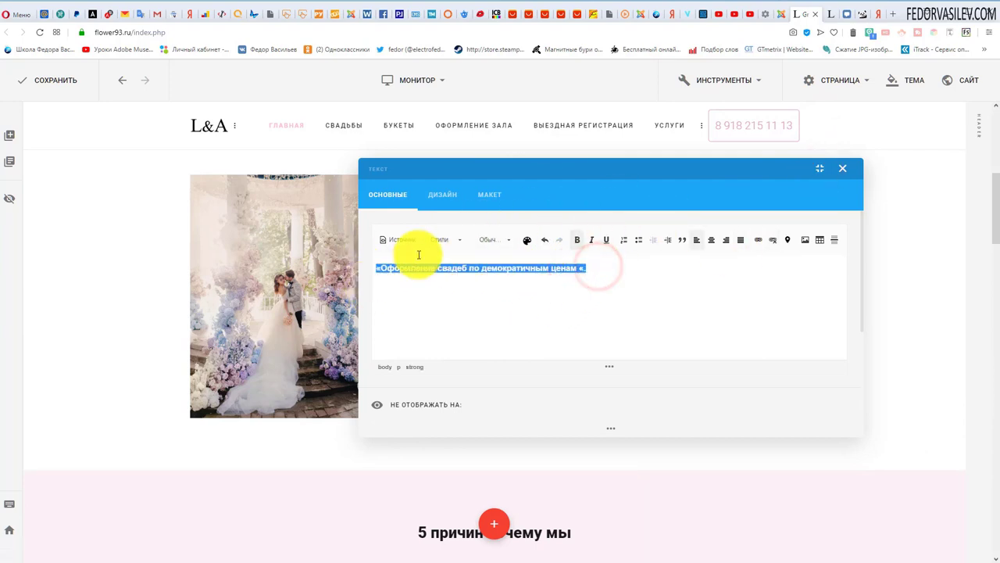
left_click(841, 171)
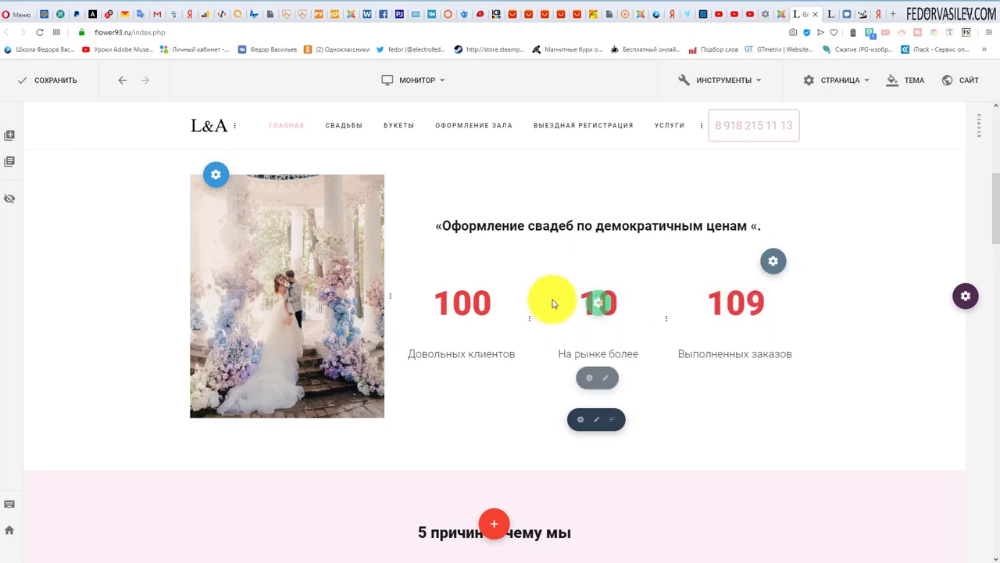
Inspect the value field in the settings of the middle counter above «На рынке более», then close the settings
left_click(622, 306)
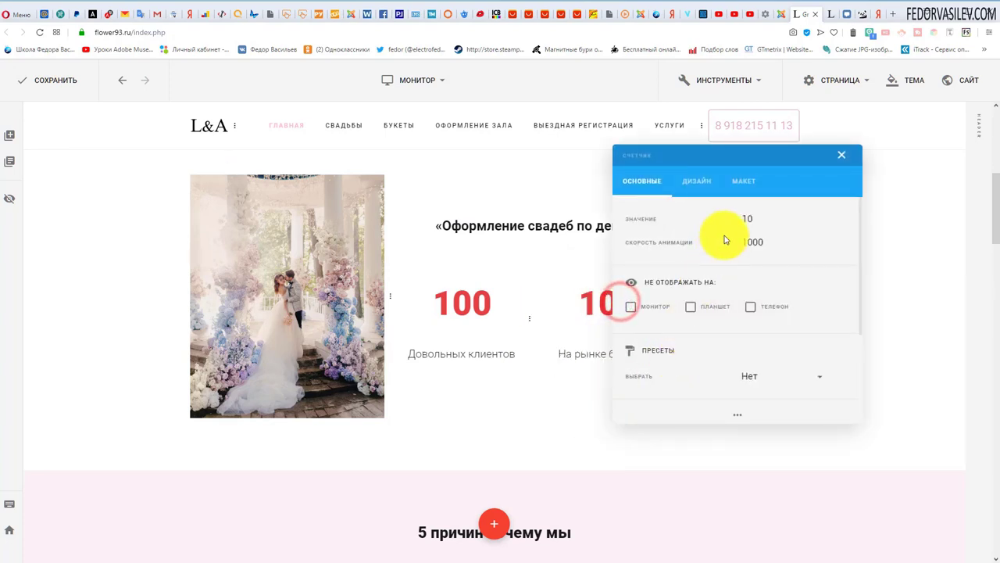
double_click(751, 216)
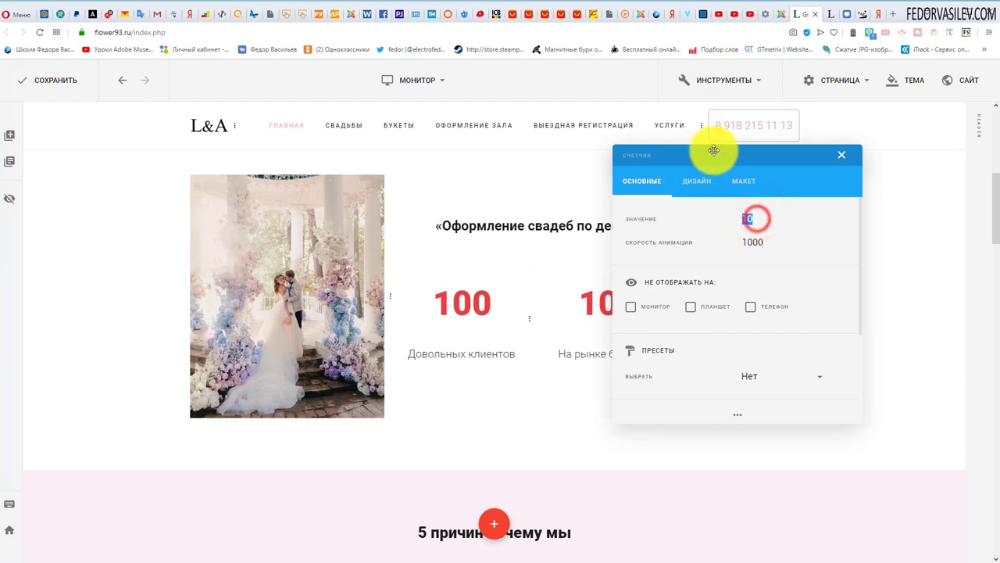
left_click_drag(711, 148, 799, 161)
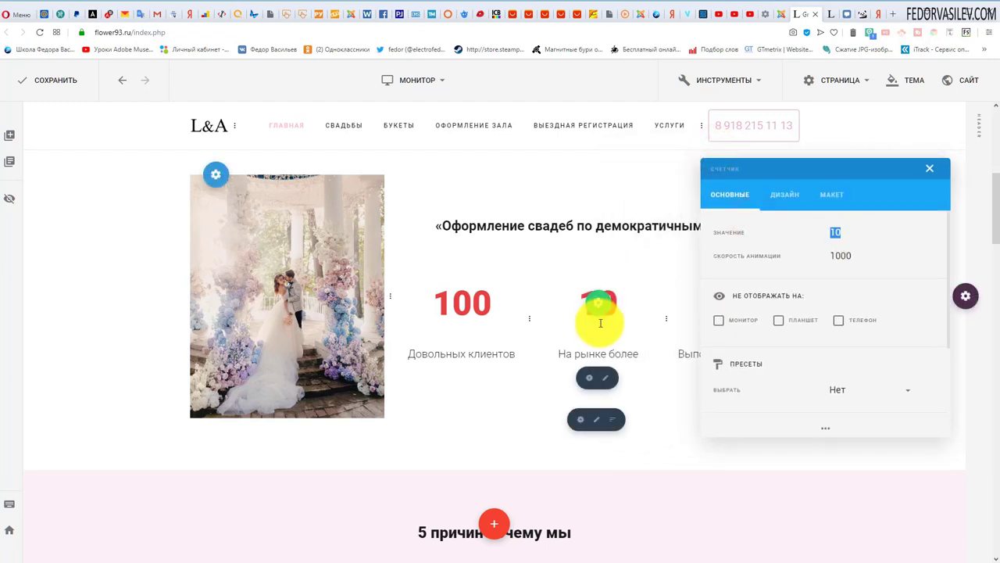
left_click(934, 167)
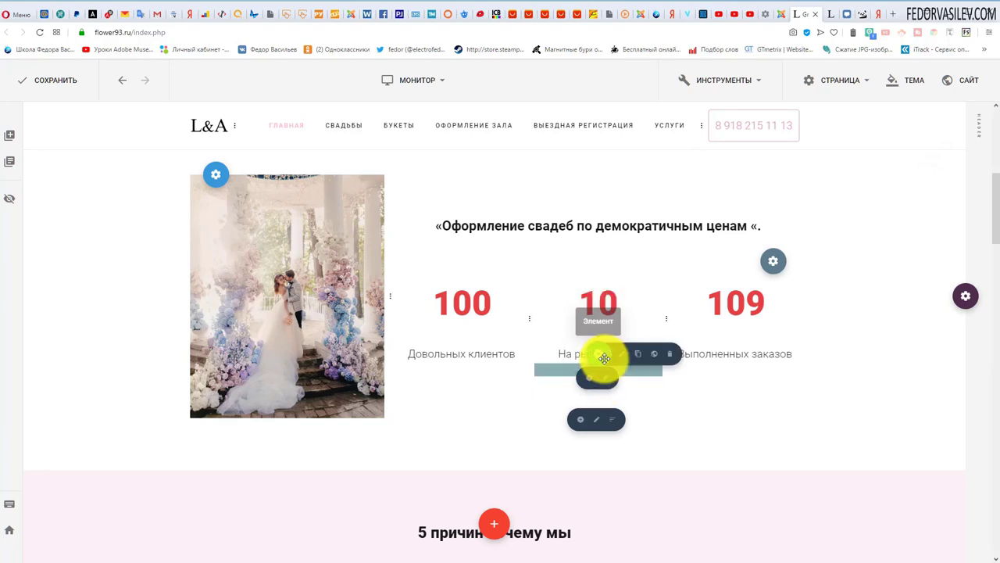
Open the «На рынке более» caption in the text editor, review its content and close the editor
left_click(621, 353)
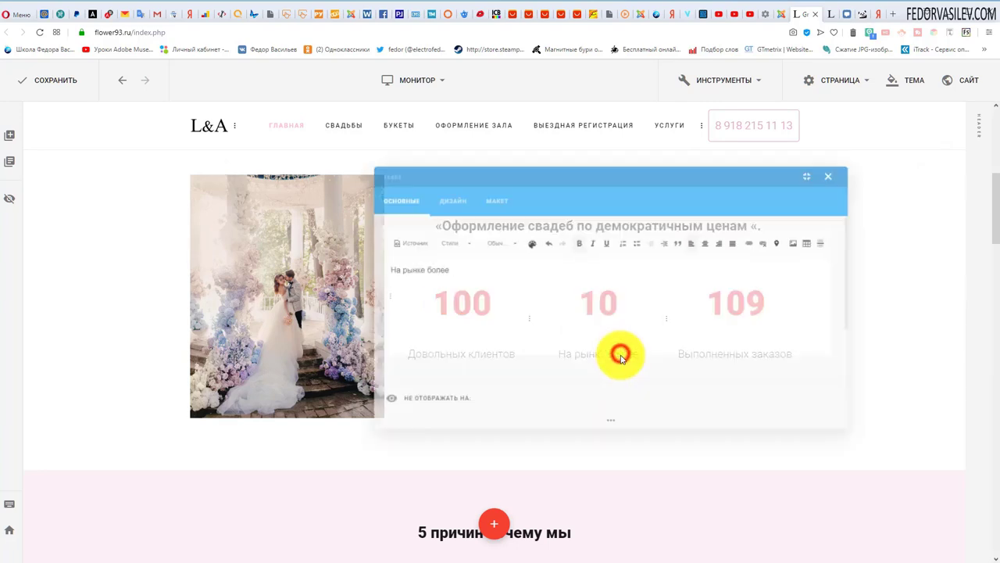
triple_click(506, 271)
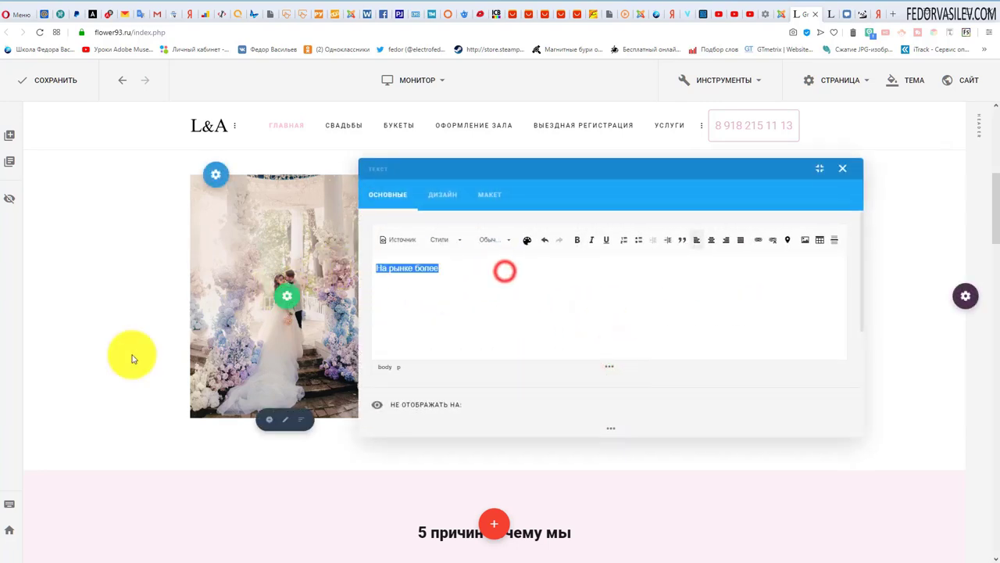
left_click(841, 170)
Open the icon library from the settings of the middle person icon under «5 причин почему мы» and enlarge it
scroll(782, 302, "down", 3)
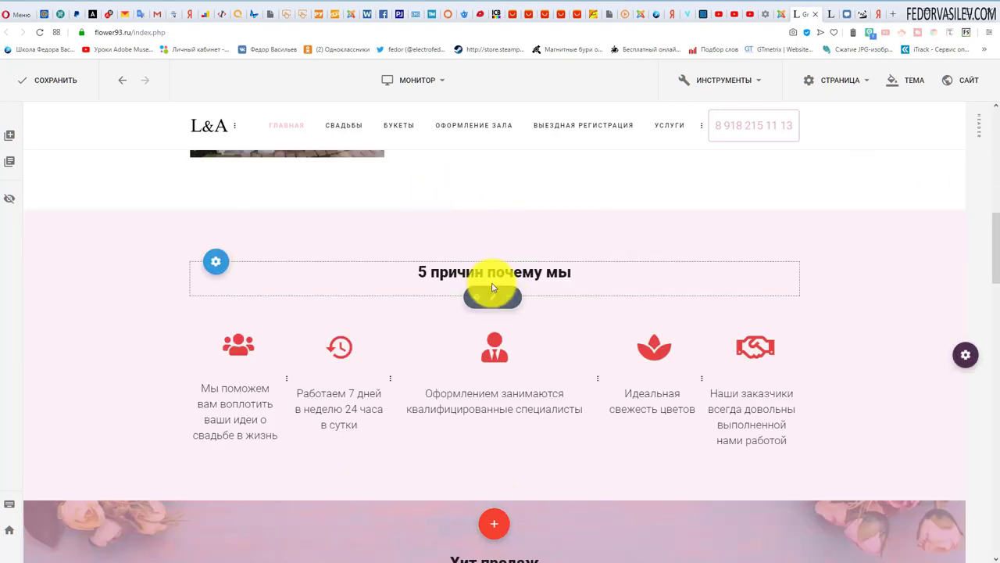
mouse_move(512, 272)
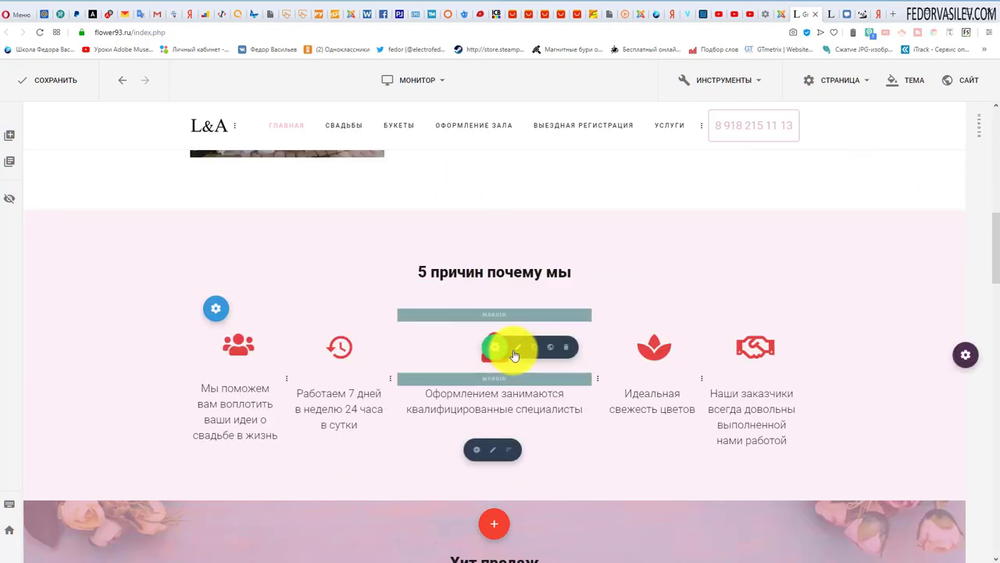
left_click(515, 349)
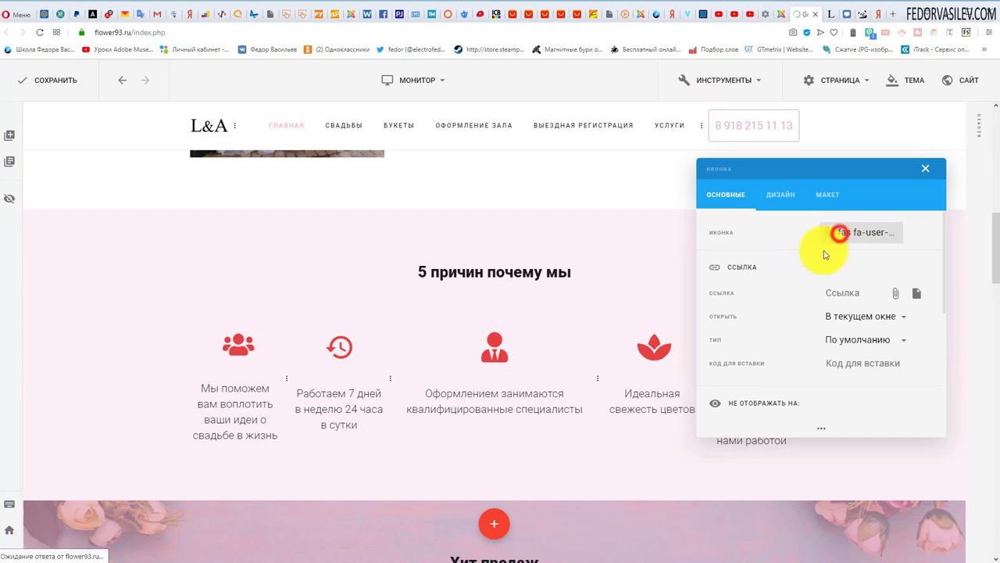
left_click(838, 232)
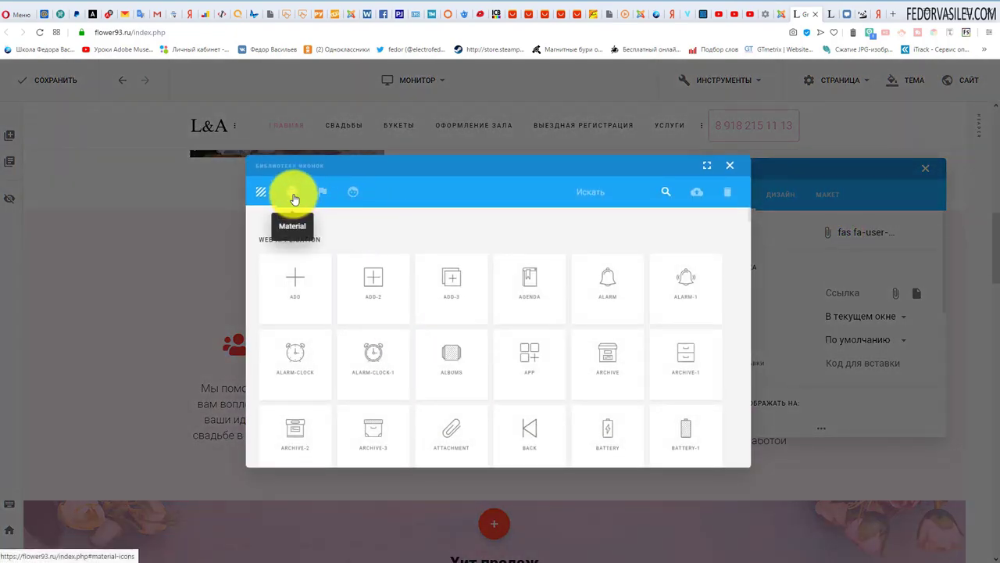
left_click(706, 165)
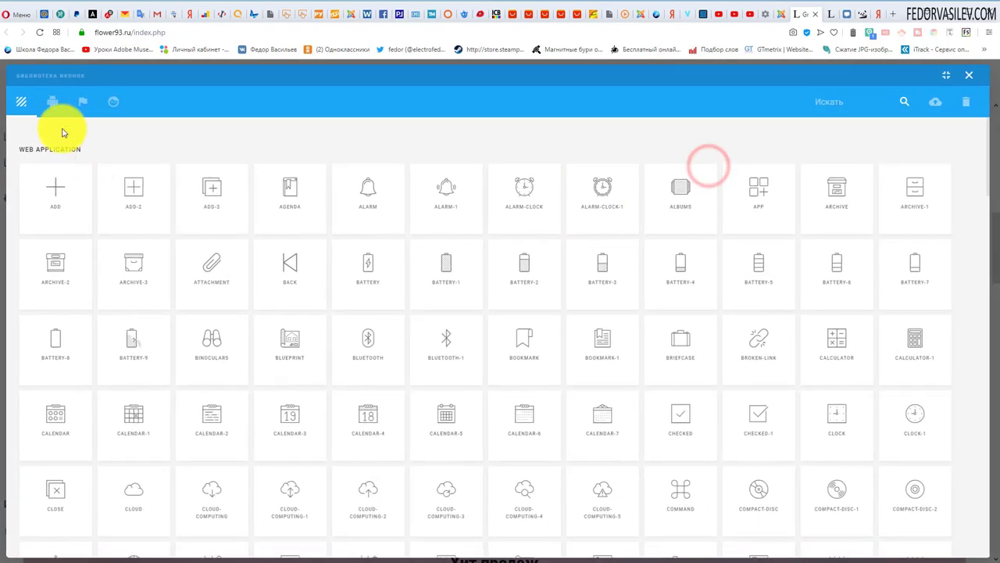
Browse the library's icon sets, including the Material and custom icons, then close the library and the icon settings
left_click(53, 103)
left_click(82, 101)
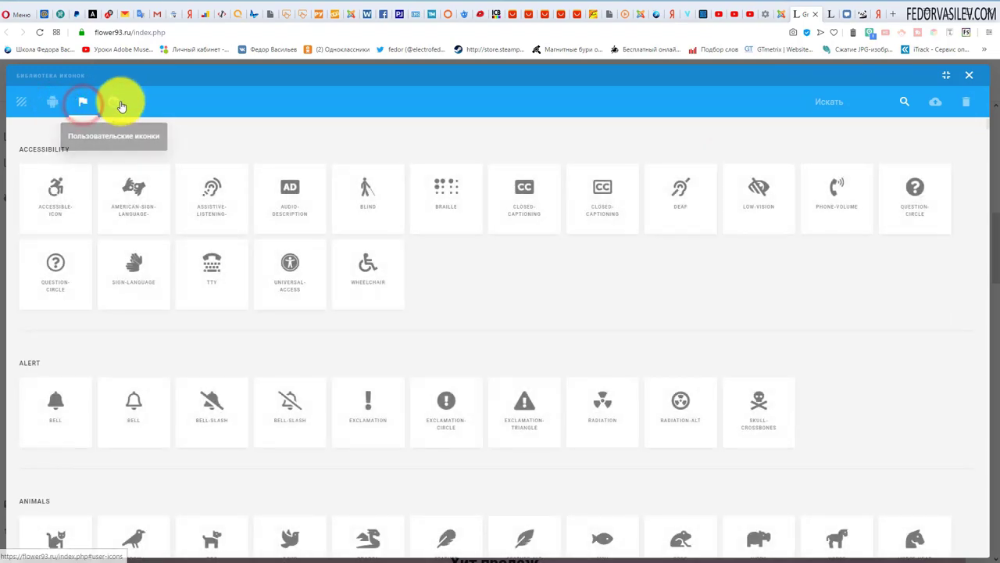
left_click(118, 103)
left_click(54, 102)
scroll(262, 291, "down", 5)
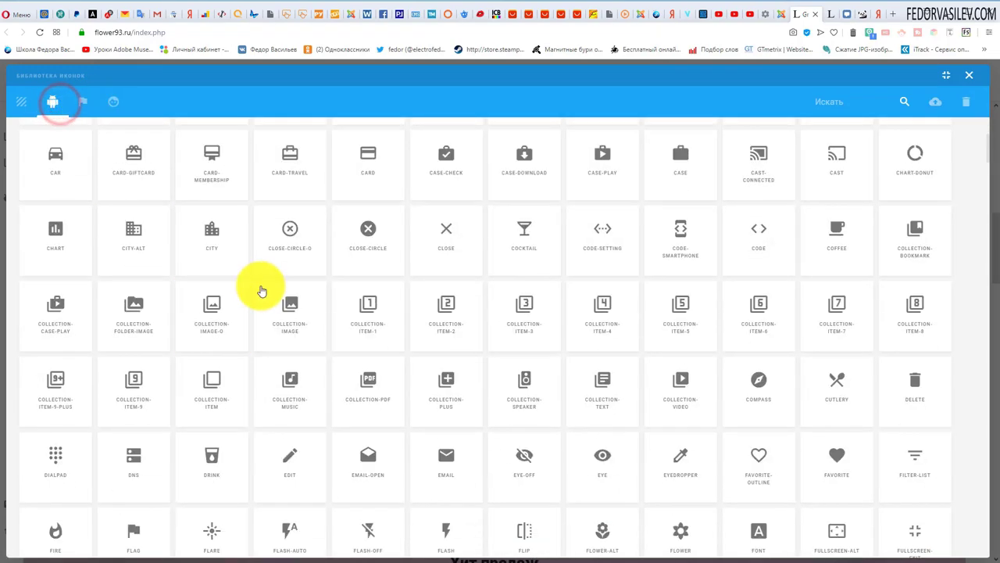
scroll(262, 291, "down", 10)
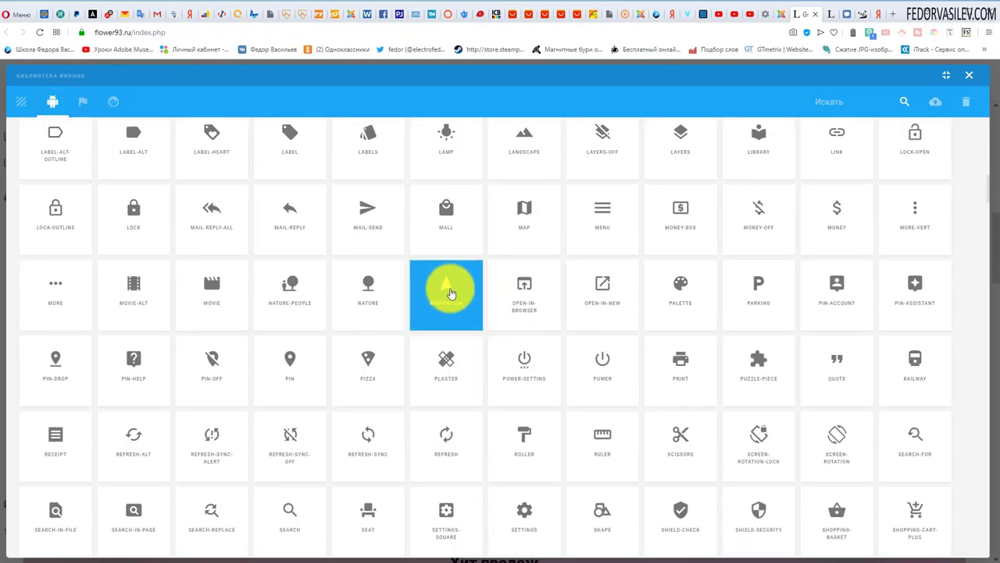
left_click(969, 77)
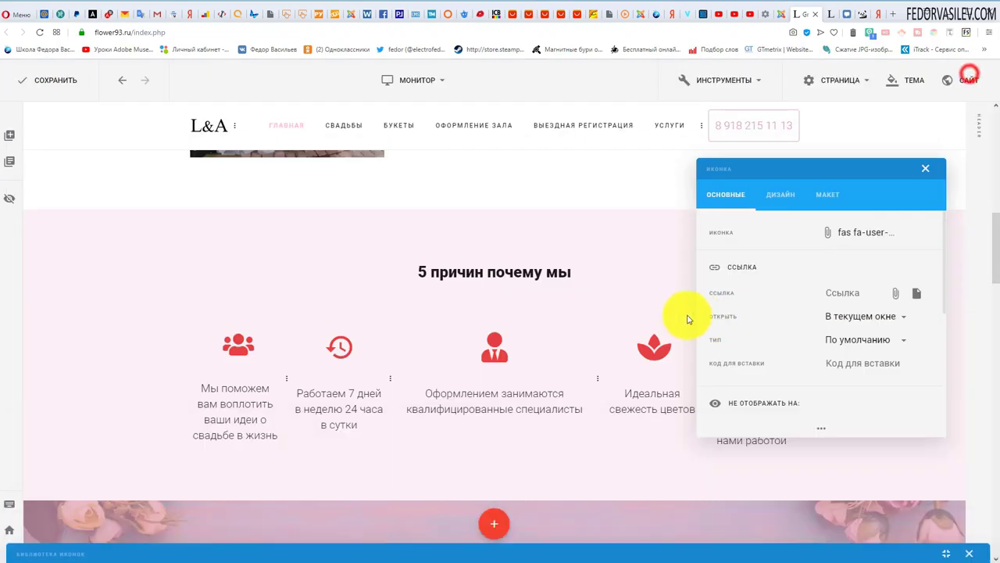
left_click(922, 178)
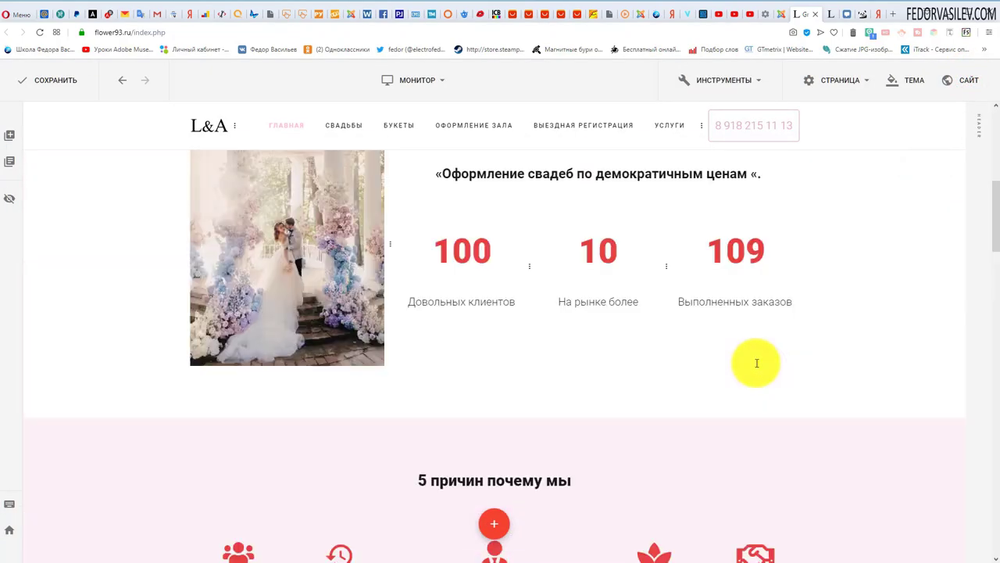
Inspect the background colour and its preset palette in the «5 причин почему мы» section settings, then close them
scroll(820, 357, "up", 10)
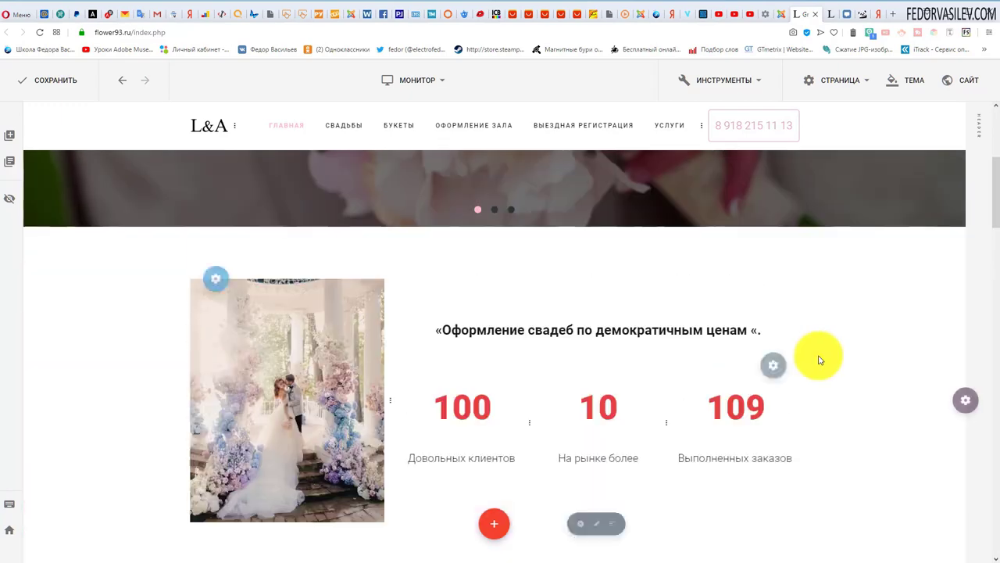
scroll(815, 358, "down", 6)
scroll(591, 420, "down", 4)
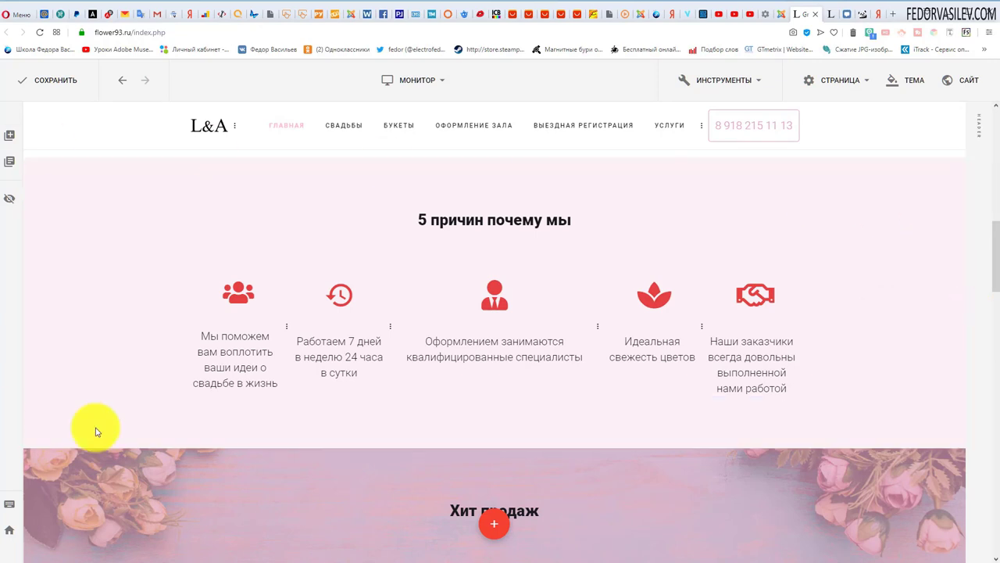
mouse_move(966, 302)
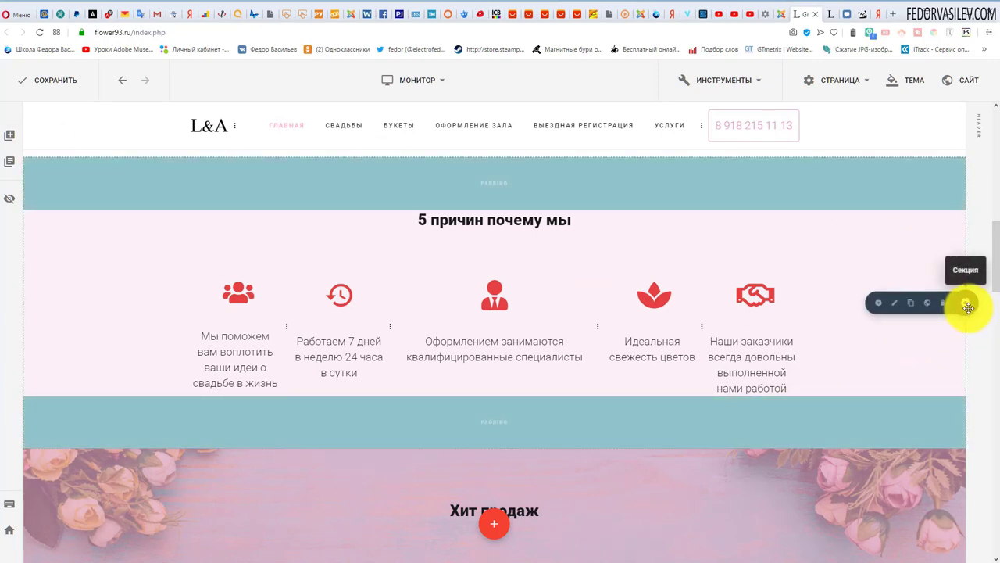
left_click(893, 304)
left_click(488, 226)
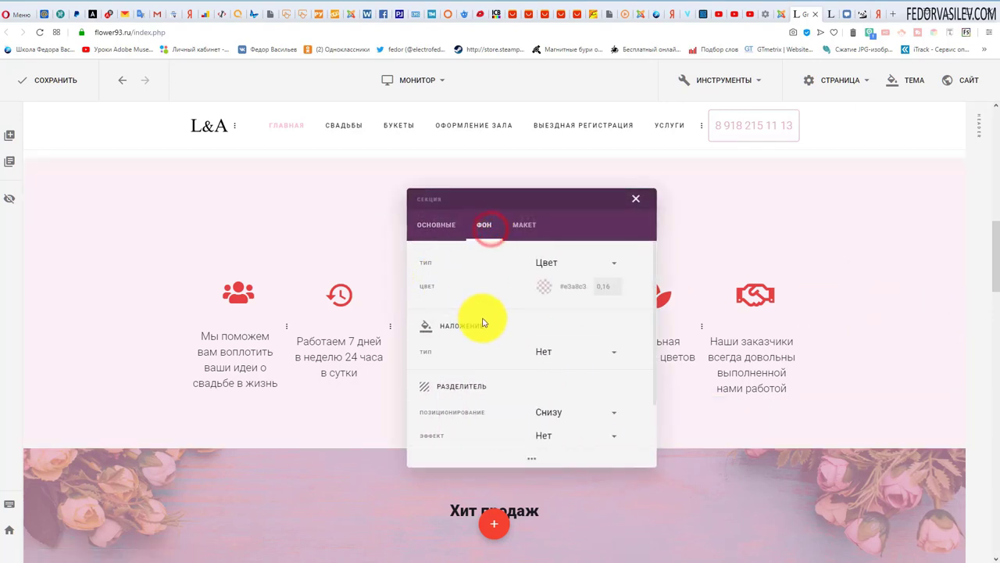
left_click(551, 289)
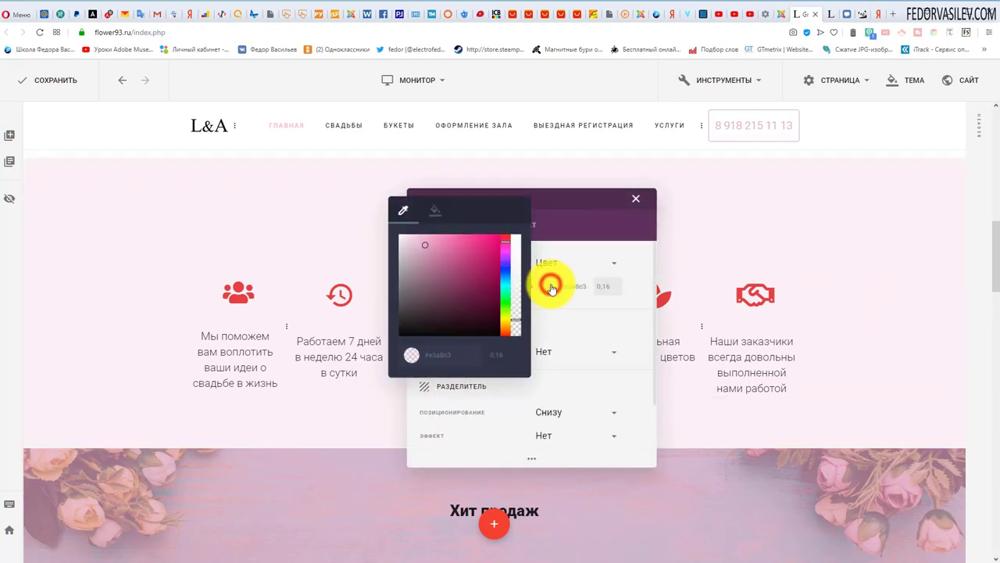
left_click(436, 210)
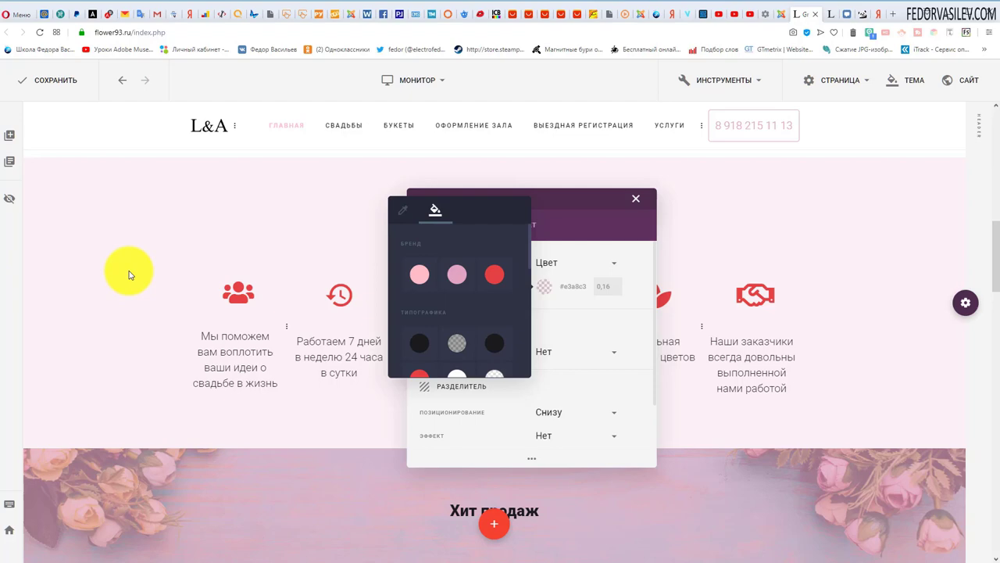
left_click(599, 201)
left_click(636, 199)
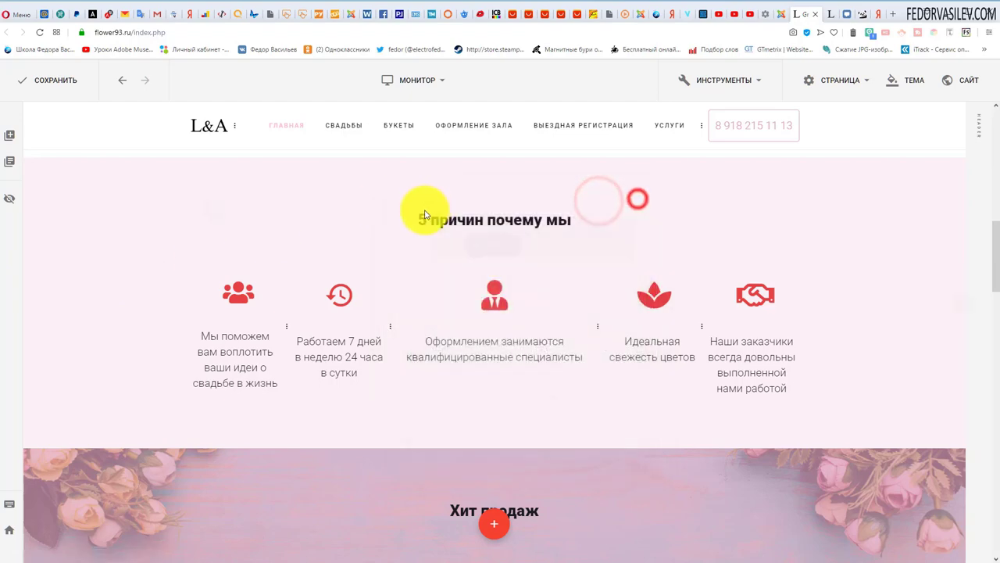
Examine the «Хит продаж» section's bouquet cards and how its background image behaves during scrolling
scroll(383, 224, "down", 3)
scroll(146, 279, "down", 3)
scroll(135, 272, "up", 3)
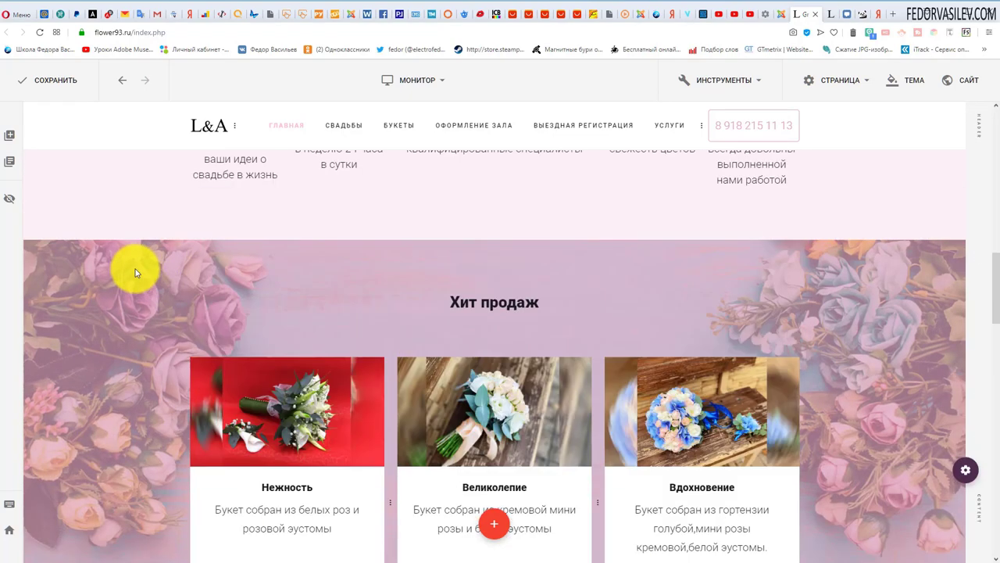
scroll(430, 305, "down", 1)
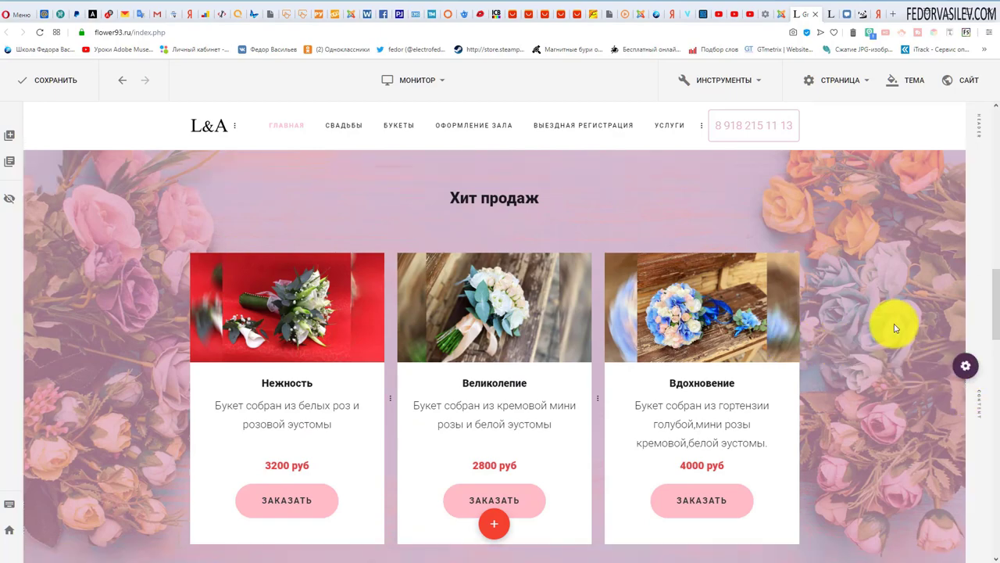
scroll(348, 297, "up", 1)
scroll(998, 386, "down", 2)
scroll(917, 300, "up", 1)
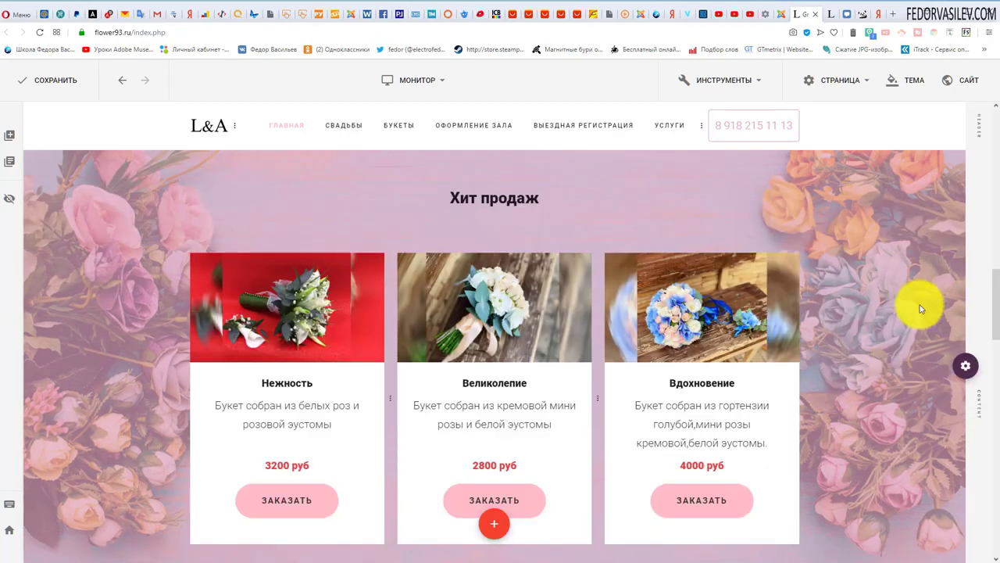
scroll(911, 323, "down", 1)
scroll(873, 233, "up", 1)
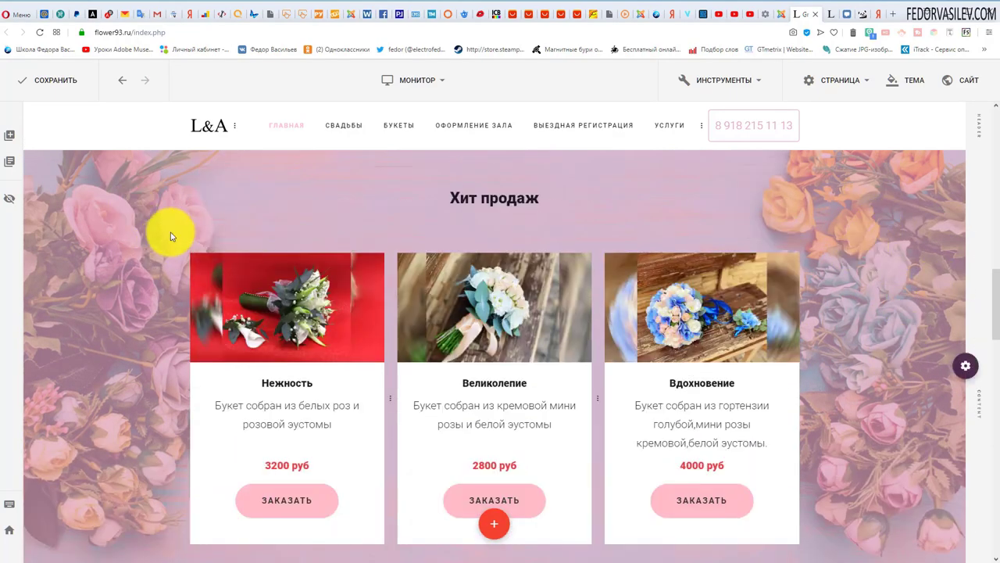
Open the background settings of the «Хит продаж» section and review the available background types without changing the selection
mouse_move(965, 364)
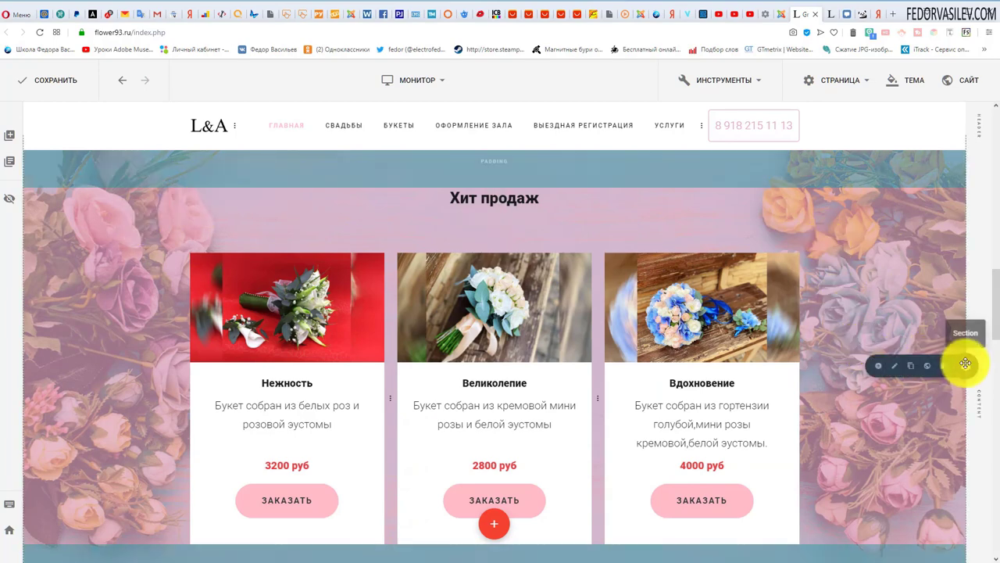
left_click(897, 365)
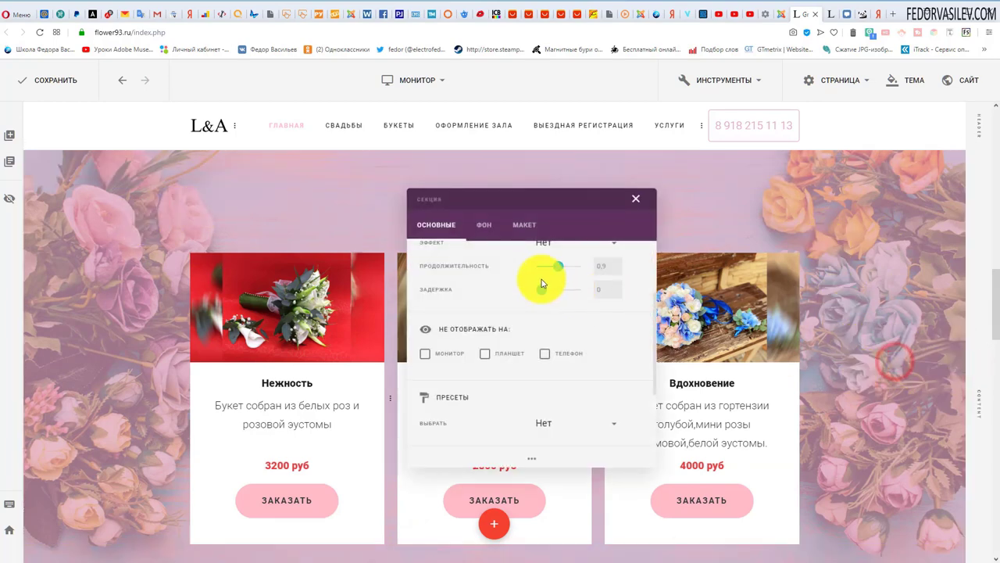
left_click(474, 227)
left_click(582, 263)
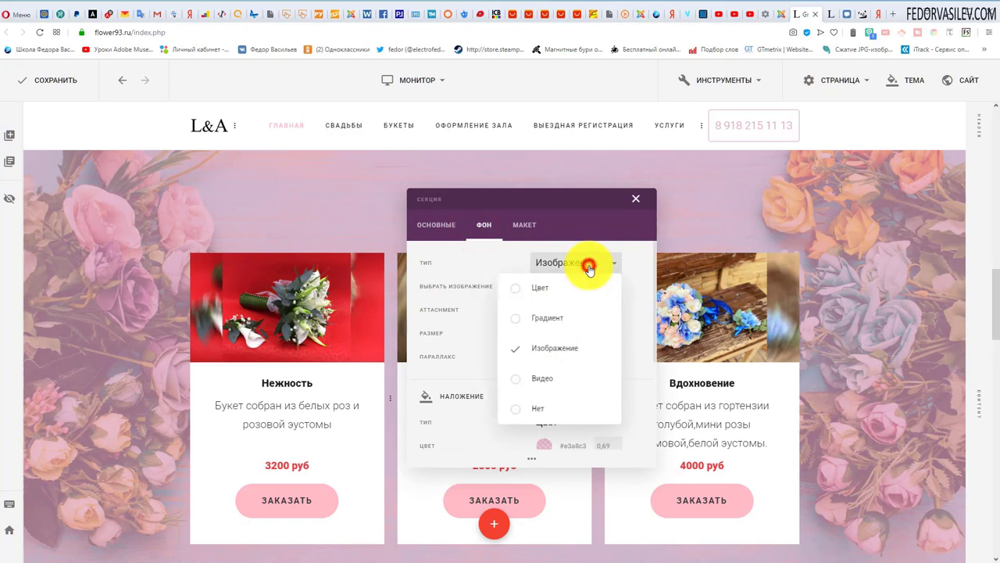
left_click(480, 266)
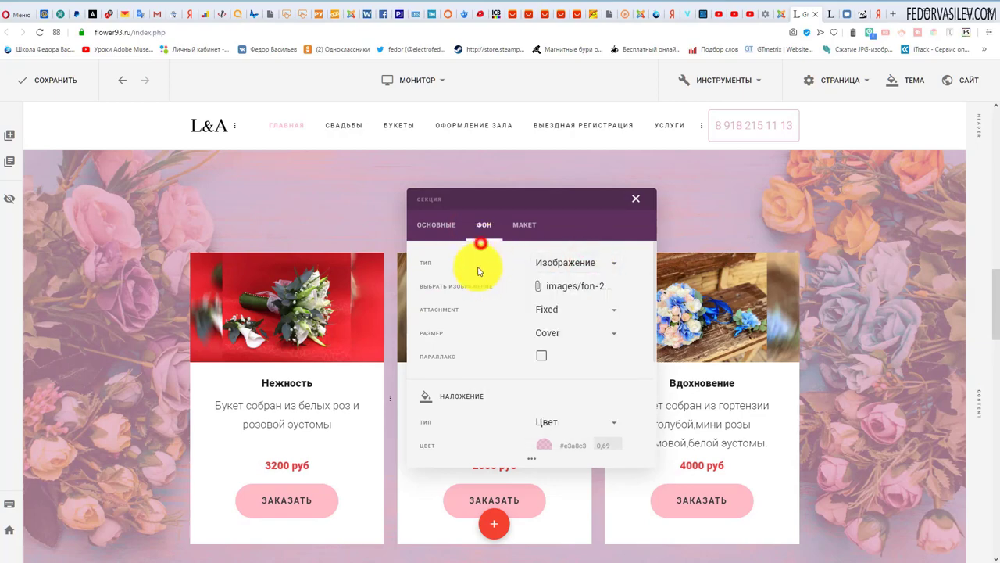
Open the media manager for the section's background image and look through the files in the Images folder
left_click(564, 291)
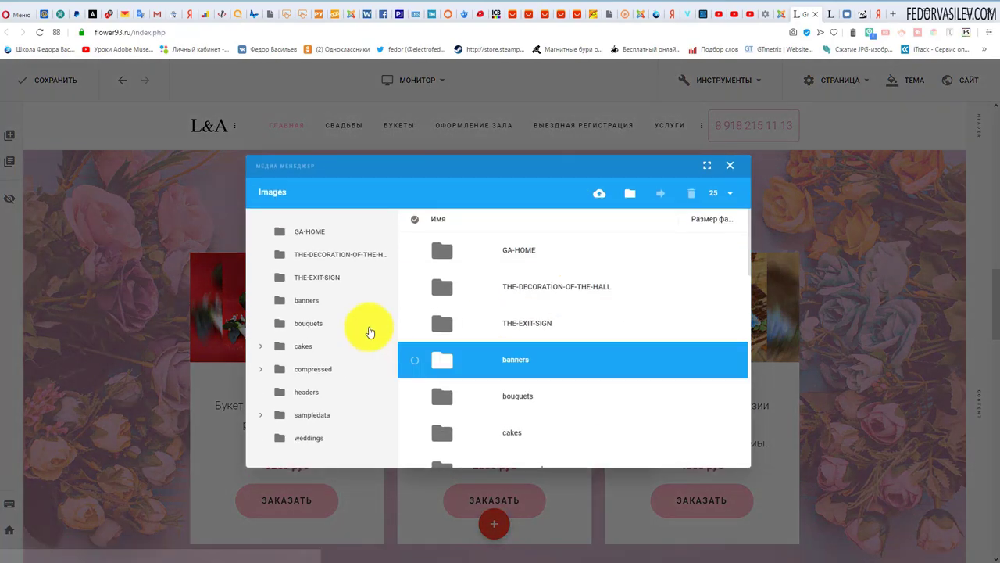
scroll(525, 375, "down", 3)
scroll(525, 375, "down", 4)
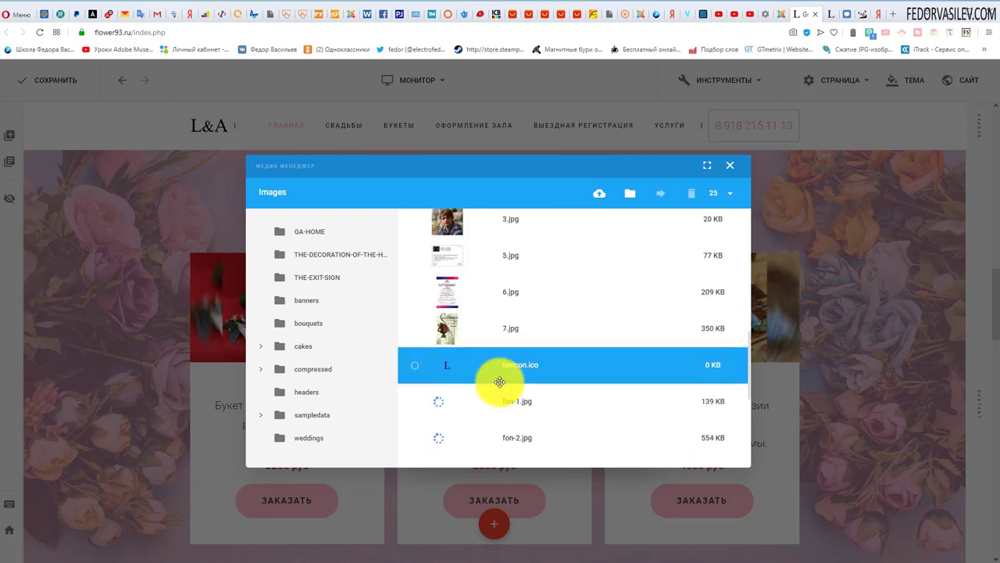
scroll(477, 379, "down", 3)
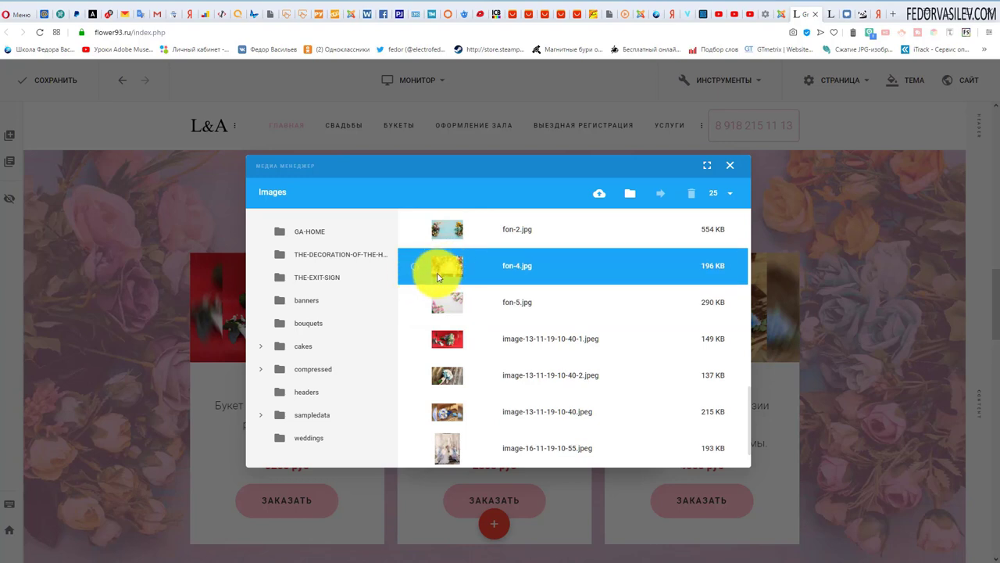
scroll(508, 313, "down", 1)
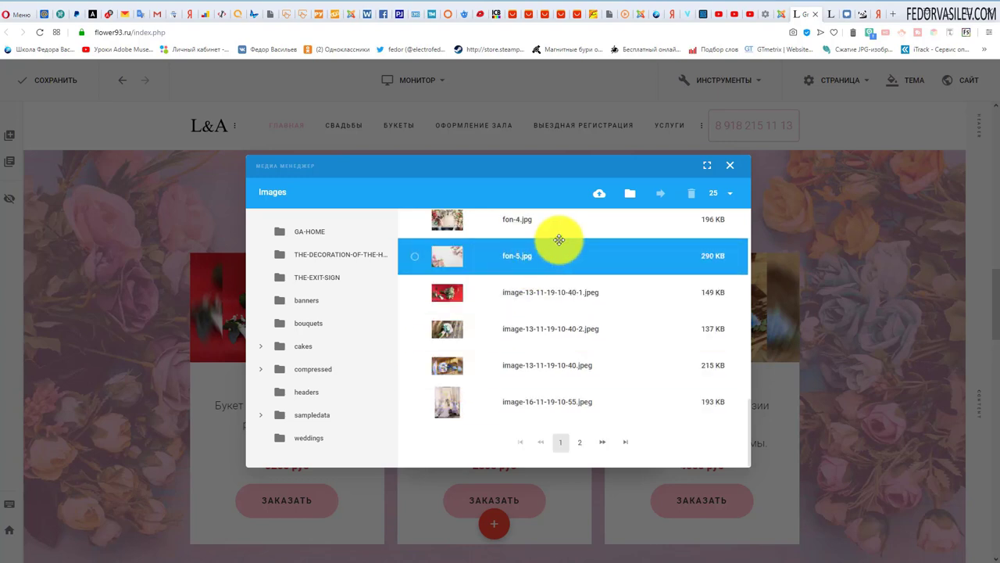
left_click(599, 193)
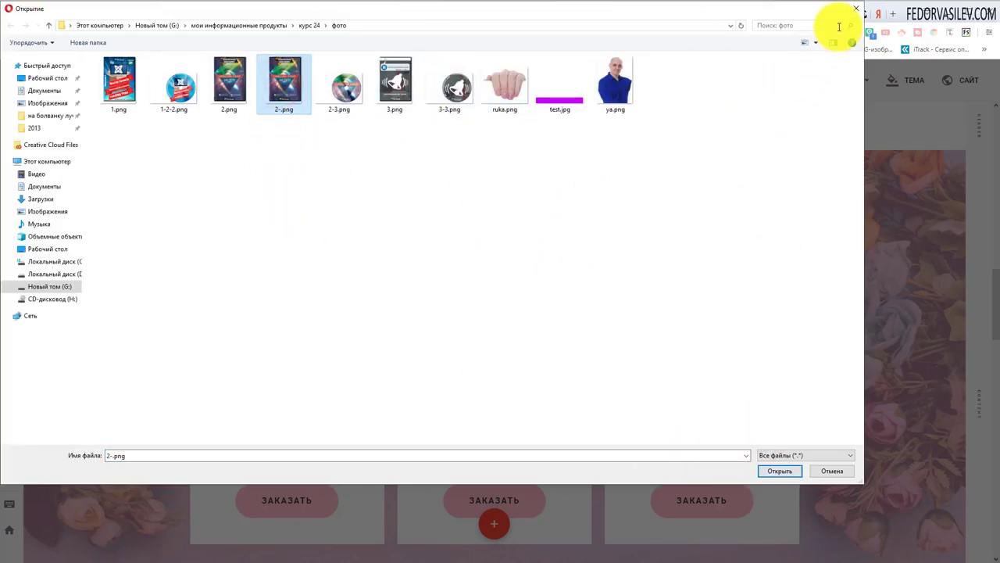
left_click(856, 10)
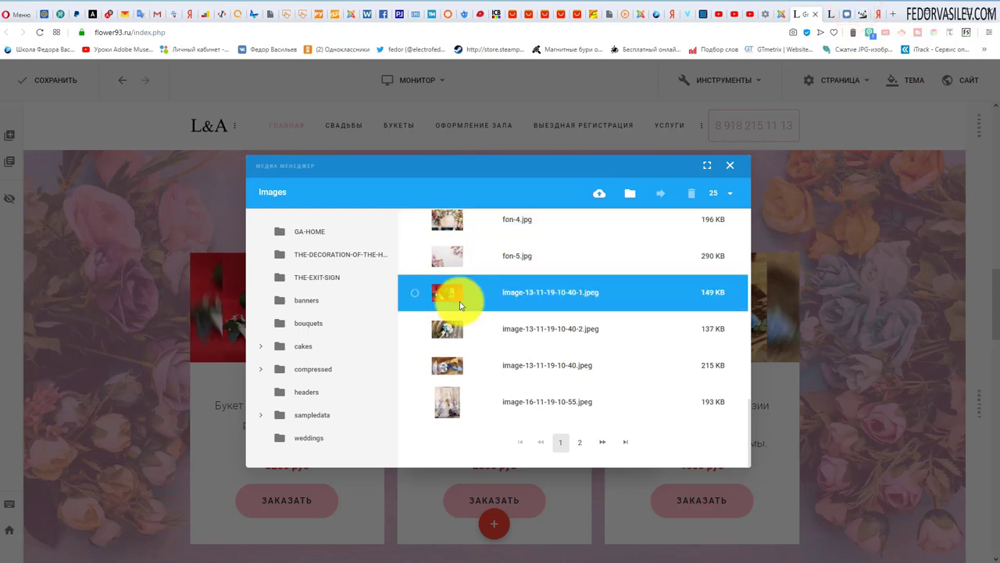
left_click(422, 293)
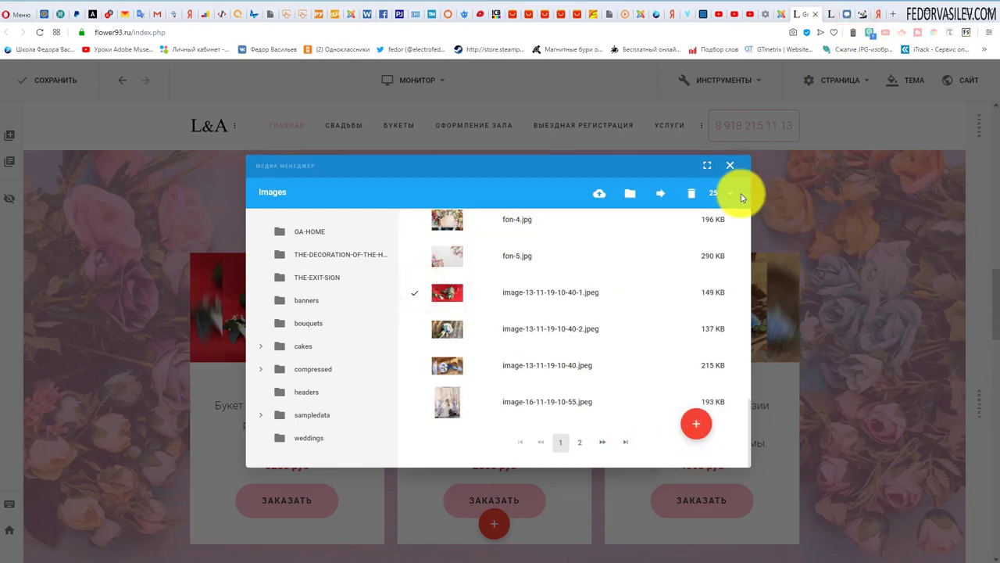
left_click(731, 168)
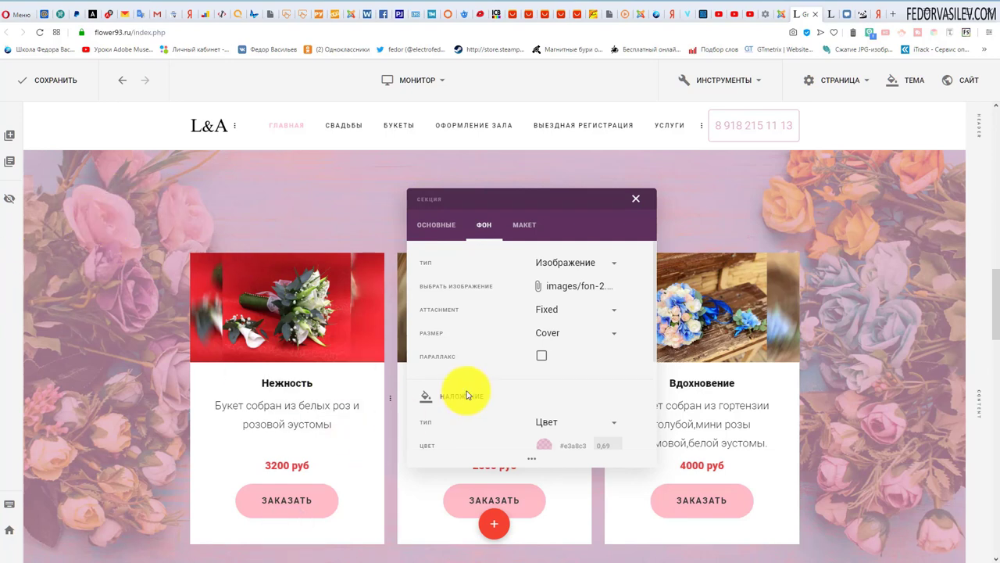
Review the overlay colour of the «Хит продаж» section's background in its colour picker and close the section settings unchanged
scroll(508, 352, "down", 1)
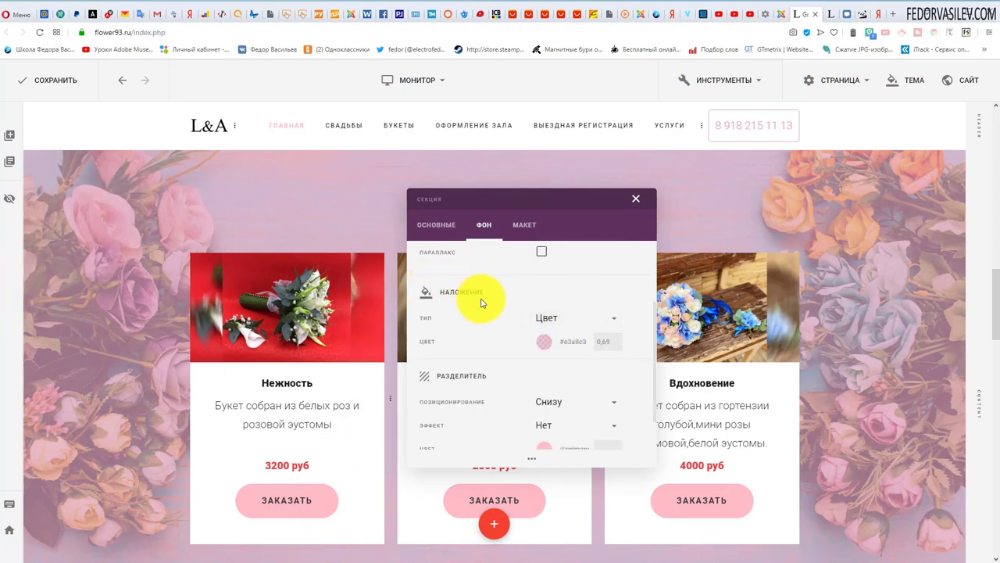
left_click(543, 344)
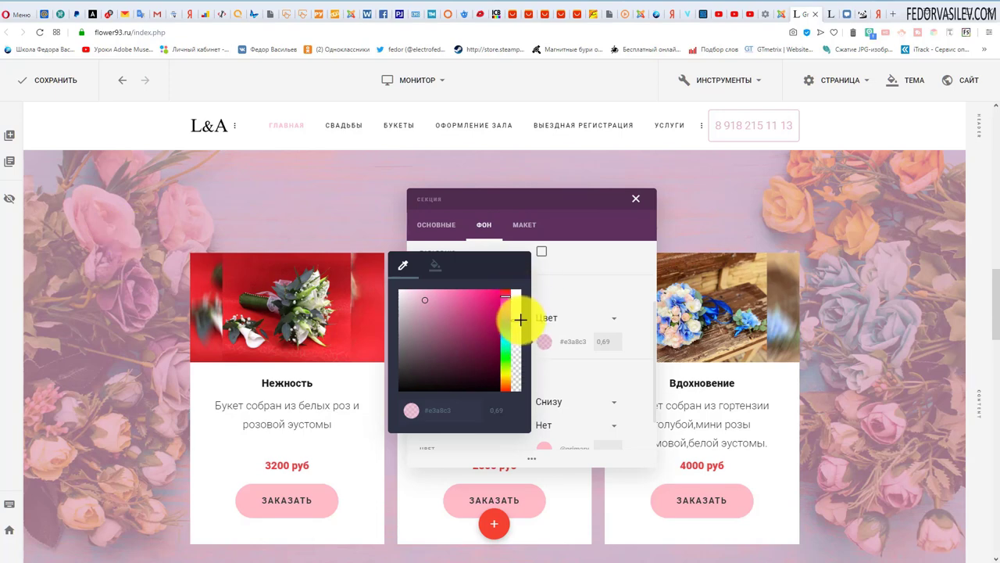
left_click(635, 198)
Open the settings of the «Нежность» card's image and review the design options for its caption title and description
scroll(293, 284, "down", 1)
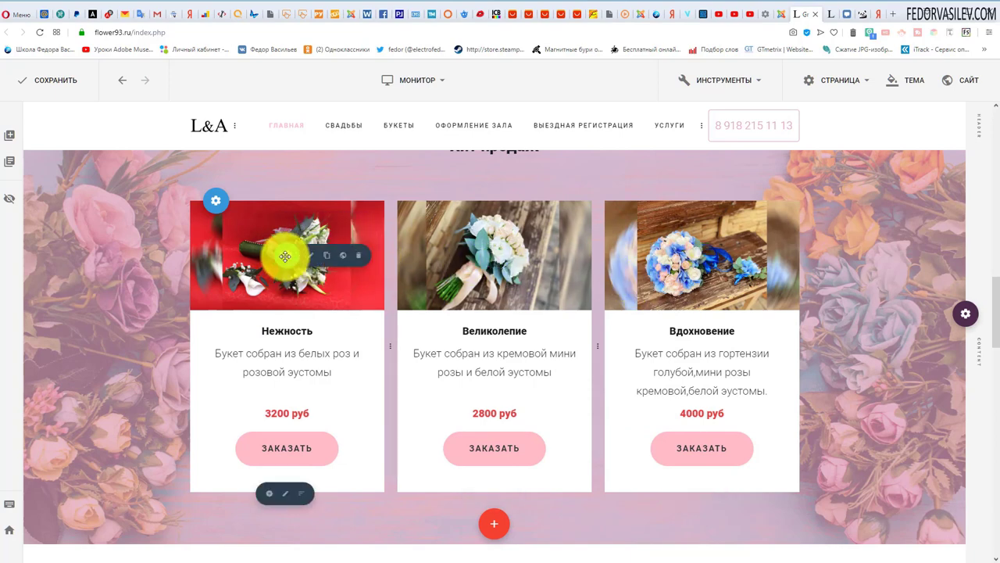
left_click(311, 258)
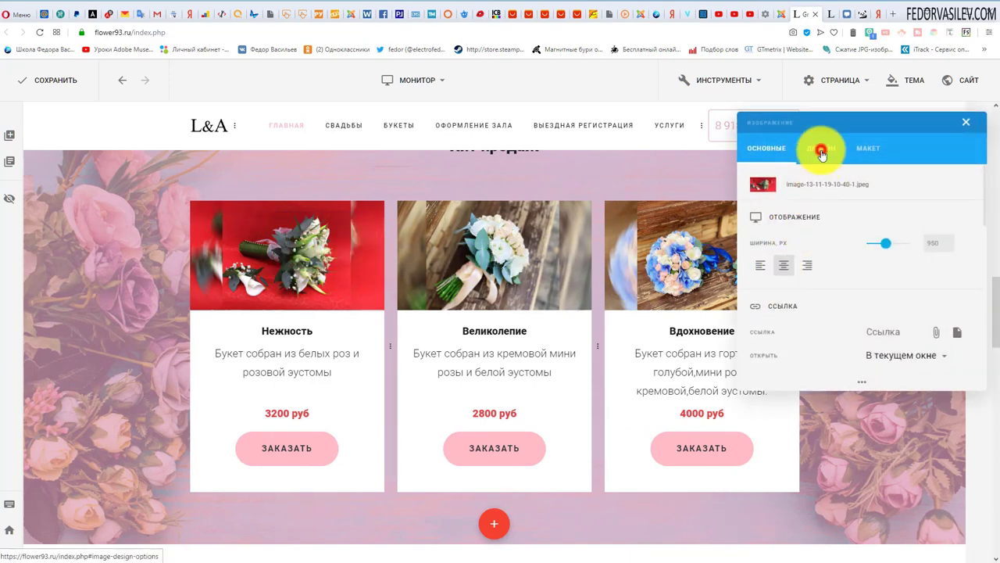
left_click(821, 154)
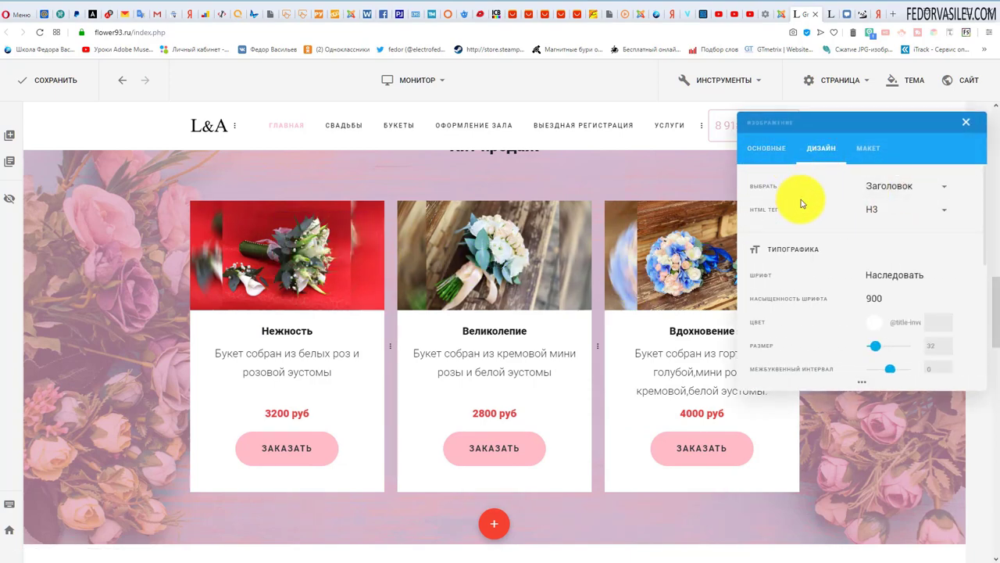
left_click(883, 188)
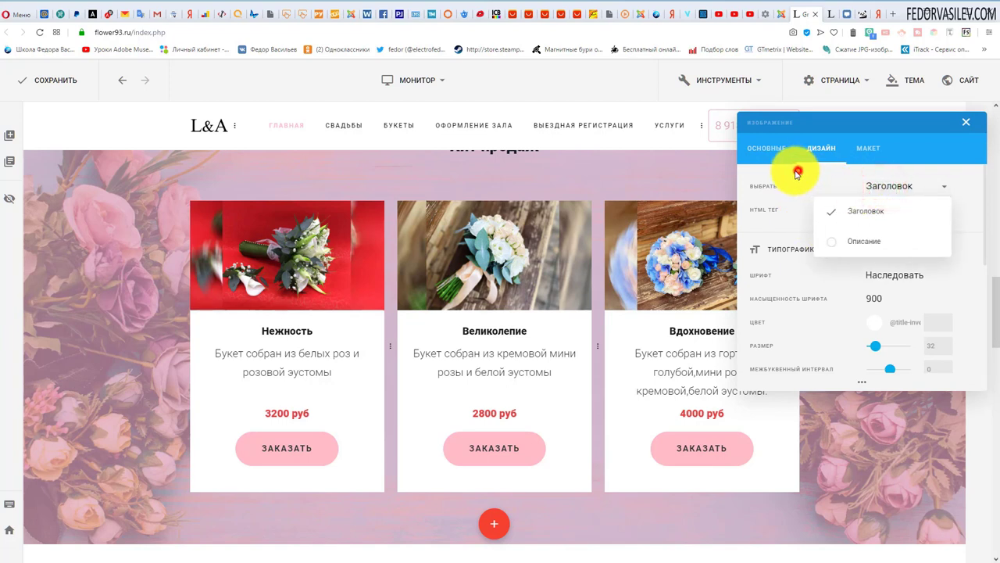
left_click(766, 147)
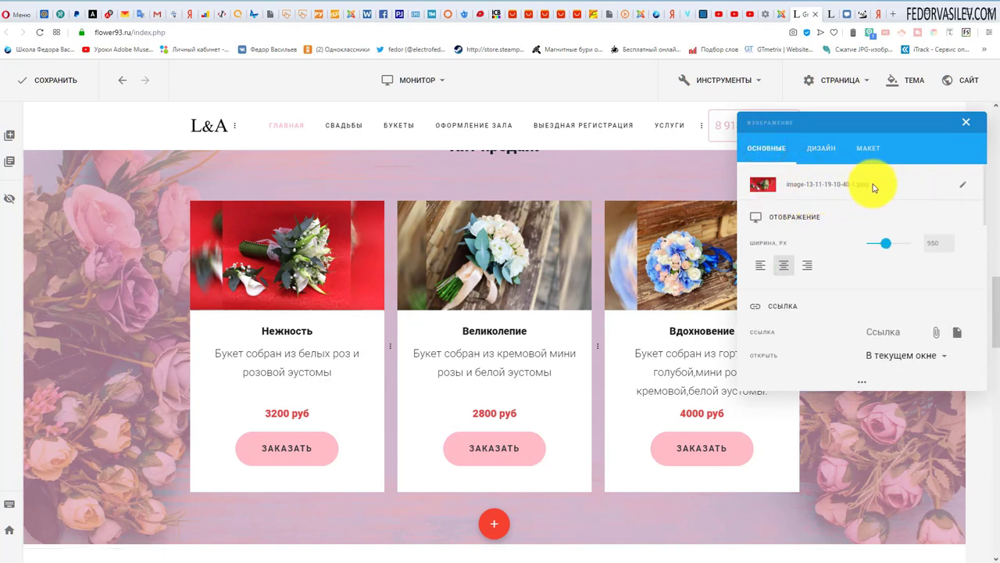
Open the «Нежность» image for editing, browse the Images folder for a replacement, and close both dialogs without changing the picture
left_click(959, 193)
left_click(469, 239)
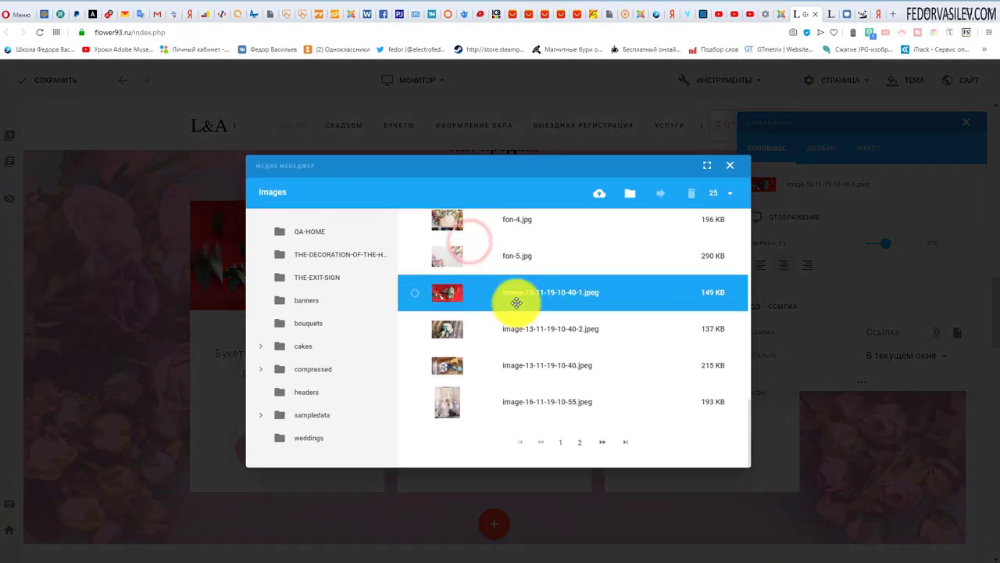
scroll(517, 302, "up", 6)
scroll(464, 325, "down", 3)
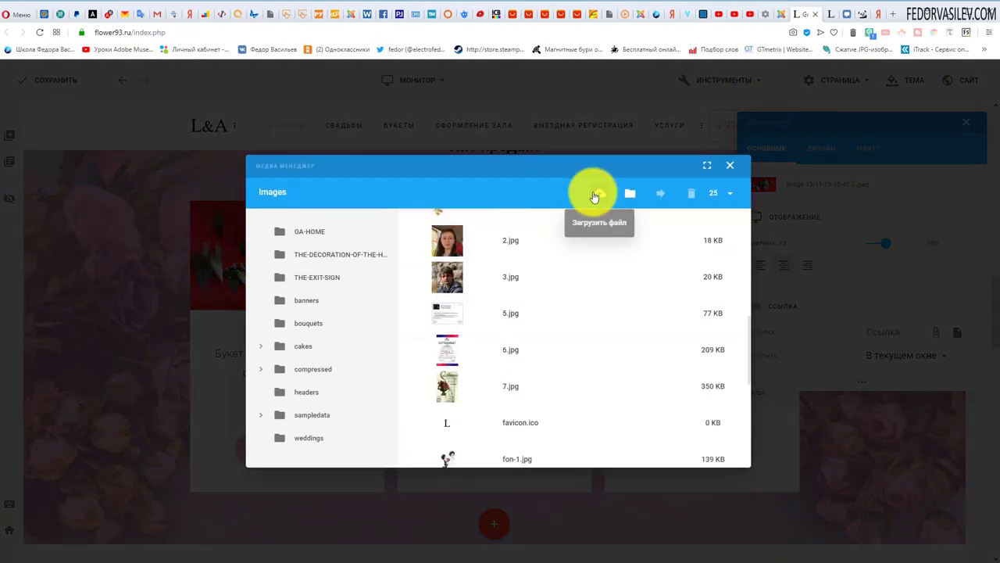
scroll(547, 321, "down", 3)
left_click(576, 286)
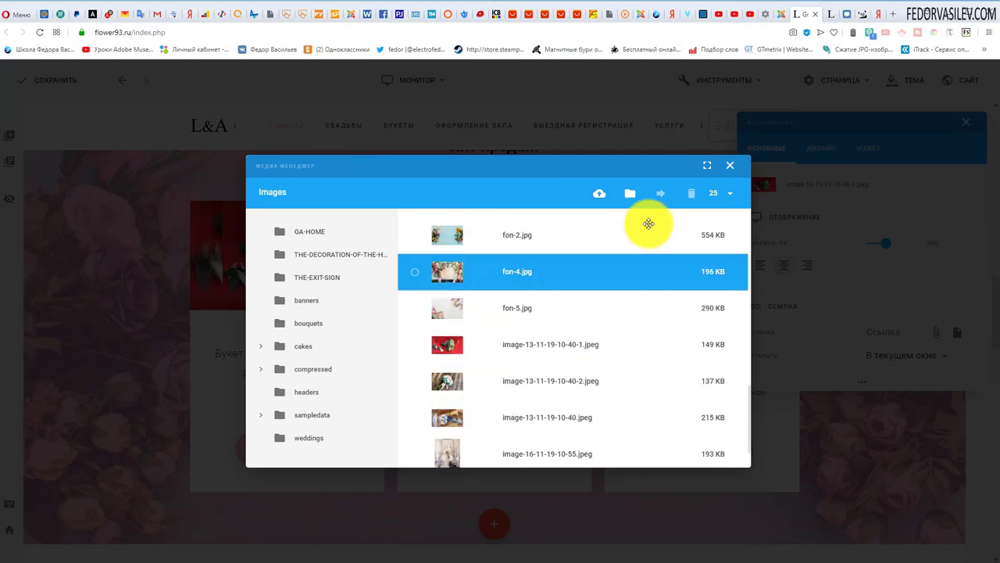
left_click(730, 165)
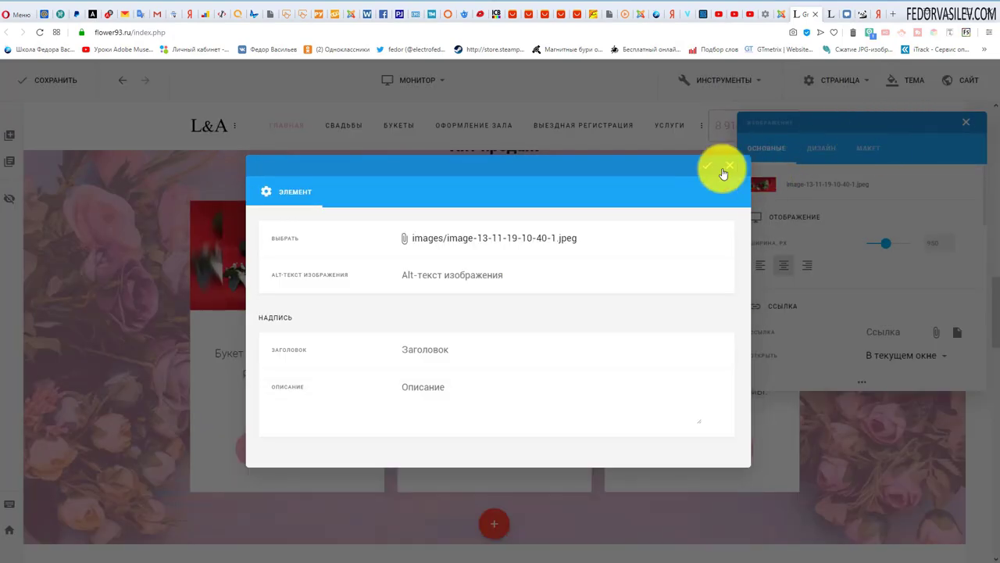
left_click(723, 172)
Review the typography options in the «Нежность» image's design settings and close them
left_click(813, 156)
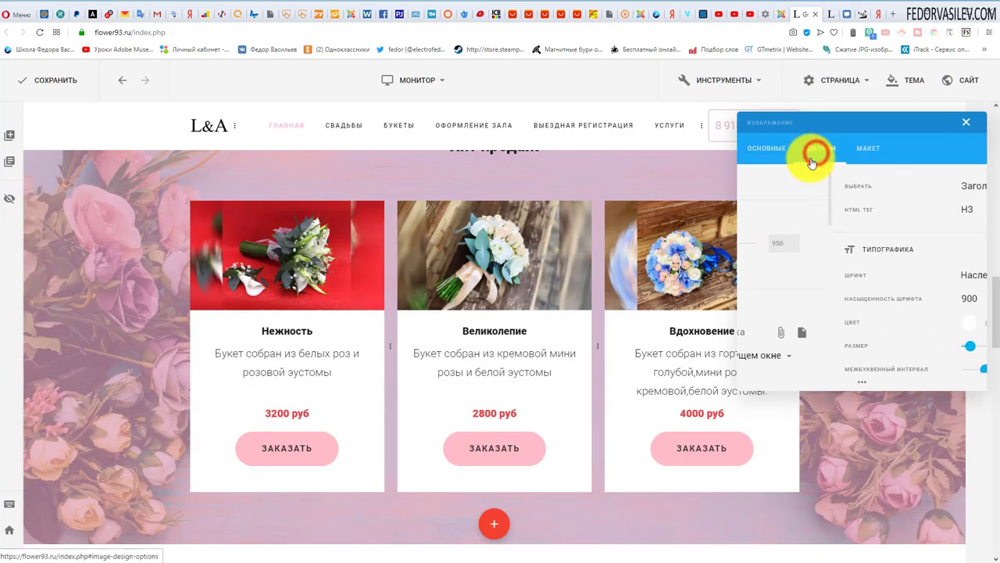
scroll(813, 265, "down", 2)
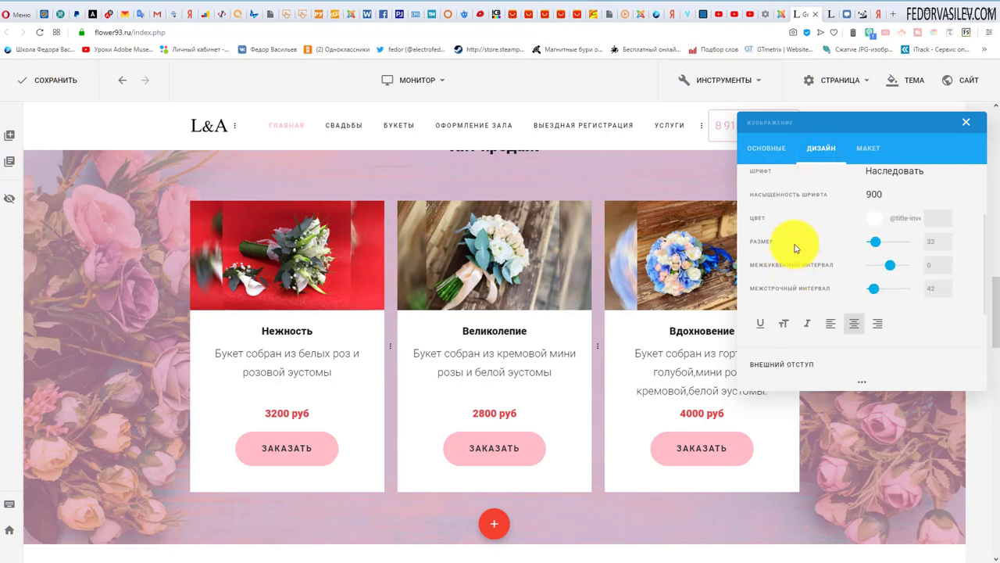
left_click(969, 127)
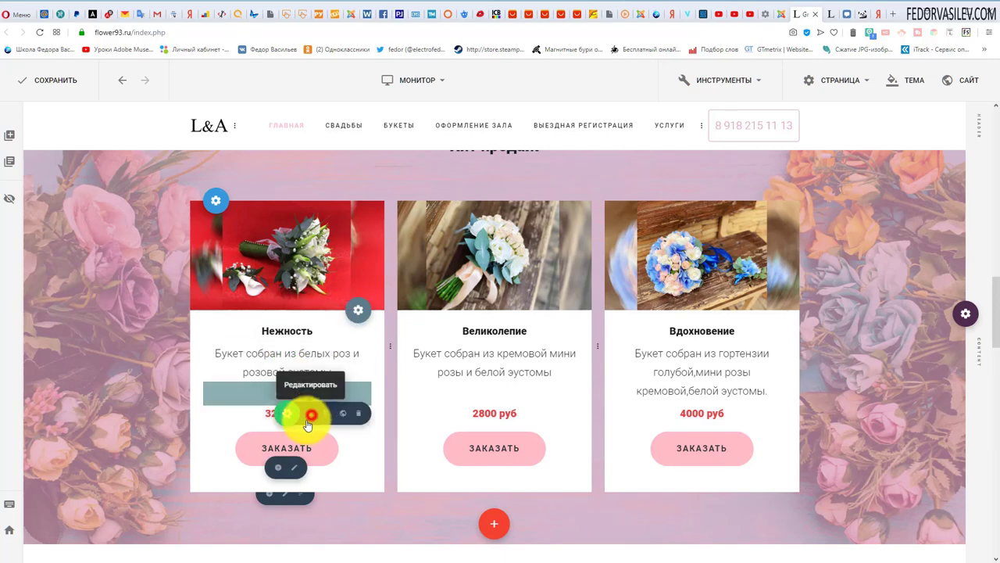
Open the «Нежность» card's price text in the text editor, mark the price, and close without editing
left_click(311, 413)
left_click_drag(437, 275, 357, 275)
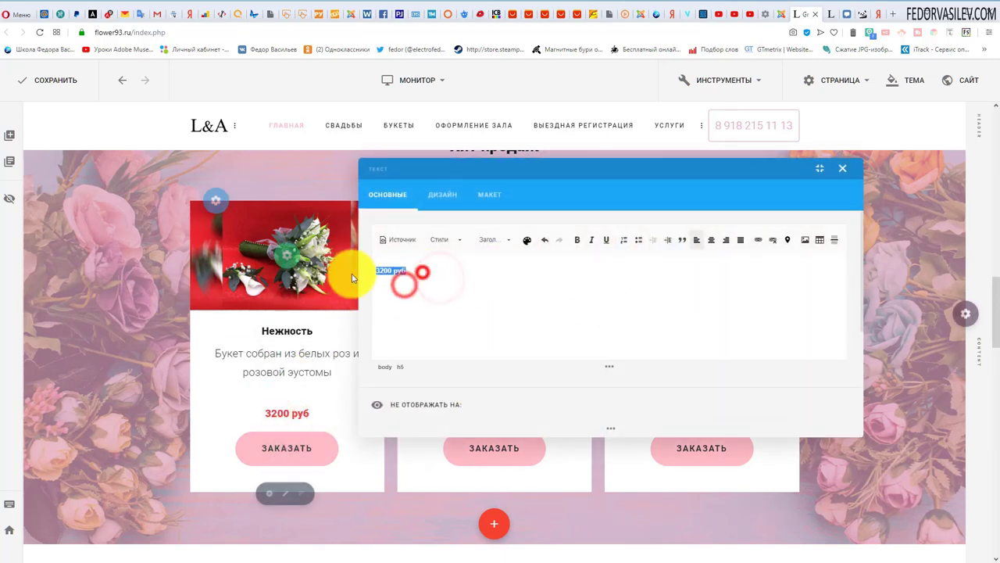
left_click(391, 282)
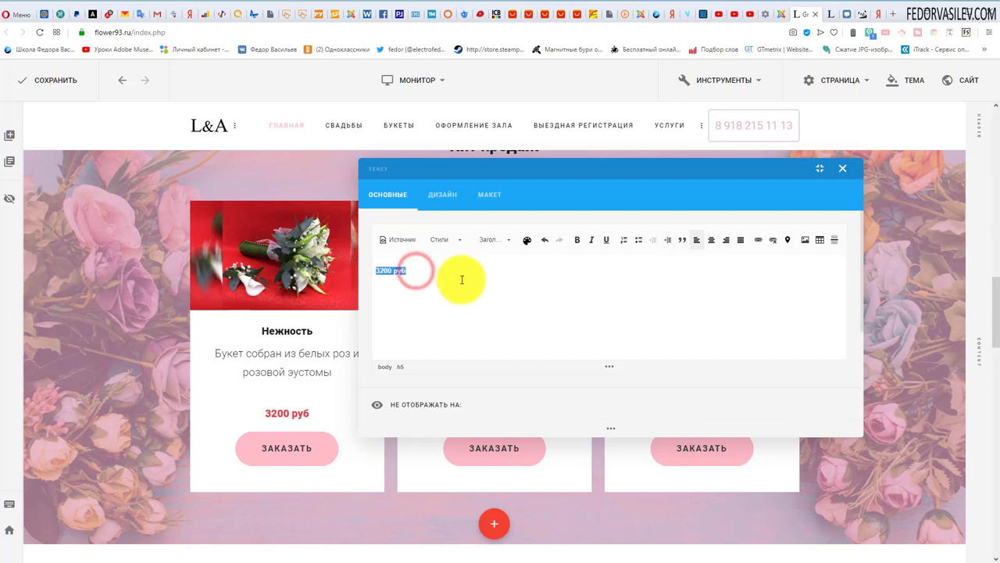
left_click(846, 173)
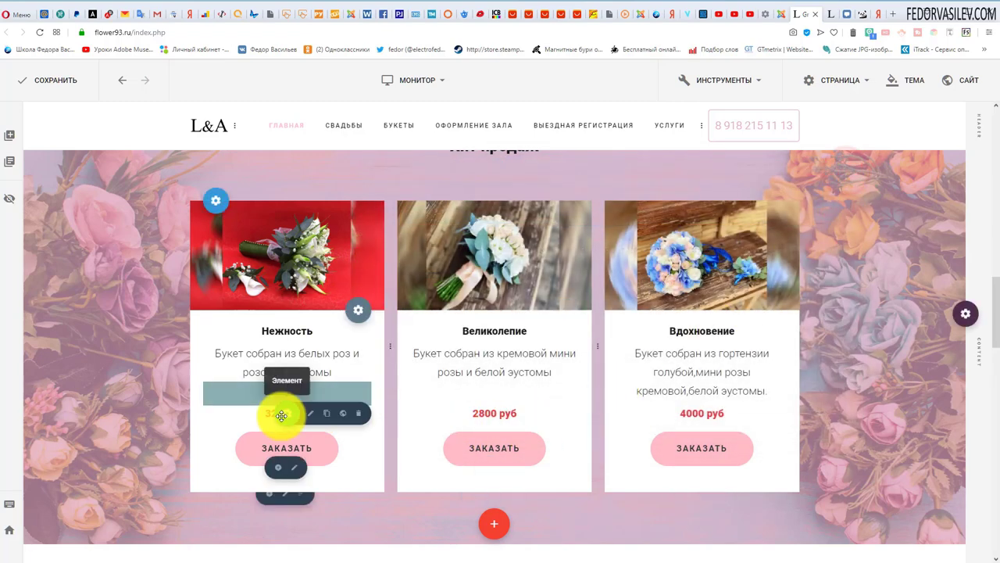
Review the design settings and text colour of the «Нежность» card's price and close them unchanged
left_click(309, 414)
left_click(451, 195)
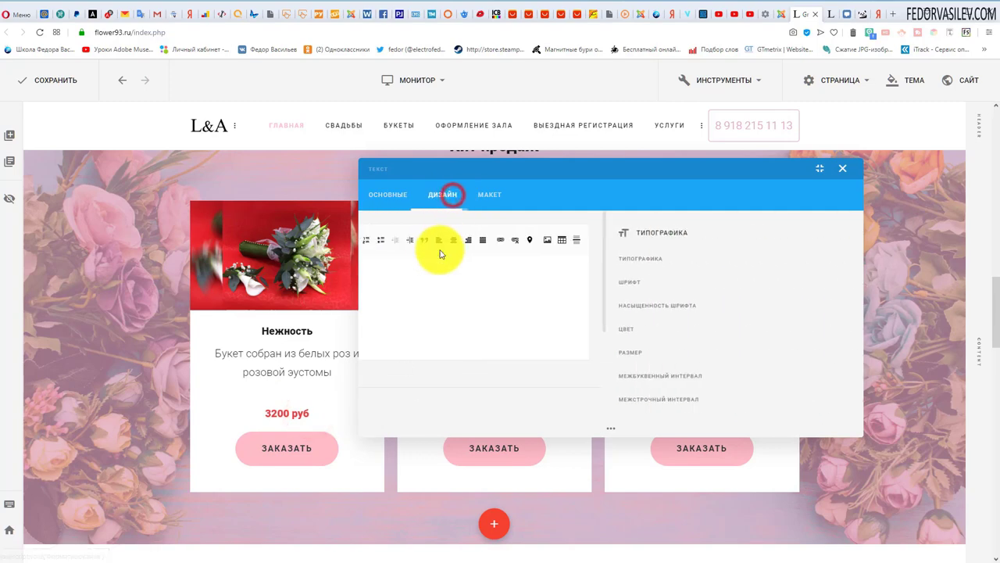
left_click(650, 290)
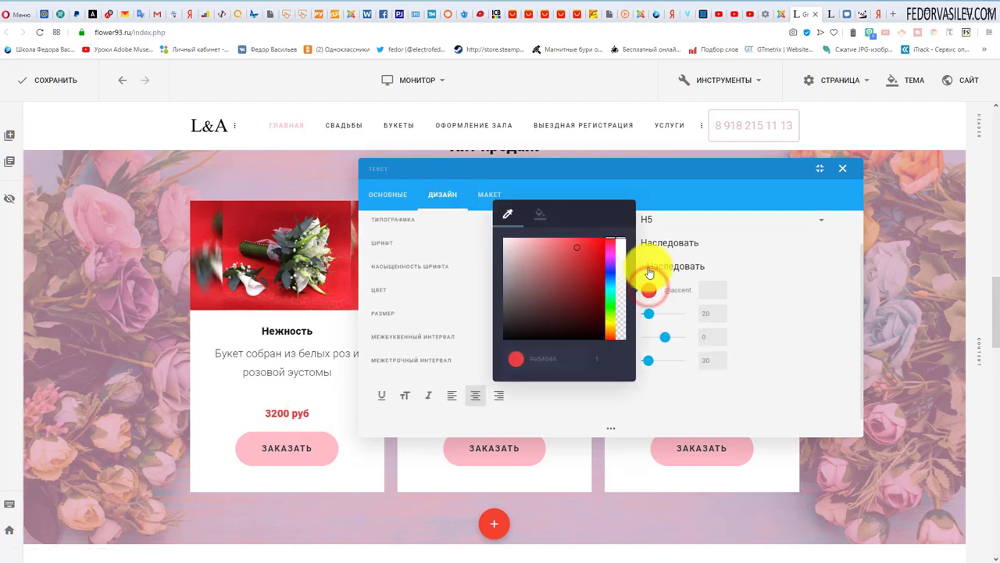
left_click(741, 228)
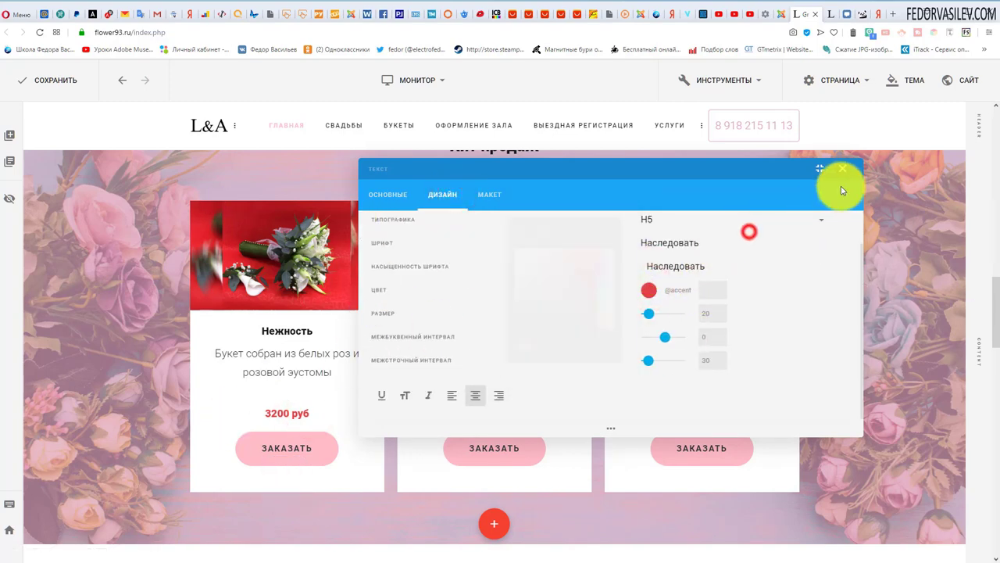
left_click(843, 169)
View the popup section behind the «Великолепие» card's ЗАКАЗАТЬ button and dismiss it
scroll(547, 281, "down", 1)
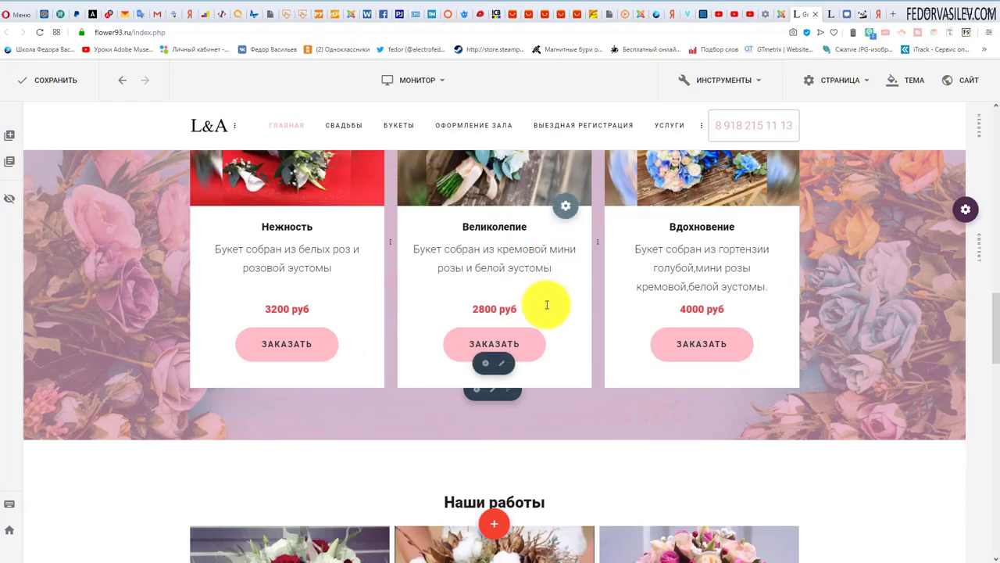
mouse_move(496, 346)
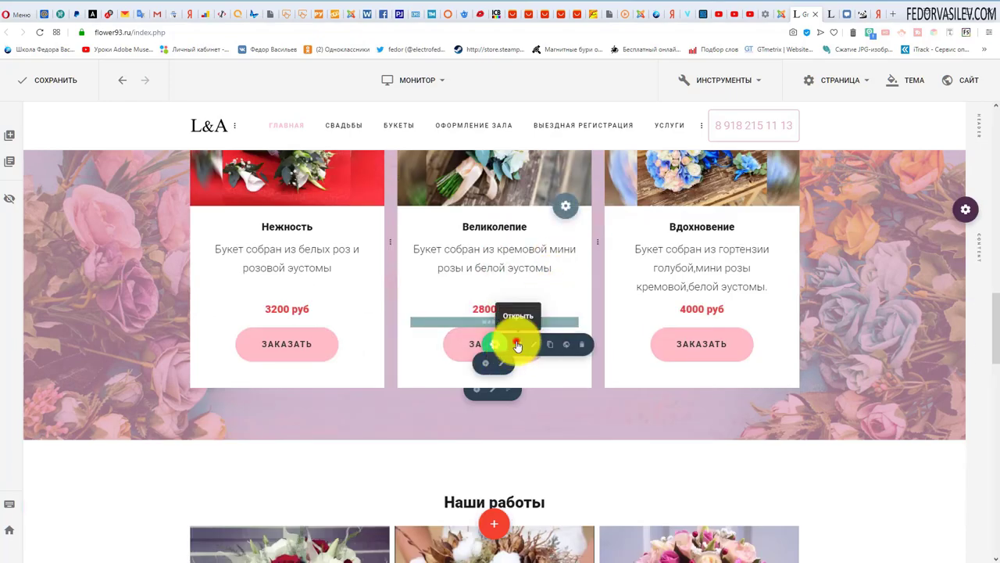
left_click(517, 344)
left_click(601, 224)
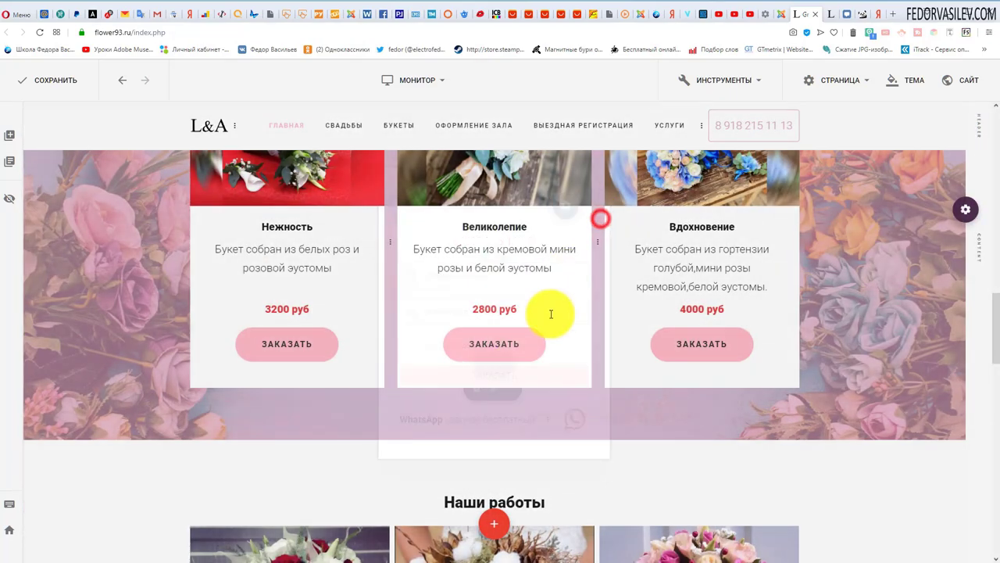
Open the settings of the «Великолепие» card's ЗАКАЗАТЬ button and review its label, normal and hover colours, and icon options
left_click(533, 345)
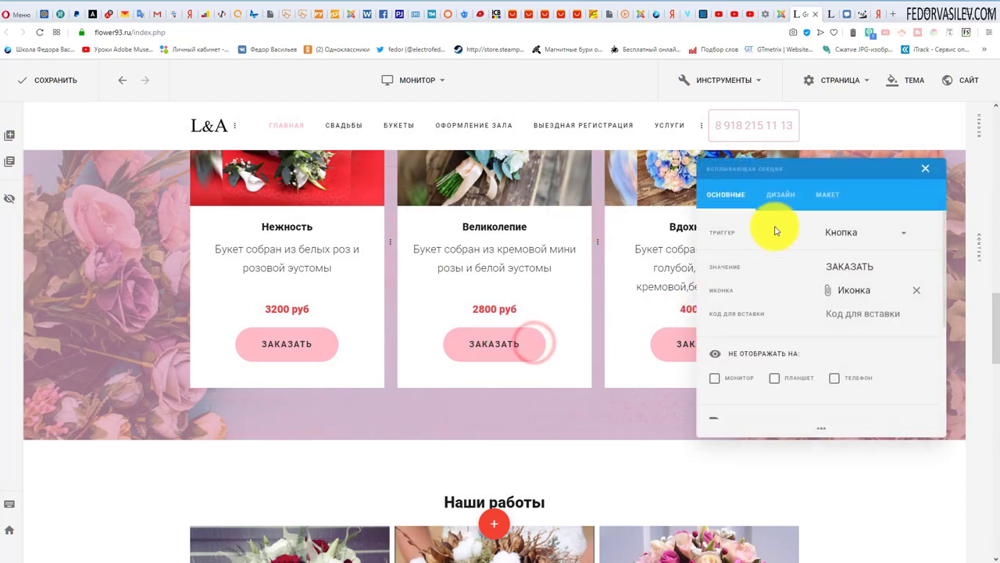
double_click(863, 266)
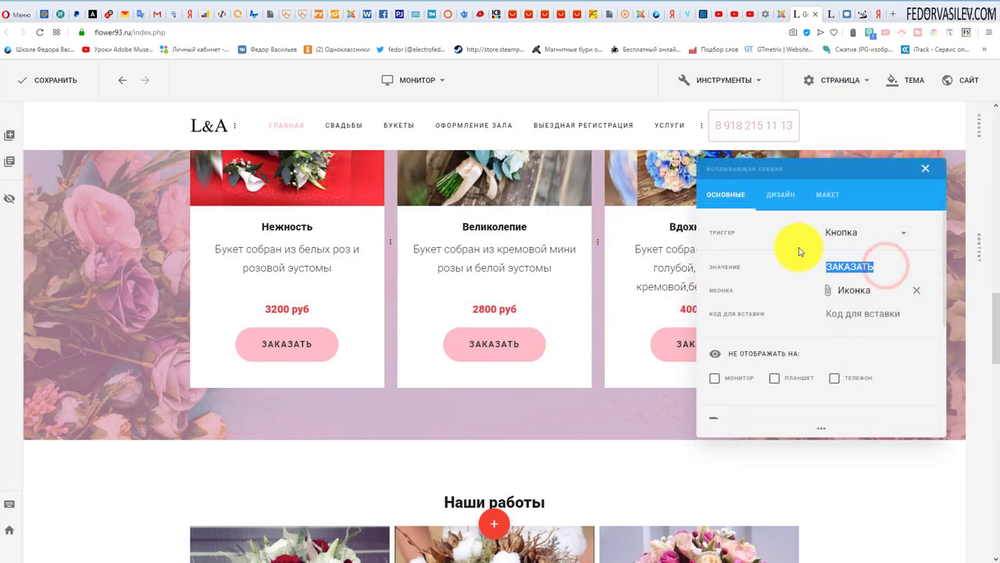
left_click(781, 197)
scroll(801, 279, "down", 3)
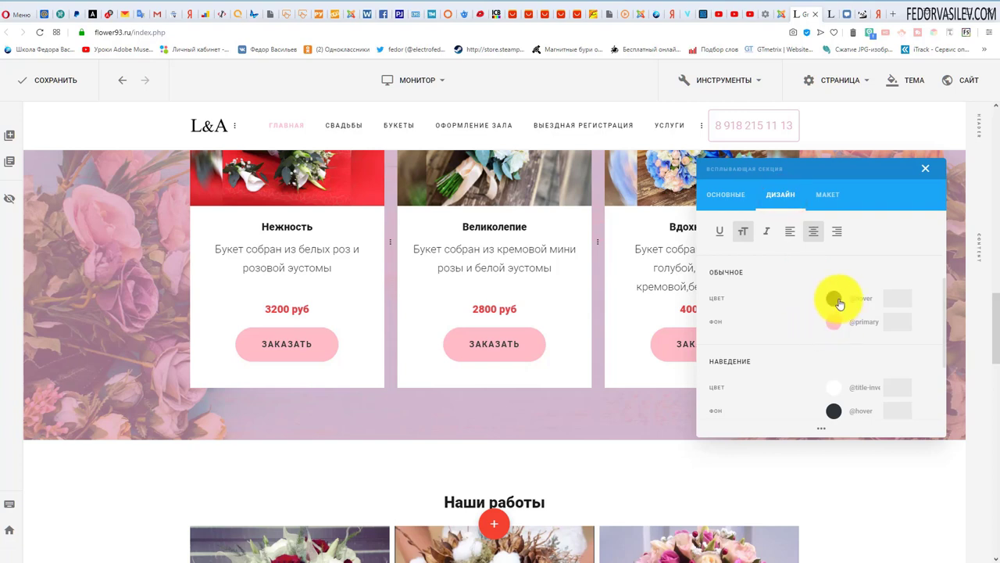
scroll(844, 335, "down", 1)
scroll(837, 331, "up", 1)
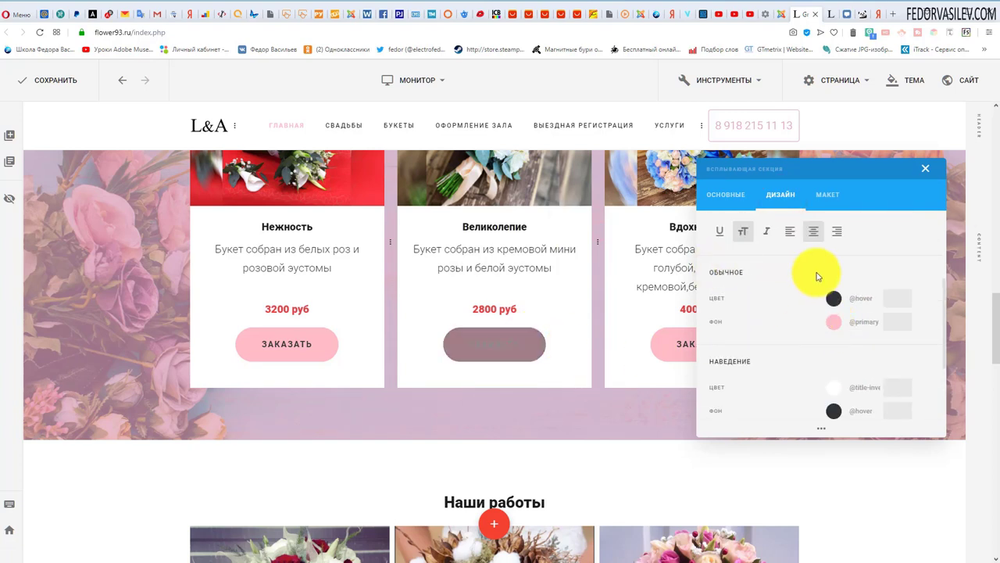
scroll(816, 277, "down", 2)
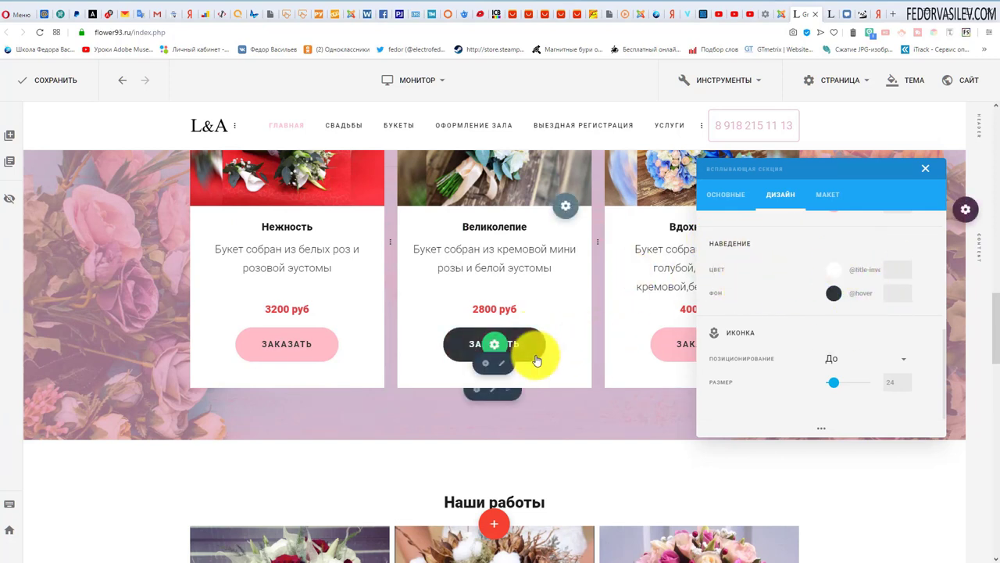
Inspect the ЗАКАЗАТЬ button's hover text and background colours in the colour picker and close the settings unchanged
left_click(834, 270)
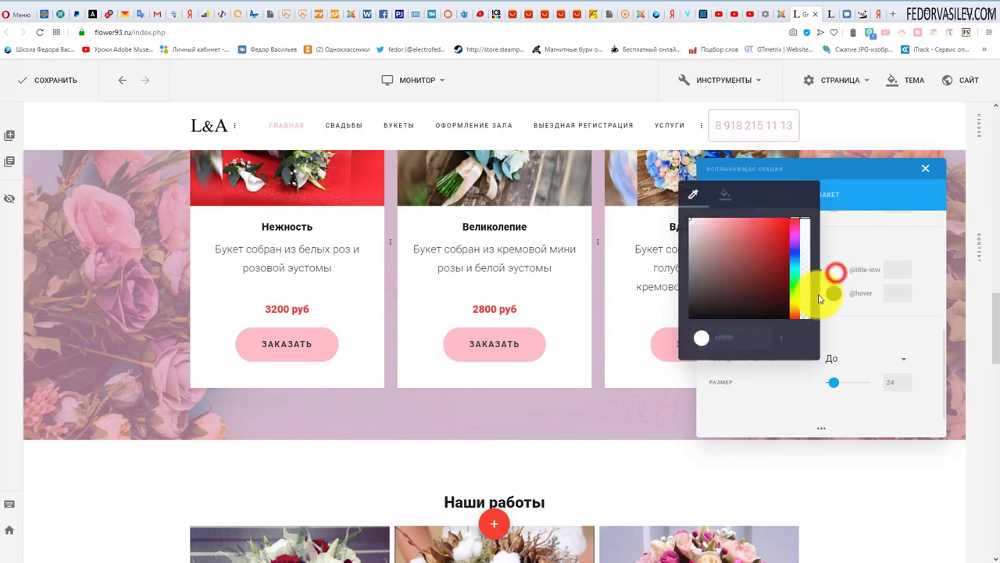
left_click(858, 250)
left_click(832, 292)
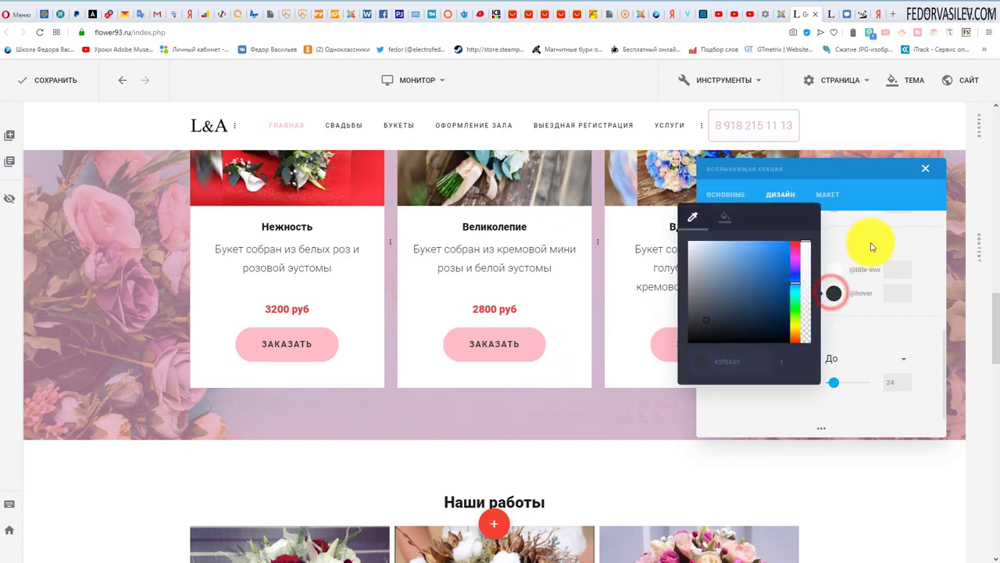
left_click(870, 244)
scroll(807, 341, "up", 2)
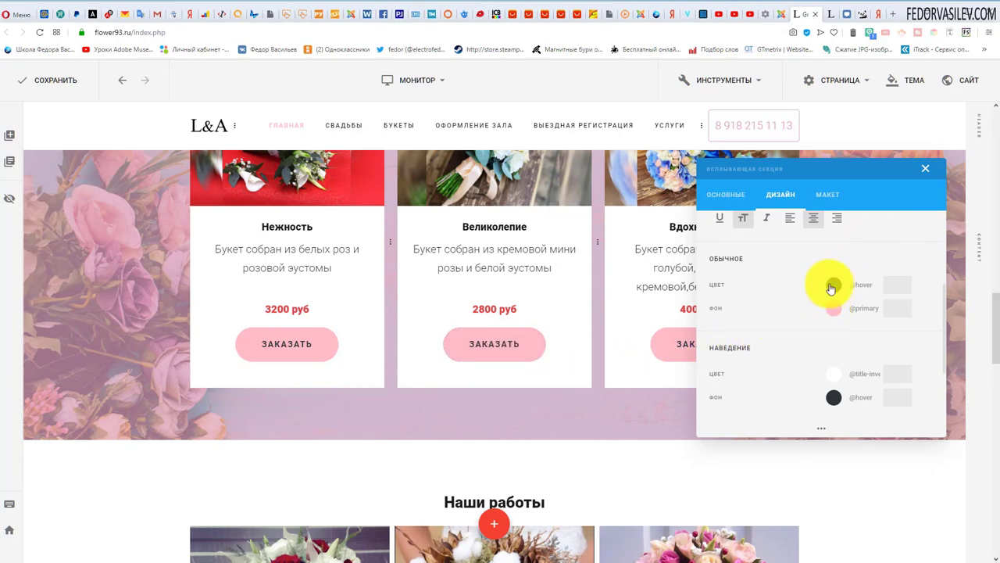
left_click(929, 172)
Check the «Наши работы» heading's text and HTML tag settings, close them unchanged, and view the gallery beneath it
scroll(480, 230, "down", 4)
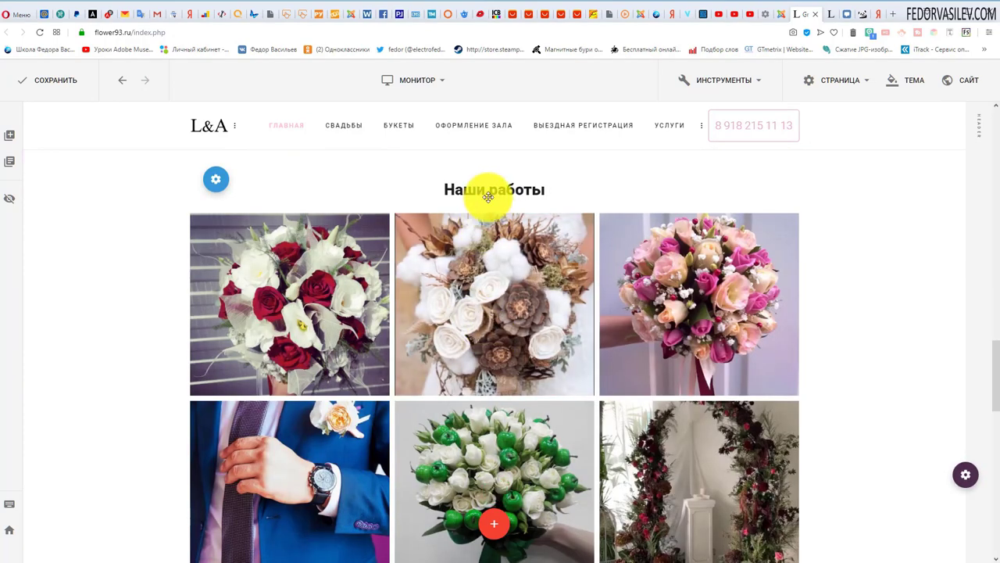
scroll(480, 279, "up", 1)
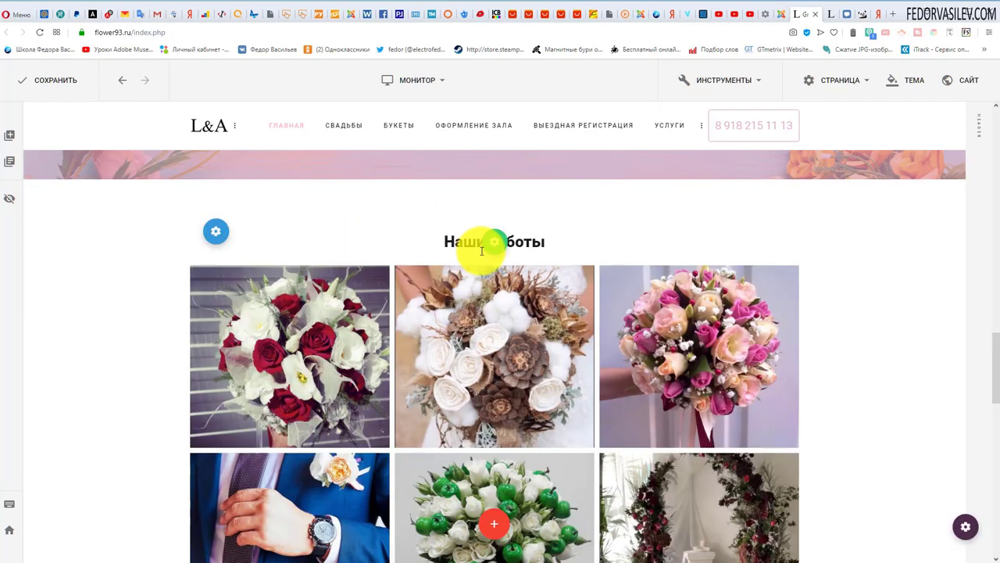
left_click(518, 241)
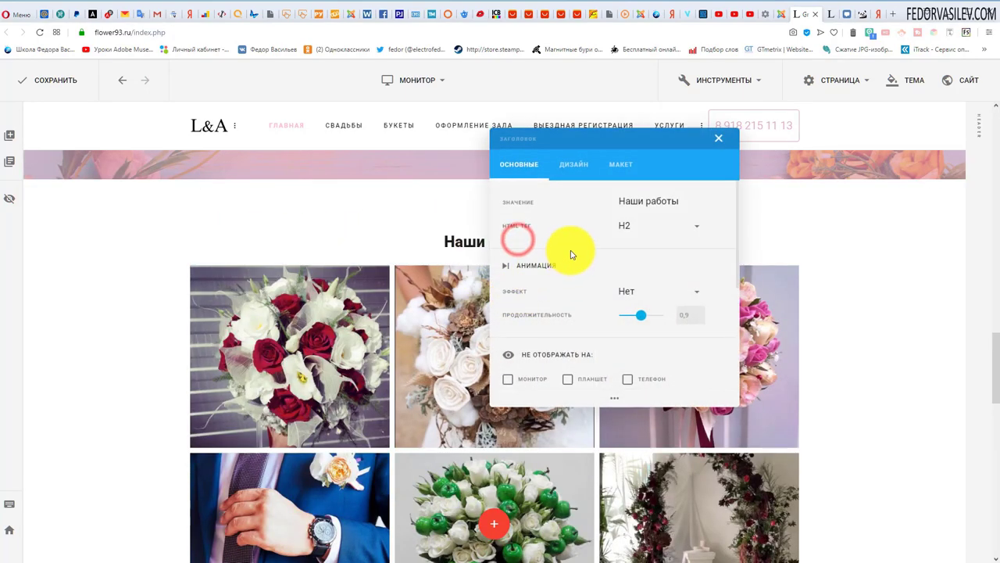
left_click(659, 207)
left_click(723, 142)
scroll(413, 362, "down", 3)
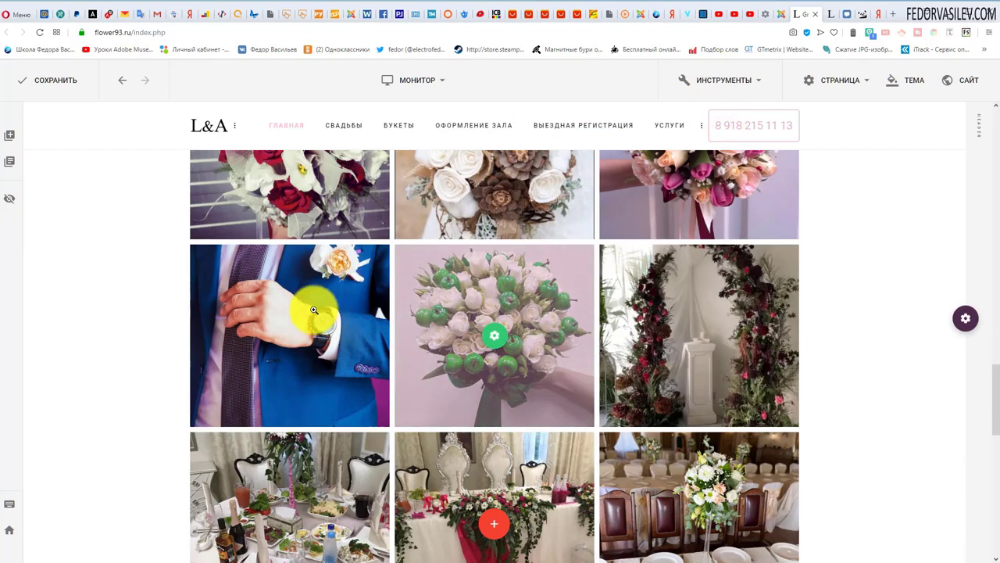
Open the settings of the «Наши работы» gallery and place the dialog beside the first bouquet photo
scroll(440, 172, "down", 3)
scroll(466, 300, "up", 2)
mouse_move(499, 285)
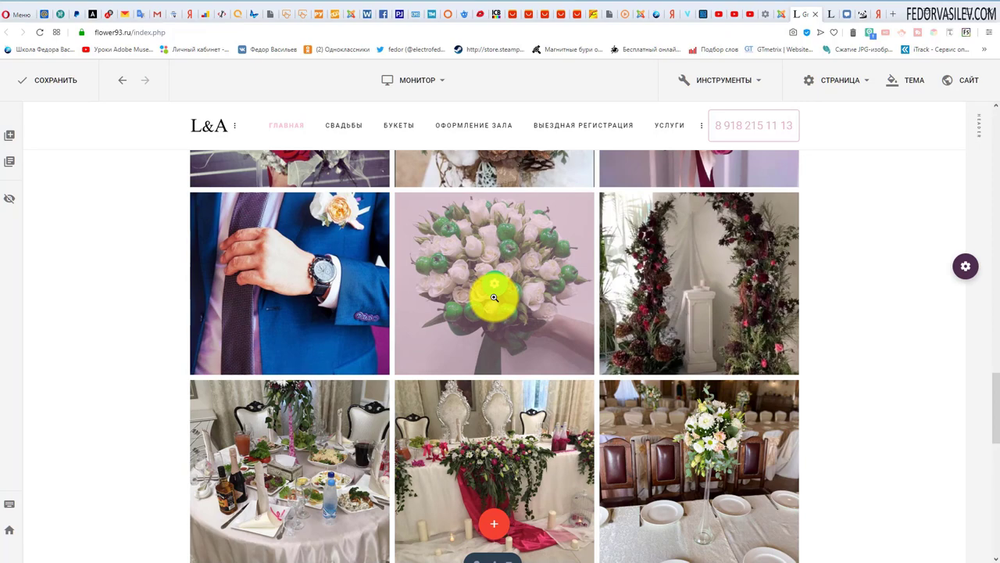
left_click(495, 363)
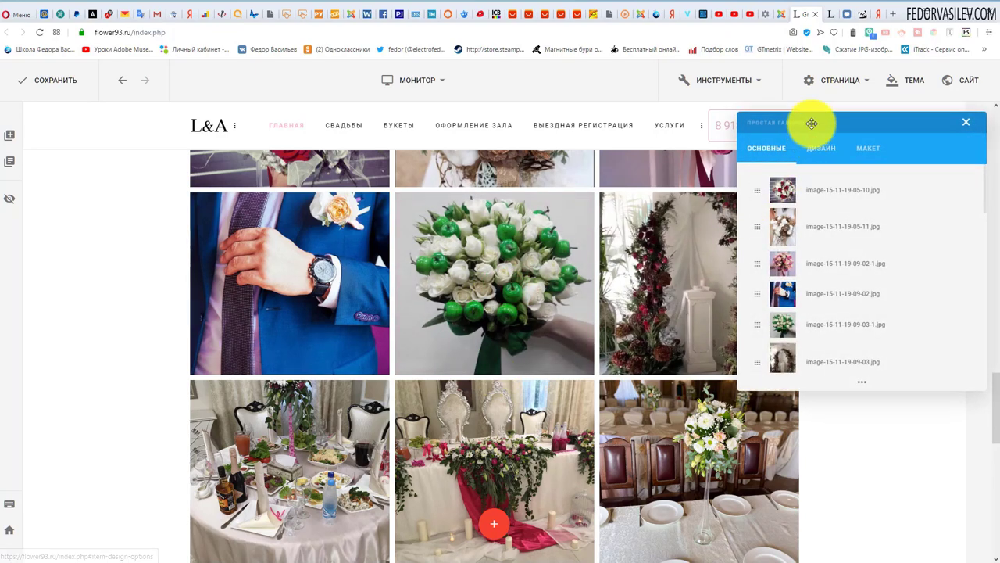
left_click_drag(812, 123, 518, 157)
scroll(196, 214, "up", 2)
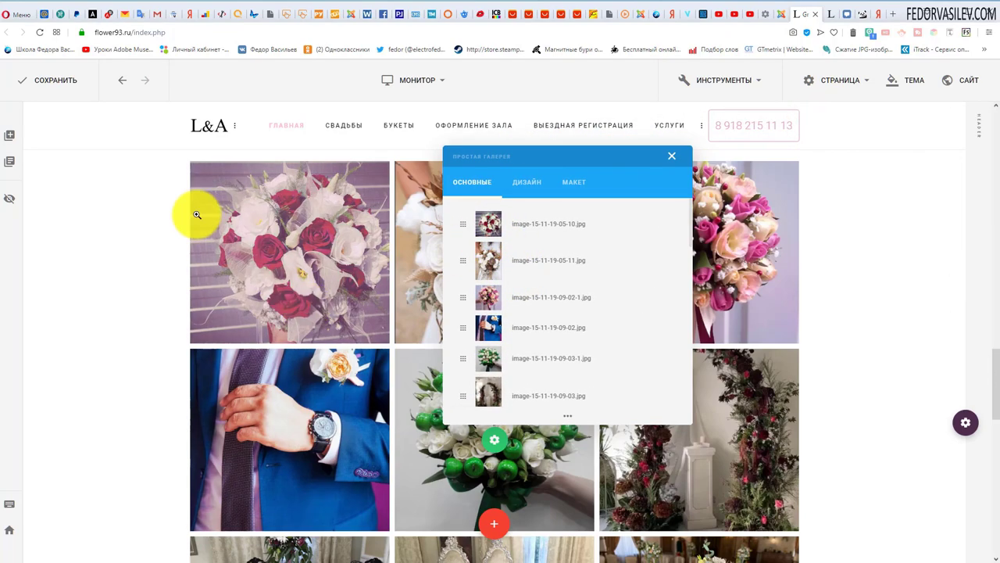
Move image-15-11-19-05-11.jpg to the start of the gallery, return image-15-11-19-05-10.jpg to first place and look through the image list
left_click_drag(463, 262, 459, 224)
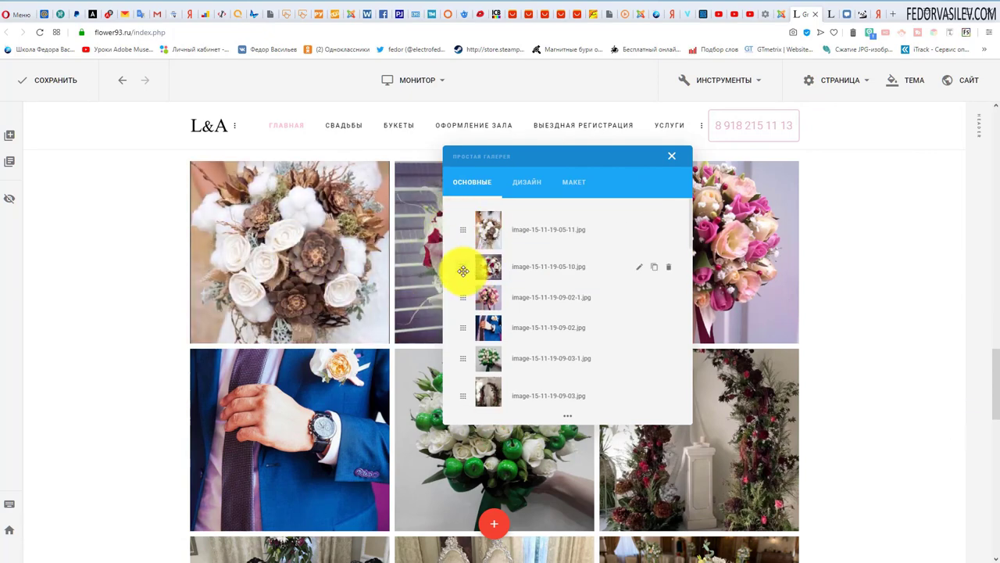
left_click_drag(464, 271, 459, 222)
scroll(525, 292, "down", 2)
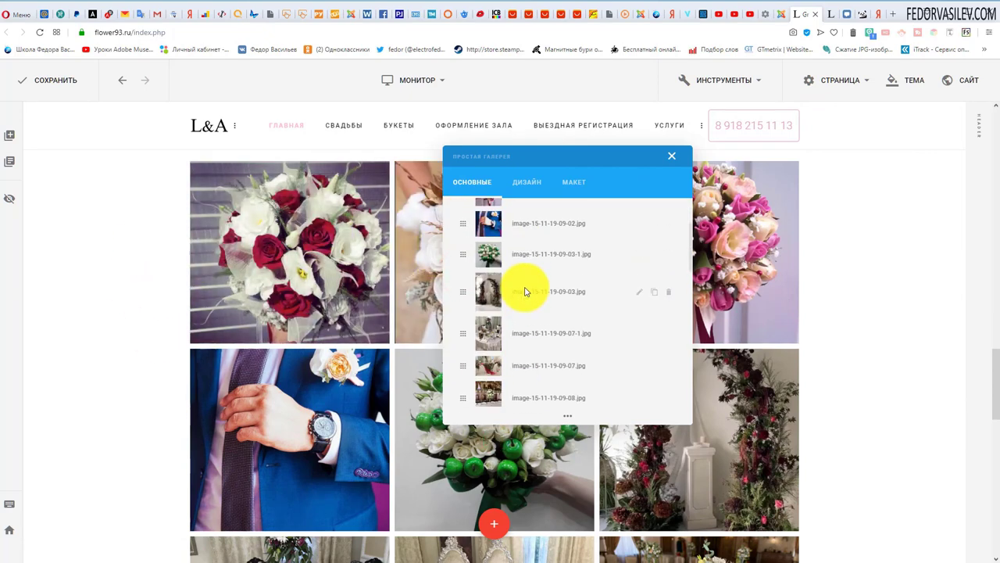
scroll(525, 291, "up", 3)
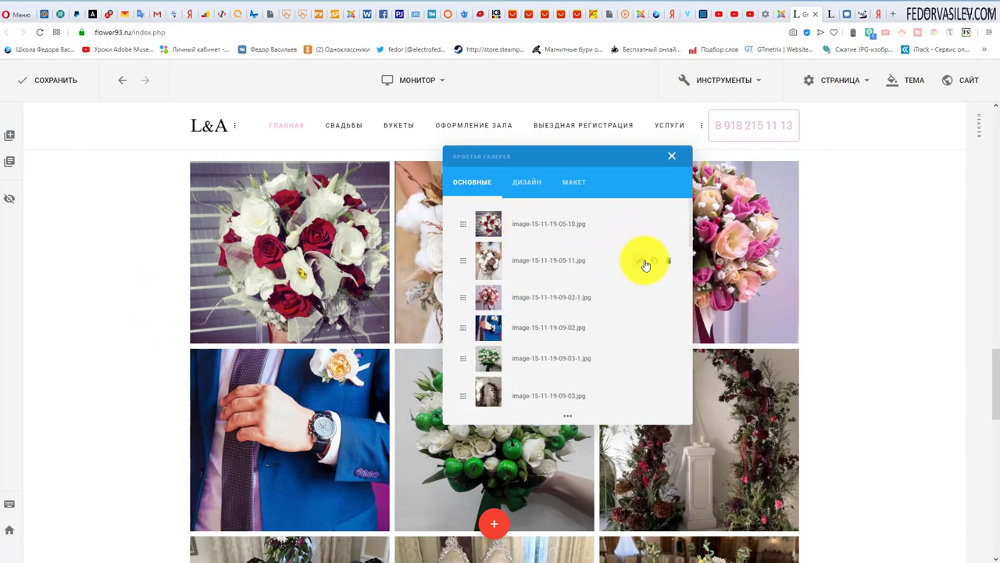
Review the file path, alt text, title and description fields of image-15-11-19-05-10.jpg and close its settings unchanged
left_click(636, 226)
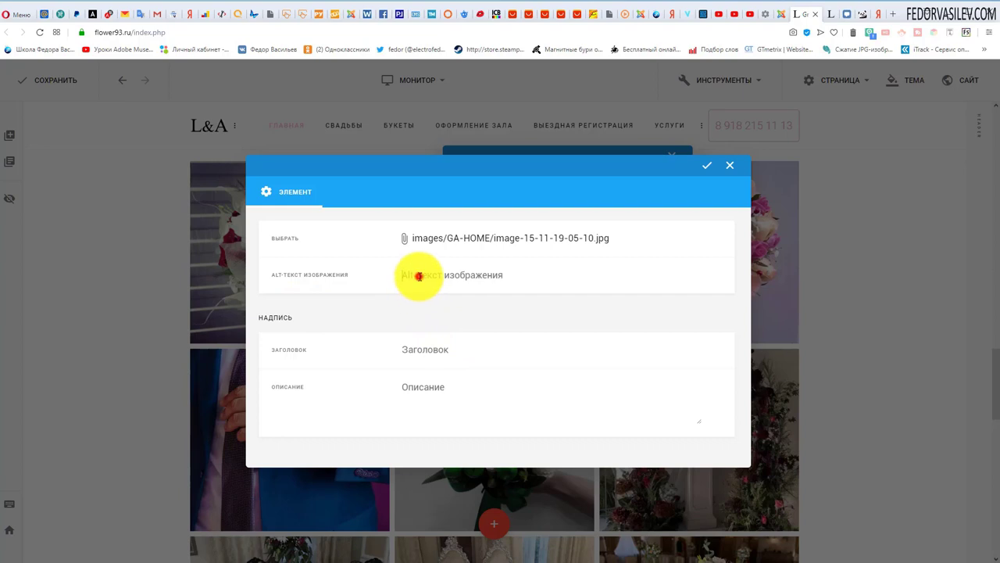
left_click(419, 276)
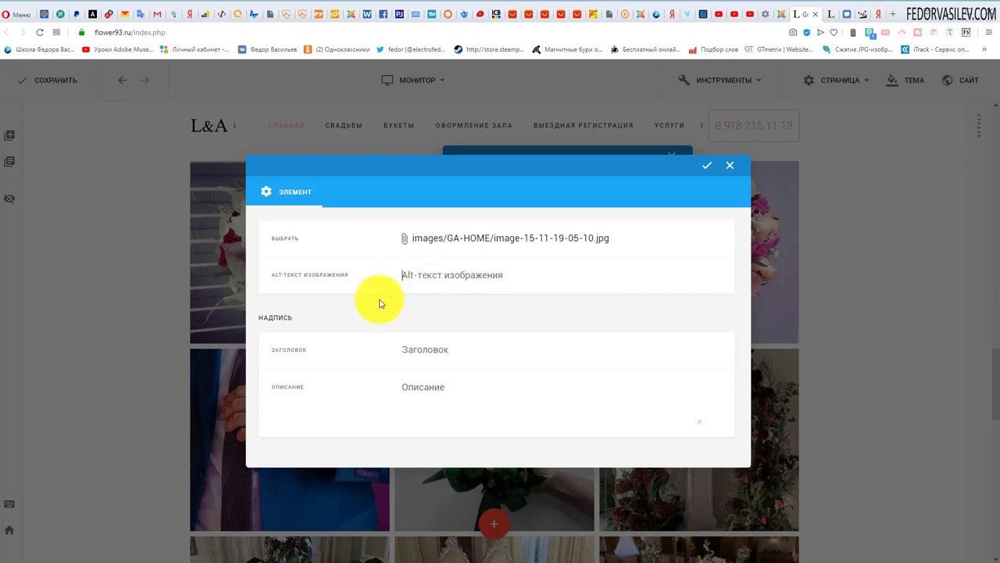
left_click(469, 277)
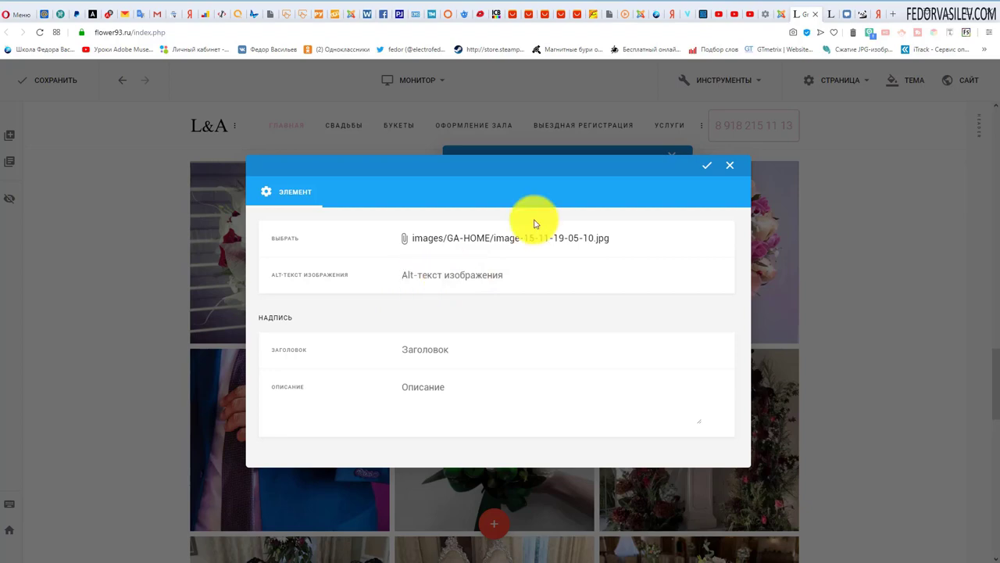
left_click(730, 165)
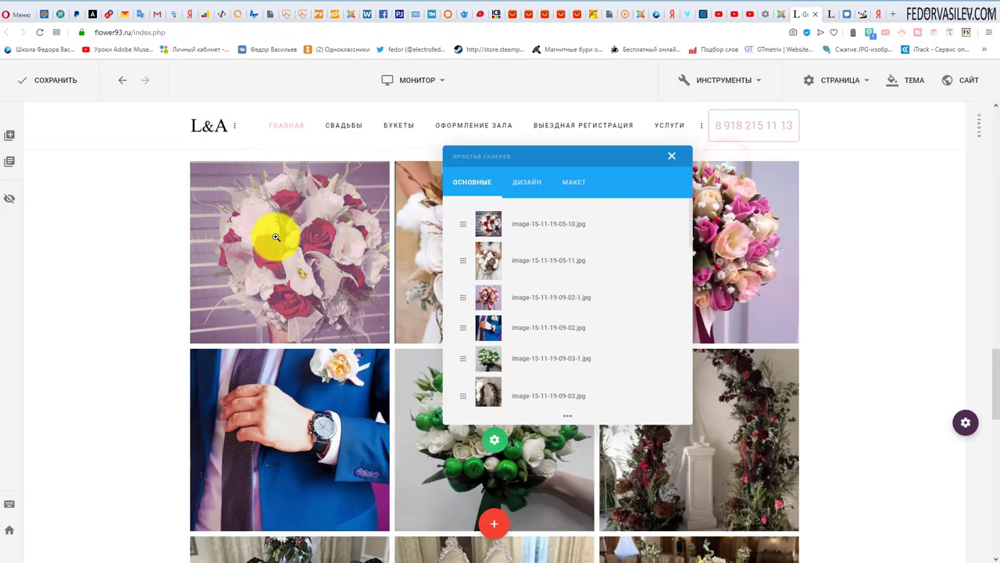
left_click(637, 226)
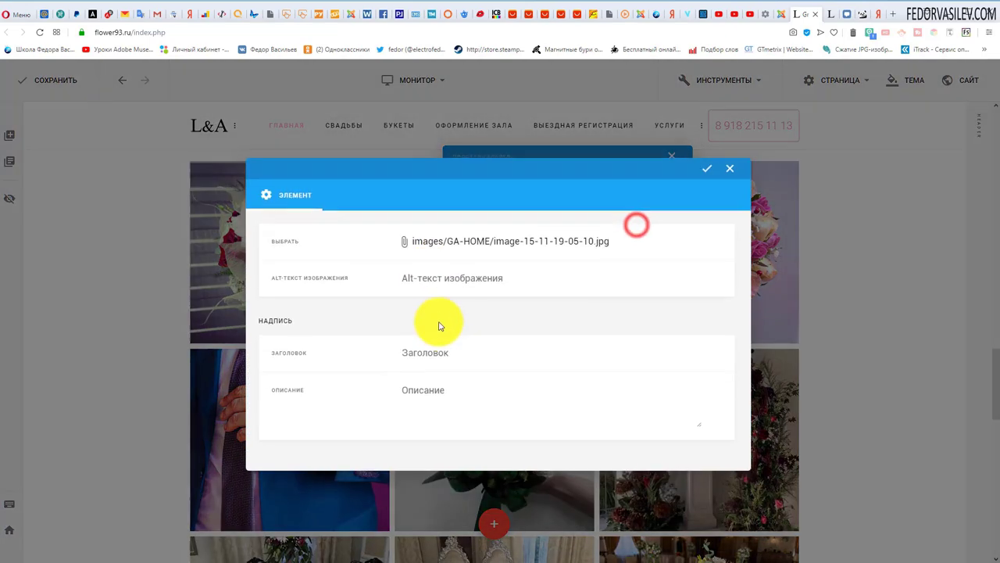
key("Escape")
left_click(522, 442)
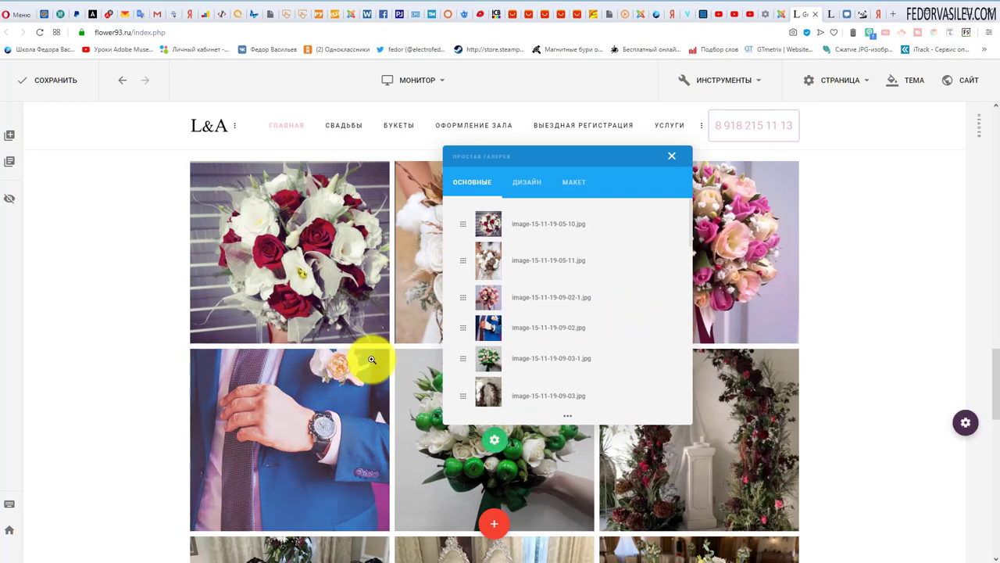
Open the element settings of image-15-11-19-09-02.jpg, view the image source in the media manager and dismiss the manager
left_click(640, 329)
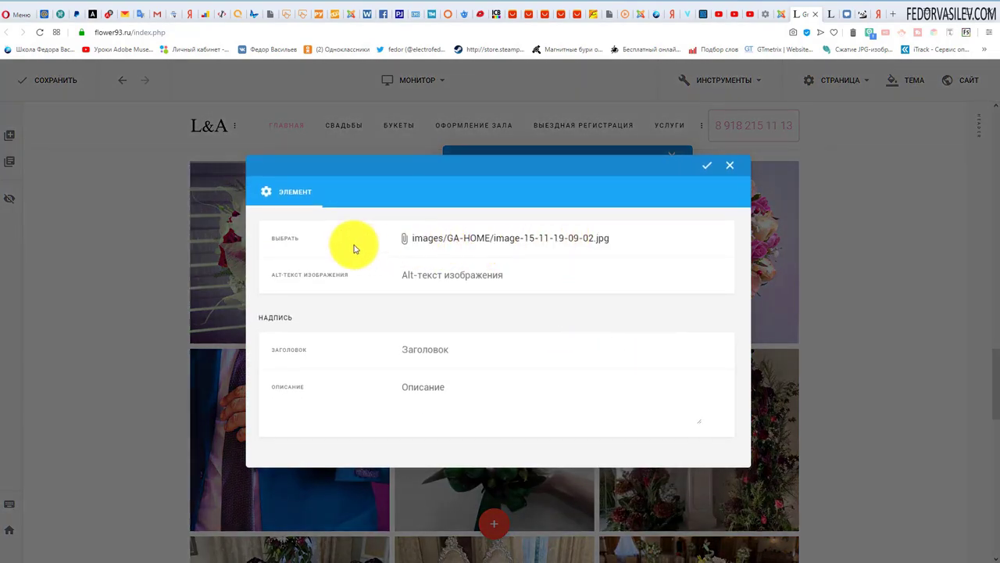
left_click(728, 168)
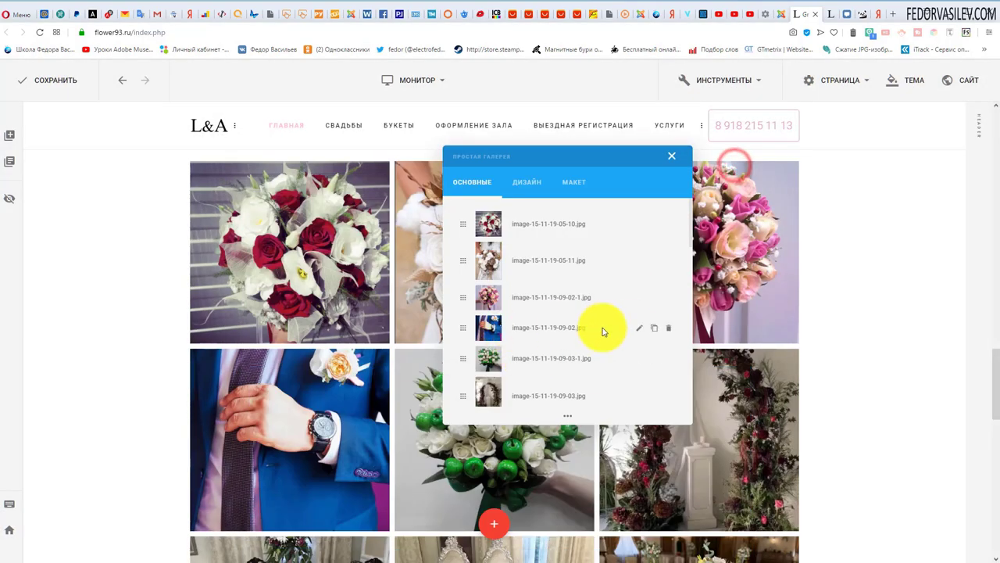
left_click(637, 330)
left_click(470, 239)
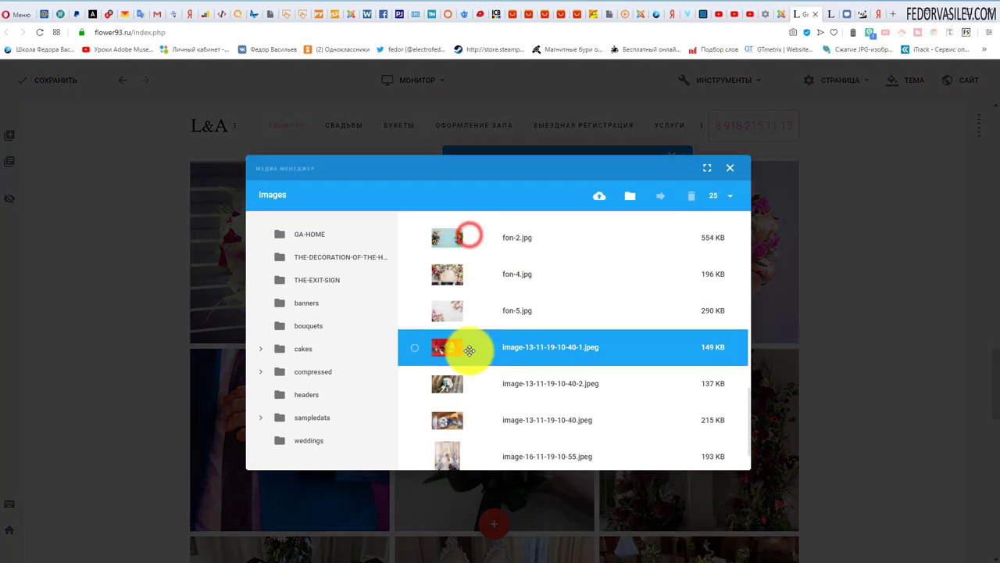
left_click(735, 168)
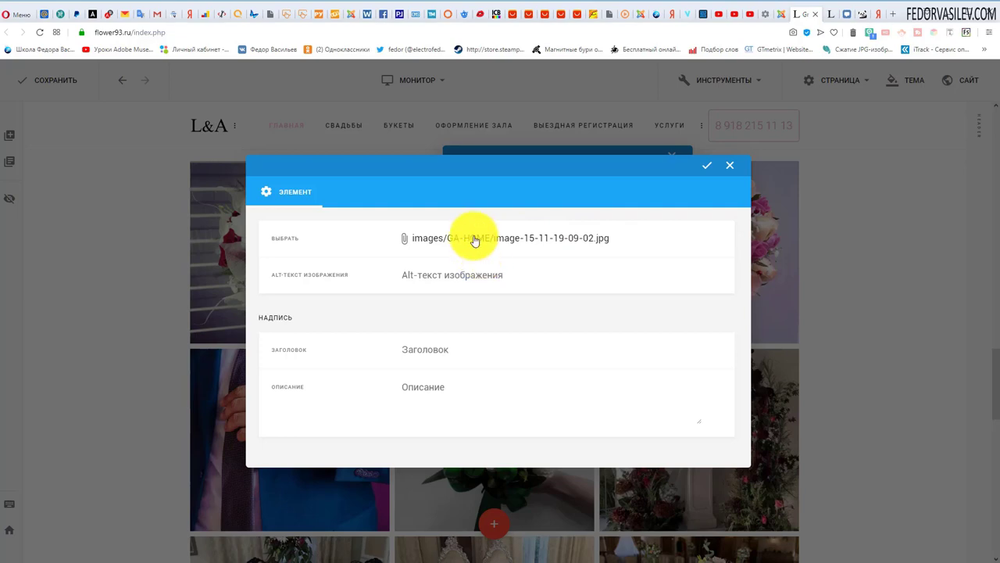
Locate and mark image-15-11-19-09-02.jpg in the media manager's GA-HOME folder, and leave the manager without replacing the image
left_click(435, 239)
scroll(449, 321, "up", 8)
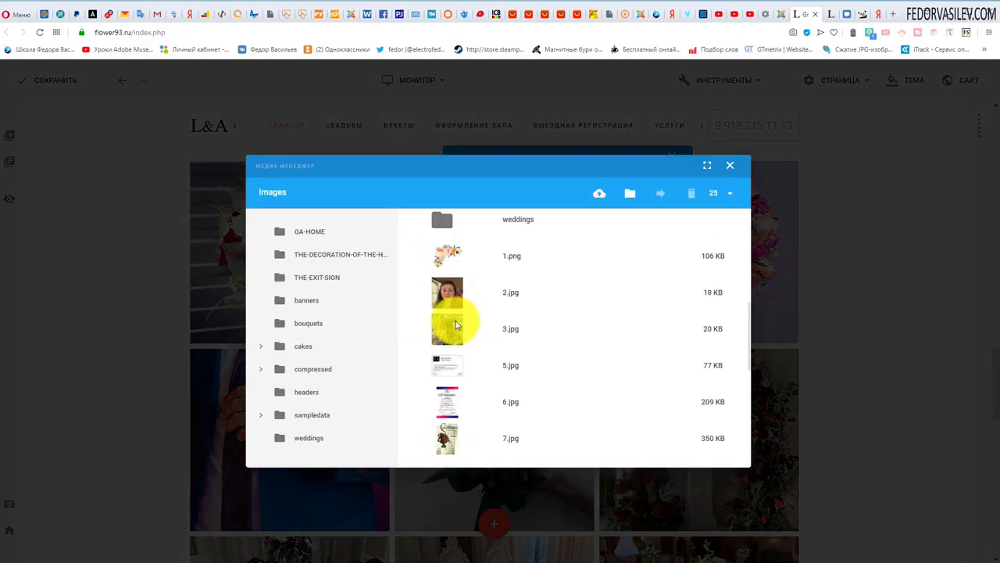
left_click(536, 252)
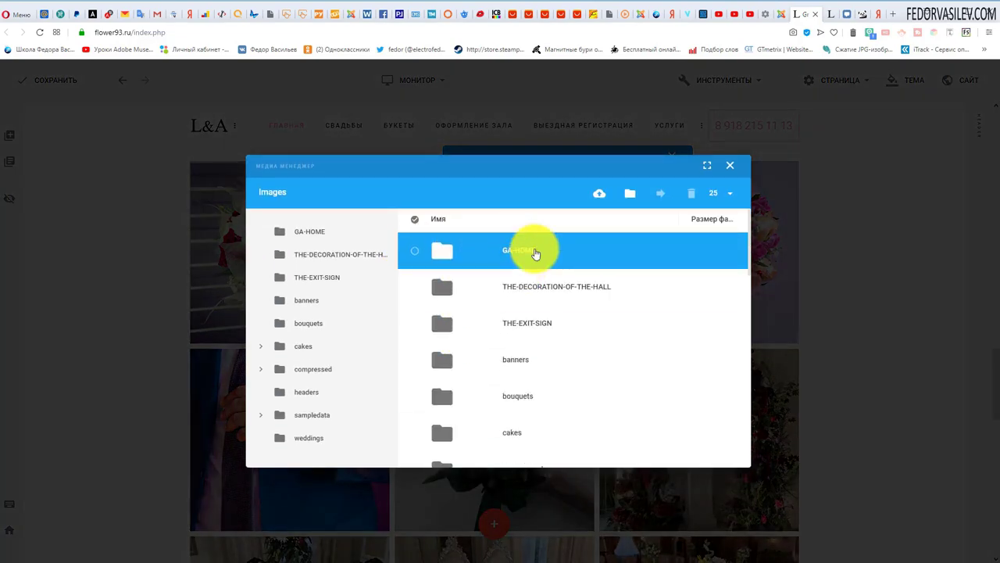
left_click(428, 256)
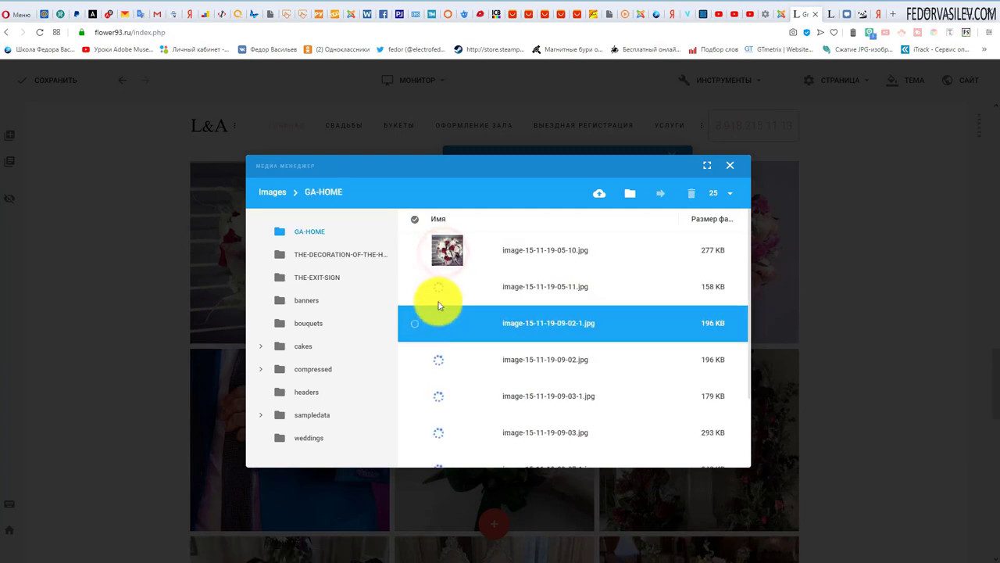
scroll(434, 328, "down", 1)
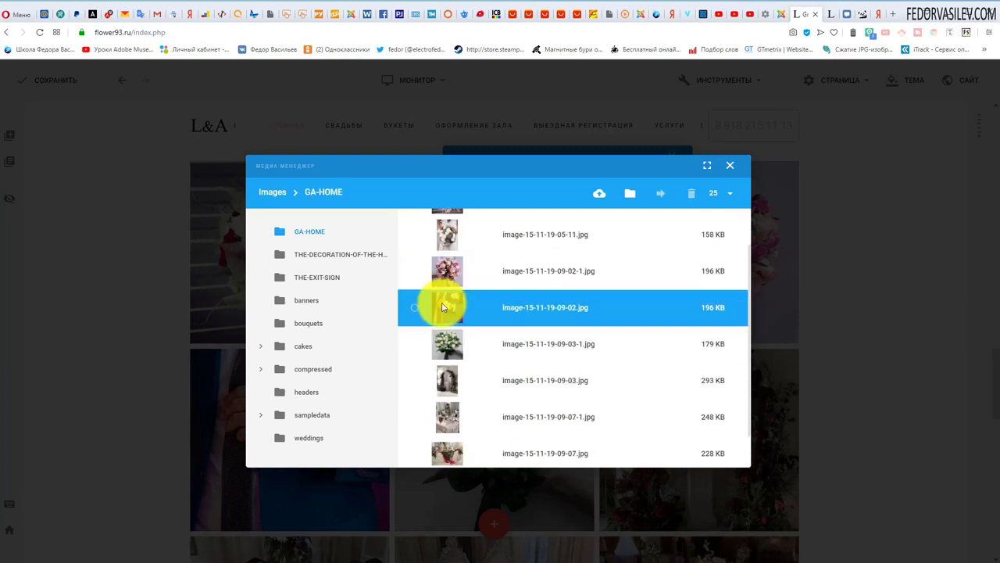
left_click(414, 308)
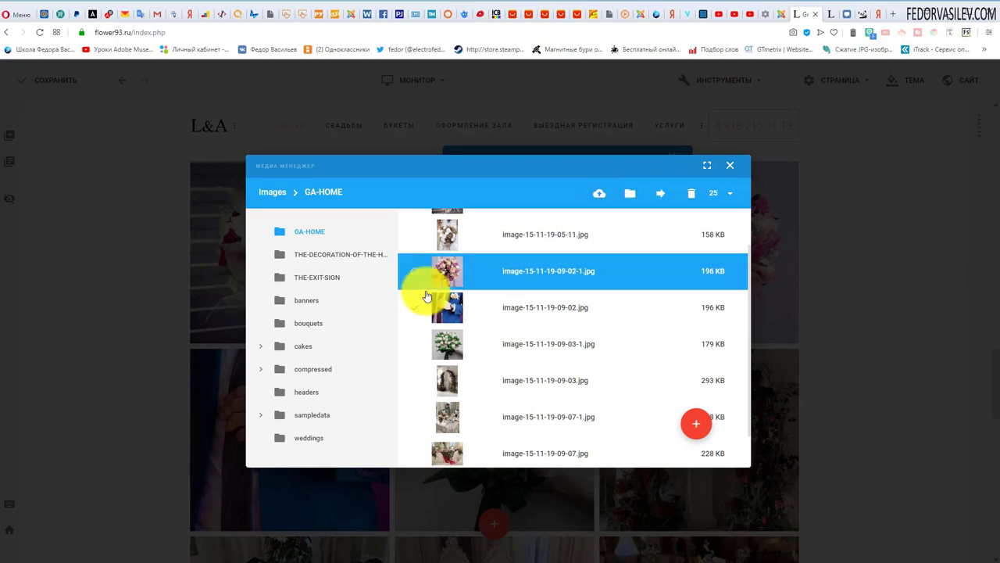
left_click(734, 167)
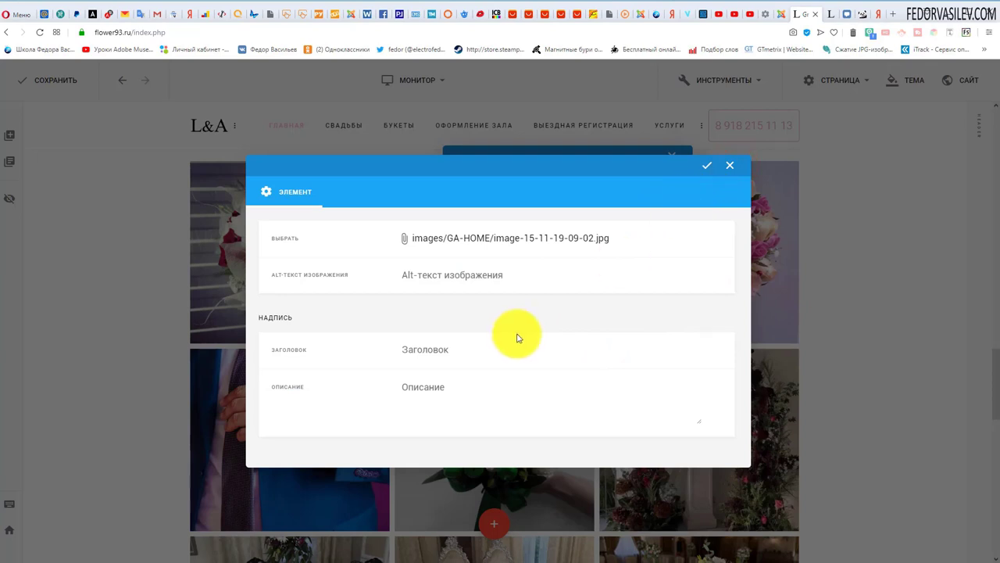
Check the title and description fields of image-15-11-19-09-02.jpg, leave them empty and close the element and gallery settings
left_click(434, 352)
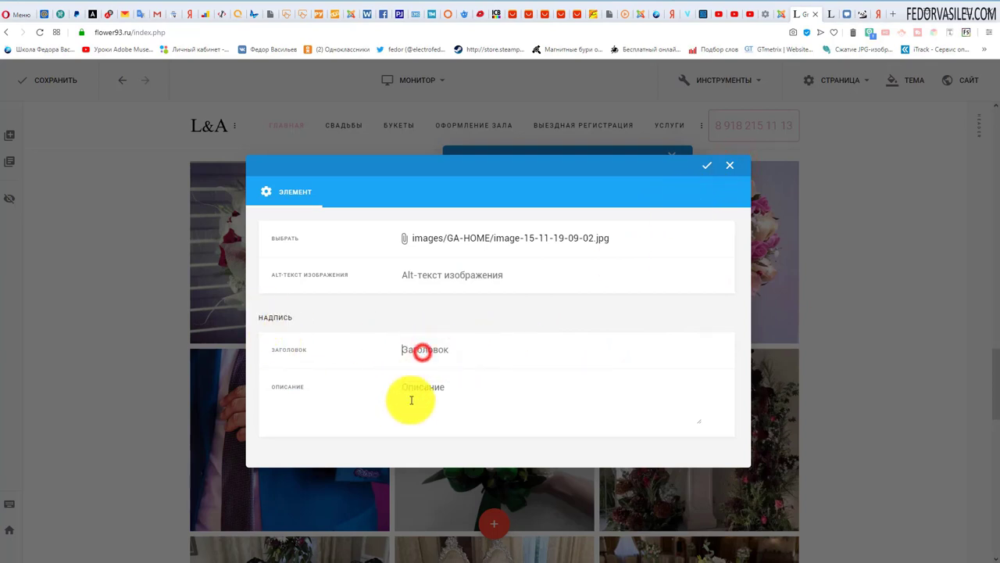
left_click(414, 387)
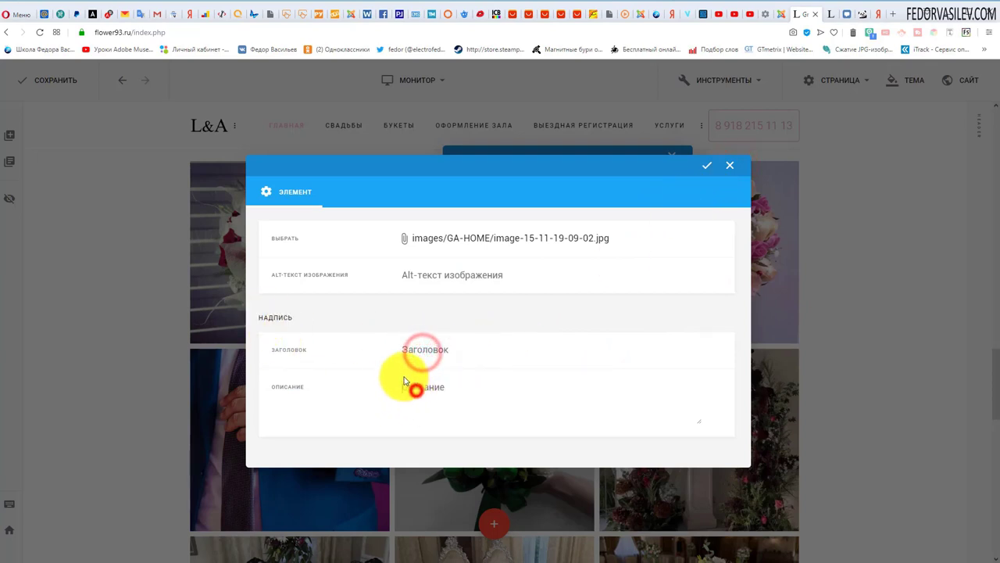
left_click(729, 167)
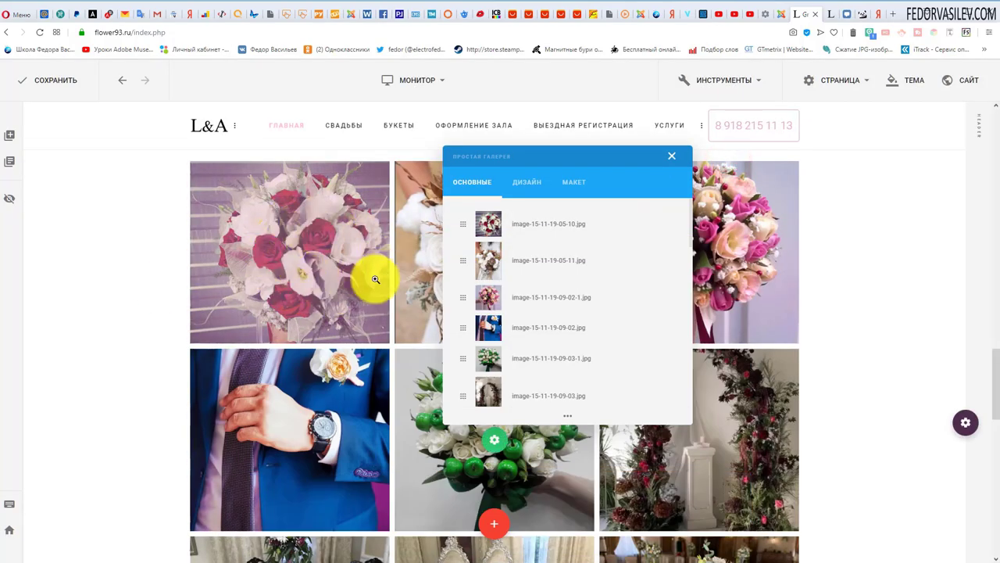
left_click(671, 159)
Reopen the gallery settings, look through the image list and start adding a new element from the media manager
scroll(384, 306, "down", 2)
left_click(536, 308)
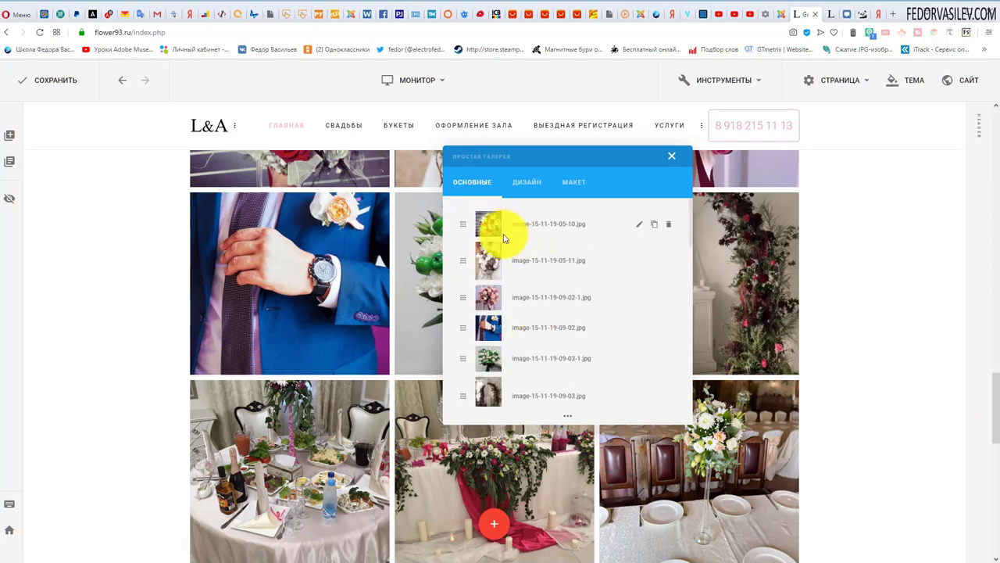
scroll(493, 281, "down", 3)
scroll(513, 238, "up", 3)
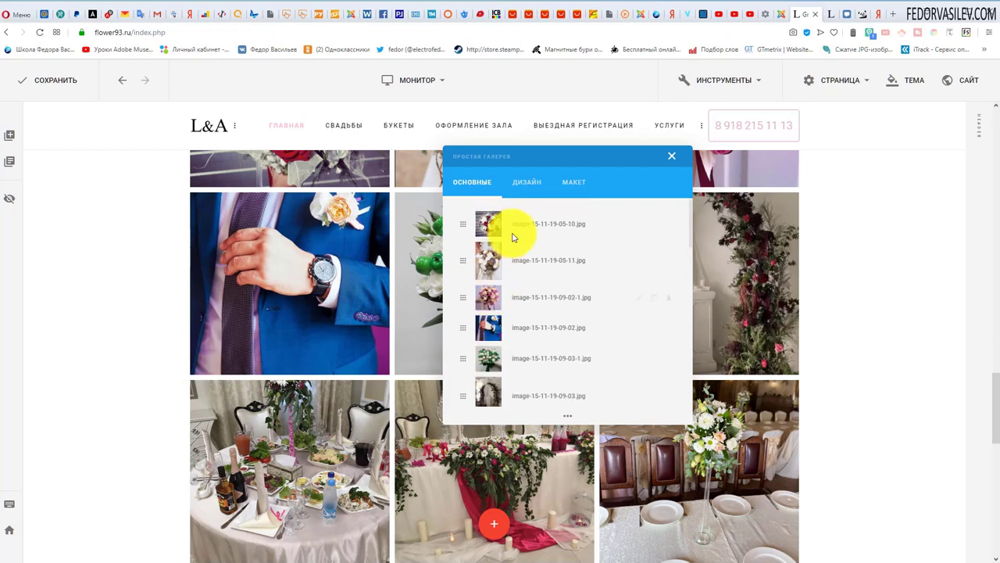
scroll(539, 282, "down", 3)
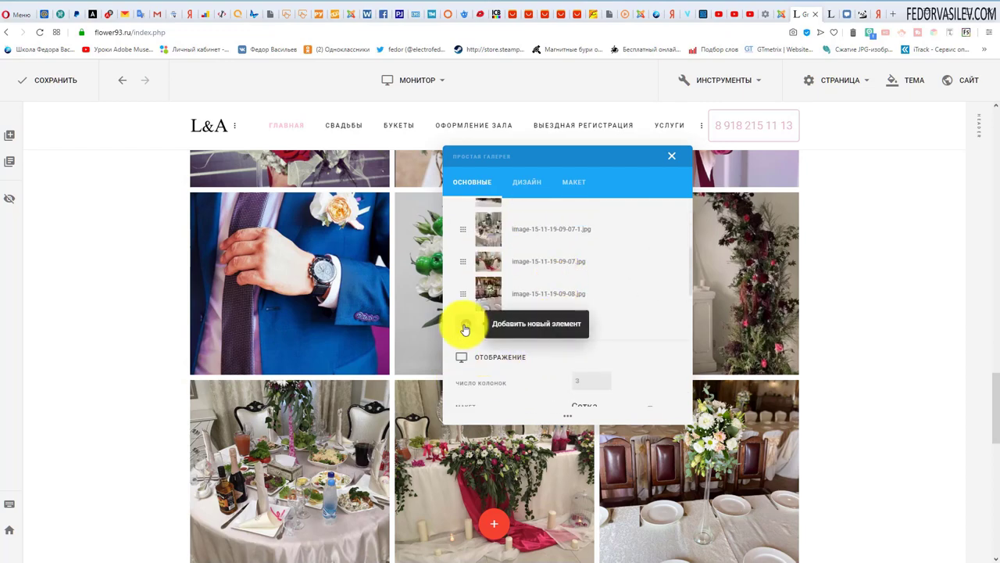
left_click(465, 327)
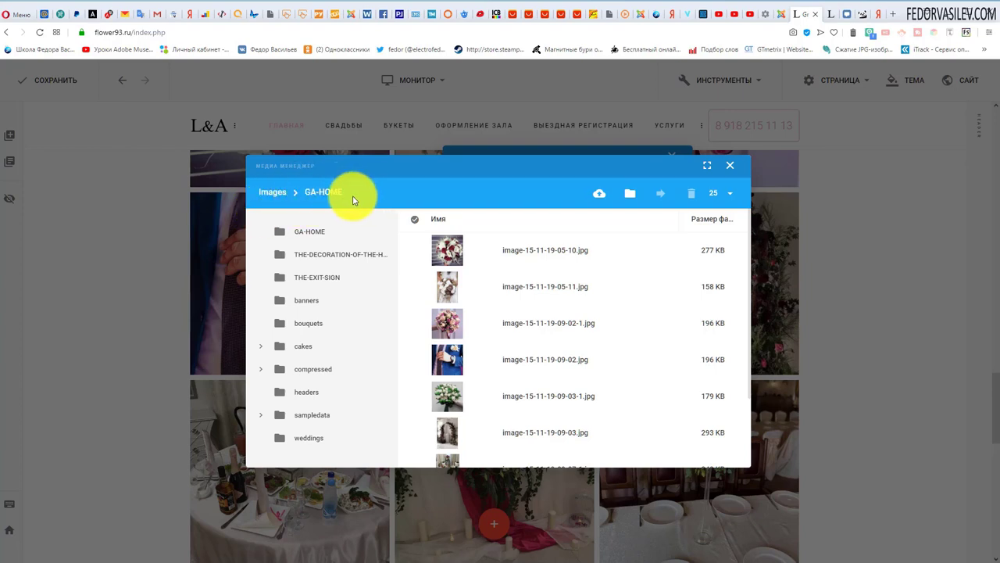
Browse the GA-HOME and THE-DECORATION-OF-THE-HALL image folders, and close the media manager and gallery settings without adding an image
scroll(469, 357, "down", 1)
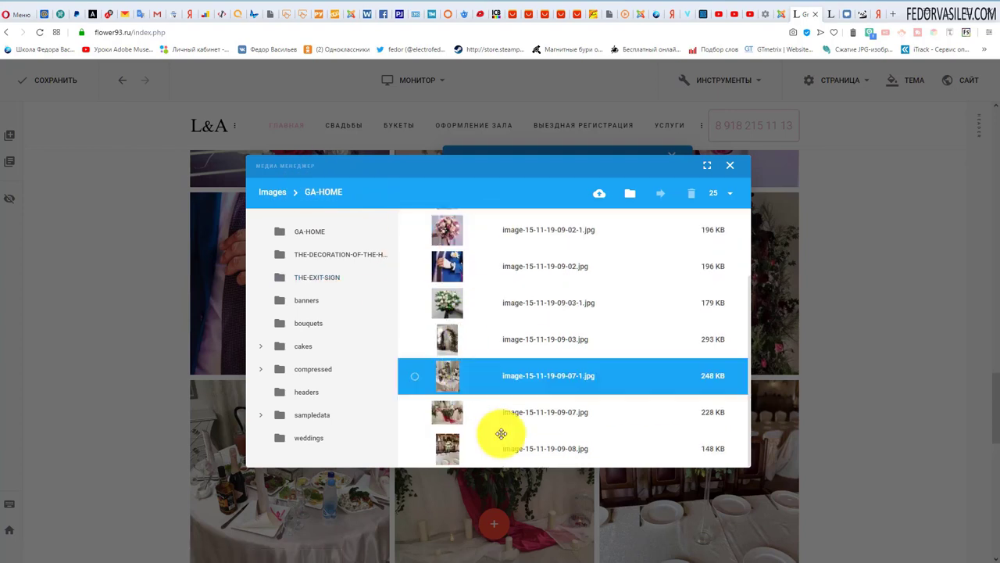
scroll(484, 360, "up", 2)
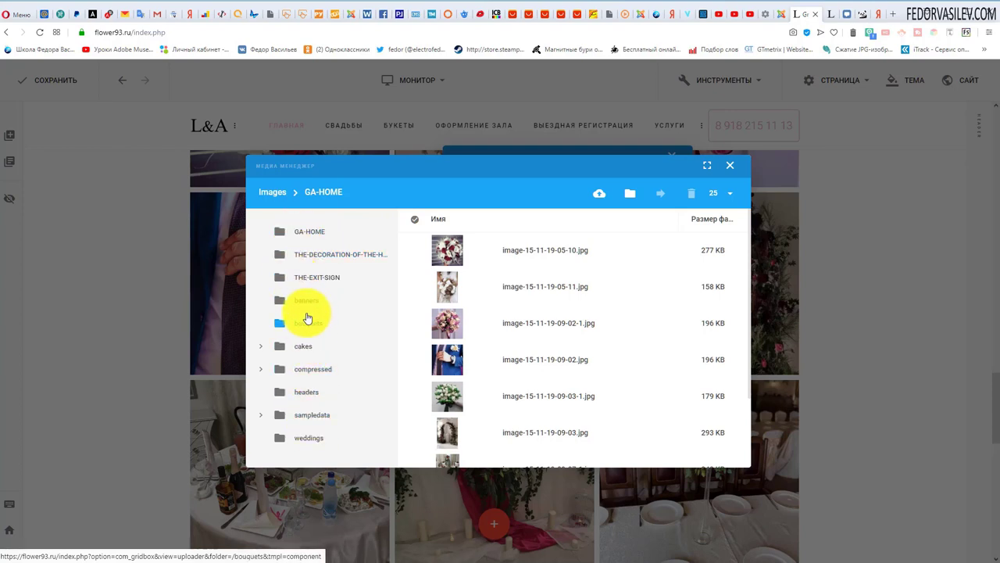
left_click(310, 280)
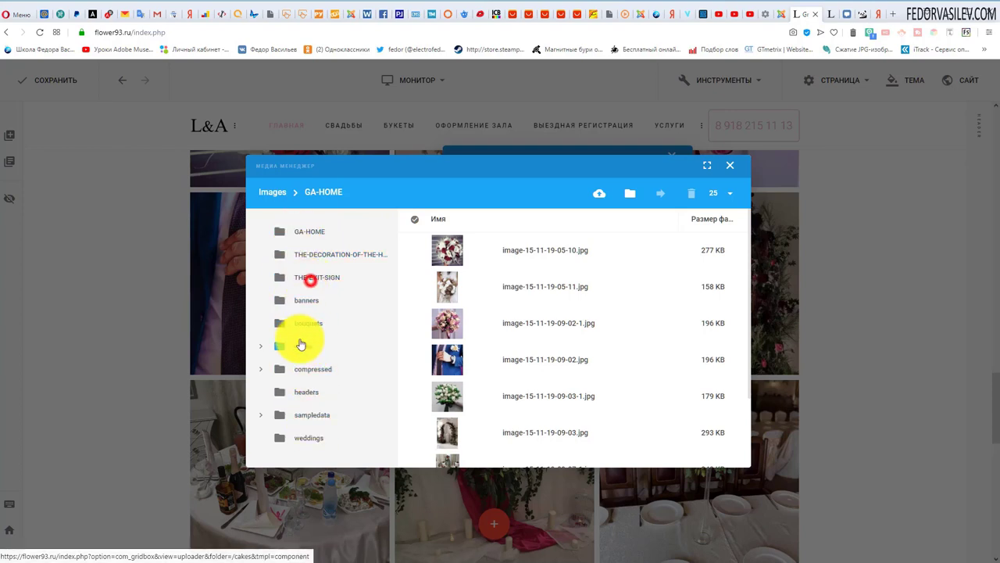
left_click(318, 257)
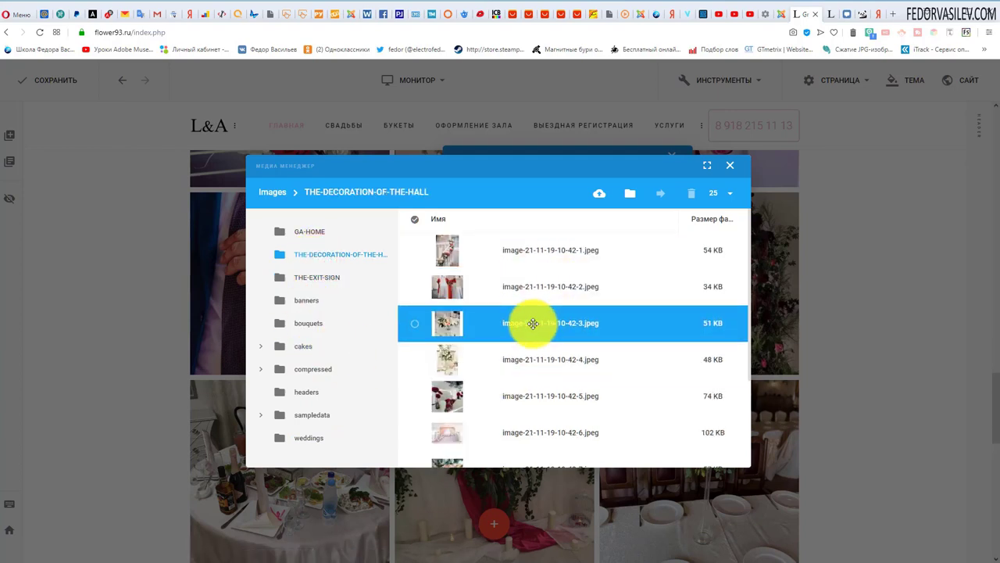
left_click(728, 166)
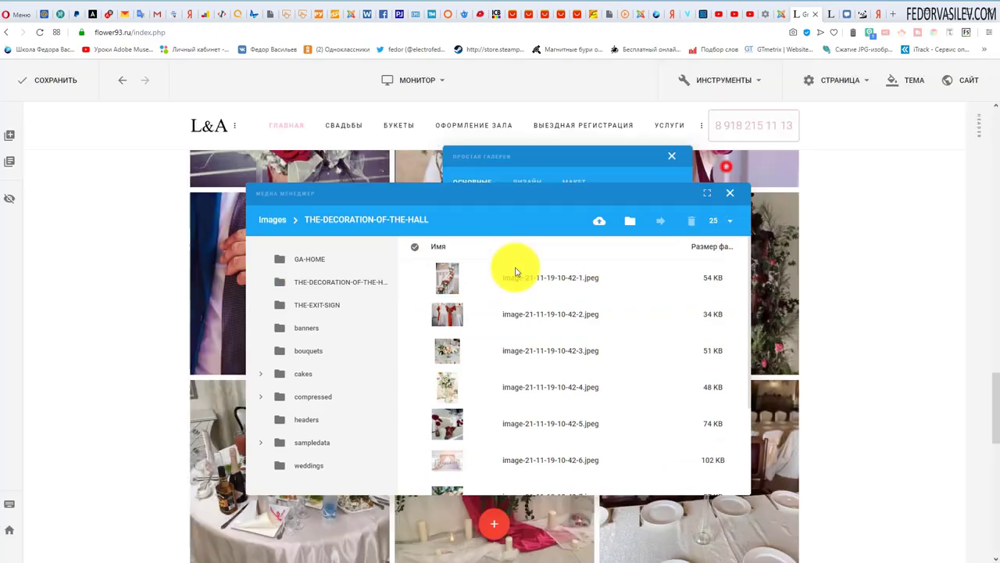
left_click(674, 155)
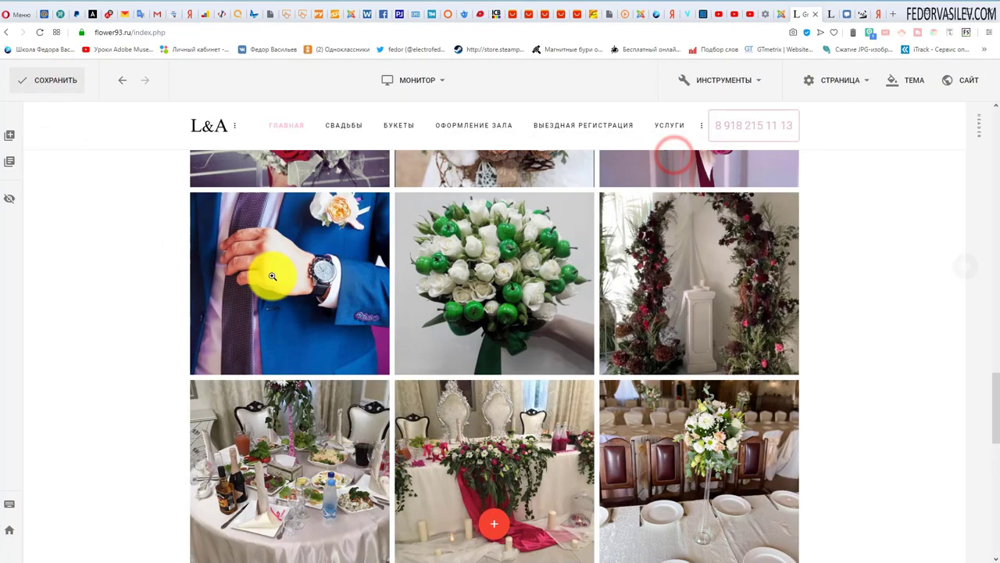
Open the element settings of the man's portrait in the О нас section, check its alt text field, and close them unchanged
scroll(469, 268, "down", 3)
scroll(464, 390, "up", 4)
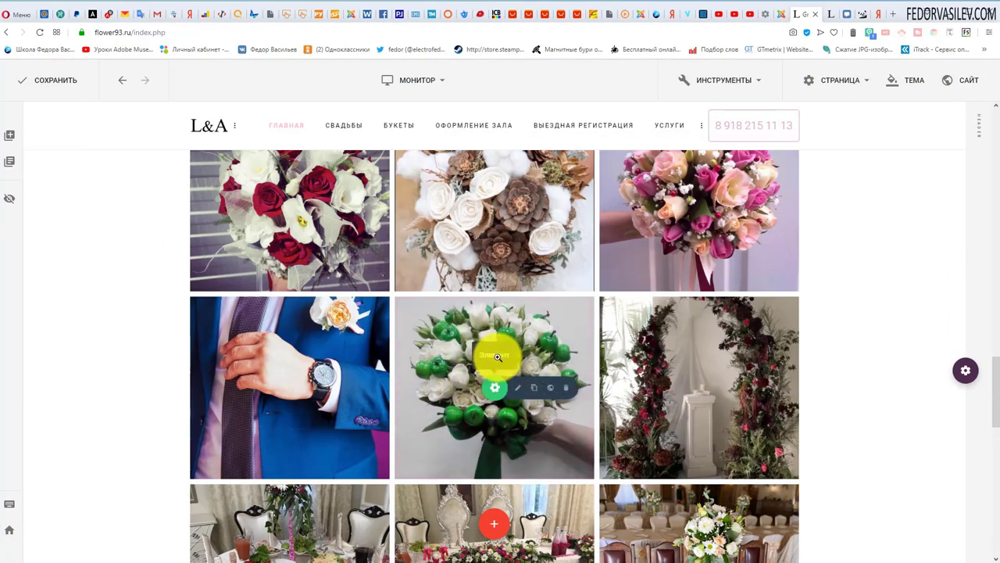
scroll(497, 356, "down", 6)
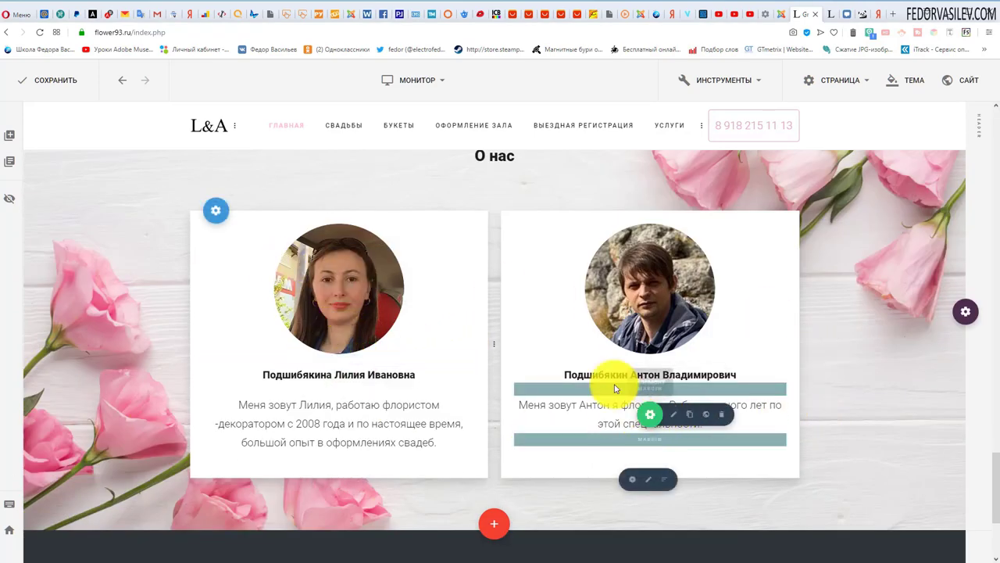
left_click(669, 289)
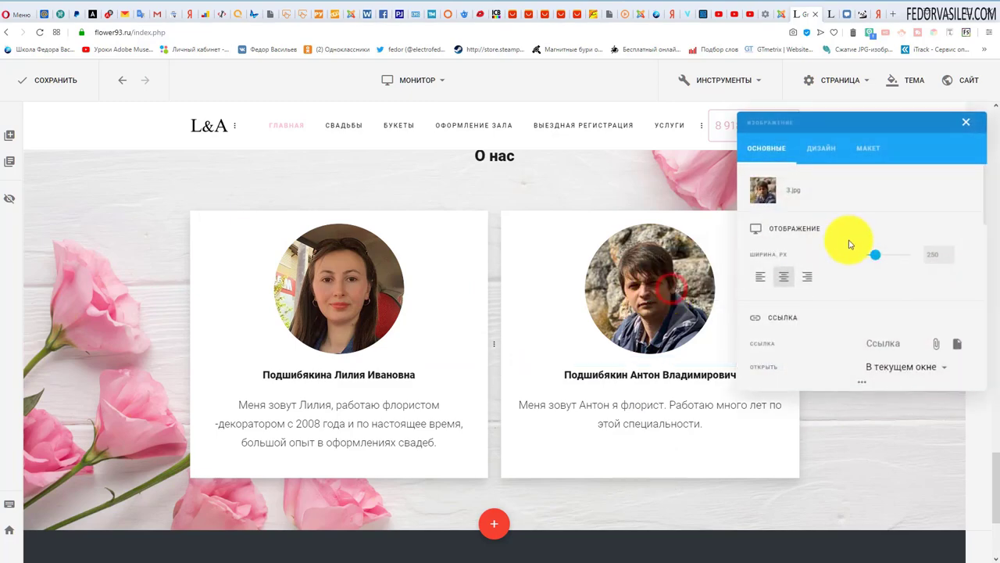
left_click(959, 194)
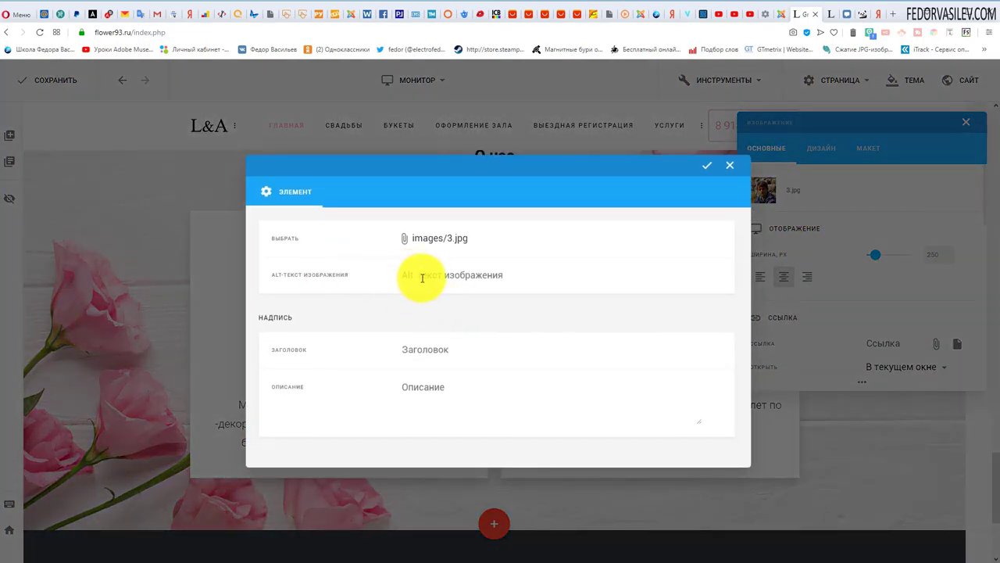
left_click(418, 276)
left_click(728, 164)
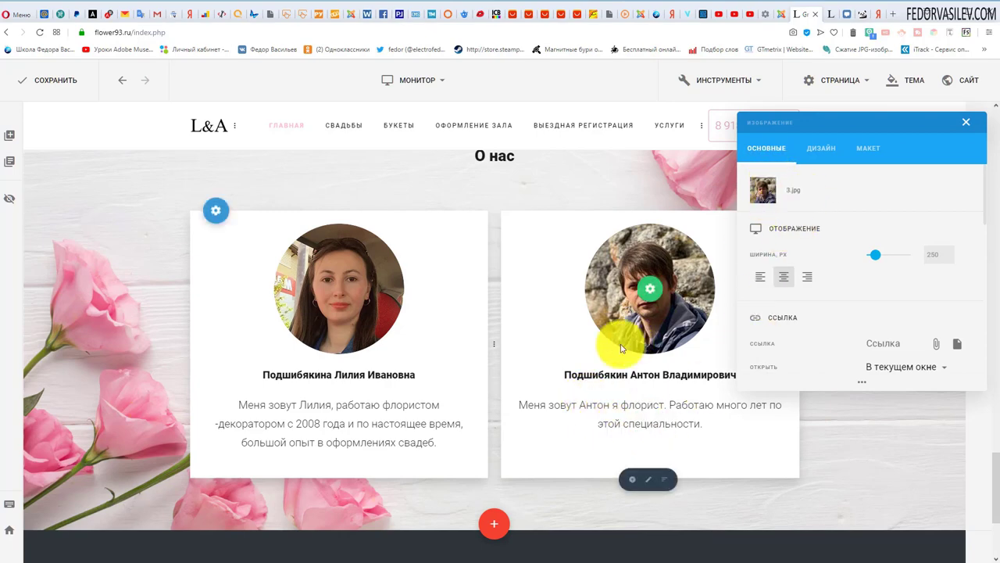
Recheck the alt text, title and description fields of portrait 3.jpg, leave them empty and close the image settings
left_click(960, 192)
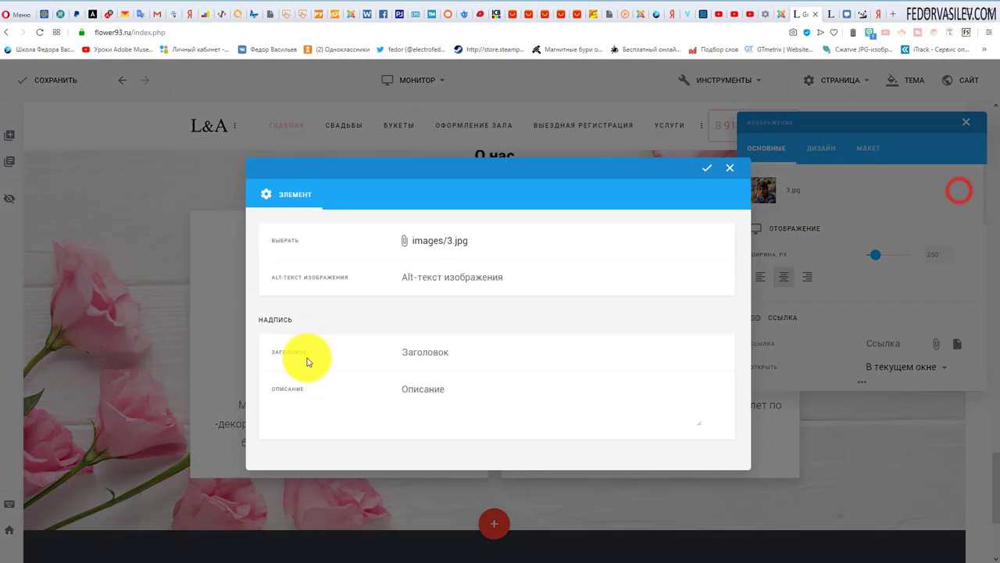
left_click(447, 269)
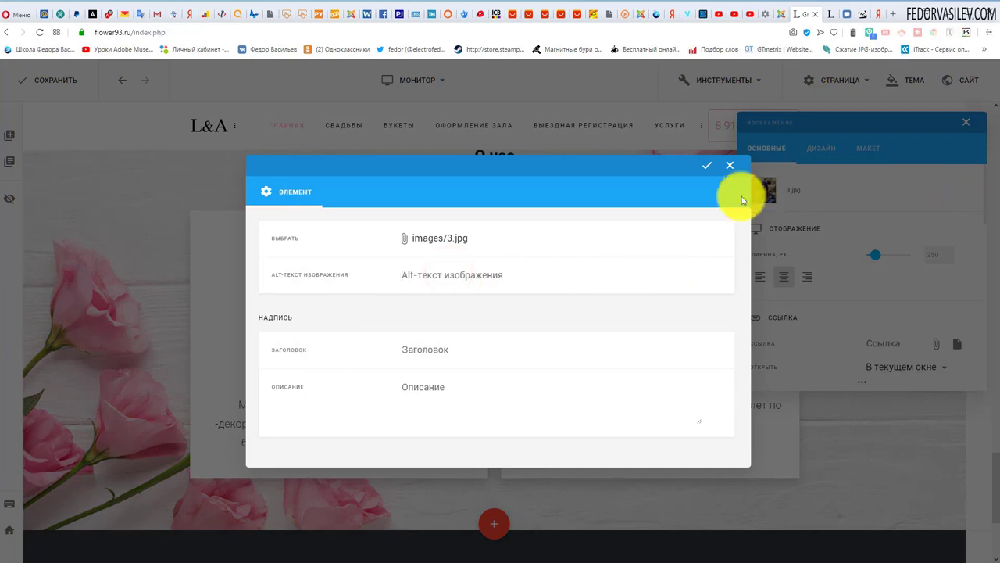
left_click(730, 168)
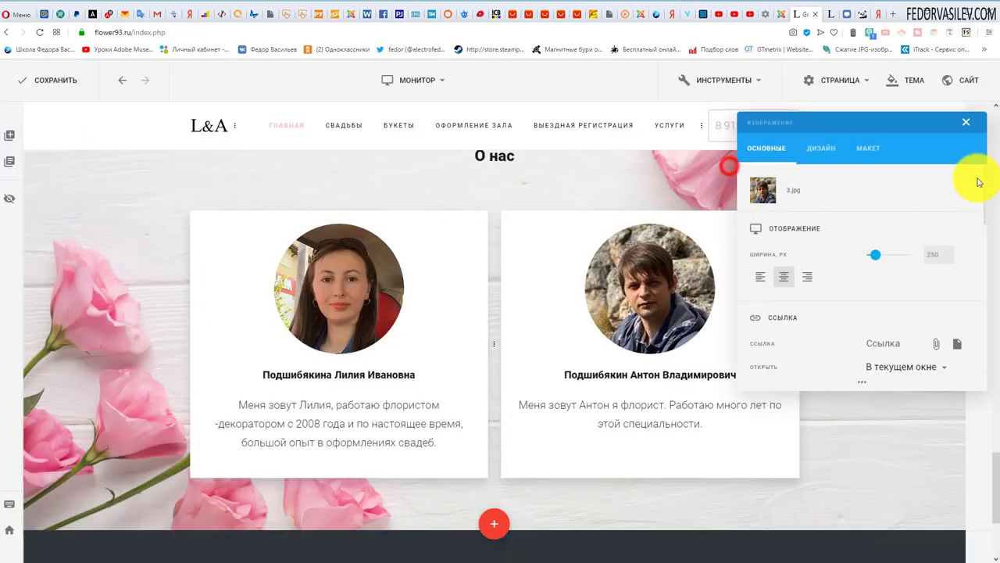
left_click(966, 123)
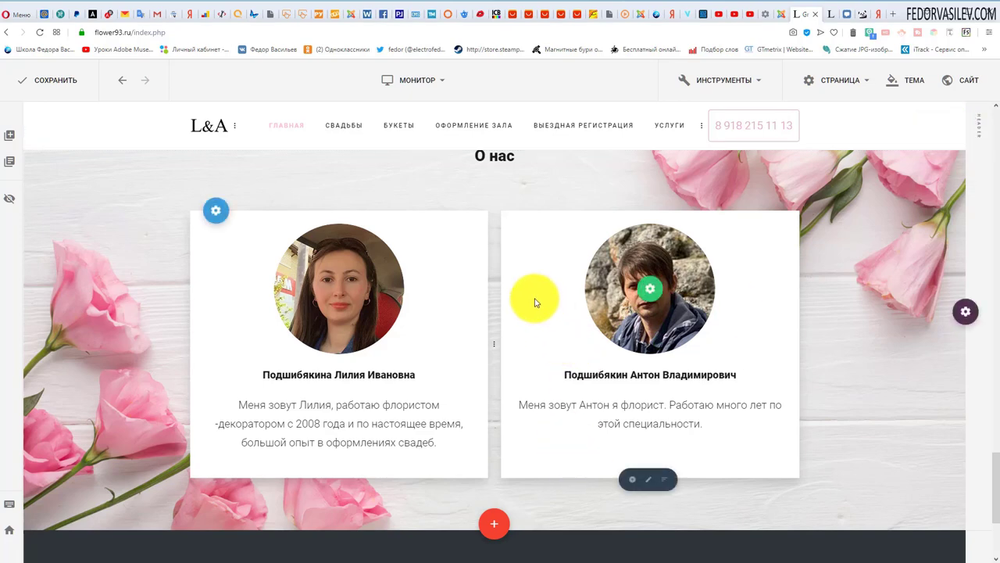
Review the О нас section and the footer, and open the settings of the footer's social network icons
scroll(419, 236, "down", 3)
scroll(430, 246, "up", 2)
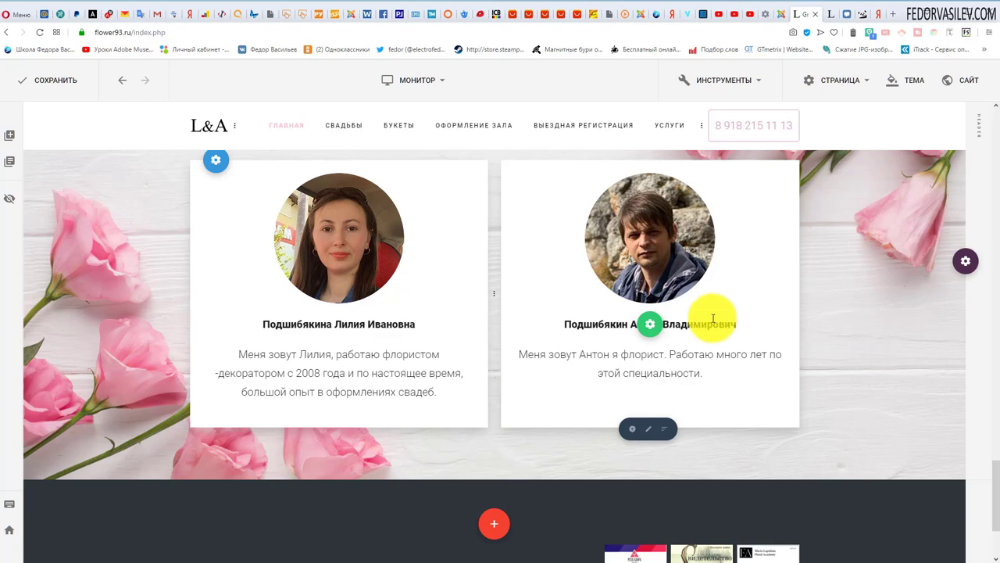
mouse_move(654, 323)
scroll(641, 325, "down", 2)
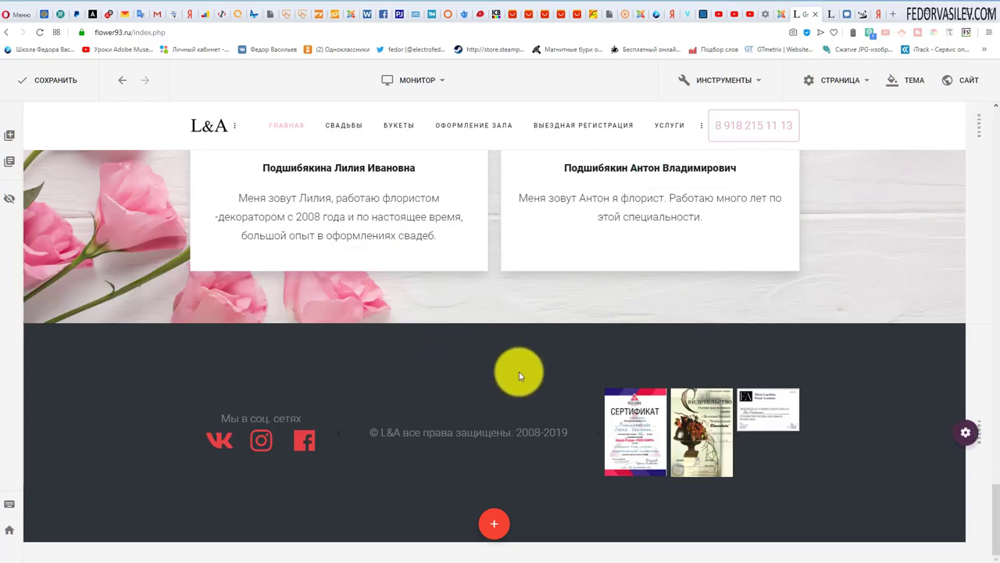
scroll(539, 379, "up", 3)
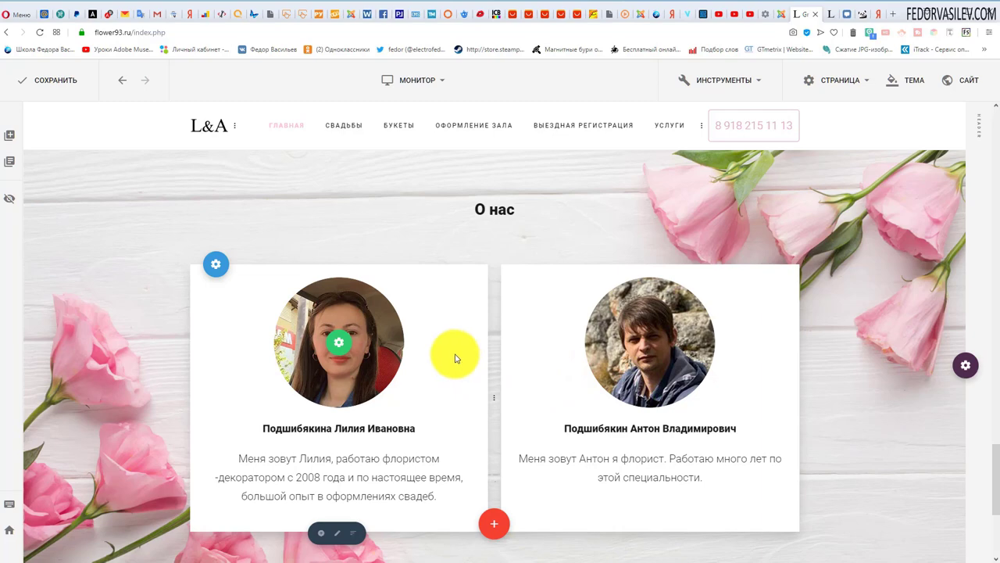
scroll(455, 358, "down", 3)
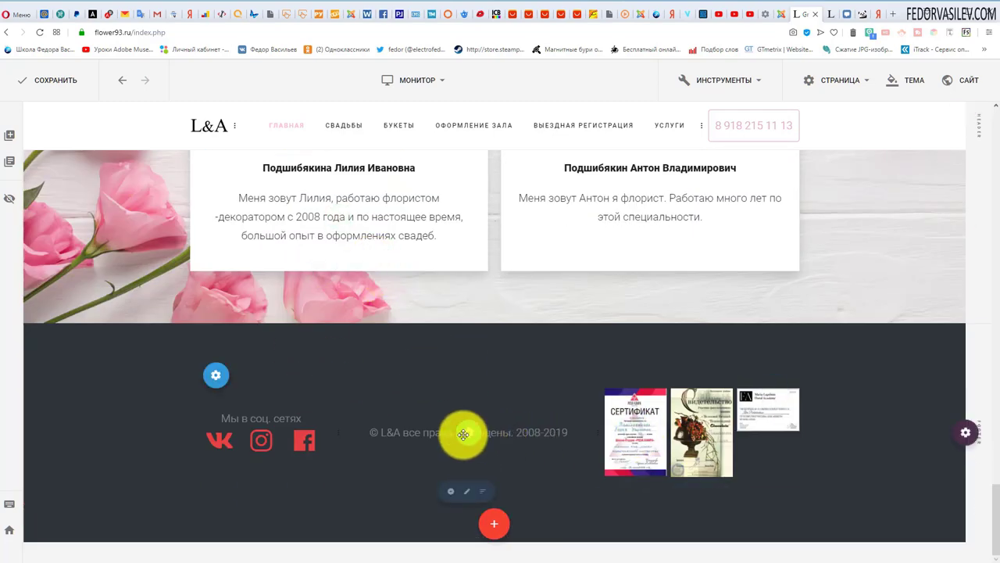
left_click_drag(272, 440, 290, 447)
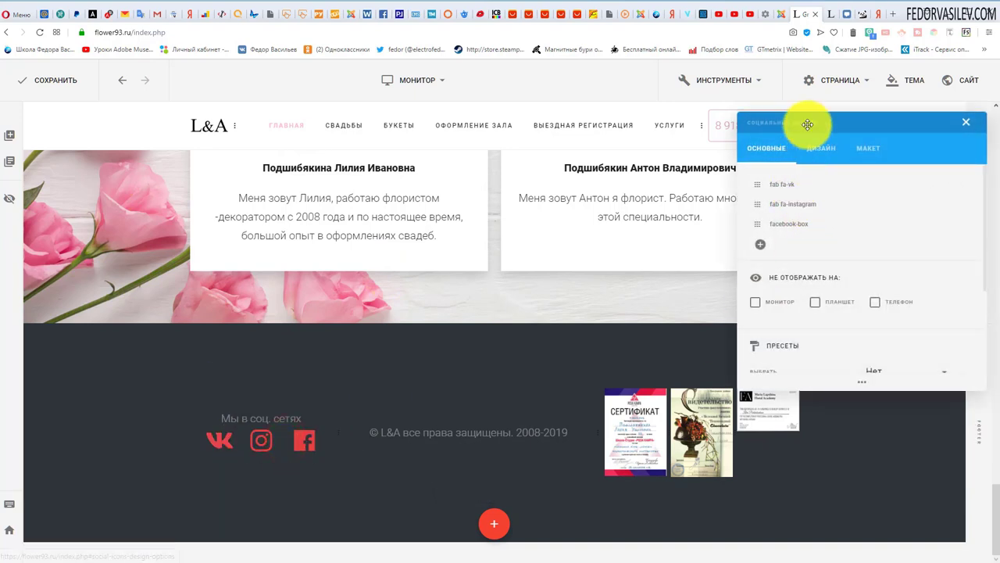
left_click_drag(811, 123, 583, 125)
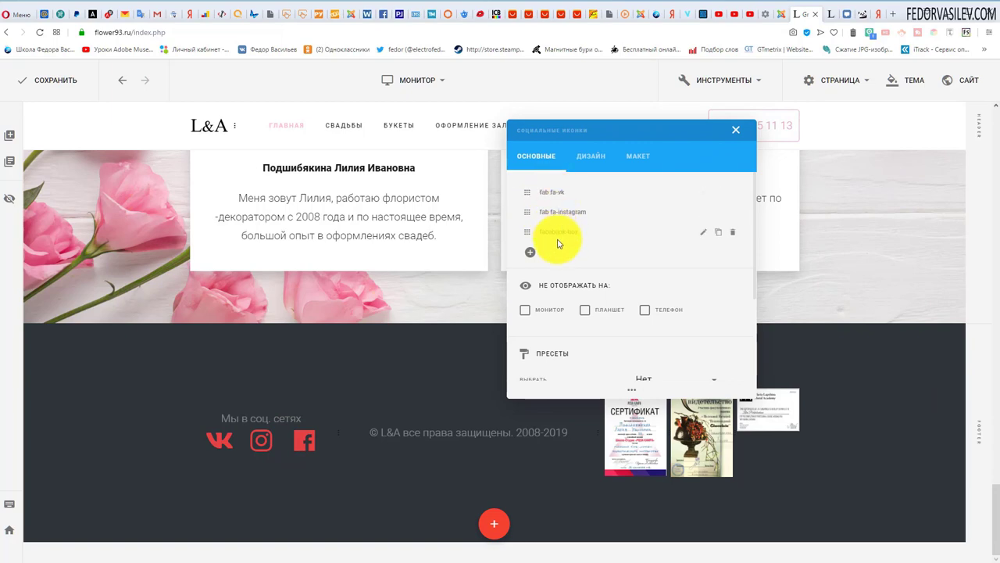
Start adding a social icon, search the icon library for "vk" and close the library without picking an icon
left_click(531, 251)
scroll(484, 367, "up", 10)
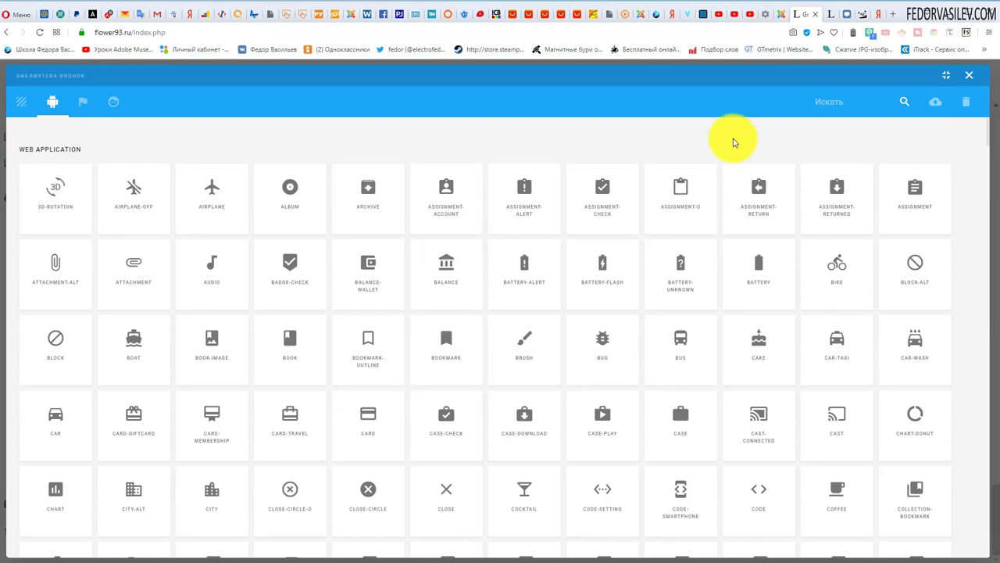
left_click(821, 100)
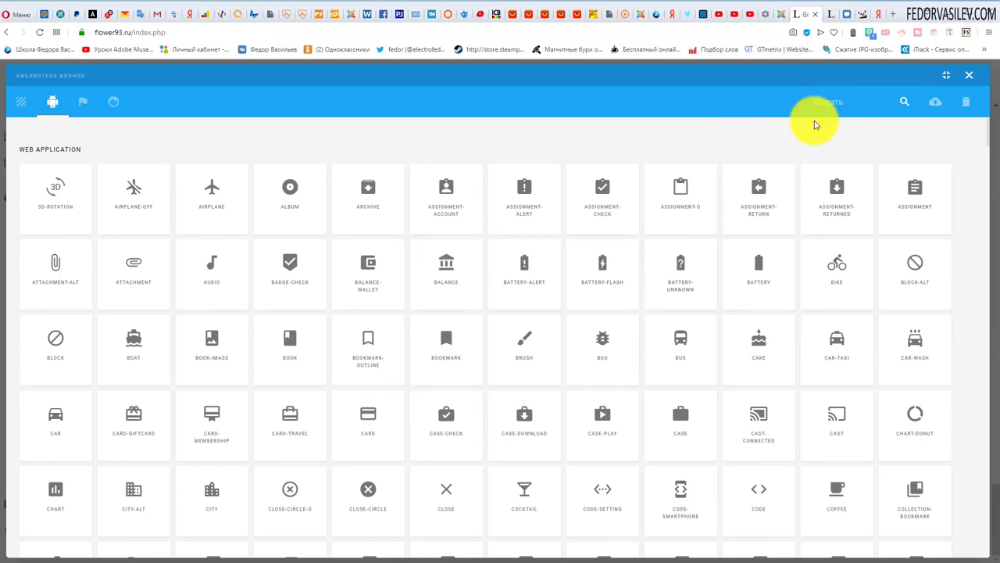
type("vk")
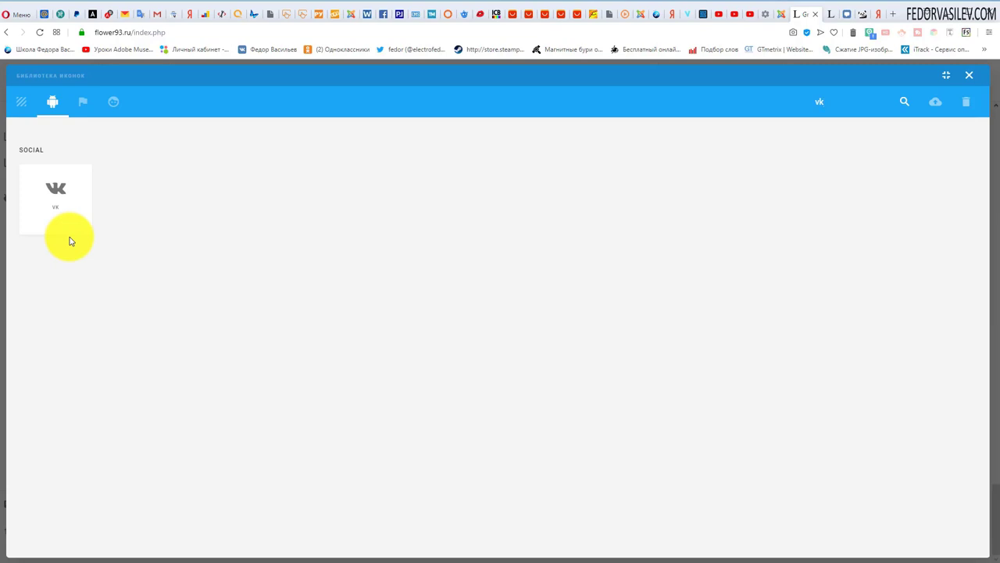
left_click(969, 75)
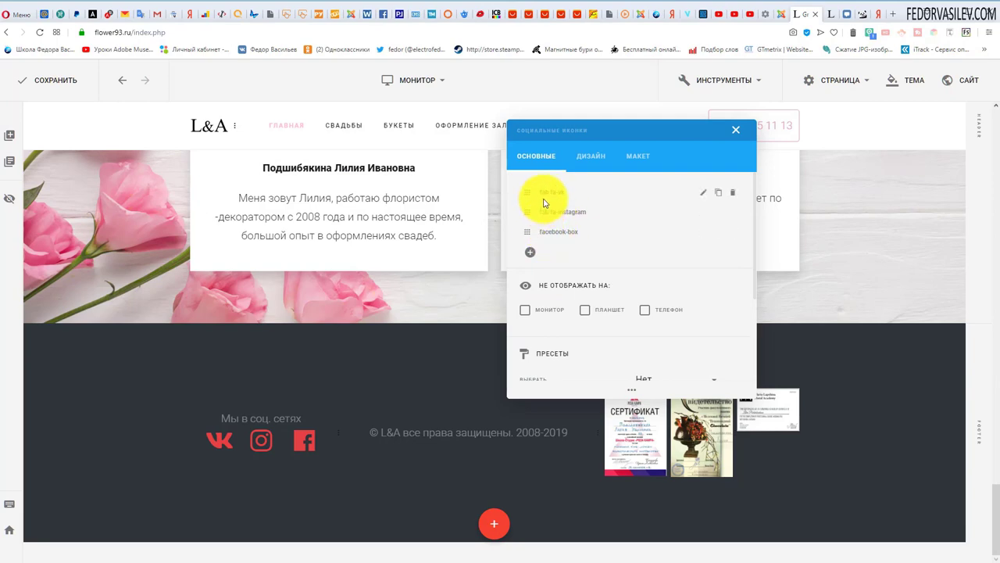
Inspect the fab fa-vk element's link and icon choice, and leave the social icon settings without saving changes
left_click(703, 196)
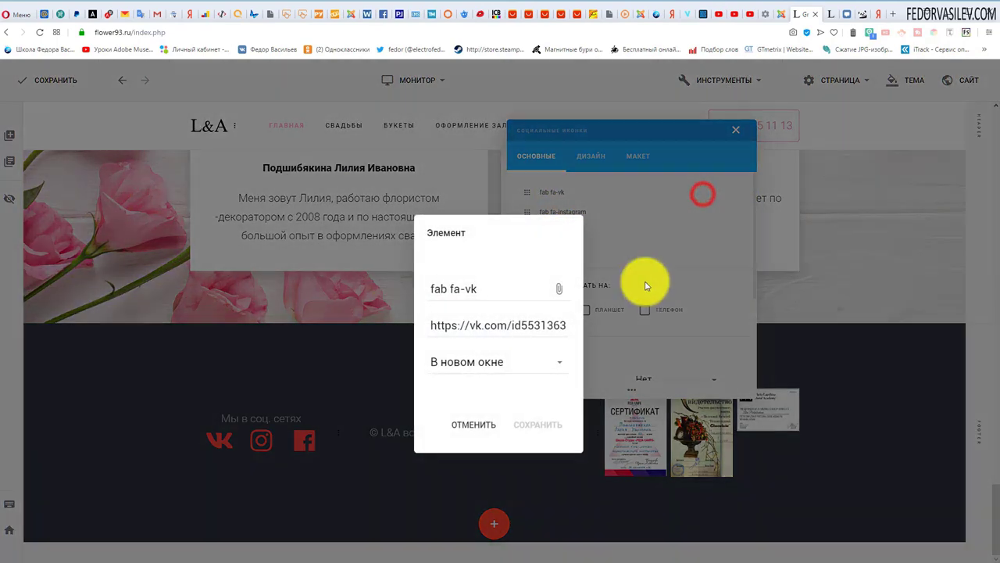
left_click_drag(429, 324, 637, 342)
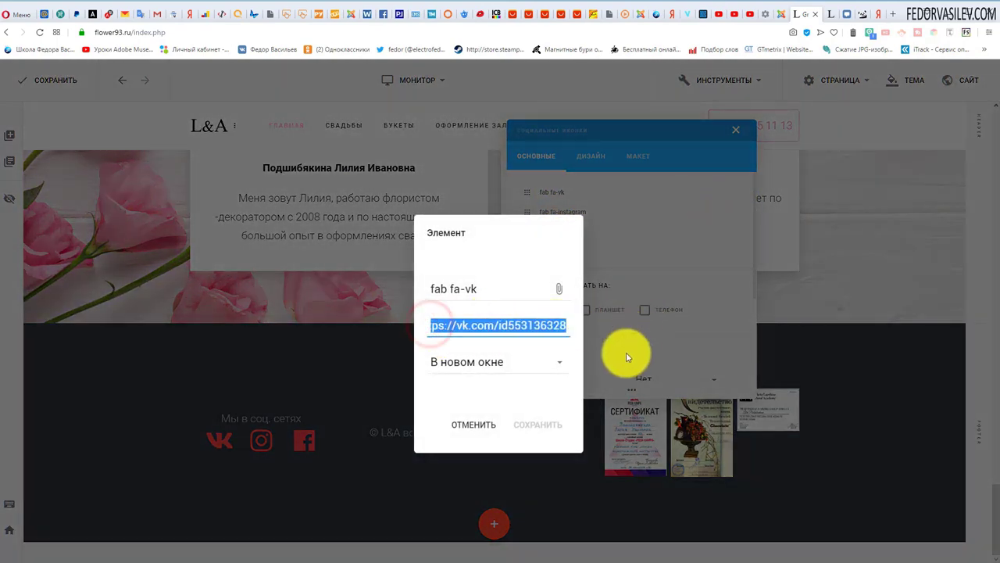
left_click(559, 289)
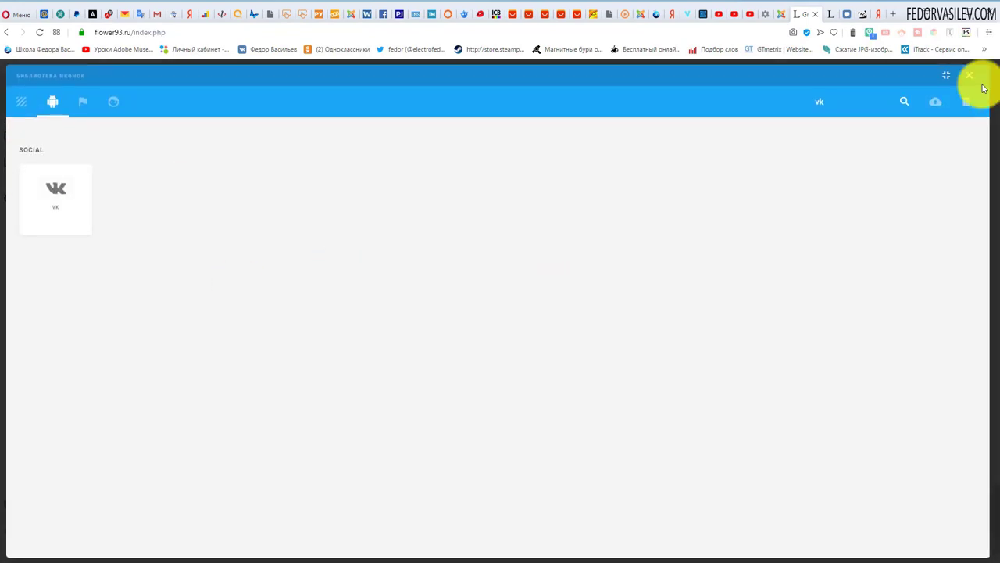
left_click(969, 79)
left_click(681, 253)
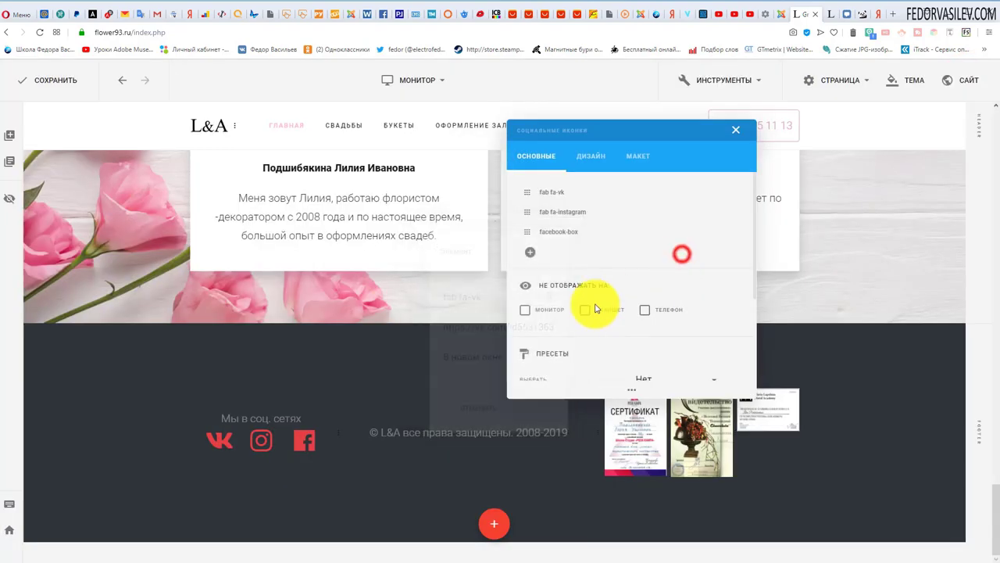
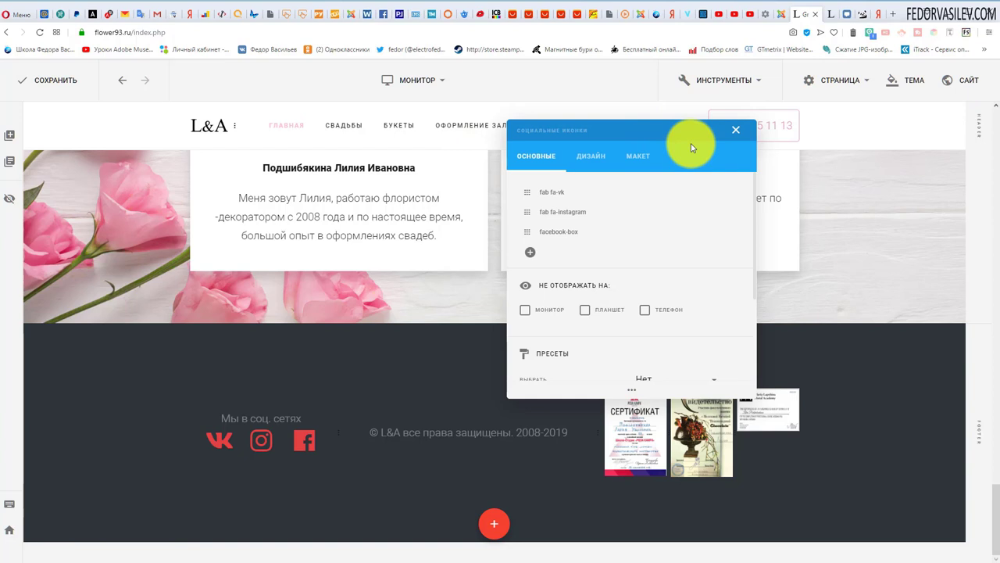
left_click(737, 135)
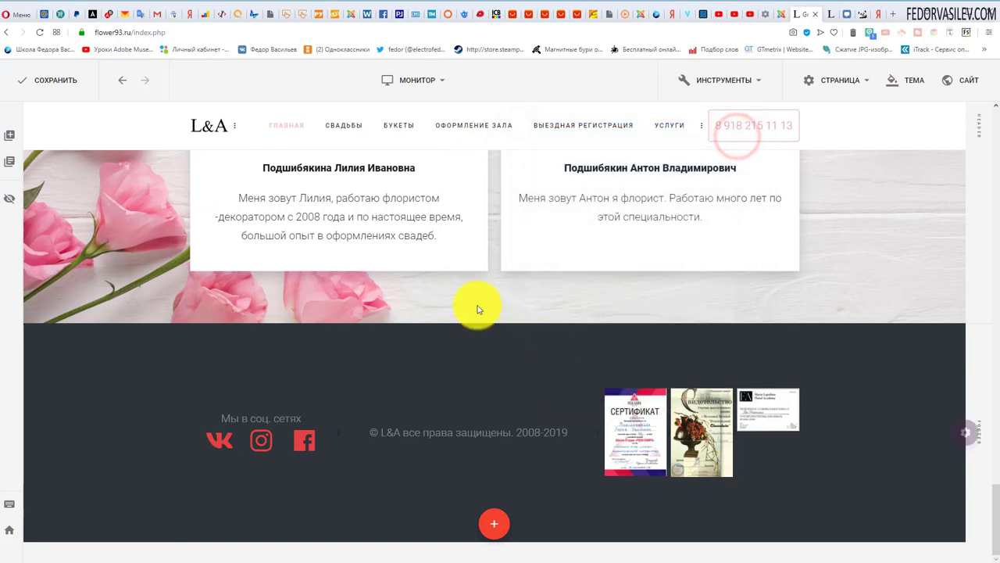
View the list of device preview modes and leave the page in the Монитор view
left_click(420, 82)
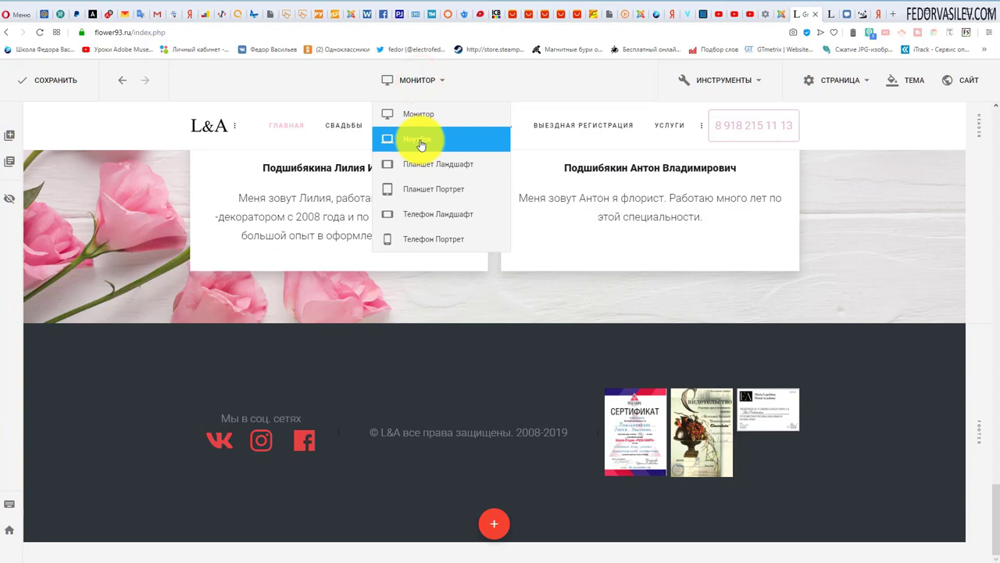
left_click(461, 80)
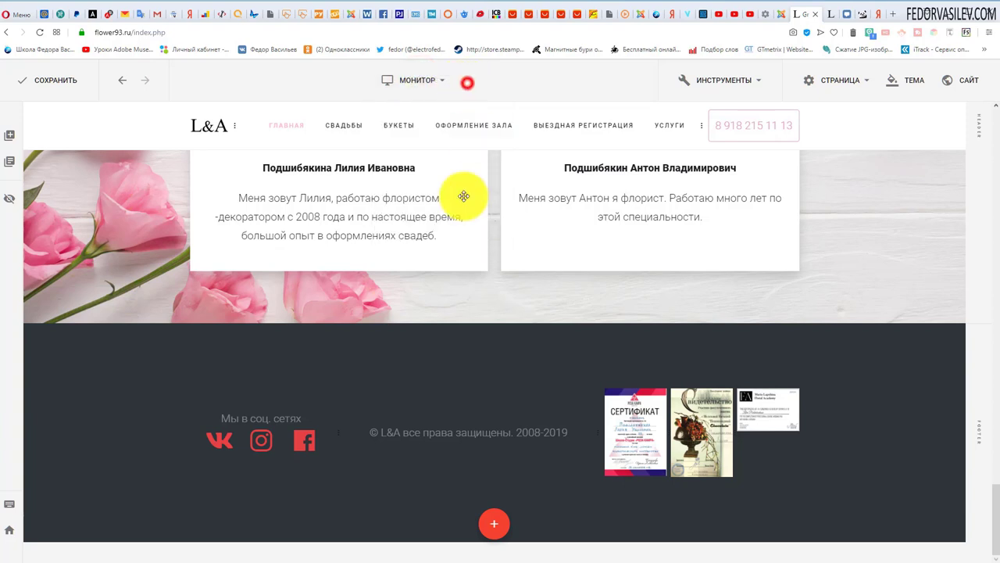
left_click(632, 460)
left_click(558, 410)
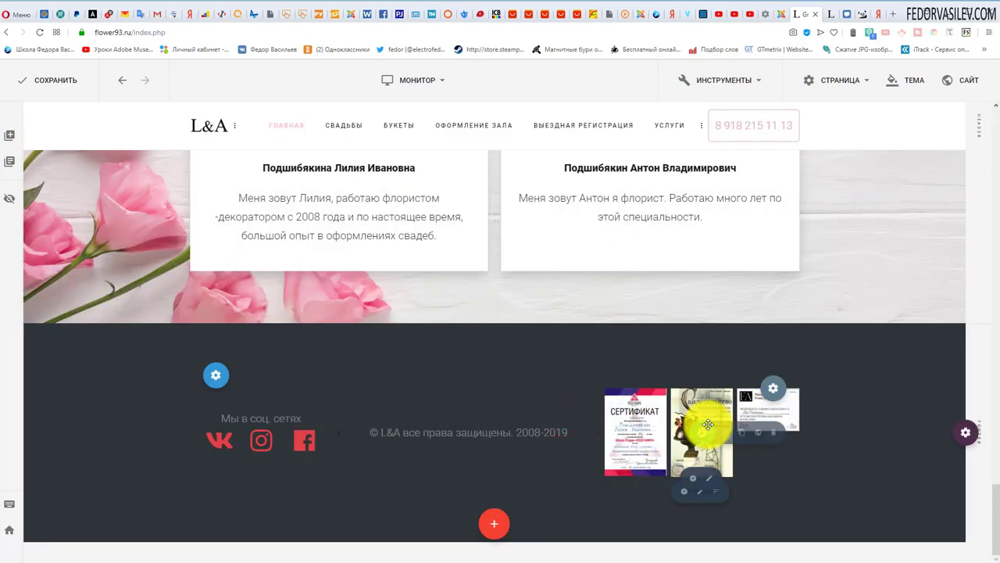
Open the element settings of the footer's first certificate image, 6.jpg, and check its empty alt text field
left_click(655, 427)
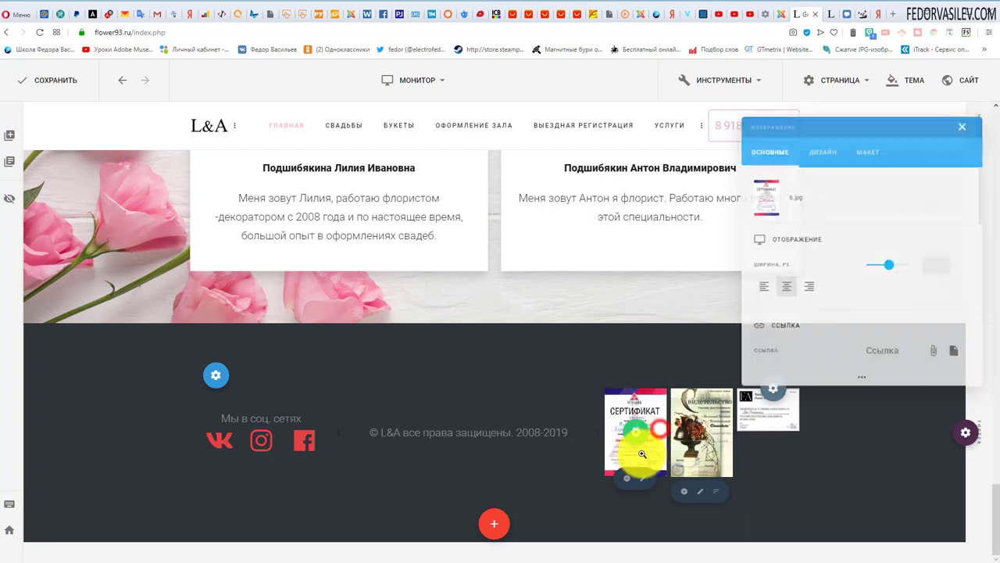
left_click_drag(782, 122, 218, 168)
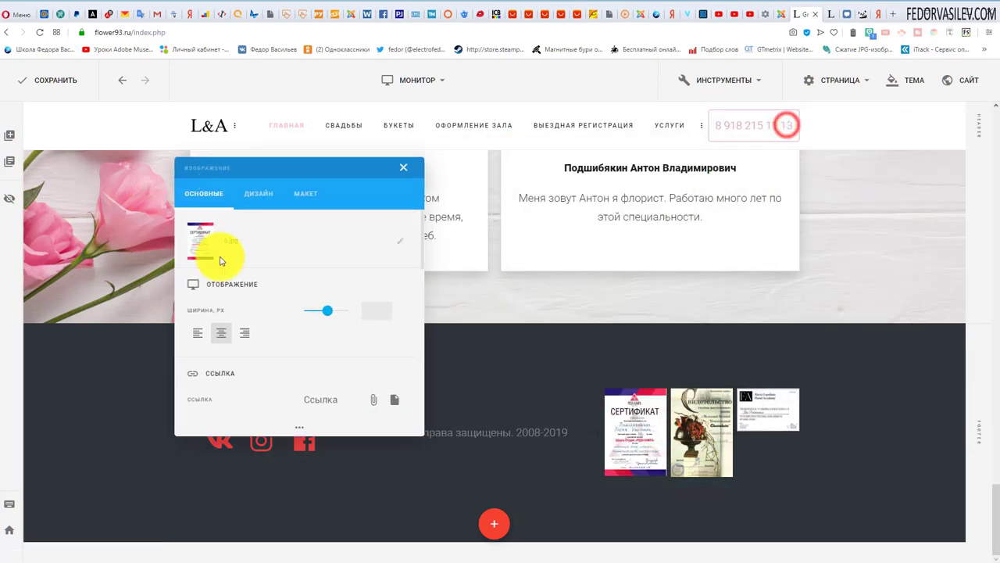
left_click(400, 241)
left_click(424, 272)
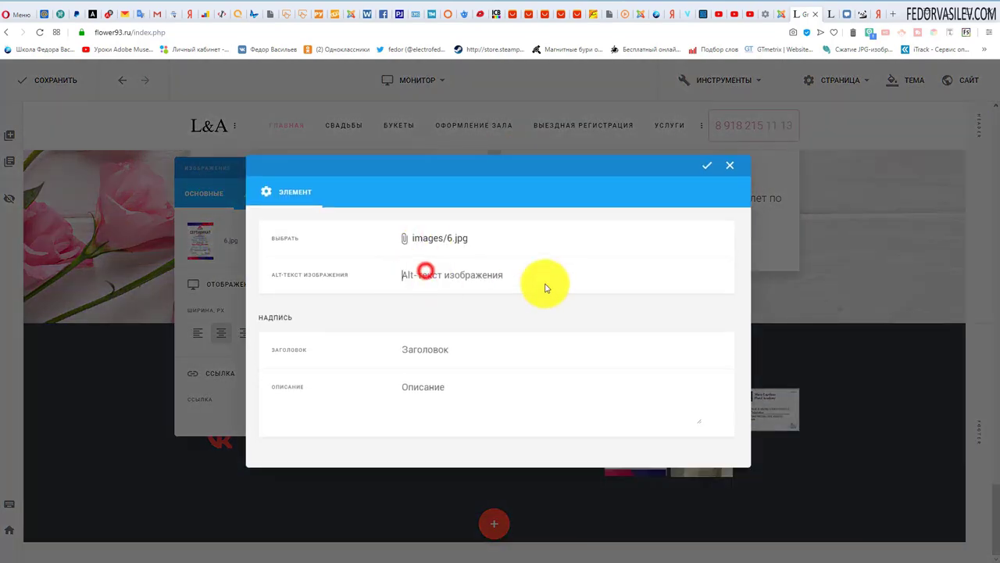
Inspect the media manager's upload and file selection options for the certificate image 6.jpg, and leave its settings without changes
left_click(443, 240)
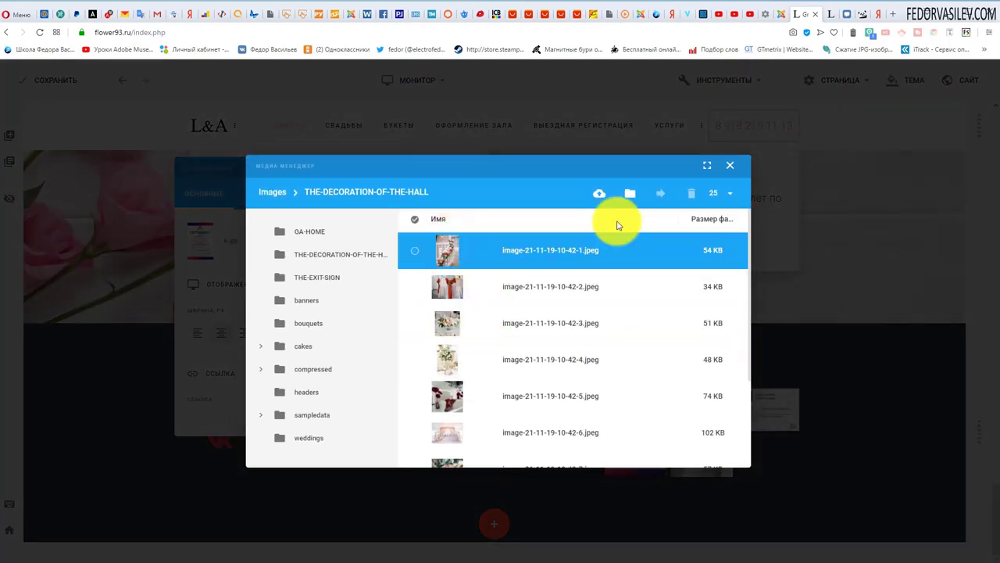
left_click(727, 168)
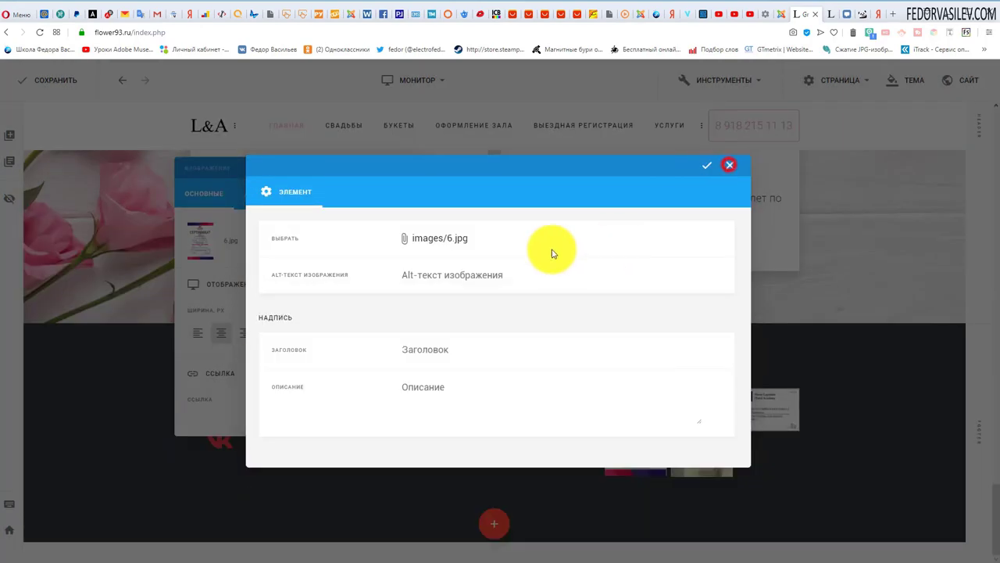
left_click(456, 241)
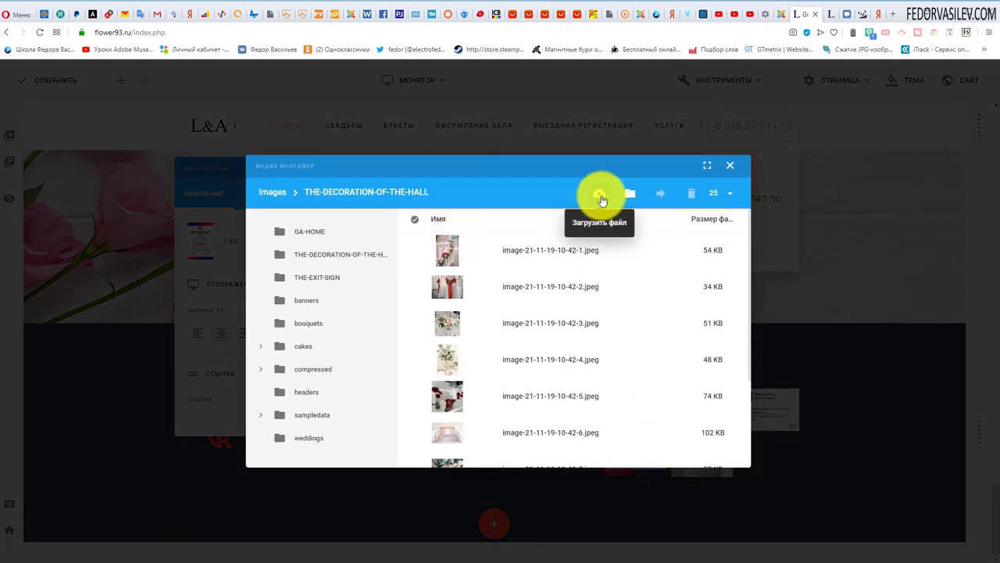
left_click(415, 323)
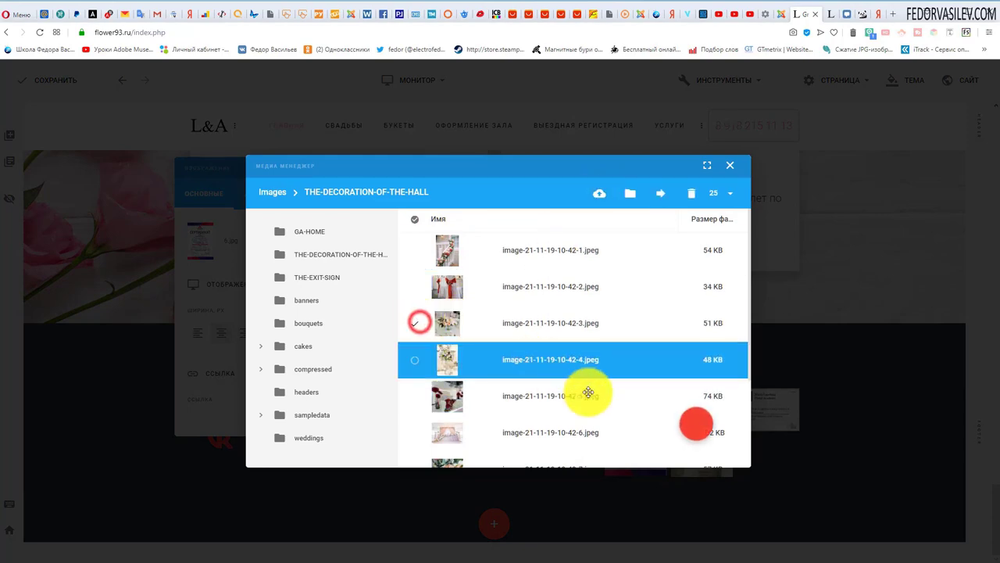
left_click(729, 166)
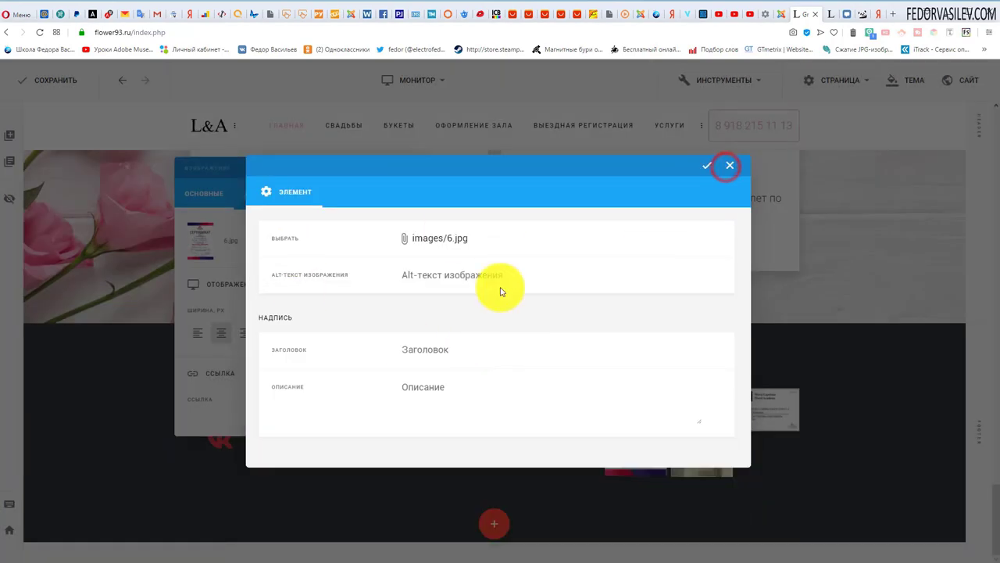
left_click(732, 170)
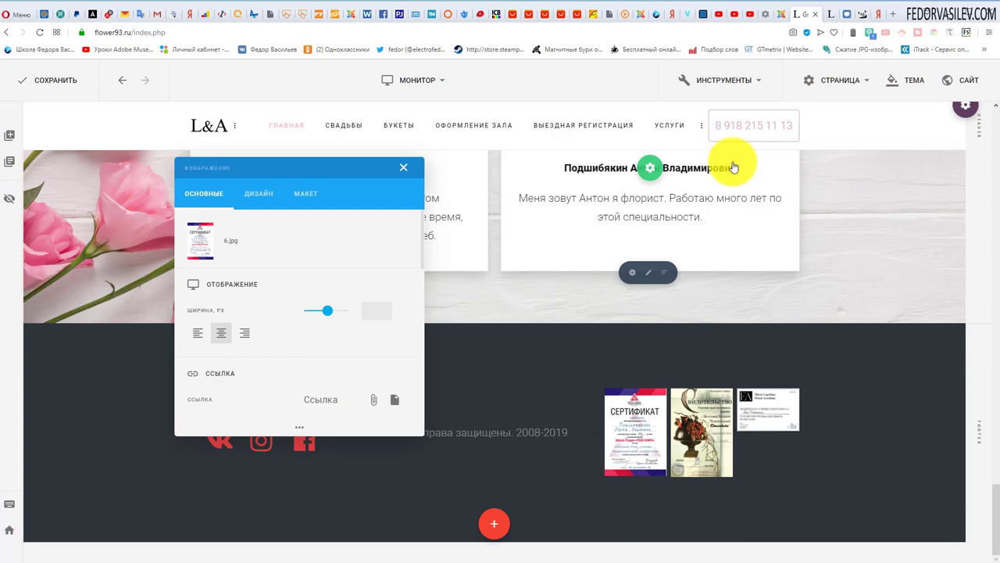
left_click(558, 483)
Scan the home page from the footer upward and close its editor to return to the Страницы list
scroll(424, 357, "up", 10)
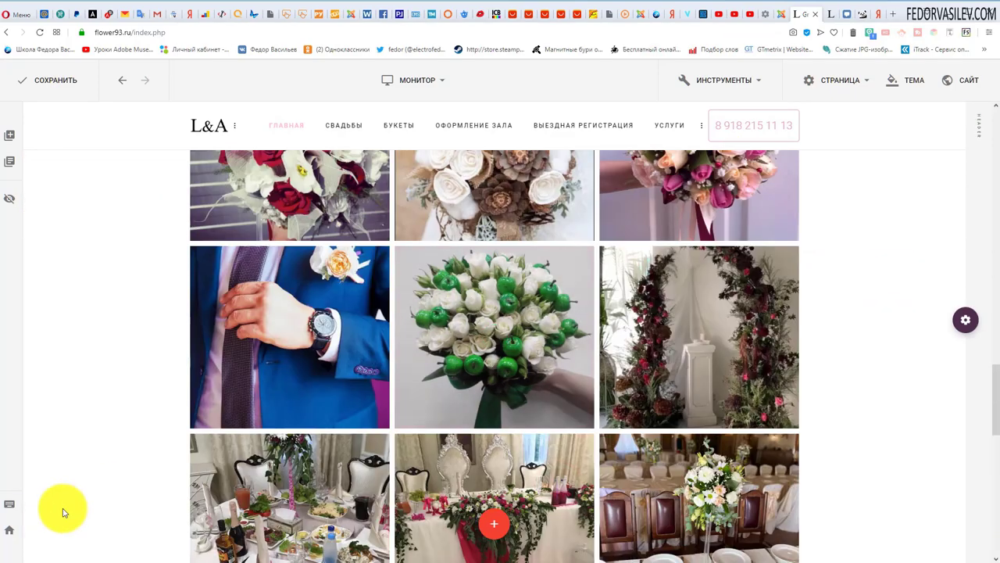
scroll(116, 465, "up", 8)
scroll(120, 467, "up", 10)
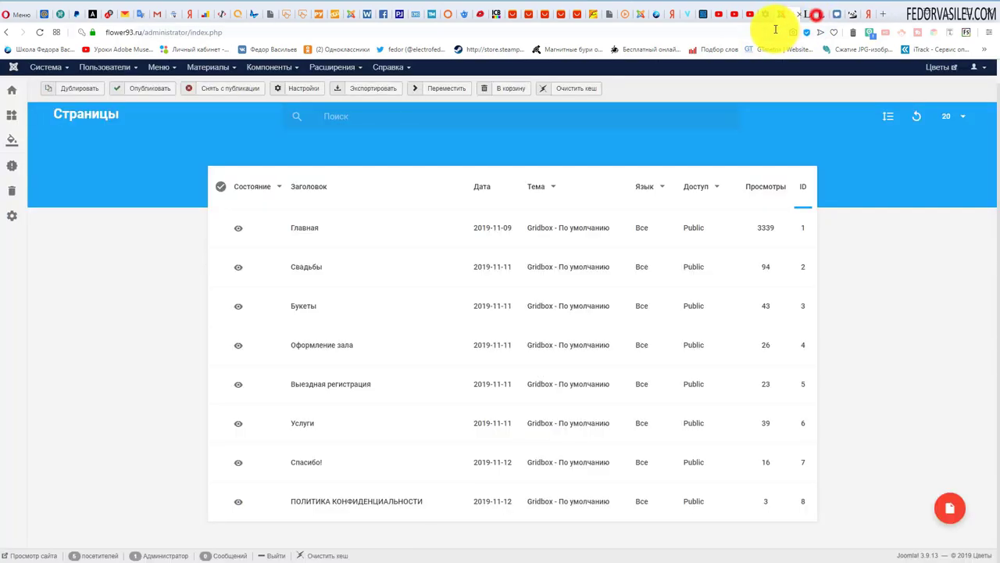
left_click(815, 14)
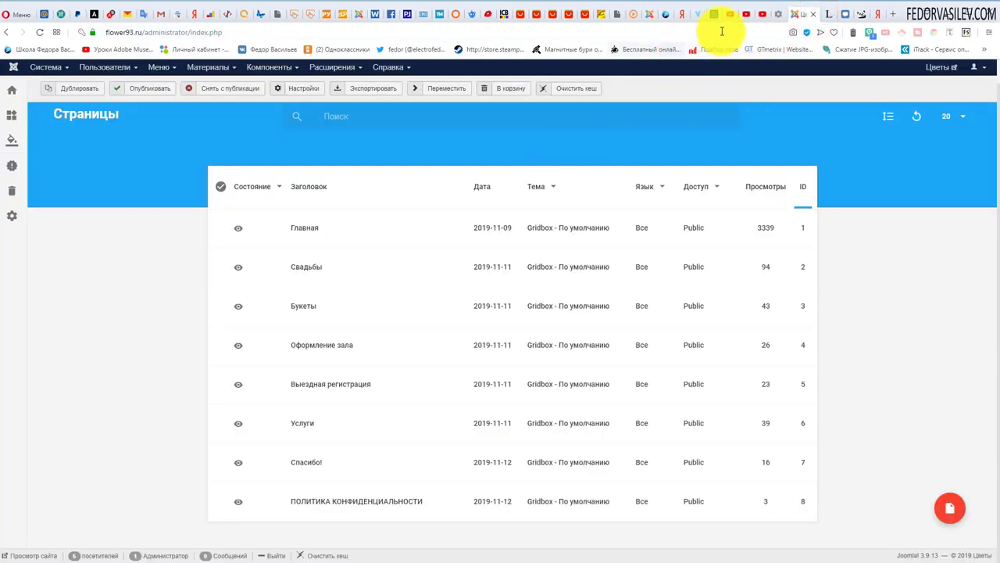
View the Свадьбы page on the live flower93.ru site
left_click(825, 15)
scroll(408, 150, "up", 5)
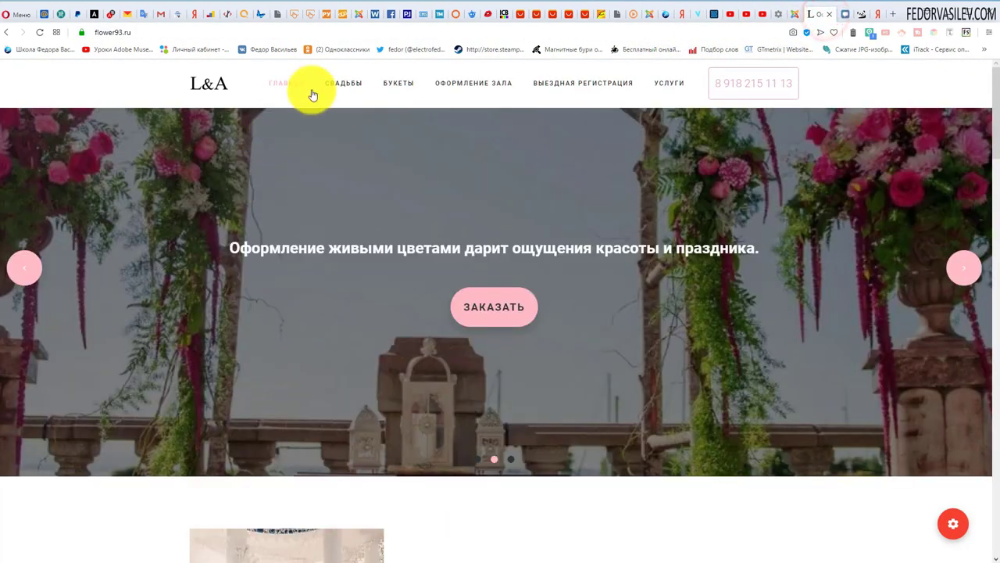
left_click(336, 83)
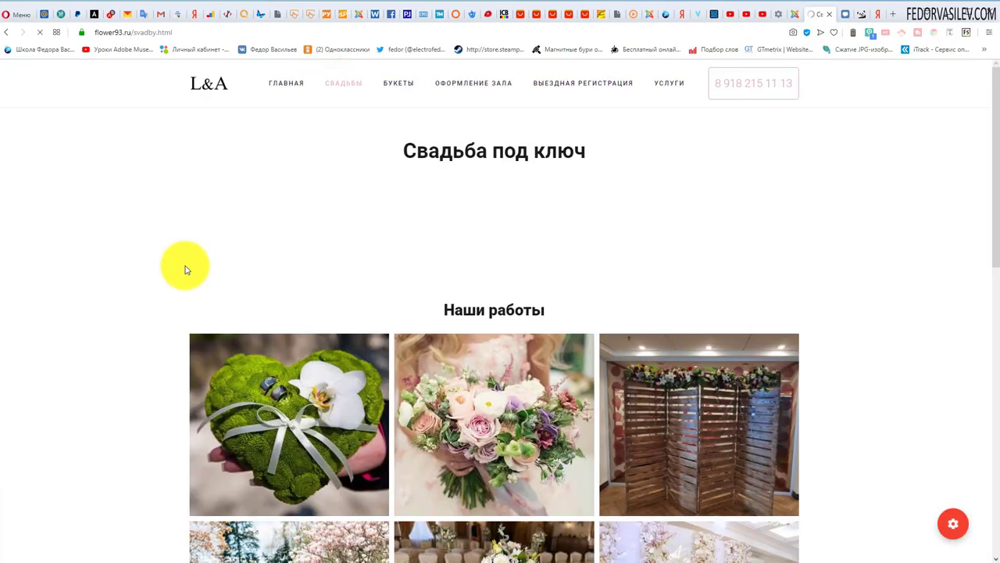
scroll(284, 261, "down", 5)
scroll(283, 264, "up", 5)
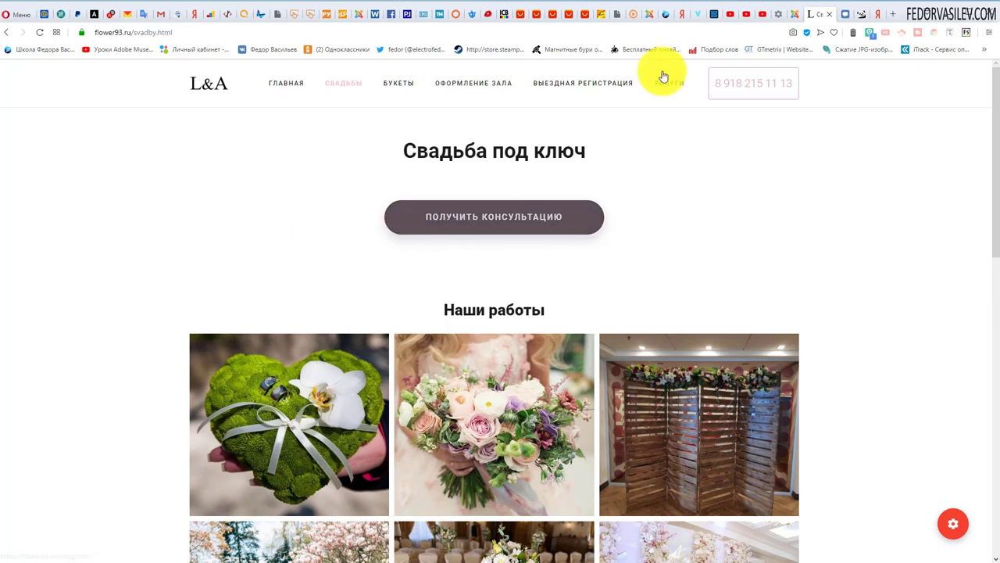
Open the Свадьбы page for editing from the Страницы list
left_click(800, 20)
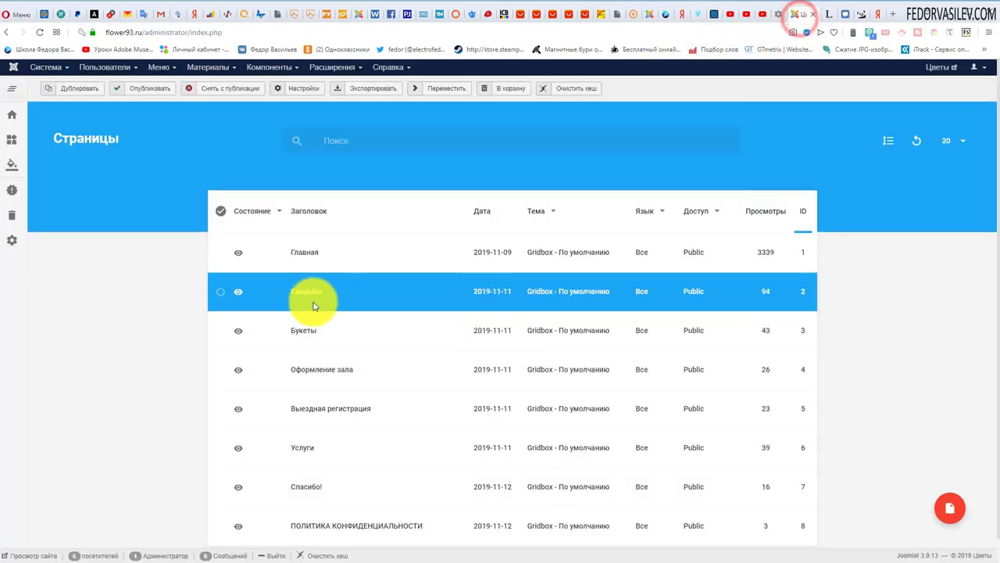
left_click(304, 291)
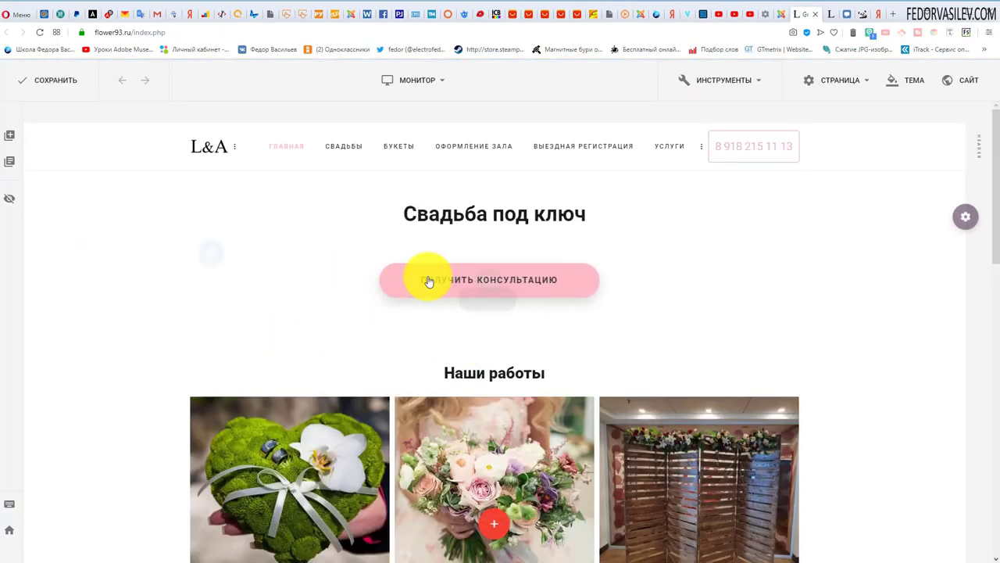
Check the settings of the row containing the ПОЛУЧИТЬ КОНСУЛЬТАЦИЮ button and leave them unchanged
mouse_move(495, 279)
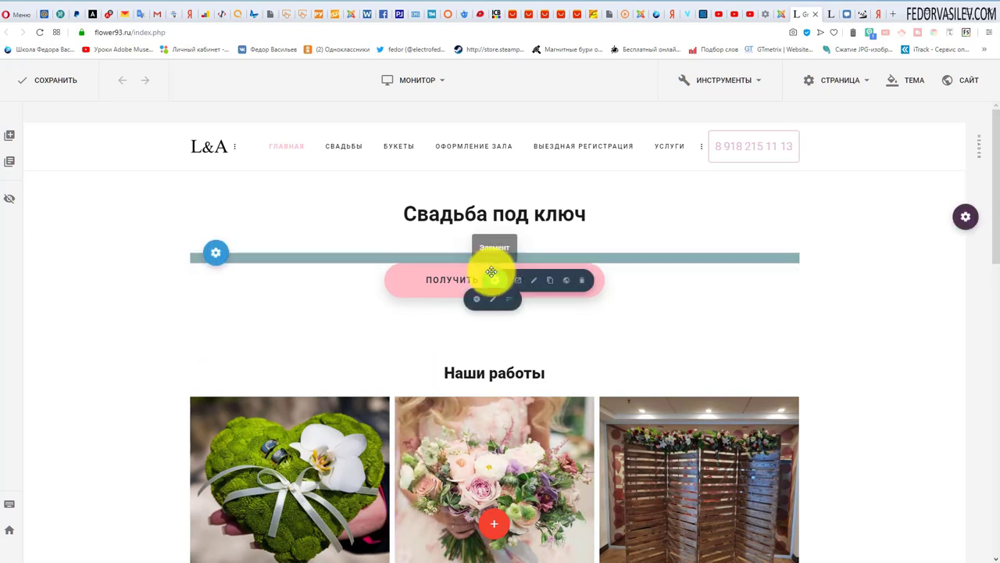
mouse_move(205, 253)
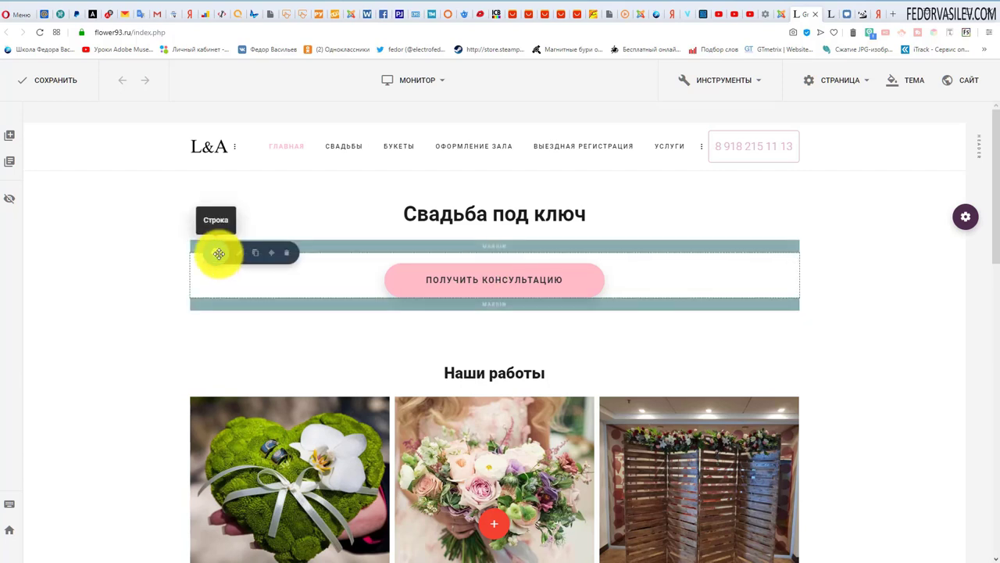
left_click(238, 254)
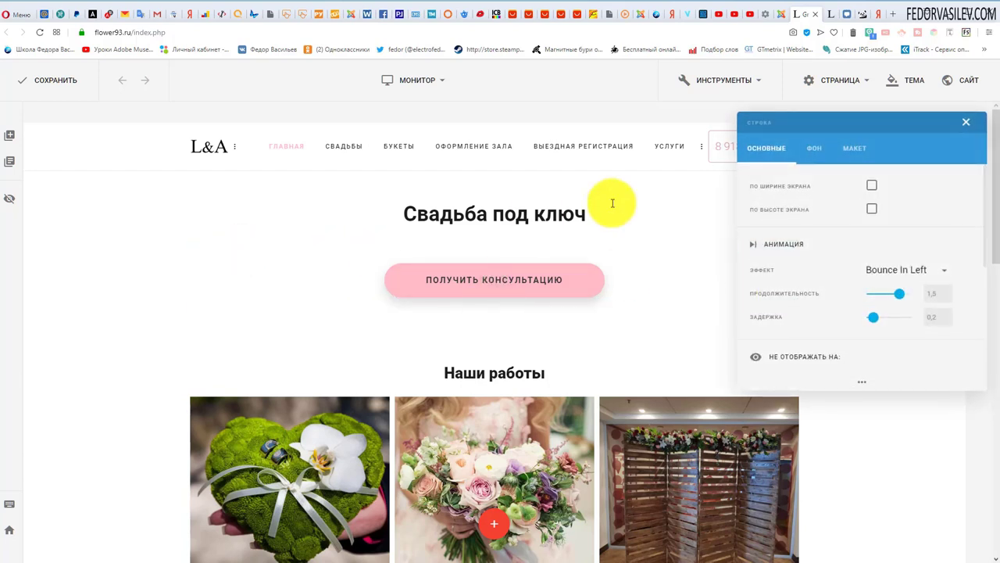
left_click(966, 122)
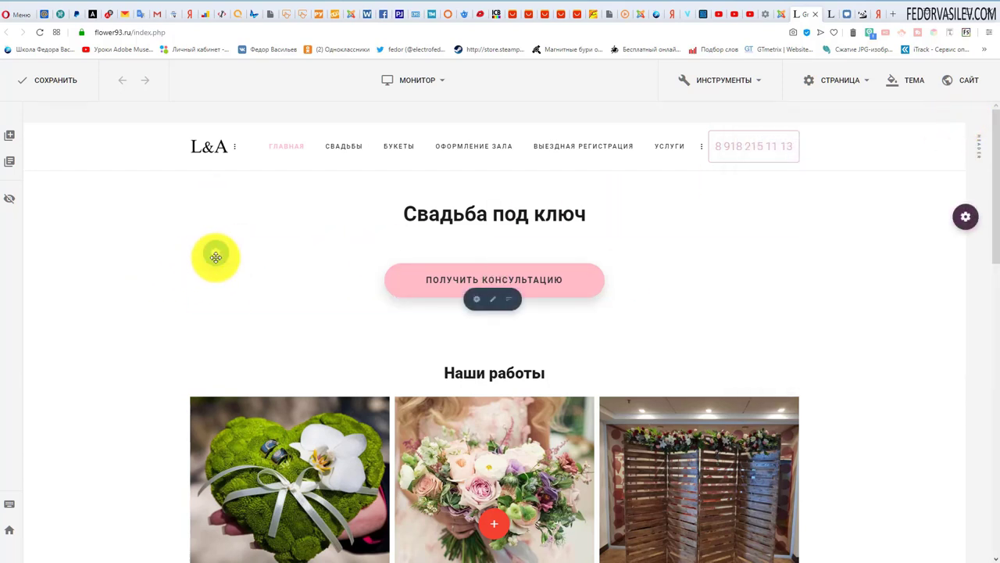
mouse_move(217, 257)
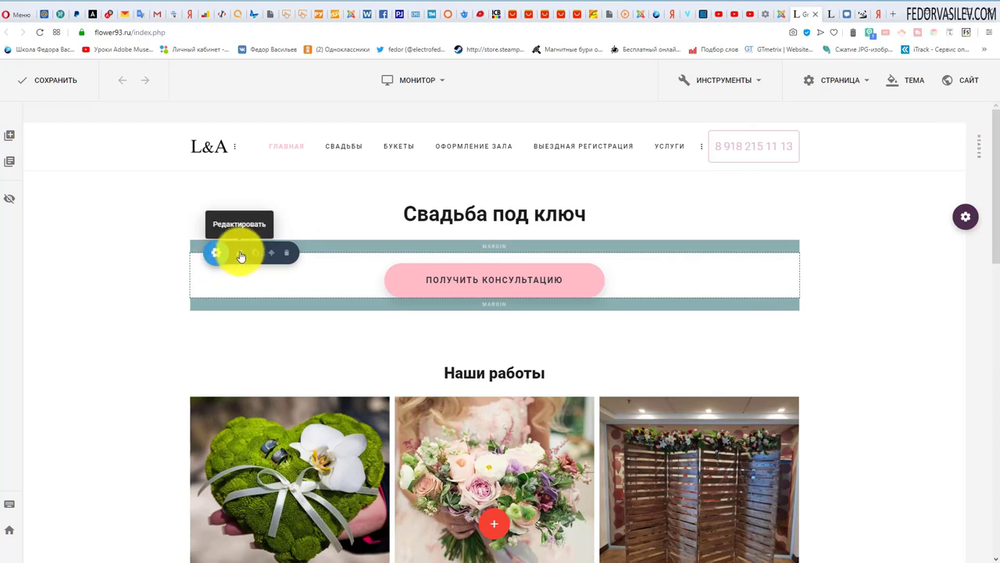
left_click(241, 256)
left_click_drag(780, 118, 297, 118)
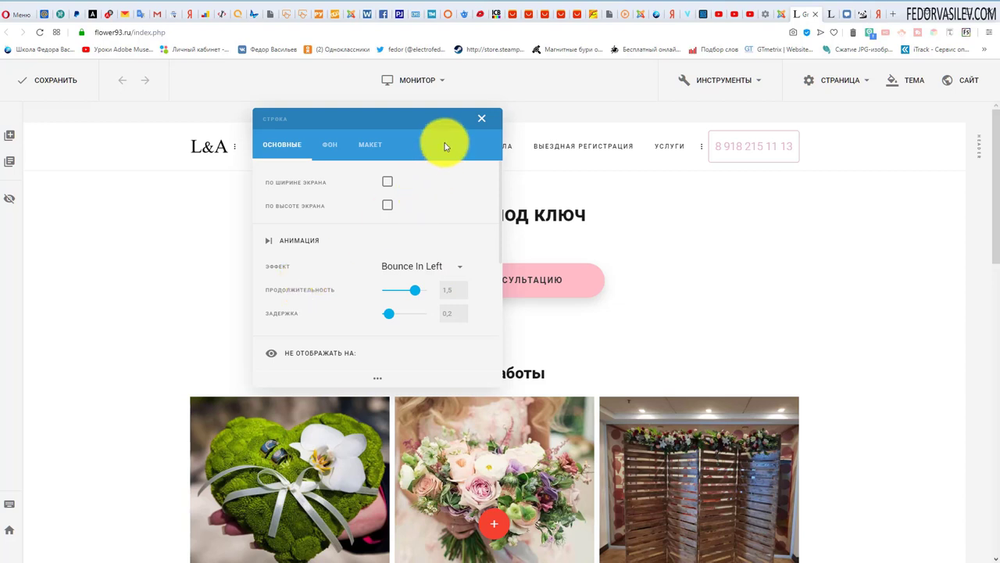
left_click(477, 124)
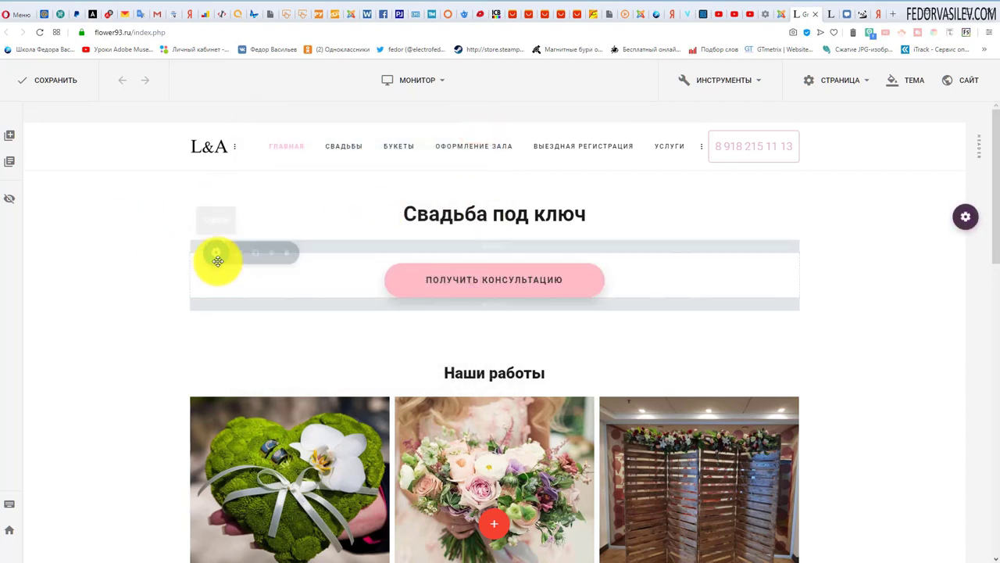
Examine the available animation effects for the ПОЛУЧИТЬ КОНСУЛЬТАЦИЮ button's row, and close the row settings without choosing another effect
left_click(241, 256)
left_click(386, 264)
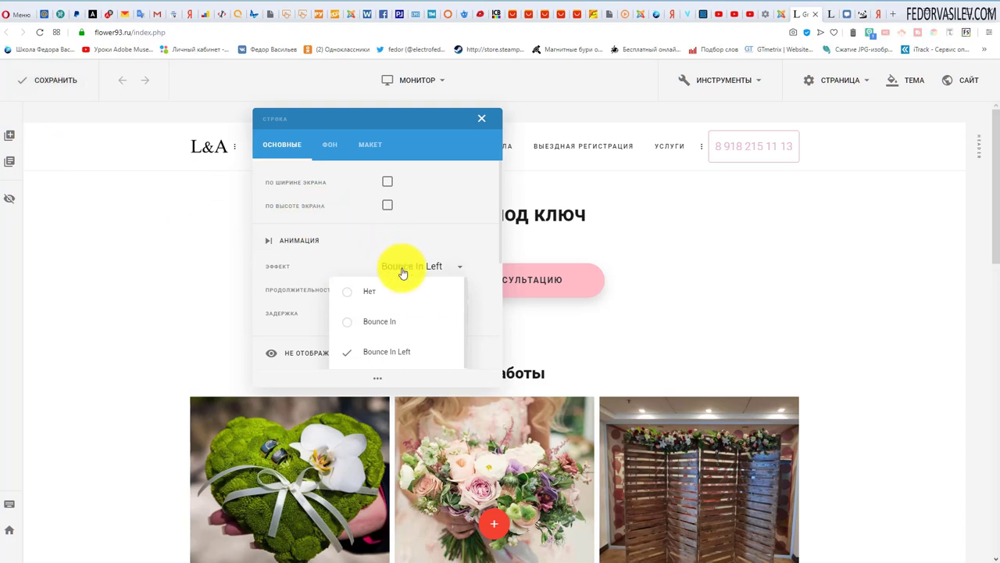
left_click(439, 217)
scroll(438, 212, "down", 2)
scroll(406, 235, "up", 1)
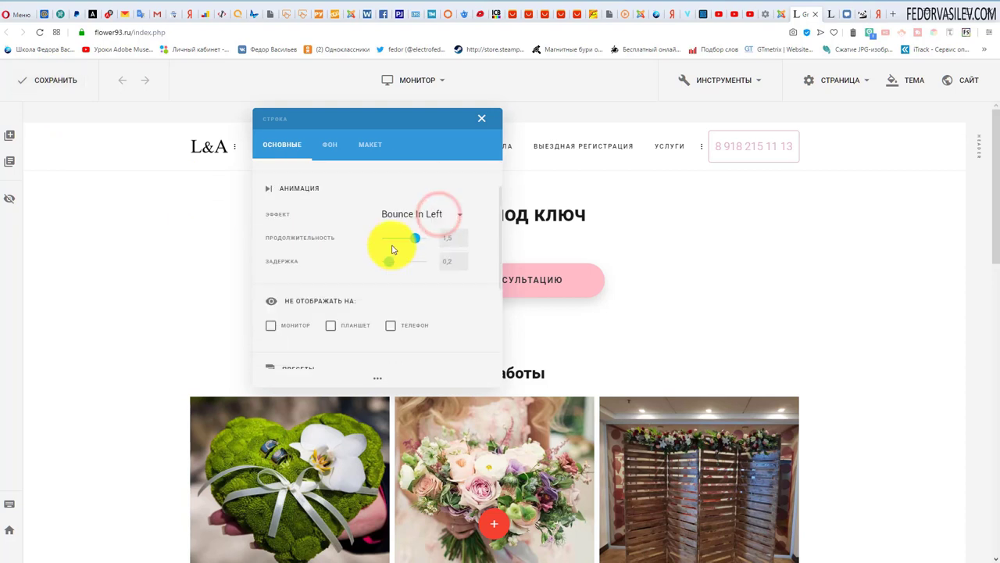
left_click(393, 226)
scroll(379, 270, "down", 3)
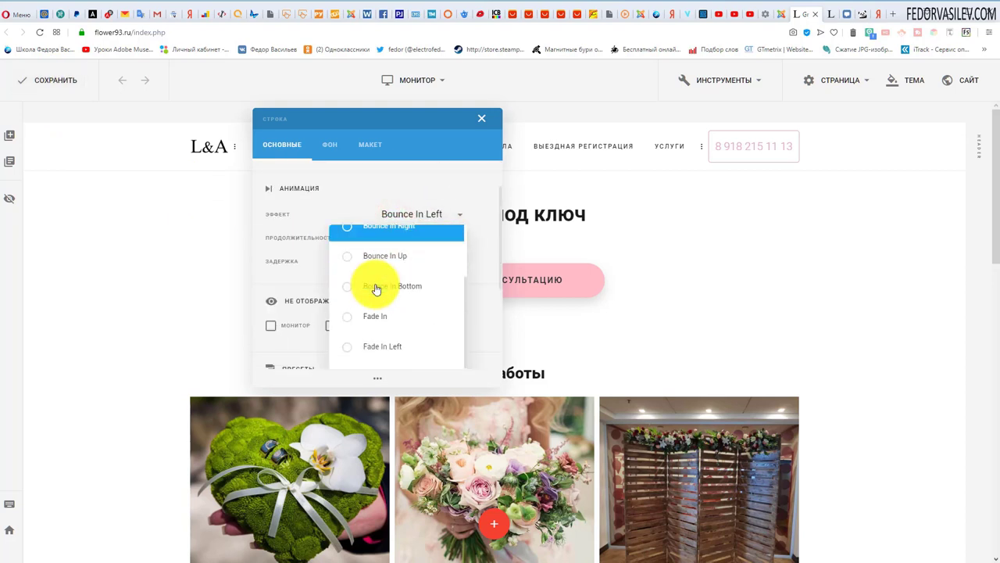
scroll(369, 285, "down", 1)
scroll(364, 297, "down", 3)
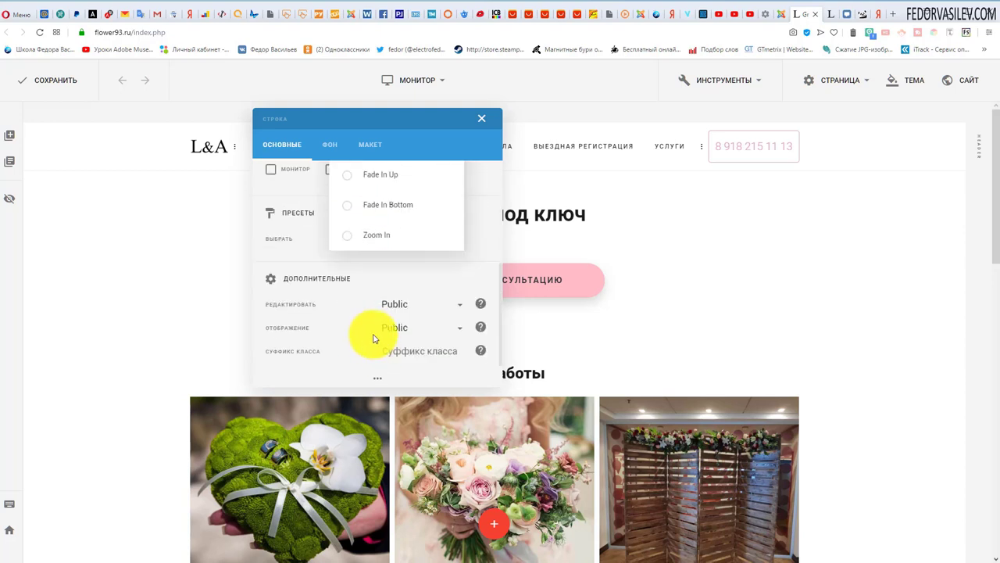
scroll(358, 320, "up", 2)
scroll(361, 195, "up", 5)
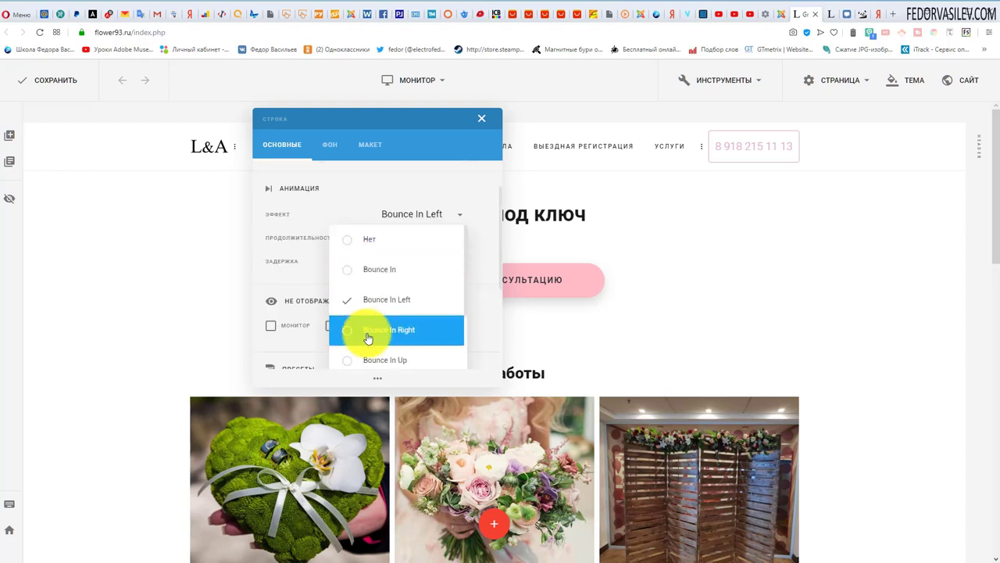
left_click(364, 201)
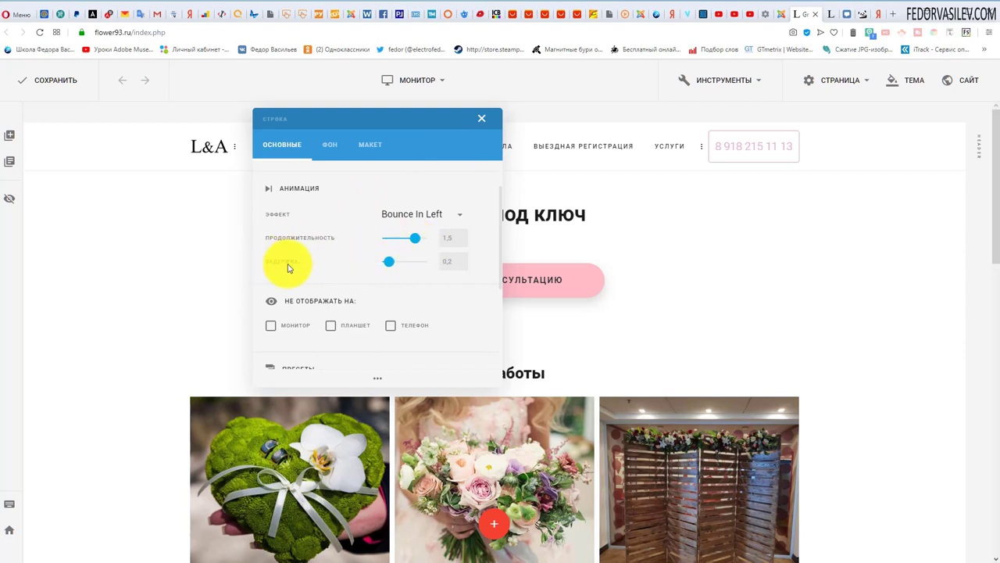
left_click(485, 119)
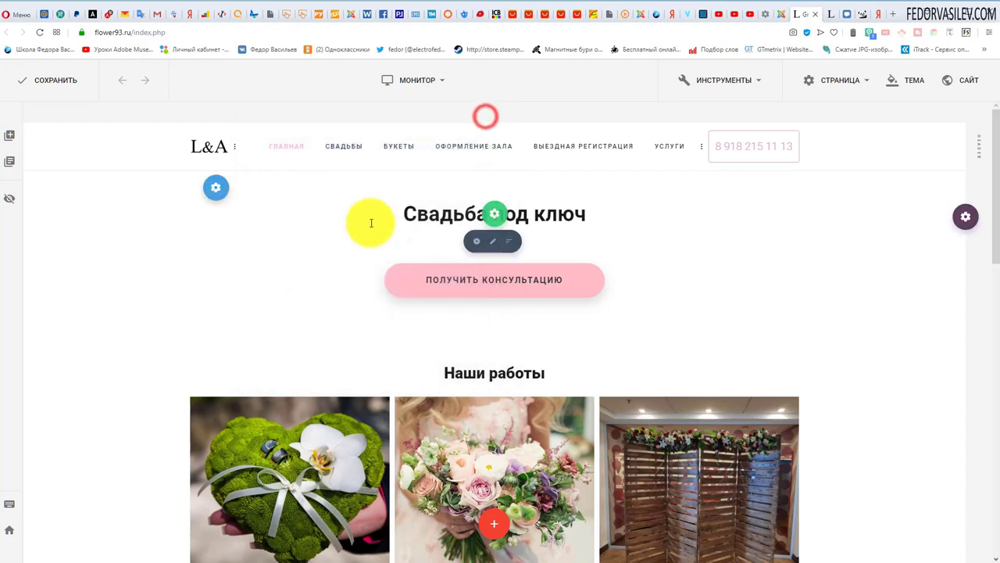
Check the typography settings of the heading "Свадьба под ключ" and close them without changes
left_click(512, 219)
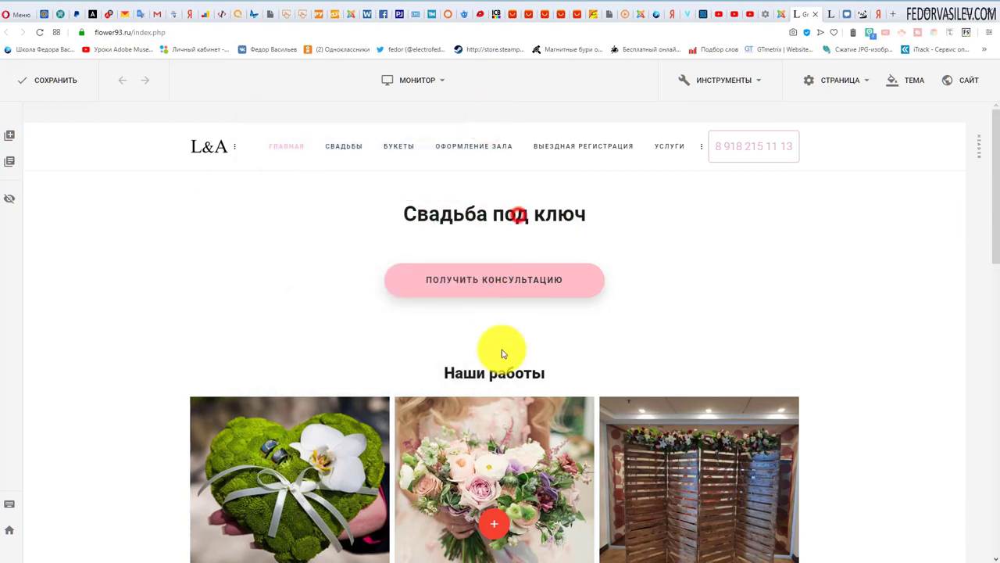
left_click(819, 138)
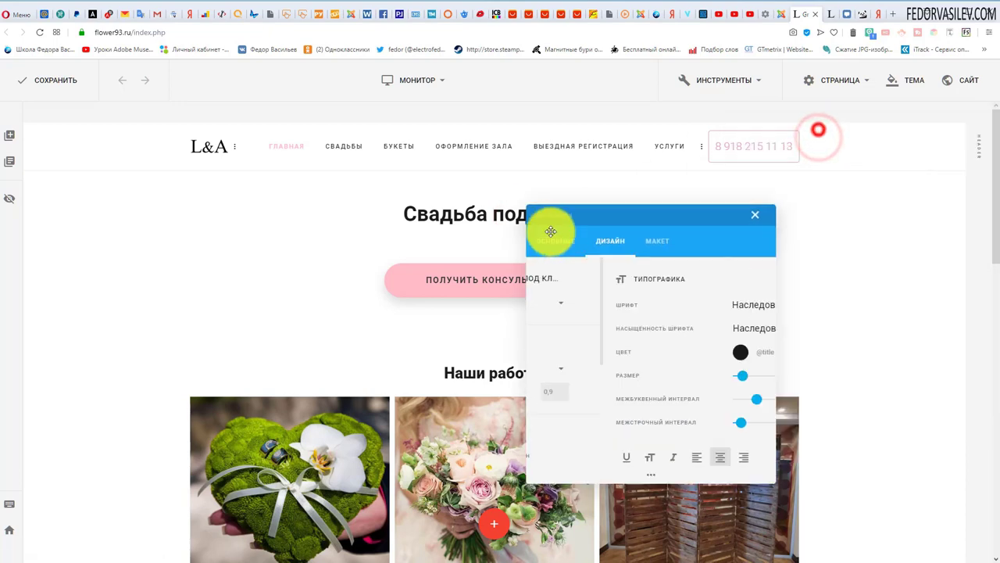
left_click(690, 226)
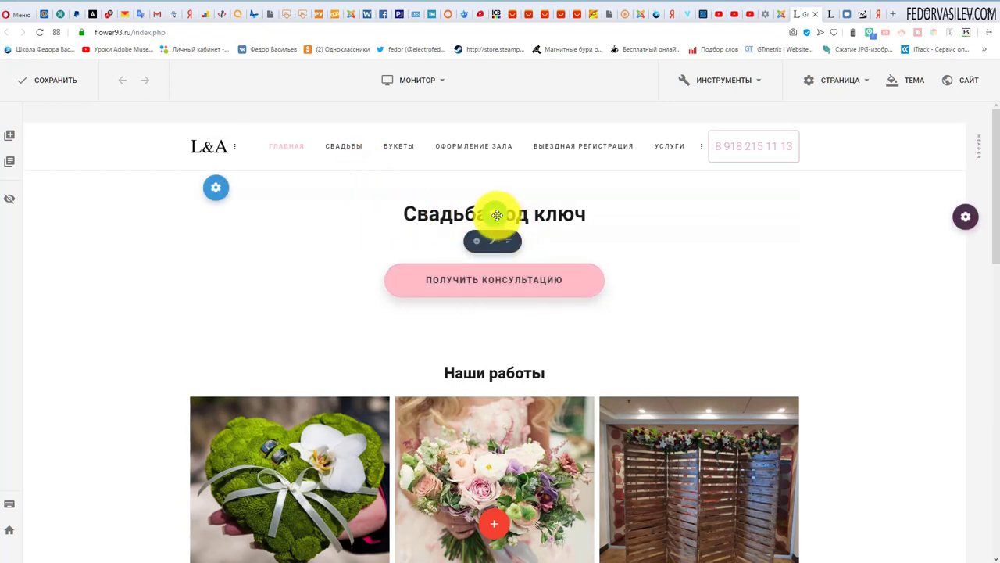
Open the Свадьбы page's SEO settings and examine its page title and meta description fields
left_click(838, 88)
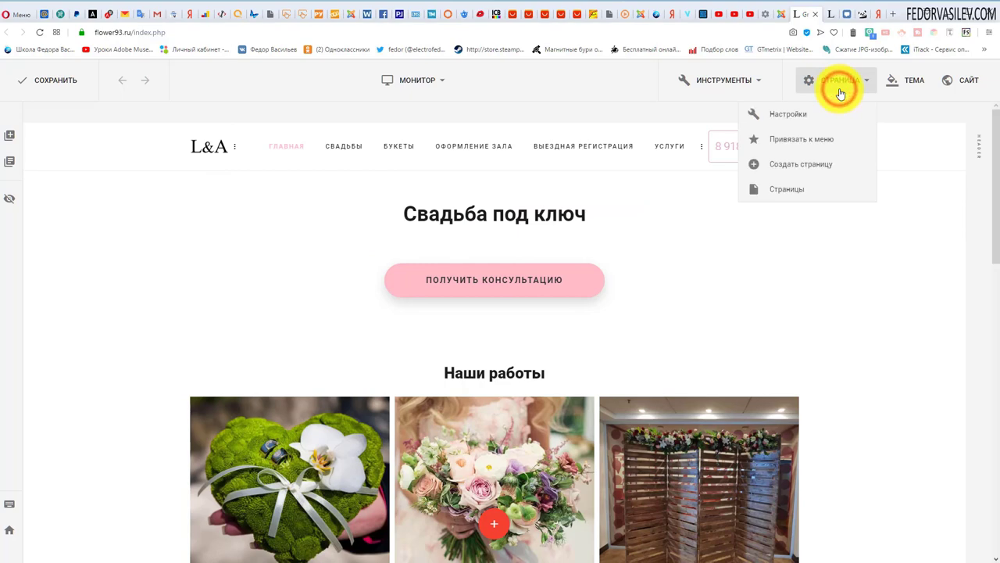
left_click(773, 115)
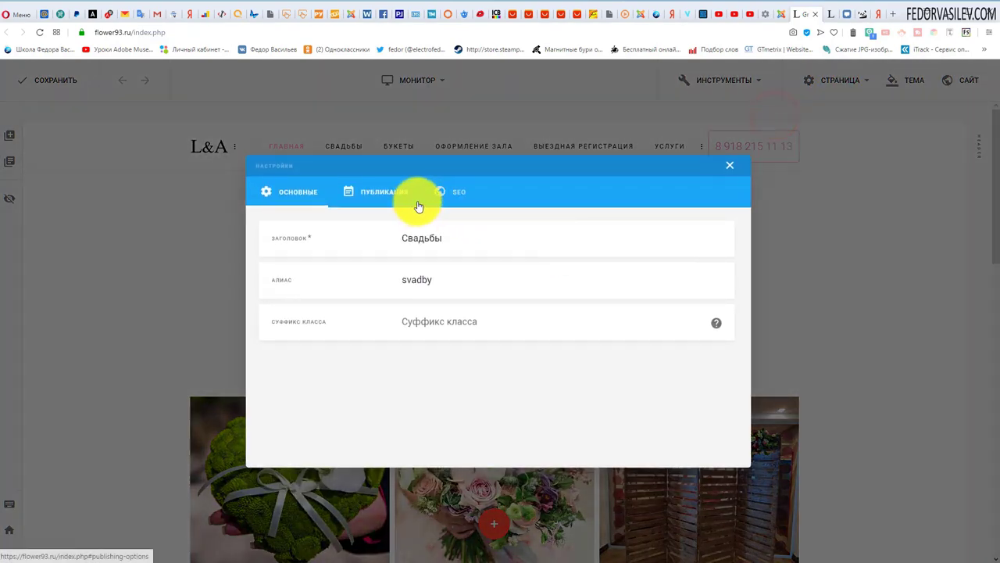
left_click(453, 191)
left_click_drag(630, 239, 520, 246)
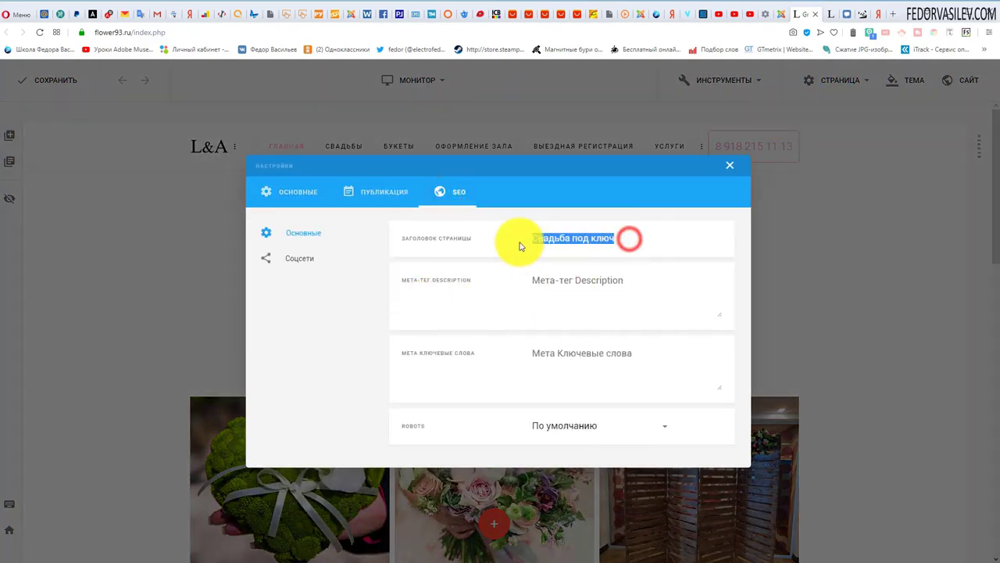
left_click(550, 281)
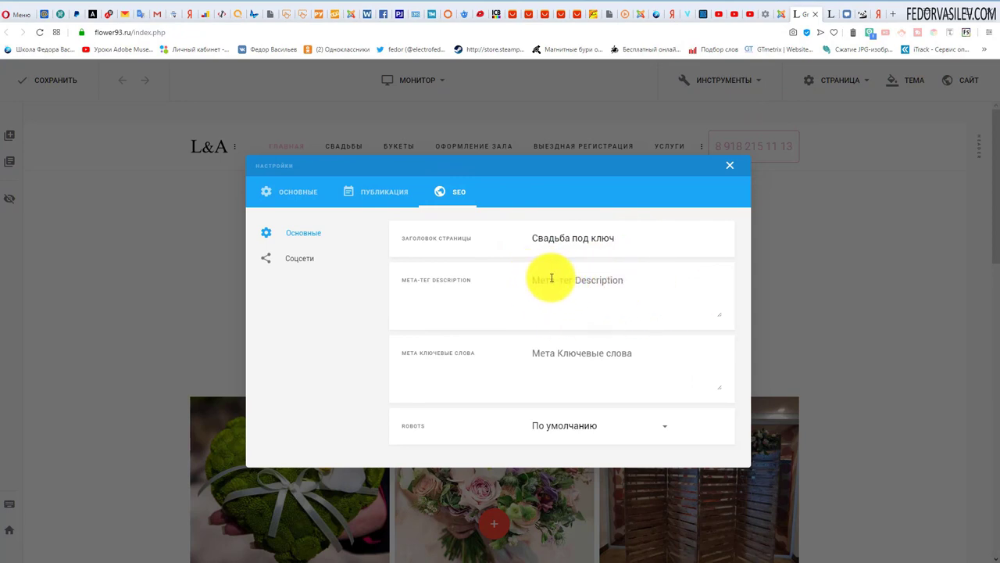
Review the page title "Свадьба под ключ" and the meta description field, and close the page settings without changes
left_click_drag(619, 236, 459, 289)
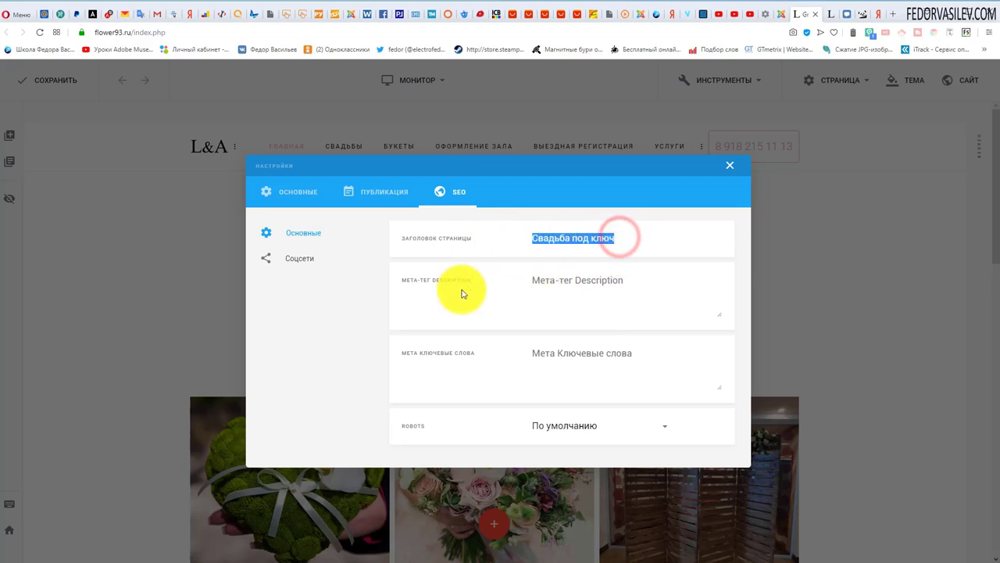
left_click(523, 274)
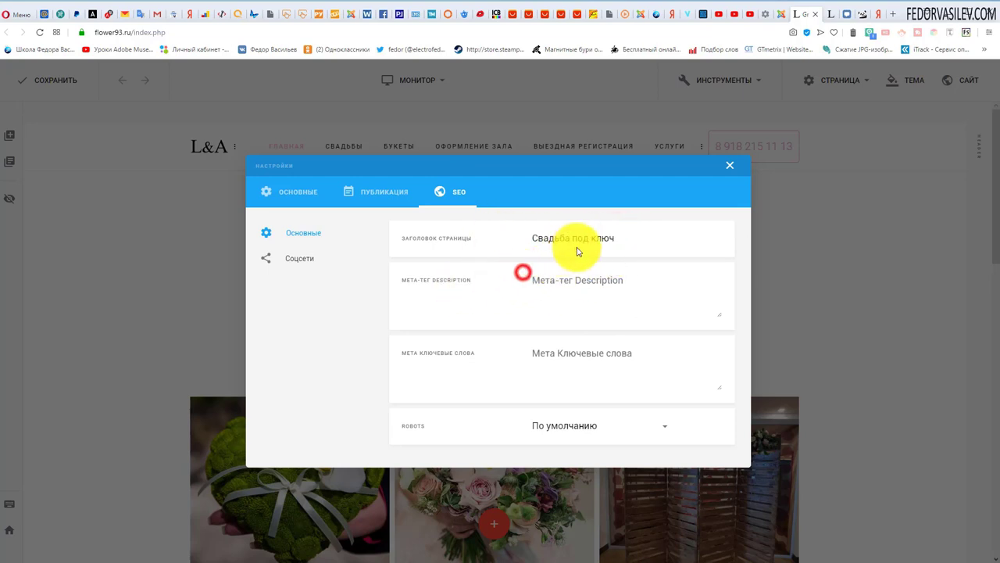
left_click_drag(625, 242, 536, 231)
left_click(556, 312)
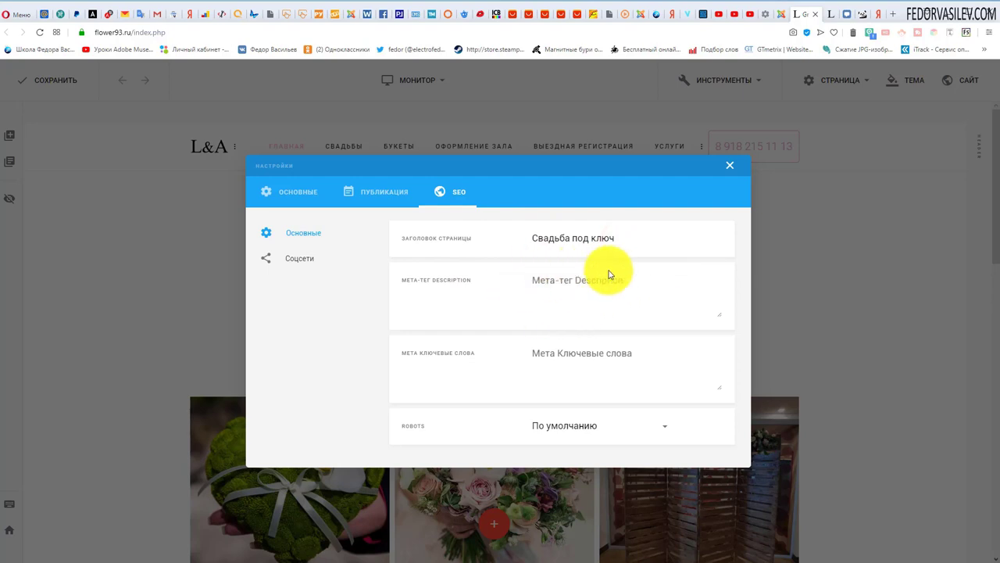
left_click(729, 164)
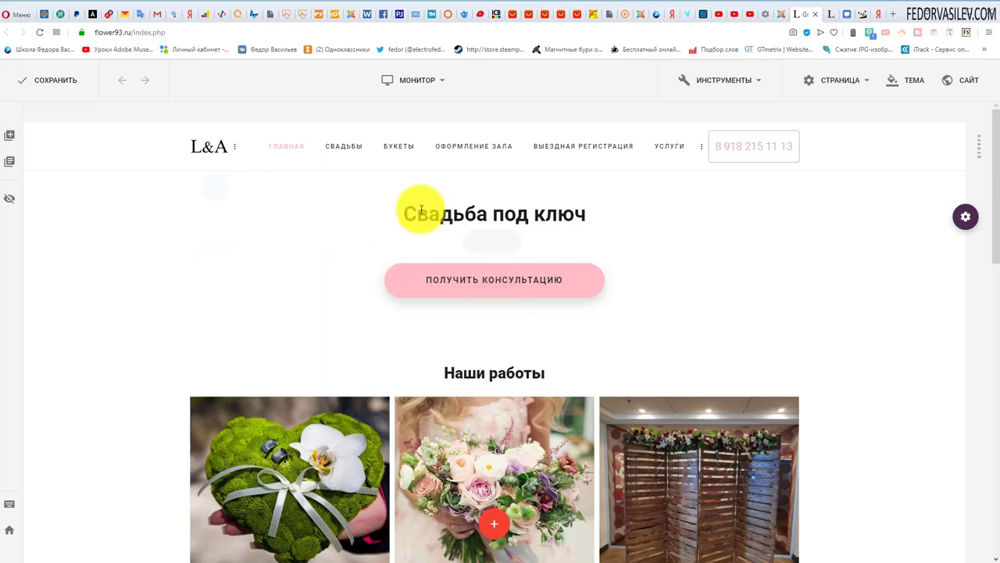
Look over the page from the heading "Свадьба под ключ" down through the Наши работы gallery
left_click(508, 208)
scroll(391, 281, "down", 1)
scroll(453, 313, "down", 10)
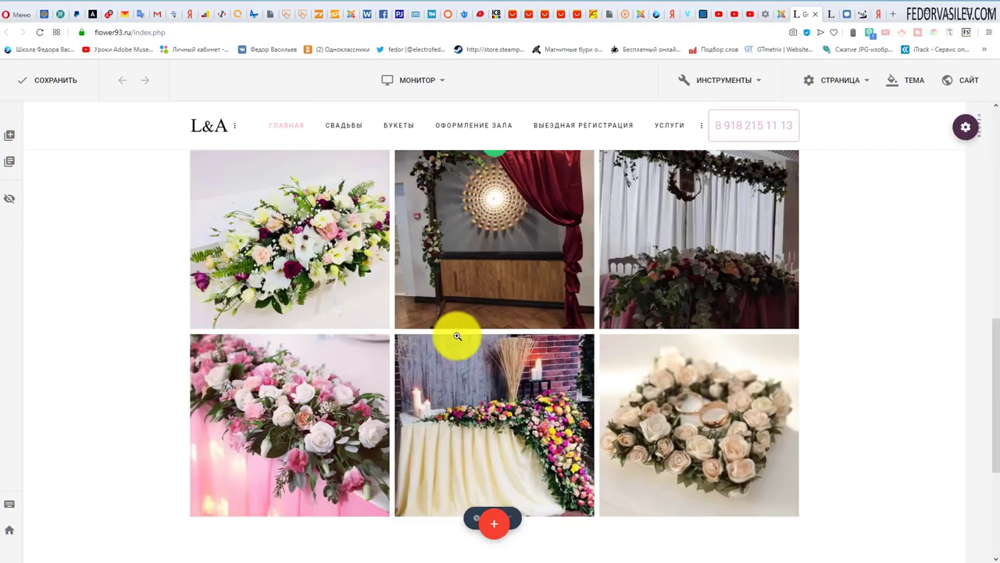
scroll(464, 351, "up", 11)
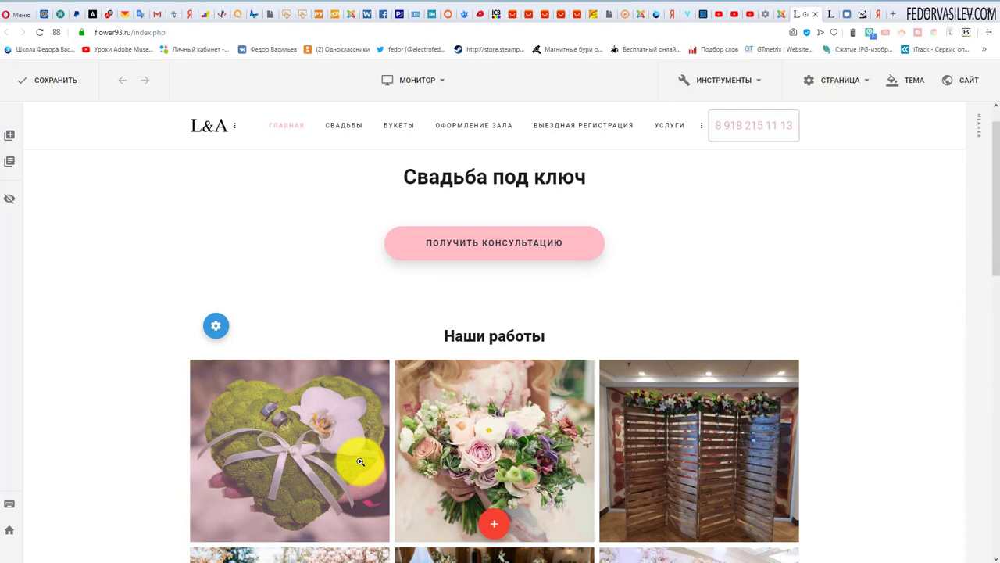
scroll(360, 461, "up", 1)
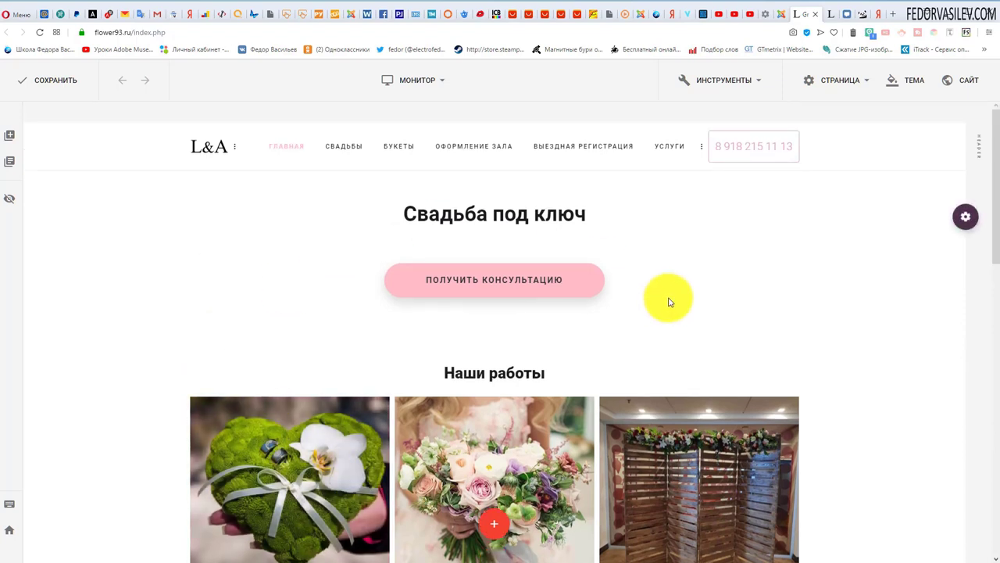
Add a Text element between the heading "Свадьба под ключ" and the ПОЛУЧИТЬ КОНСУЛЬТАЦИЮ button
mouse_move(424, 217)
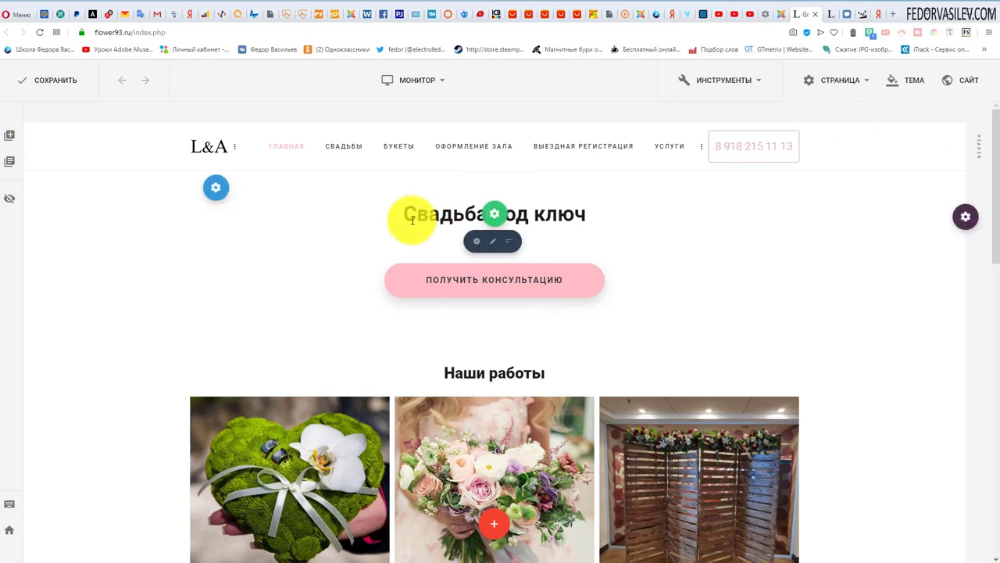
left_click(475, 243)
scroll(500, 329, "down", 1)
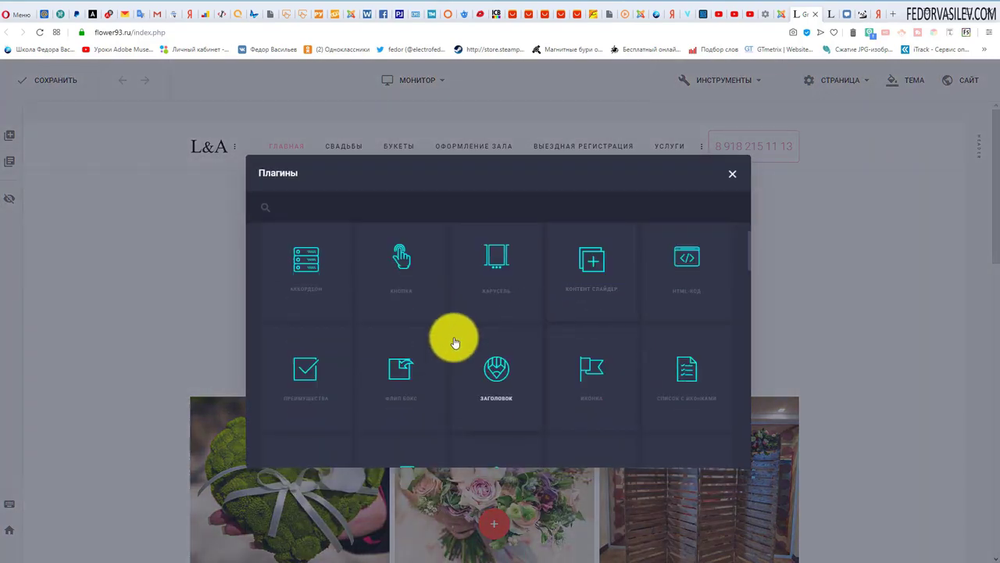
scroll(455, 332, "down", 3)
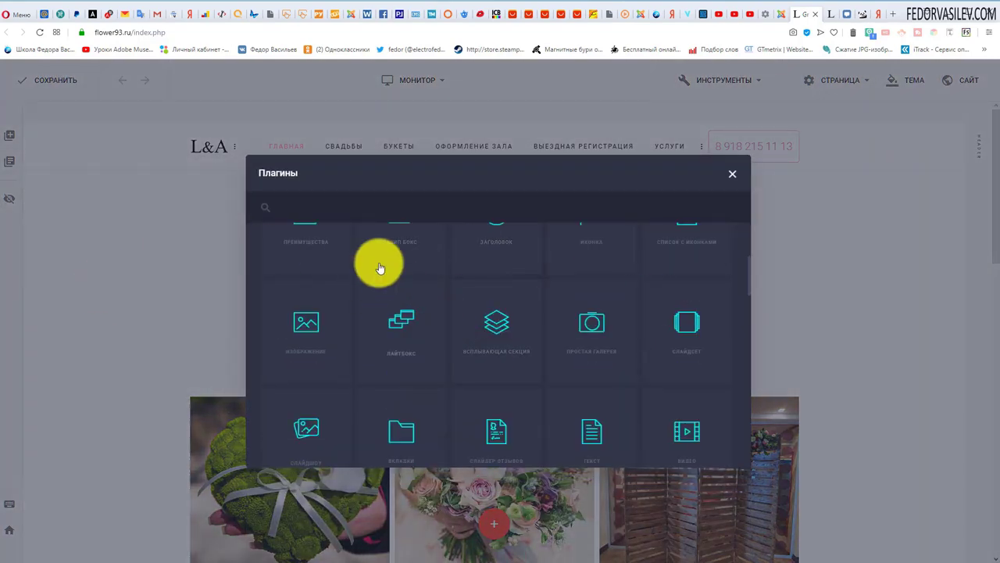
scroll(504, 291, "down", 1)
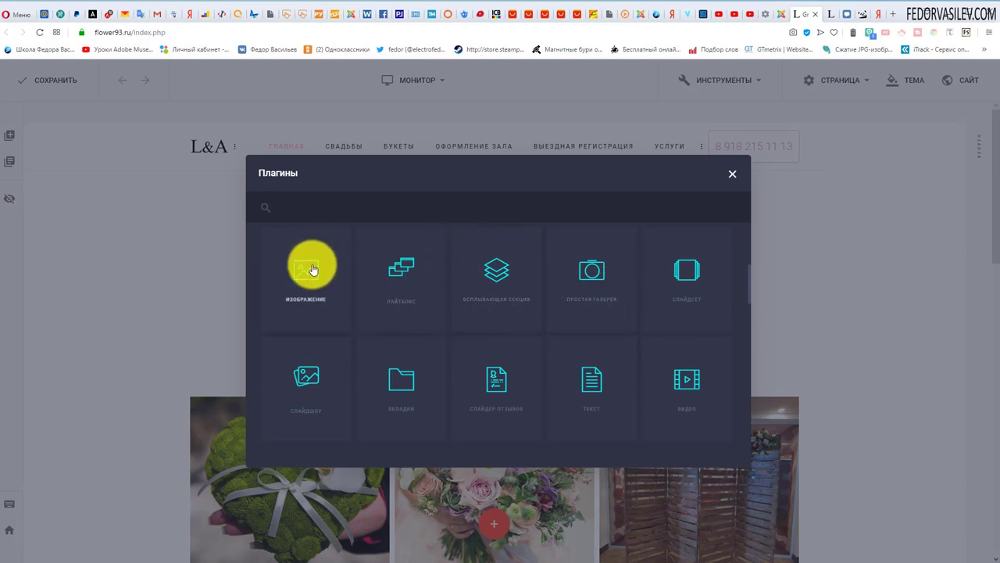
scroll(533, 307, "down", 1)
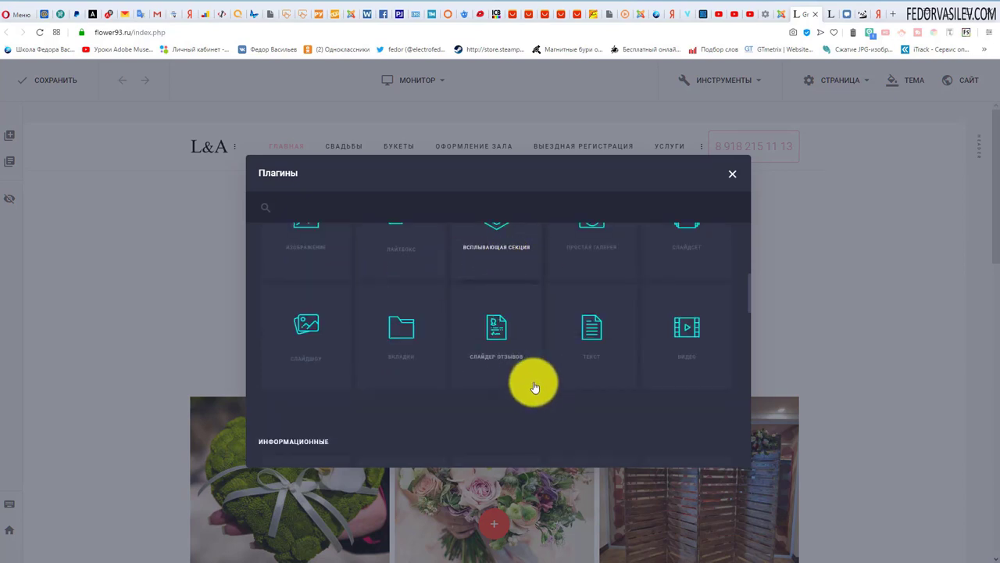
left_click(592, 332)
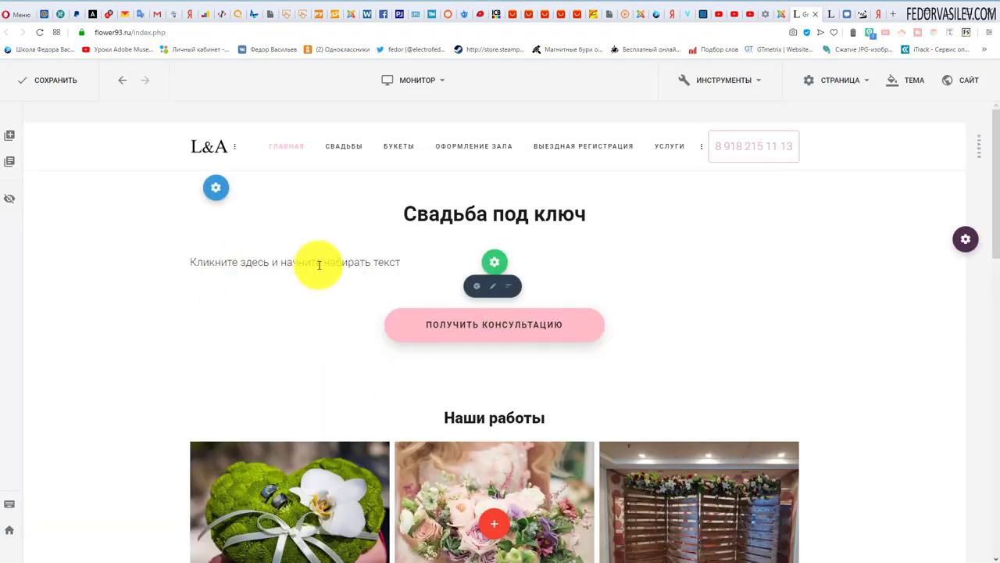
Open the new text element's settings and select its placeholder text in the editor
left_click(516, 263)
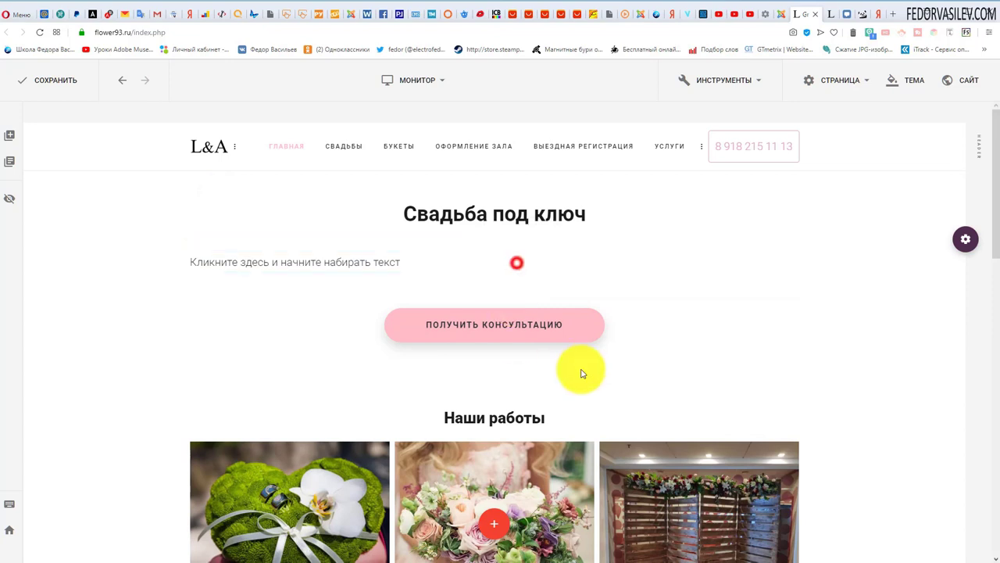
left_click(943, 122)
left_click_drag(700, 219, 482, 220)
left_click_drag(573, 121, 475, 257)
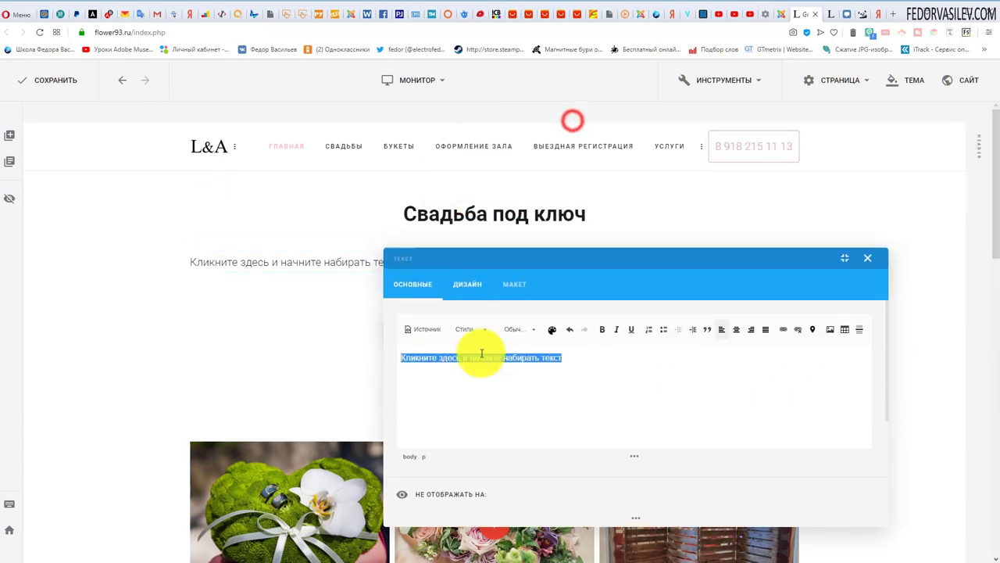
left_click(496, 391)
left_click_drag(575, 354, 333, 357)
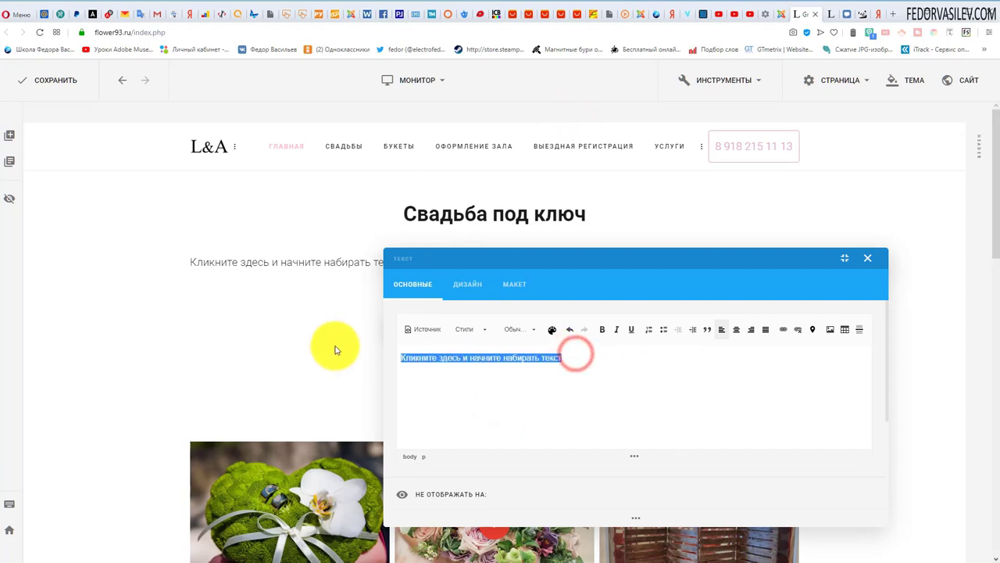
Centre the new text element's paragraph beneath the heading "Свадьба под ключ"
left_click_drag(452, 258, 210, 428)
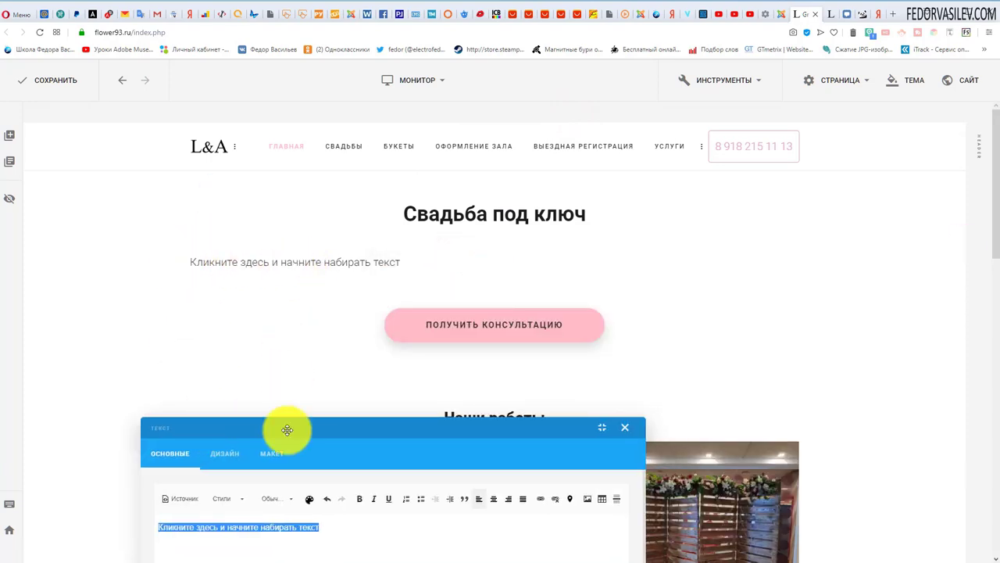
left_click_drag(287, 430, 441, 290)
left_click(388, 312)
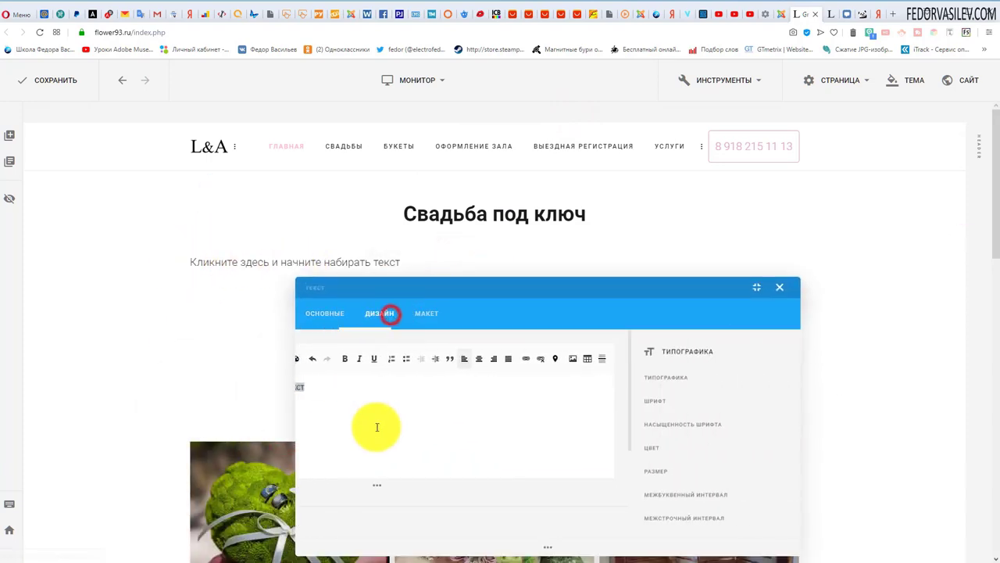
left_click(412, 513)
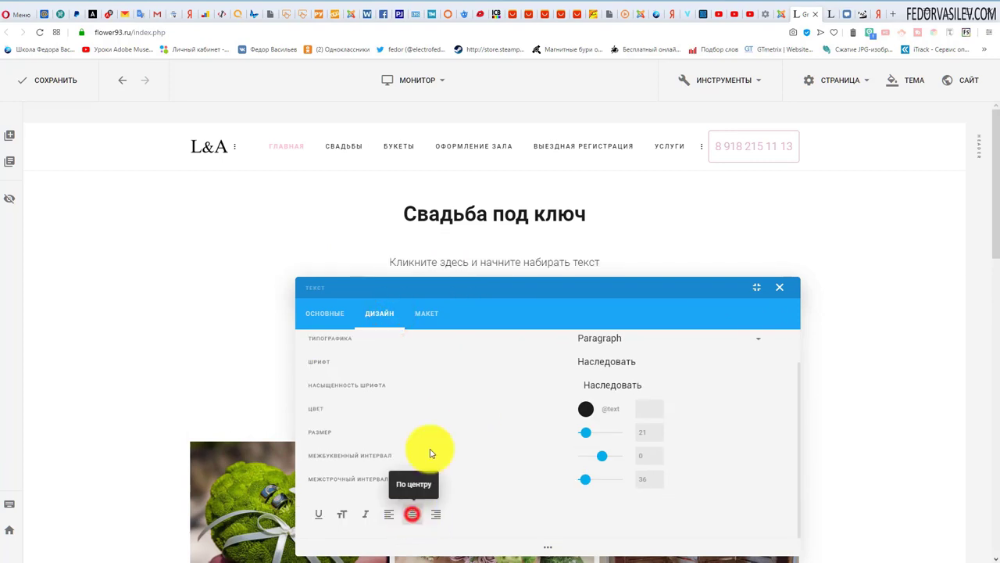
left_click_drag(466, 282, 403, 466)
left_click(491, 266)
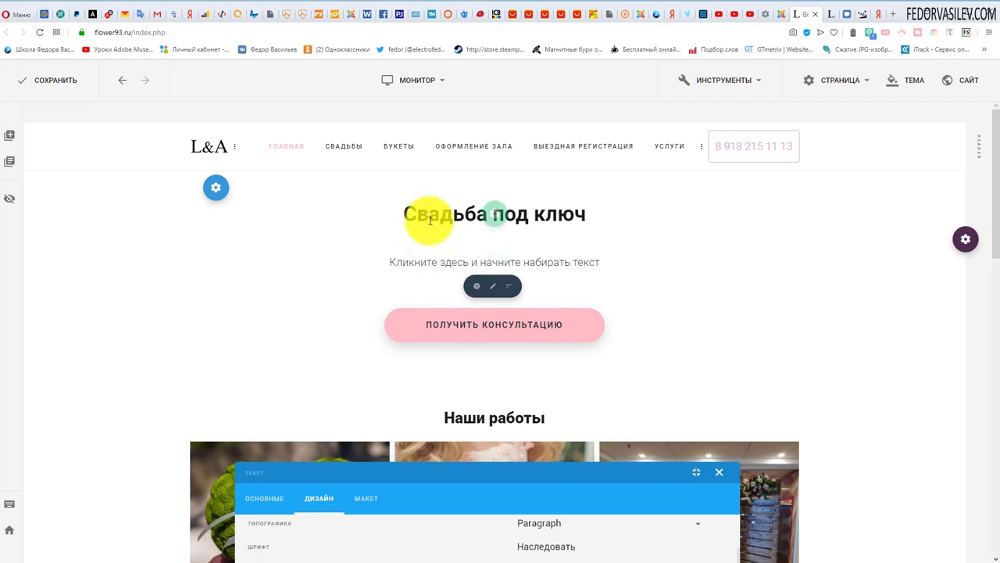
Set the text element's top outer margin to 0 and close its settings
left_click_drag(529, 495, 621, 210)
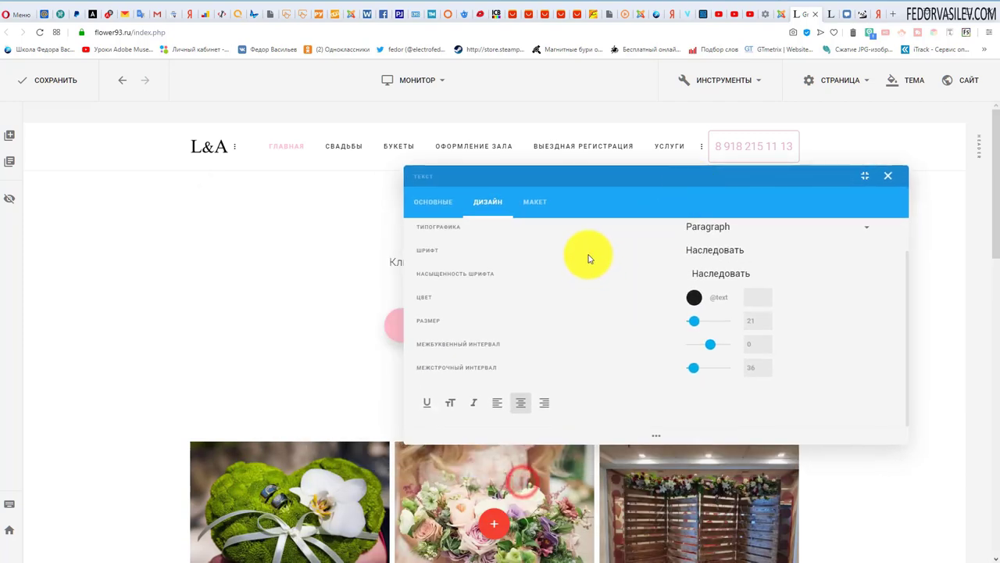
left_click(534, 201)
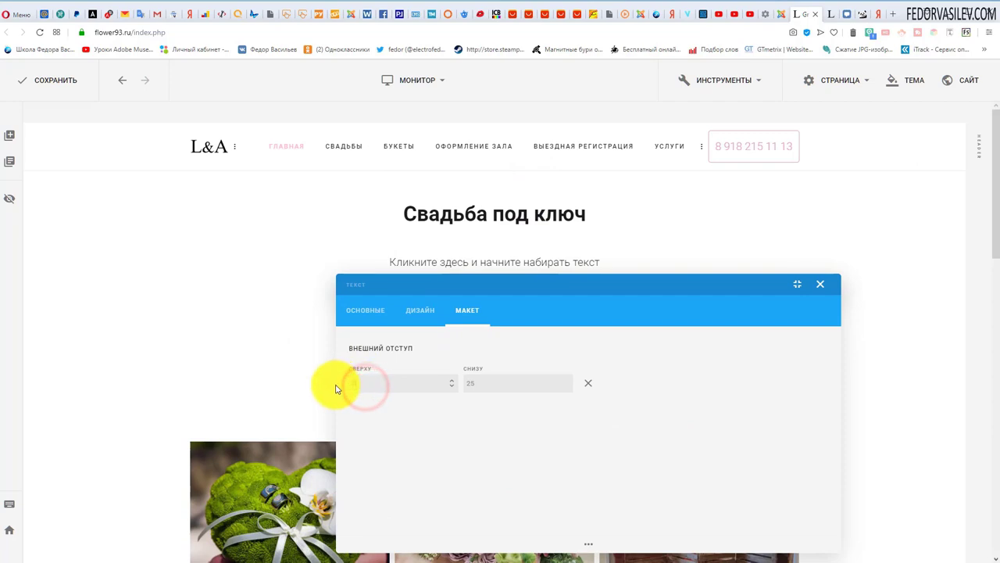
left_click(373, 283)
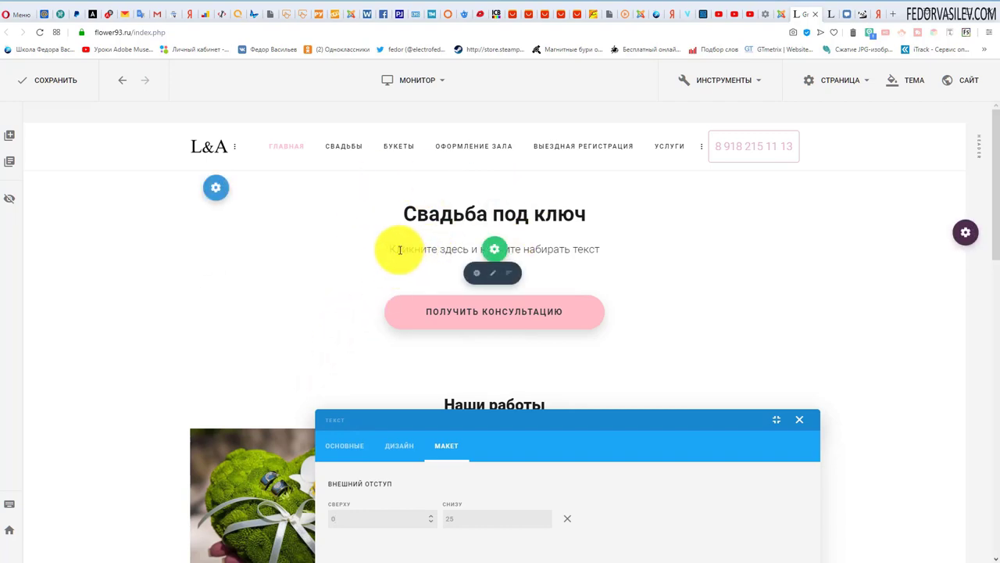
left_click(803, 424)
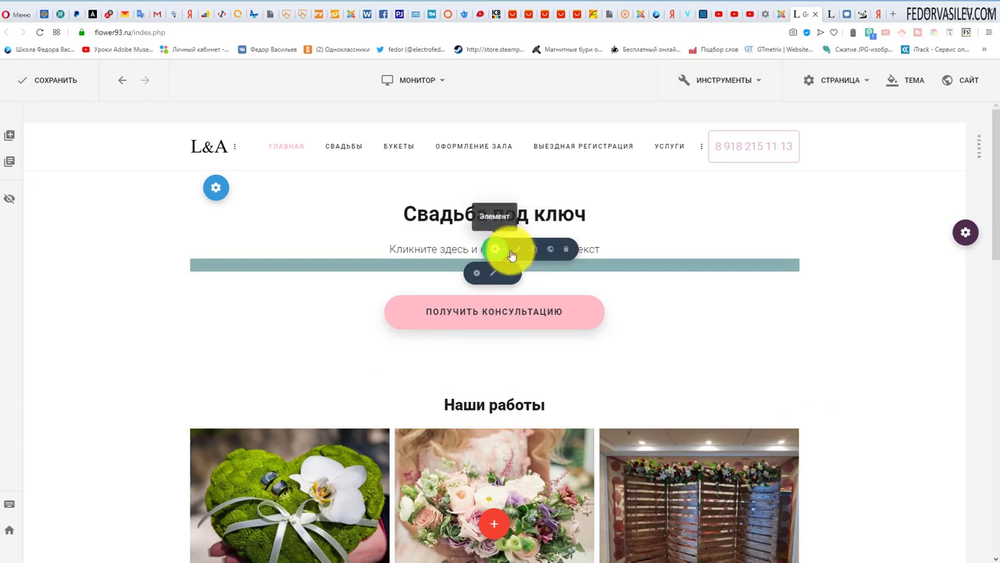
Replace the placeholder text under the heading with the sample text "asdasdasdssds" directly on the page
left_click(426, 253)
left_click_drag(393, 250, 626, 247)
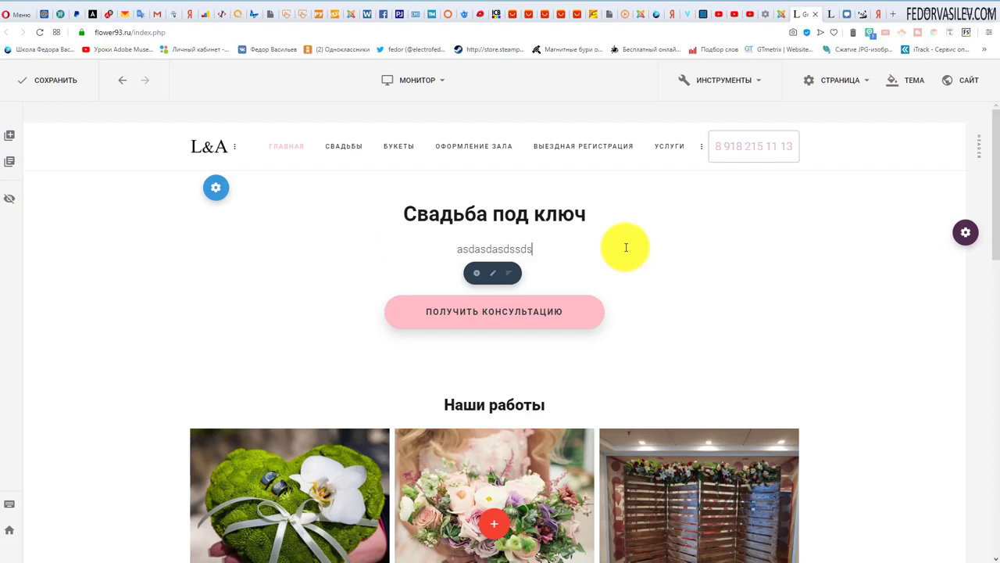
left_click(790, 351)
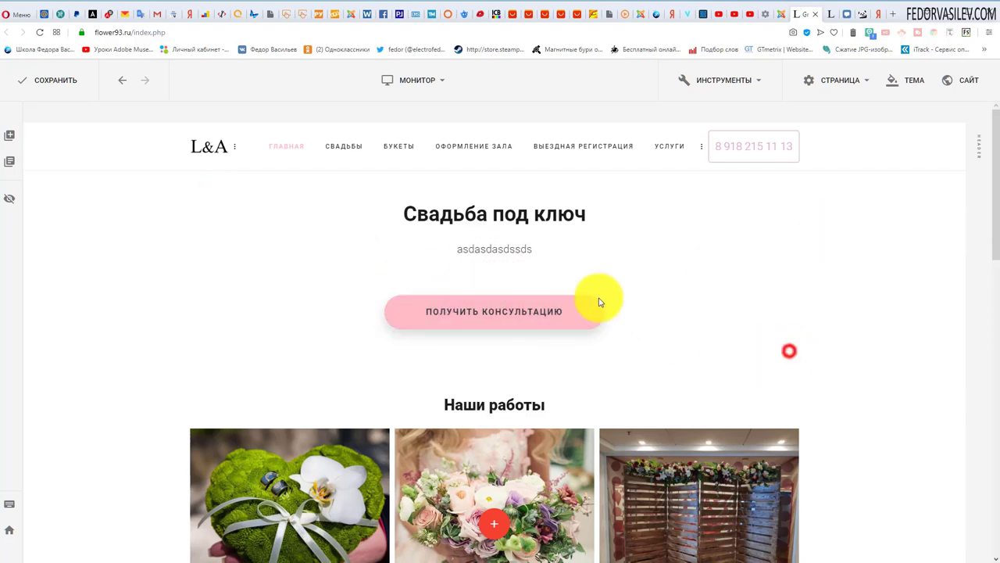
Delete the sample text element from beneath the heading "Свадьба под ключ"
mouse_move(500, 232)
left_click(566, 250)
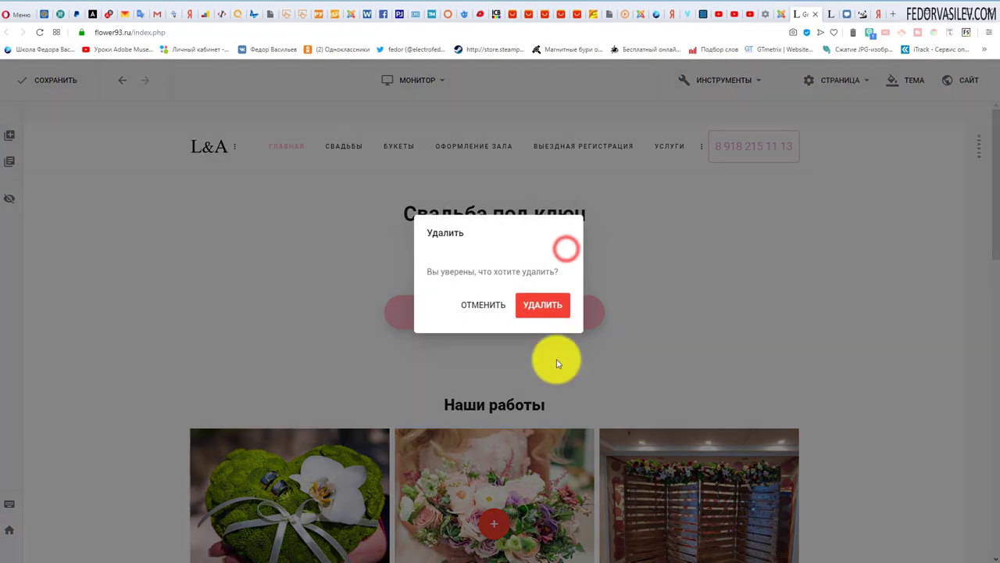
left_click(552, 306)
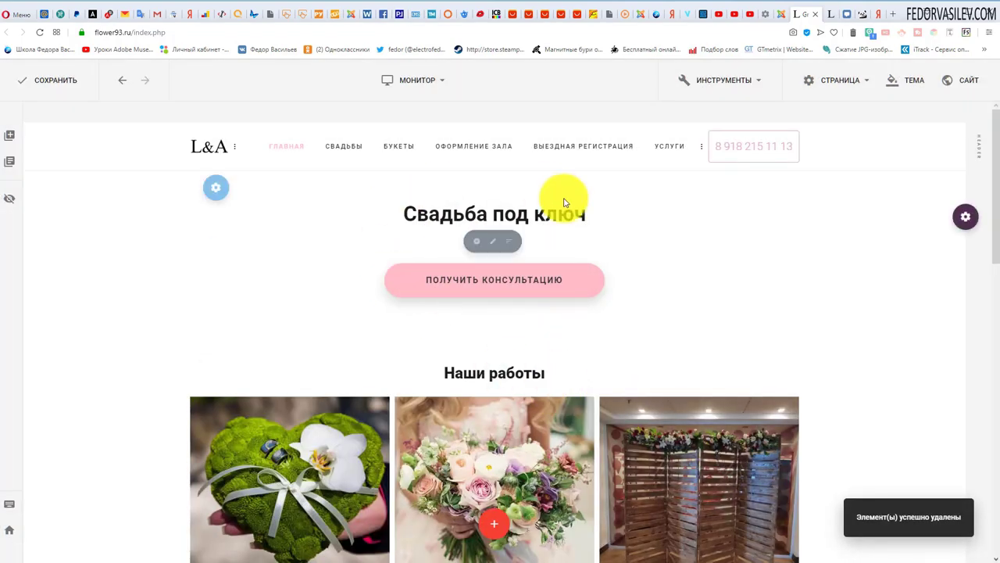
Open the Наши работы gallery's settings and the item settings of its first image, 1.jpeg
mouse_move(522, 224)
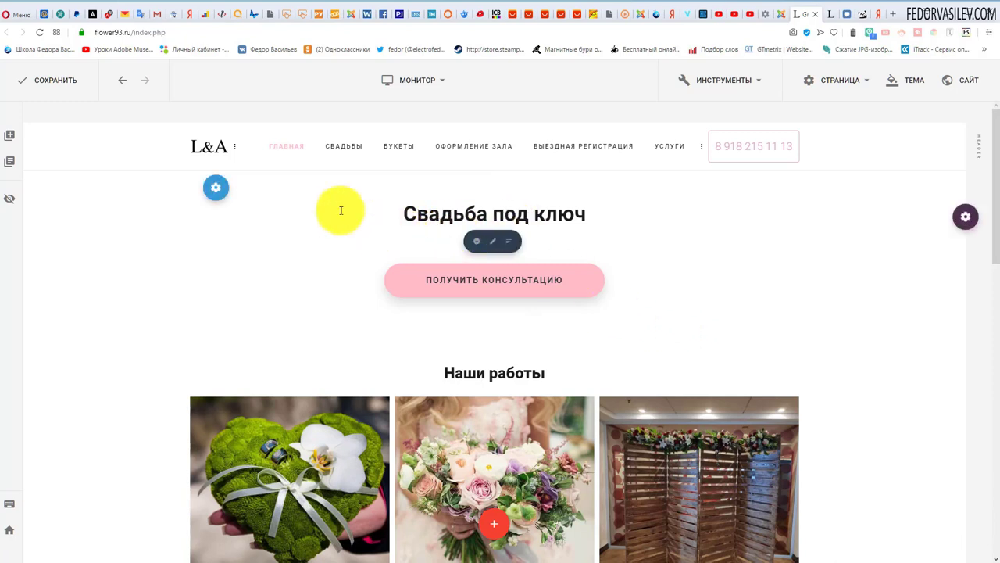
mouse_move(395, 217)
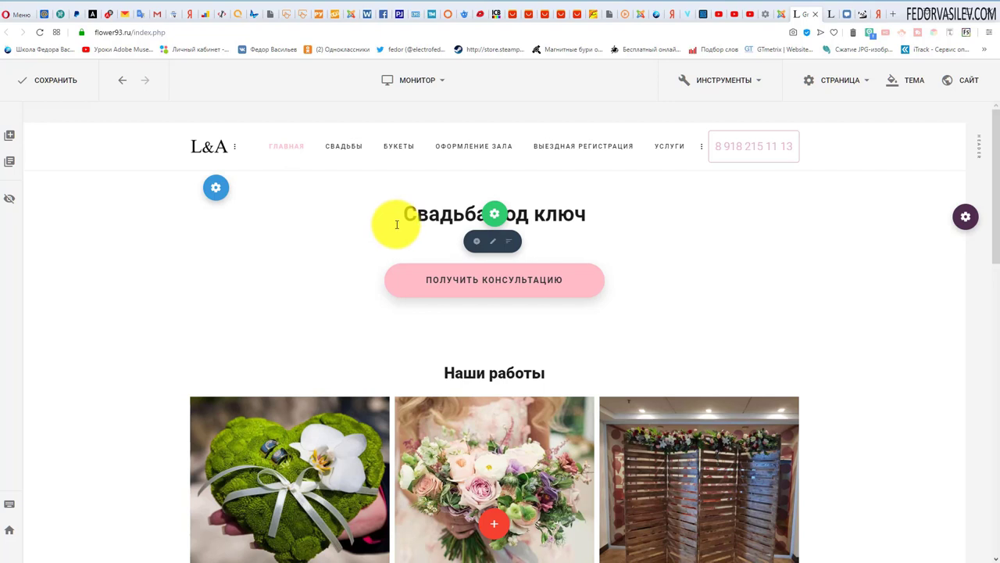
mouse_move(289, 280)
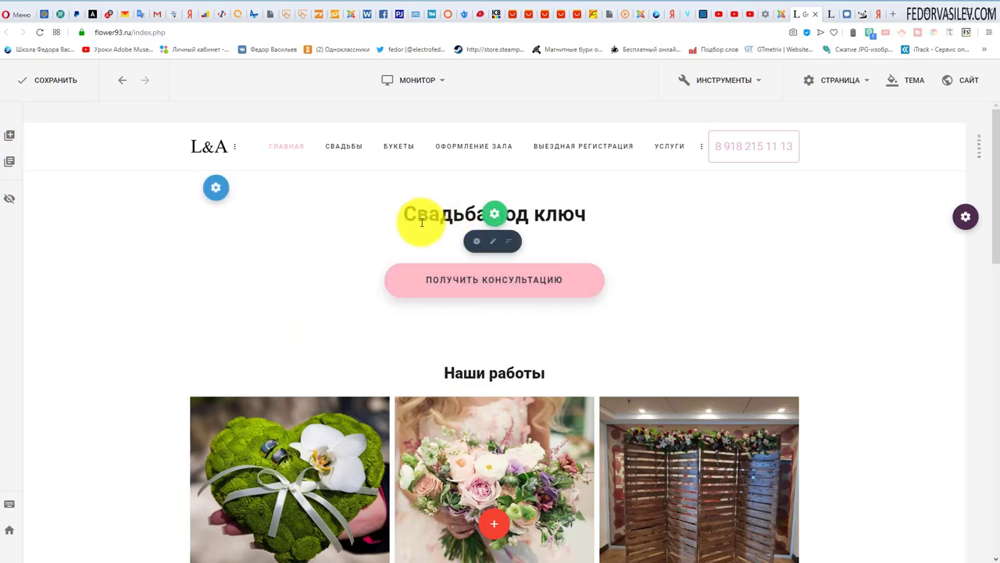
scroll(468, 297, "down", 2)
scroll(469, 297, "down", 3)
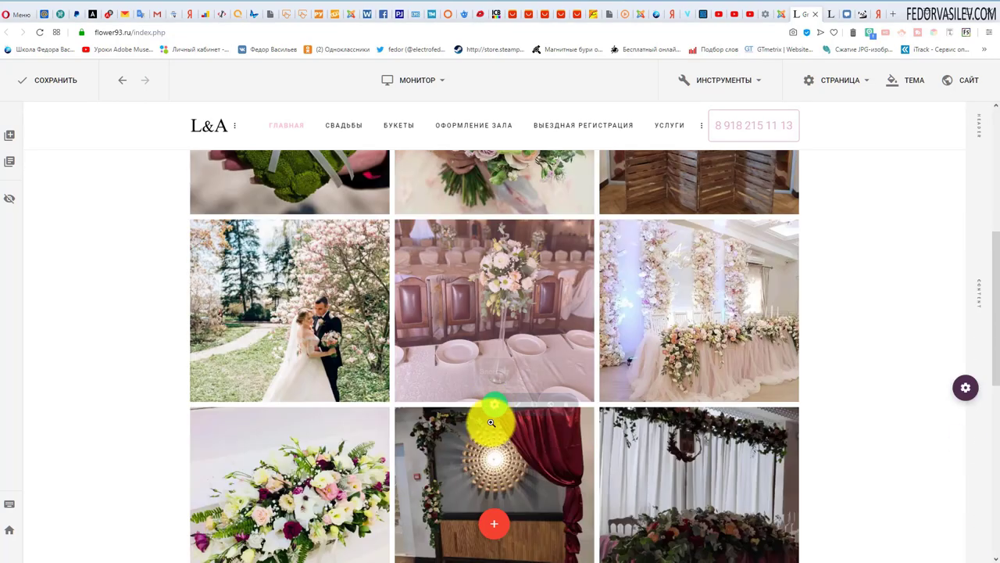
left_click(518, 410)
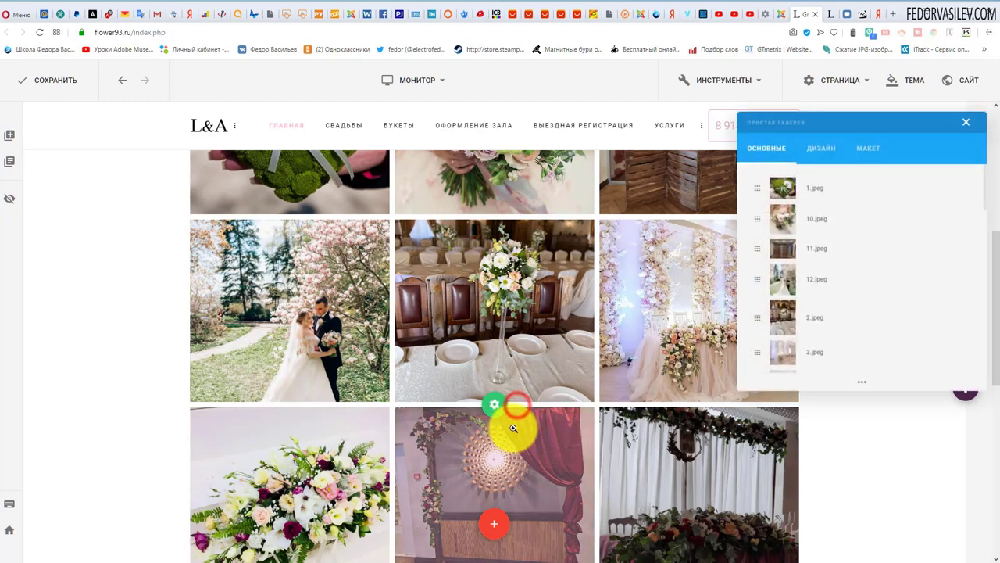
left_click_drag(832, 125, 431, 257)
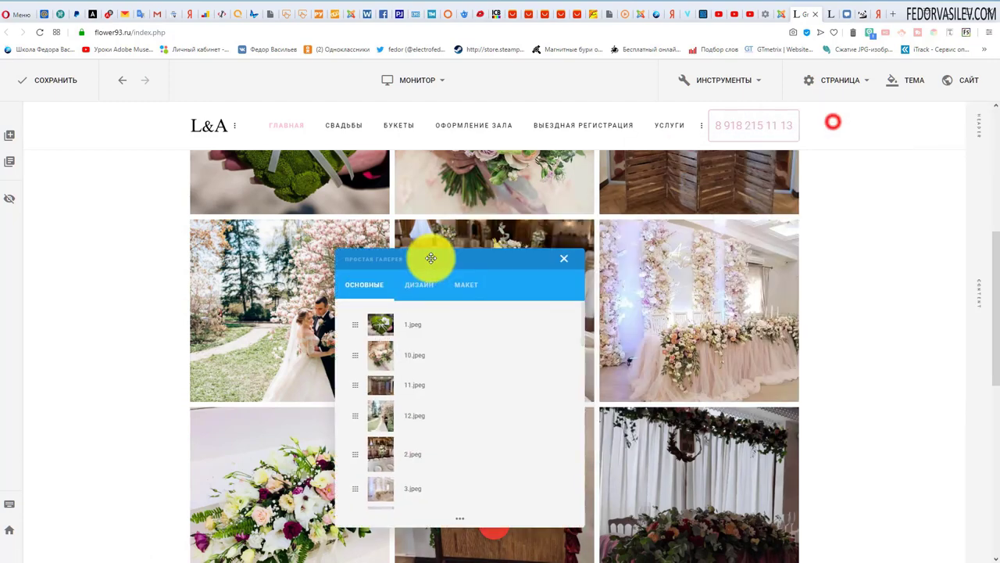
left_click(530, 327)
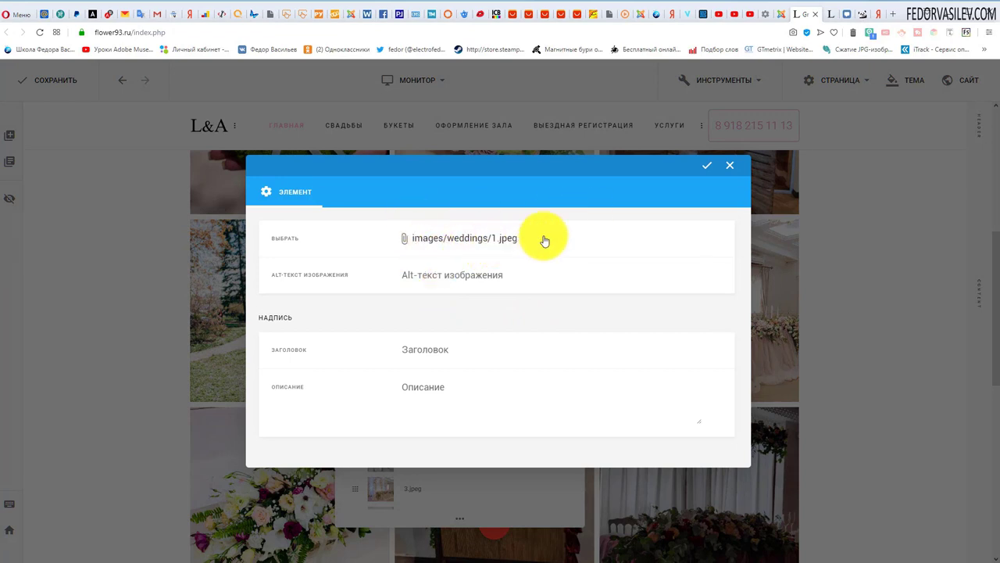
Close the image item and gallery settings, and examine the photos across the whole Наши работы gallery
left_click(727, 171)
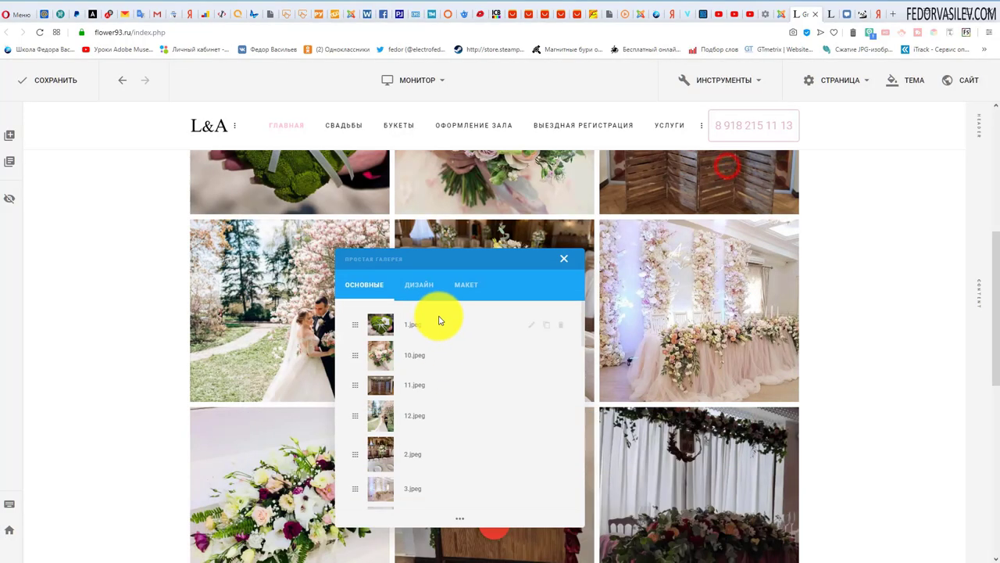
left_click(562, 261)
scroll(414, 343, "up", 4)
scroll(424, 328, "down", 5)
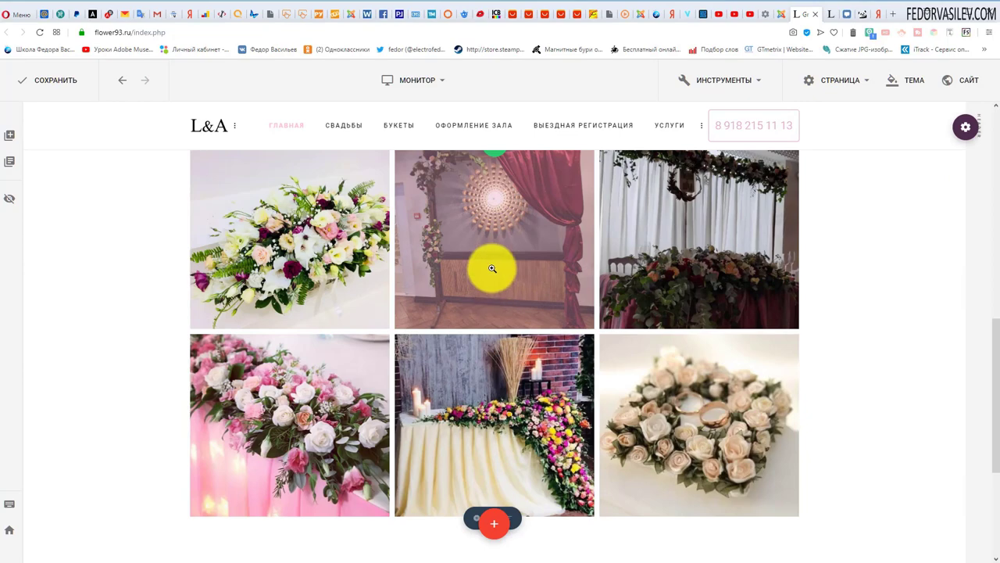
scroll(492, 268, "down", 2)
scroll(536, 335, "up", 5)
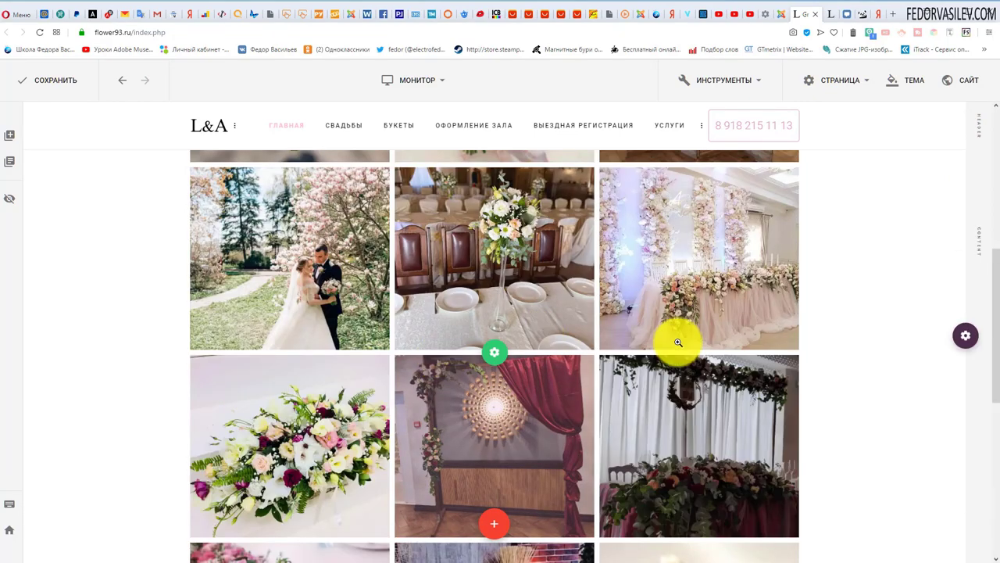
scroll(521, 386, "up", 2)
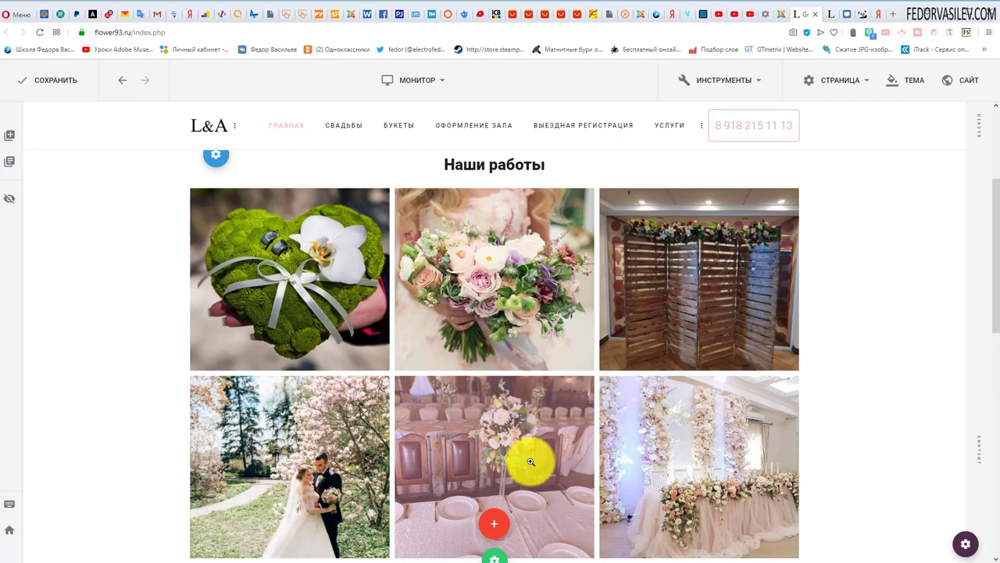
scroll(531, 462, "up", 1)
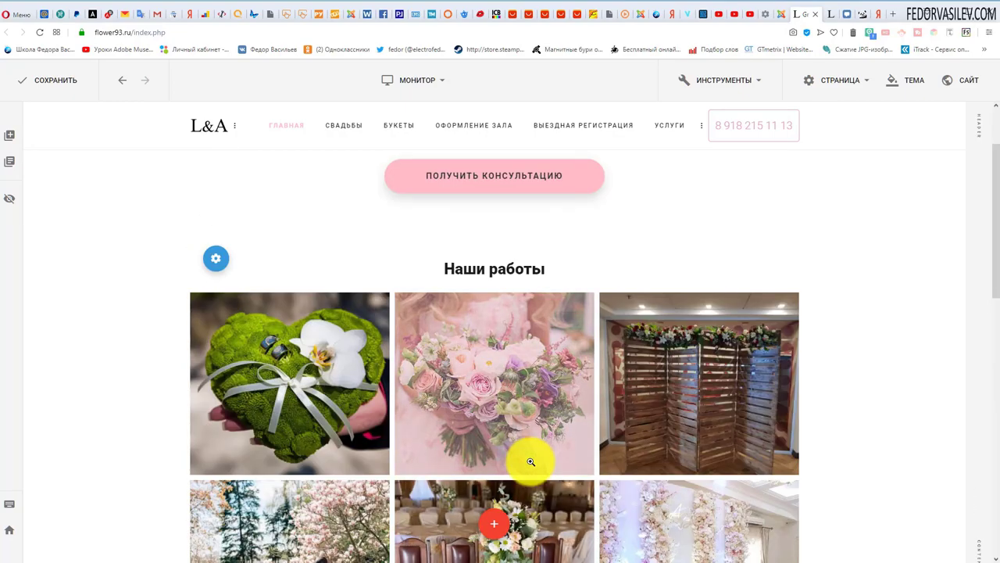
scroll(500, 406, "down", 6)
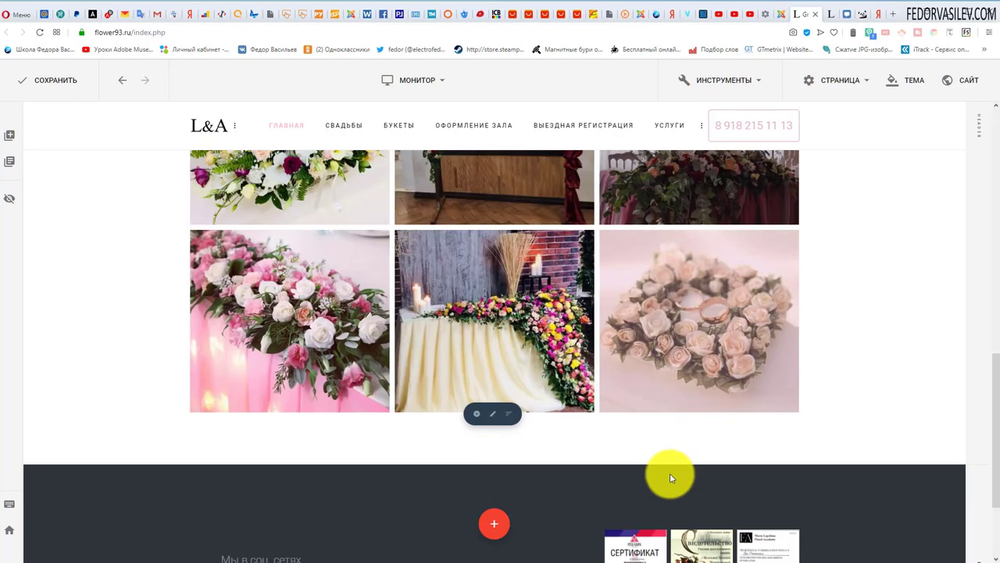
scroll(484, 263, "up", 2)
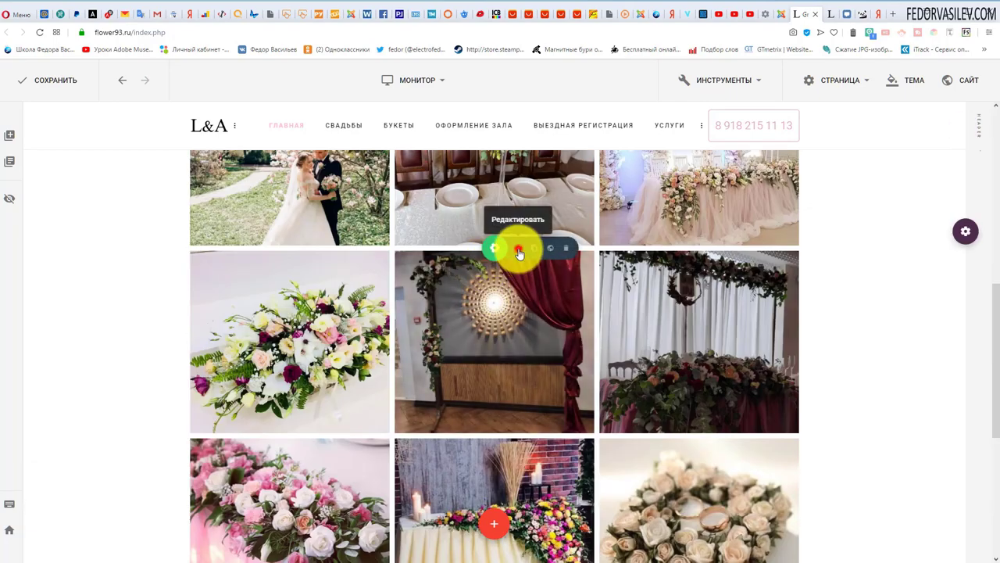
Add image-16-11-19-10-55.jpeg from the Images folder as a new item in the Наши работы gallery and check its placement on the page
left_click(519, 250)
scroll(402, 446, "down", 6)
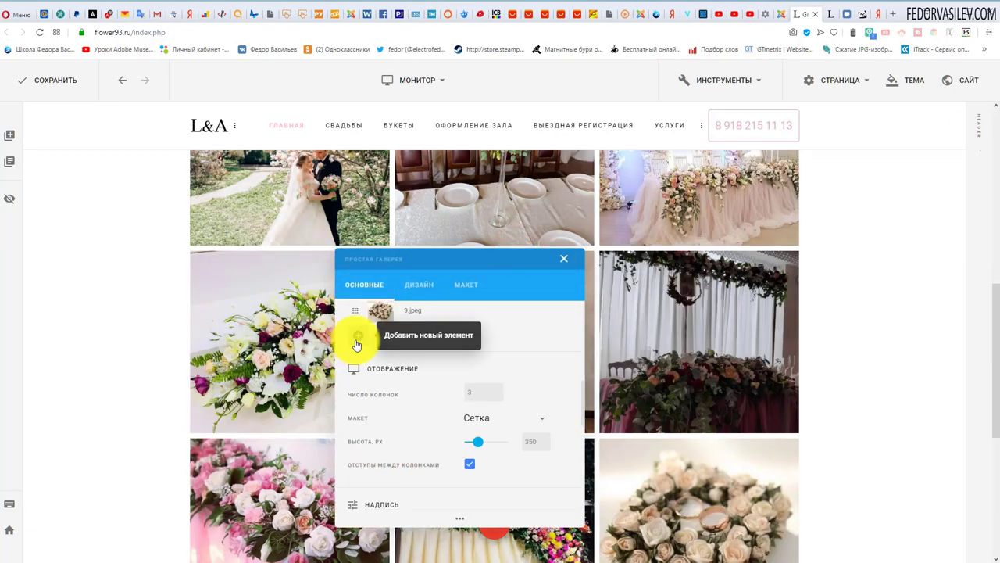
left_click(358, 344)
scroll(502, 350, "down", 8)
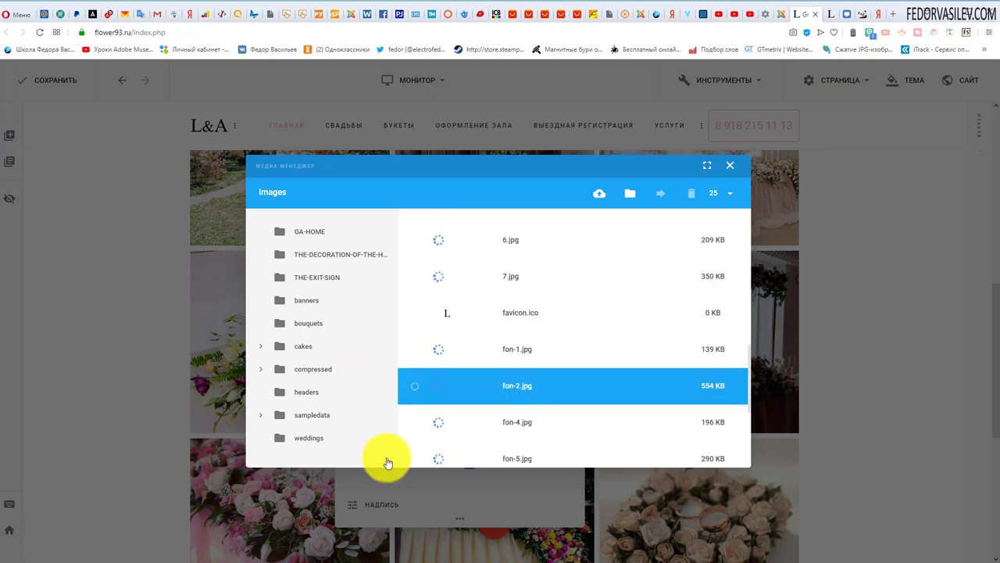
scroll(487, 346, "down", 3)
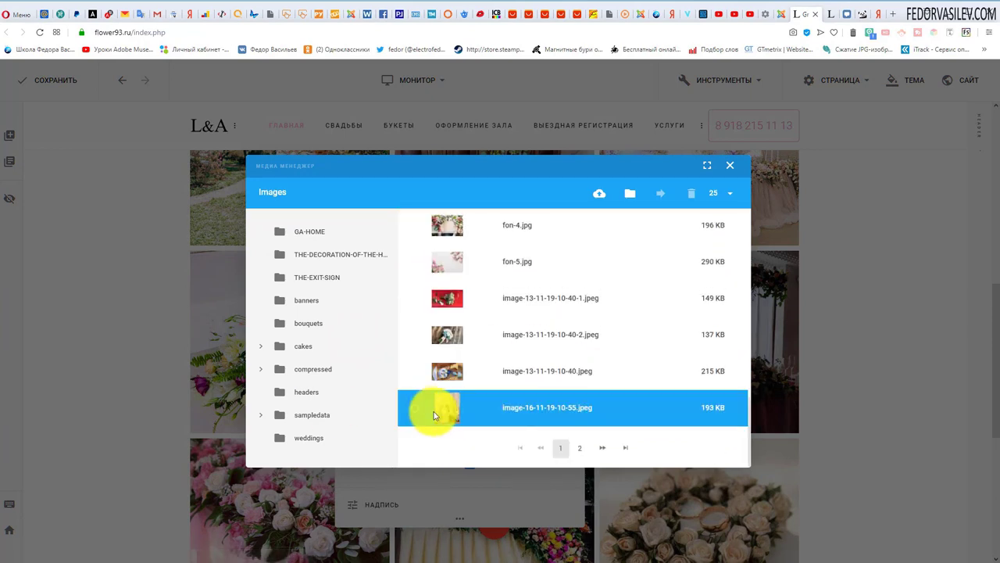
left_click(420, 412)
left_click(695, 420)
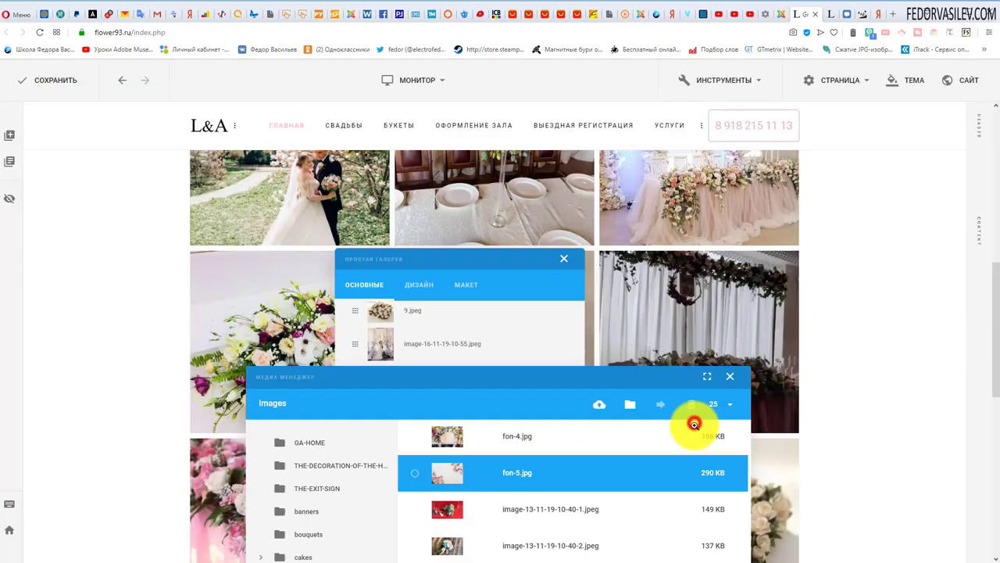
left_click(563, 259)
scroll(570, 367, "down", 5)
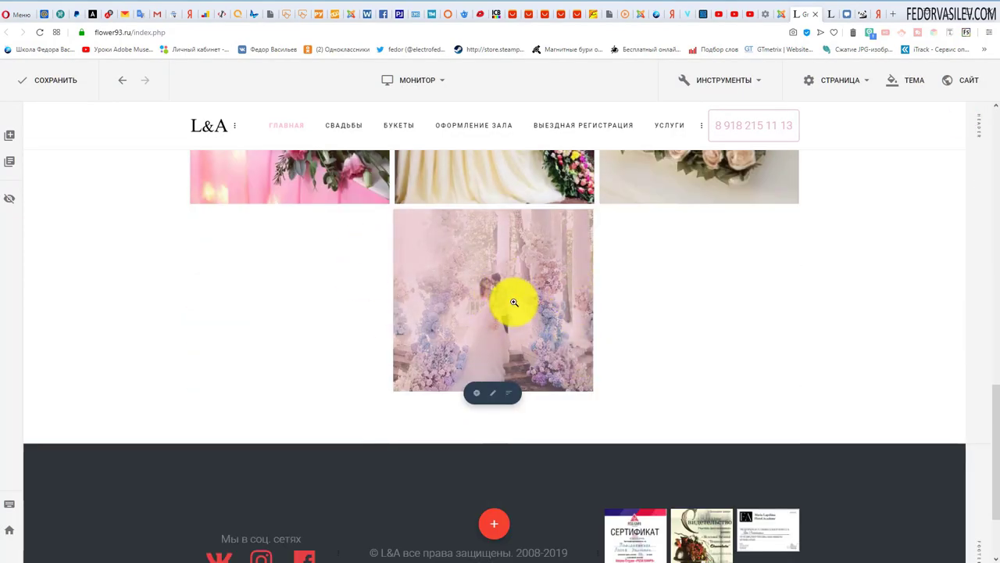
left_click(515, 302)
left_click(520, 355)
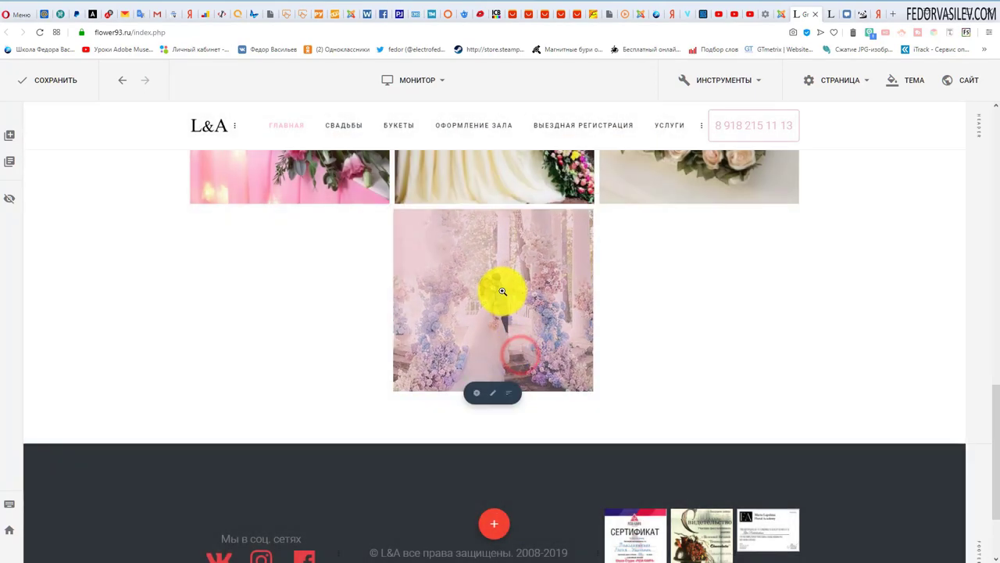
Reorder the gallery items so that image-16-11-19-10-55.jpeg comes before 9.jpeg
scroll(503, 290, "up", 4)
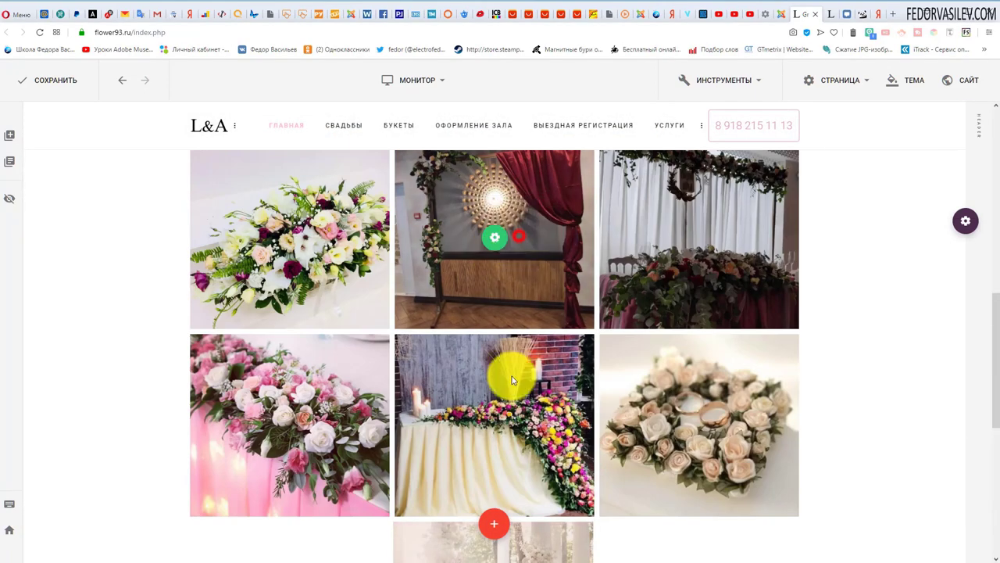
left_click(494, 237)
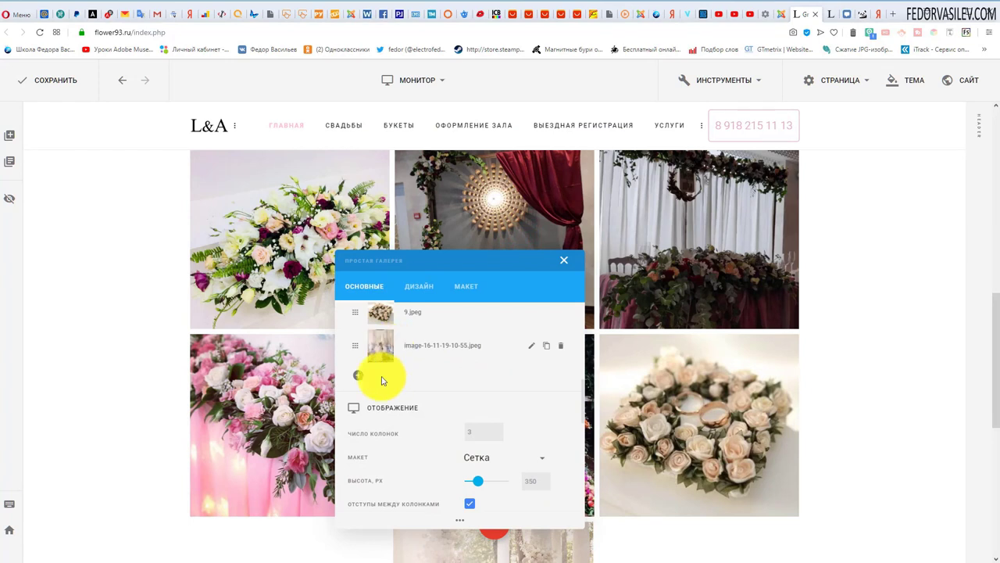
left_click_drag(359, 346, 363, 312)
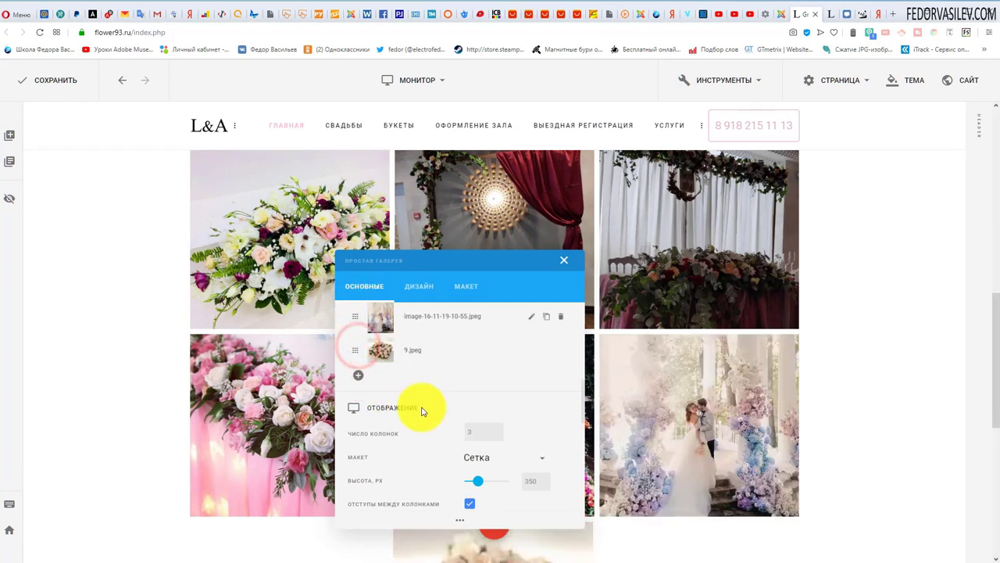
Delete image-16-11-19-10-55.jpeg from the Наши работы gallery and close the gallery settings
scroll(390, 357, "up", 2)
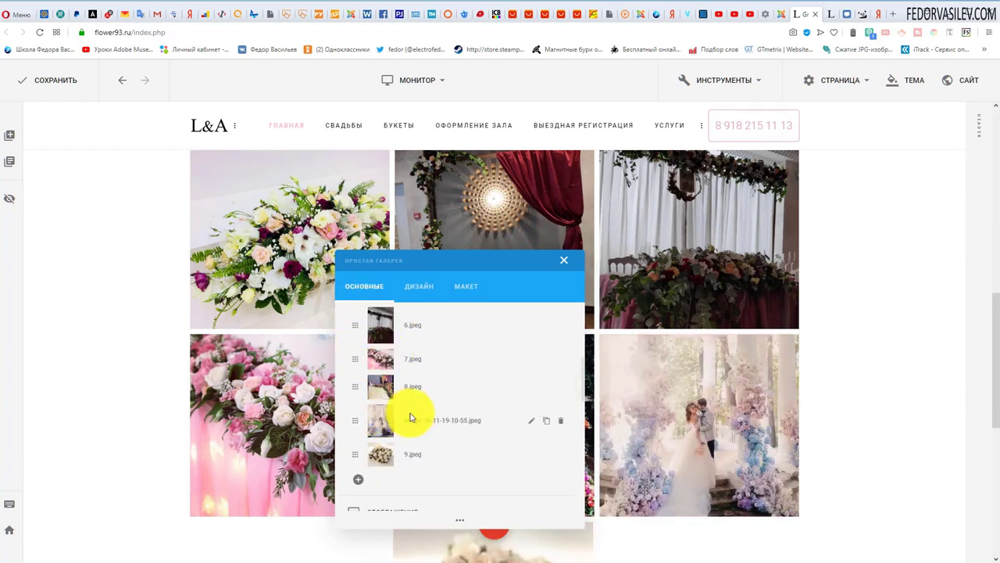
left_click(557, 423)
left_click(526, 307)
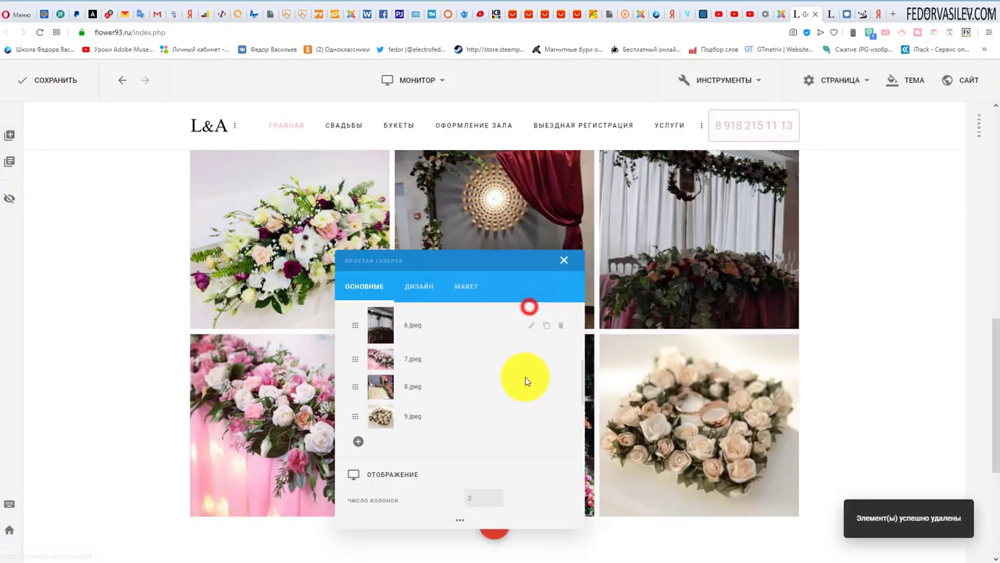
left_click(568, 266)
Examine the Наши работы gallery's photos again and return to the heading "Свадьба под ключ"
scroll(447, 319, "down", 5)
scroll(364, 398, "up", 5)
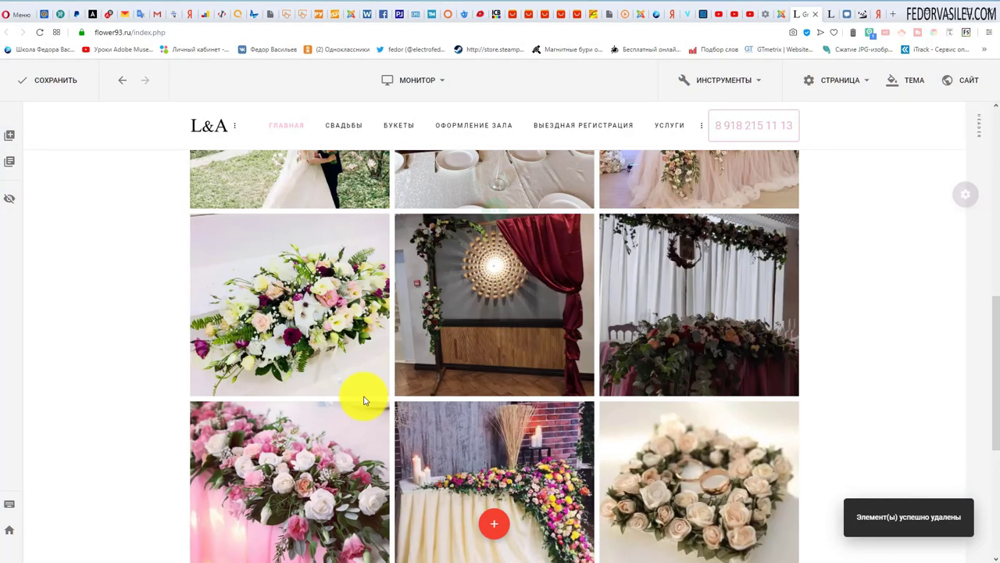
scroll(453, 328, "up", 6)
scroll(438, 347, "down", 3)
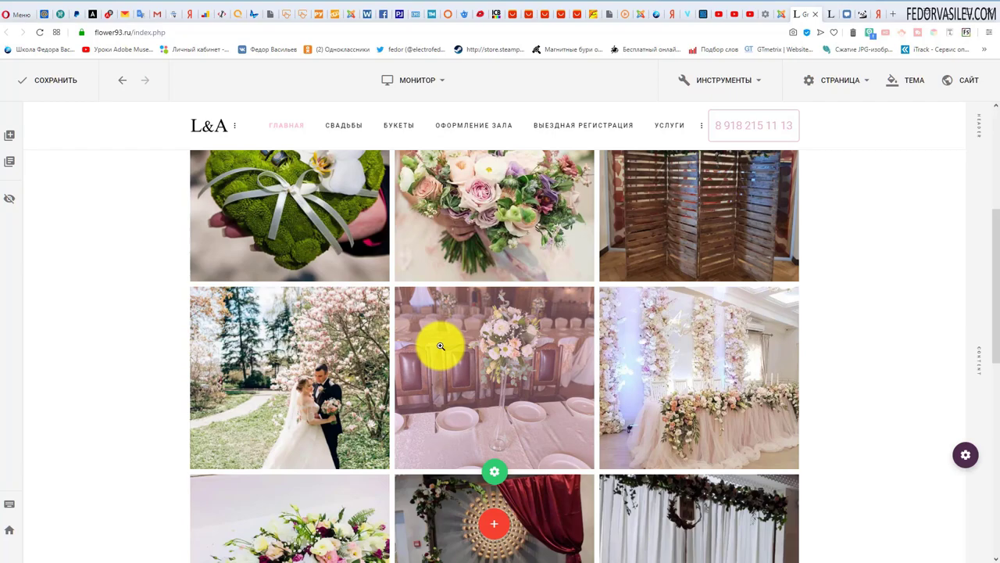
scroll(440, 345, "down", 5)
scroll(446, 364, "up", 4)
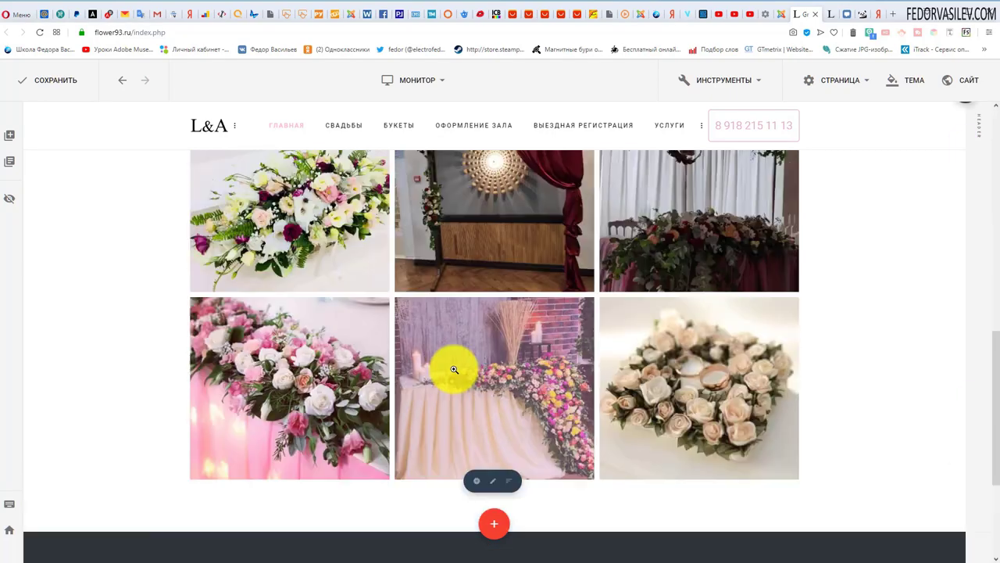
scroll(457, 371, "up", 3)
scroll(457, 366, "down", 3)
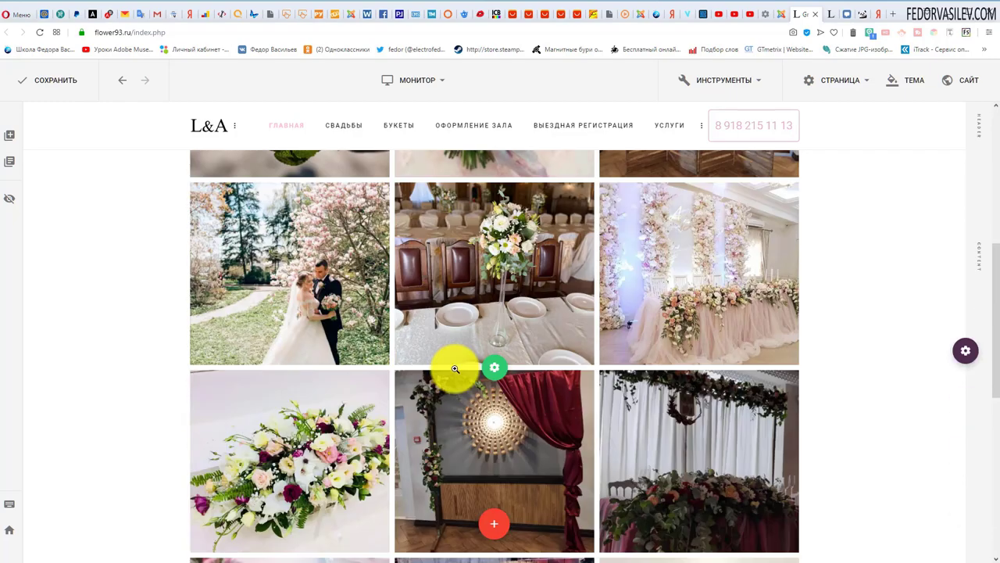
mouse_move(493, 372)
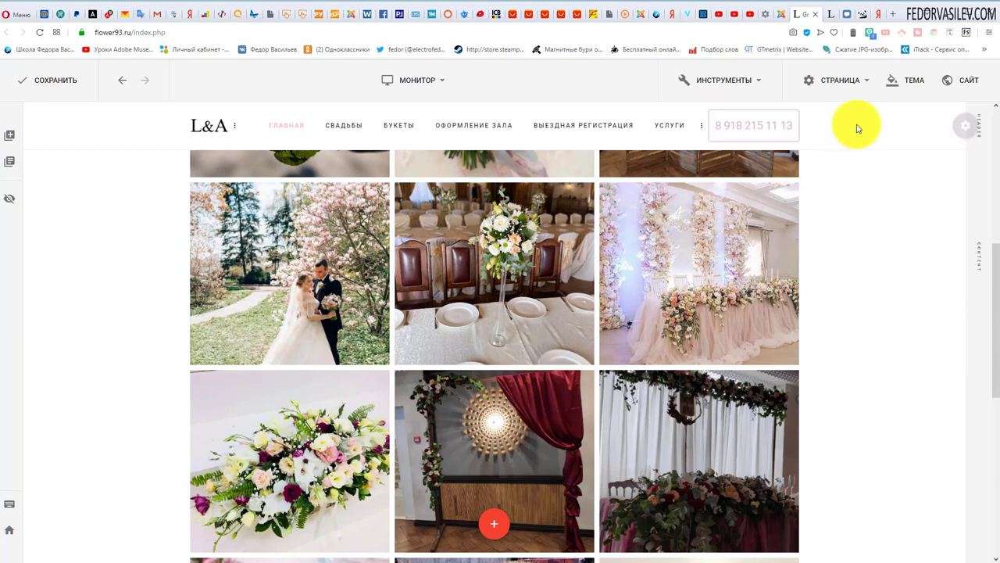
scroll(402, 384, "up", 3)
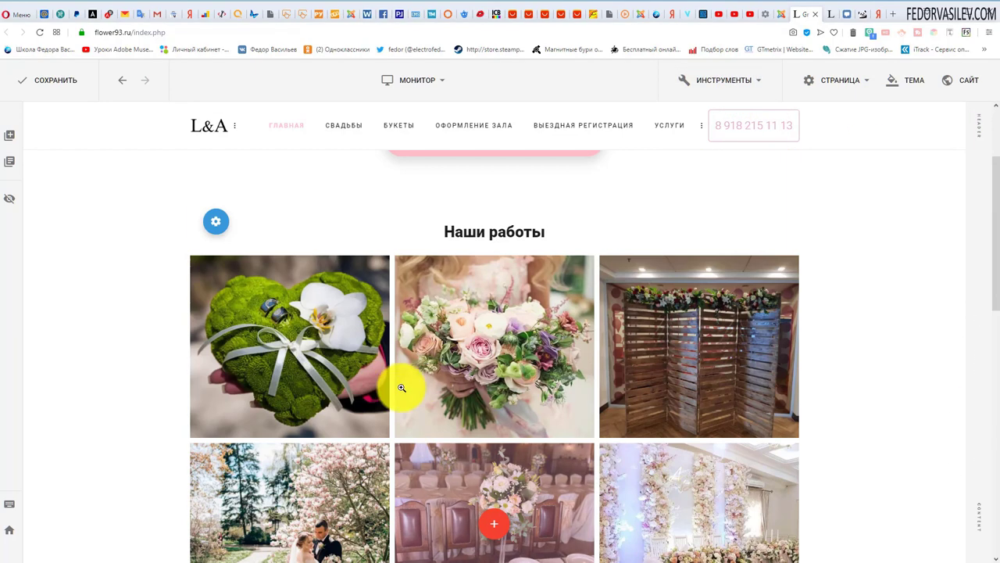
scroll(369, 392, "down", 3)
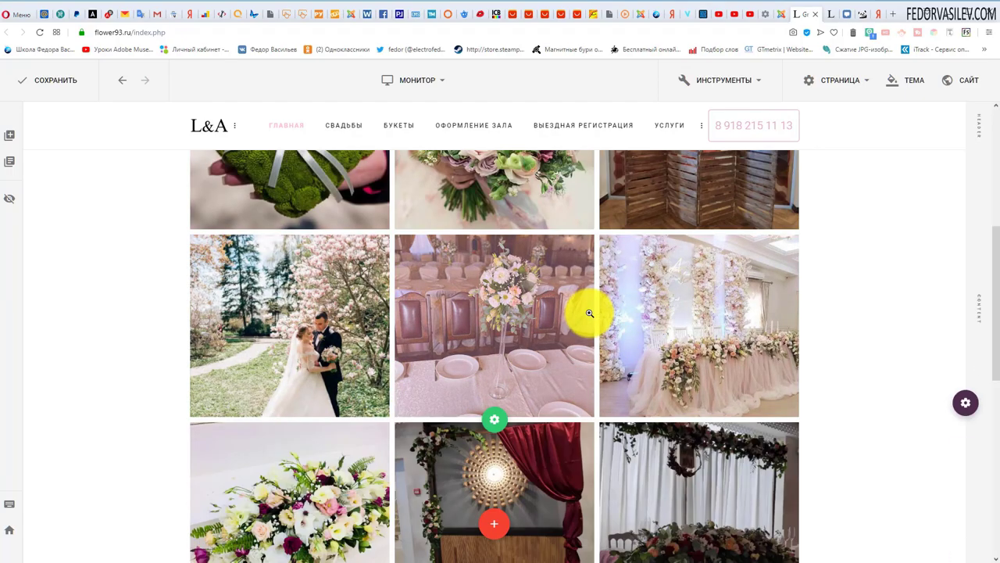
scroll(391, 384, "up", 3)
scroll(705, 277, "down", 3)
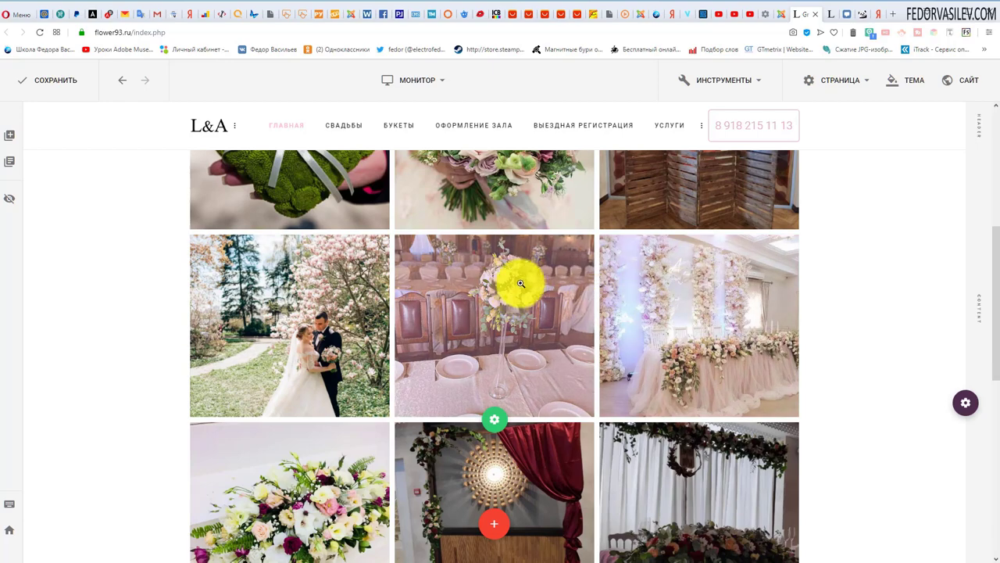
scroll(521, 283, "up", 5)
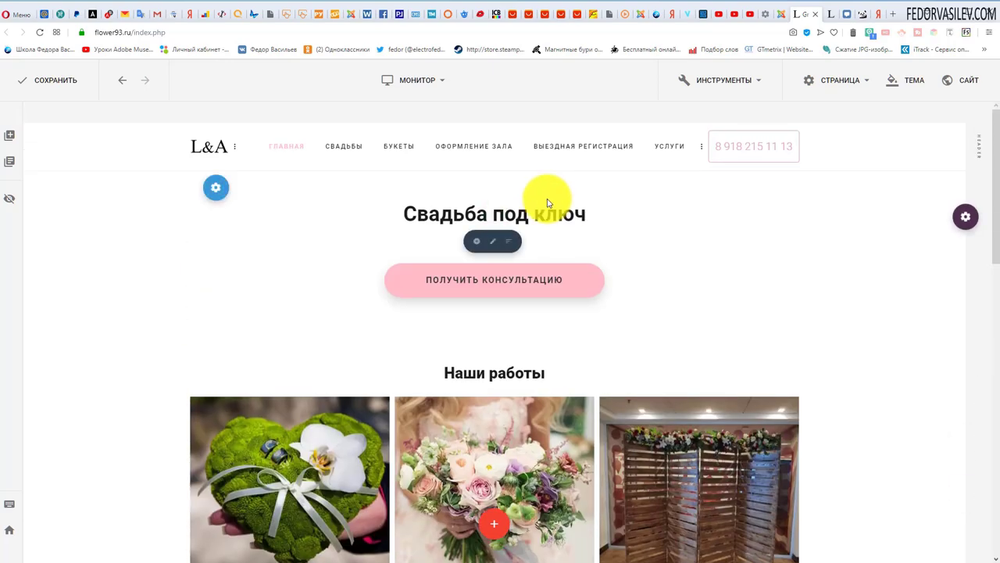
left_click(779, 16)
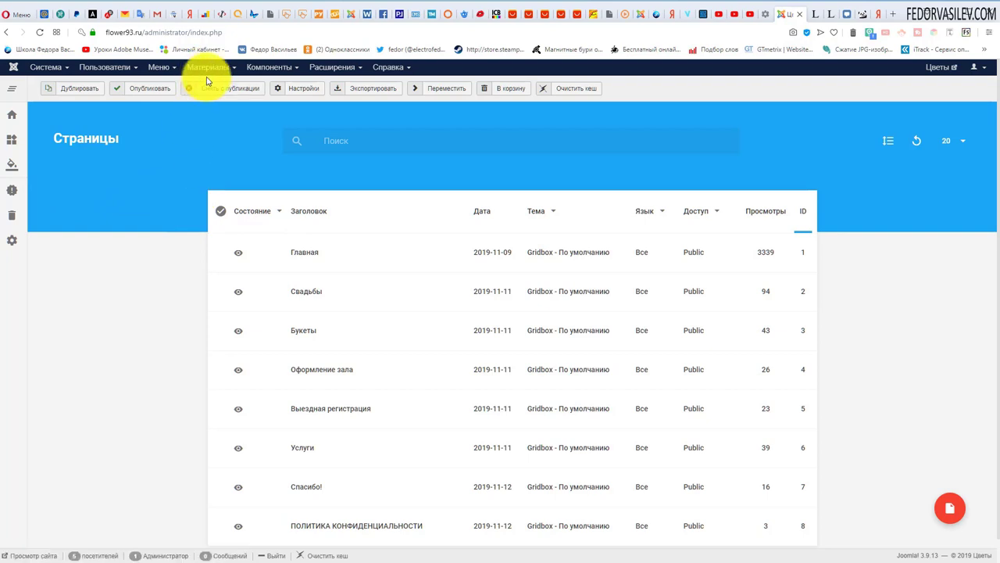
left_click(816, 15)
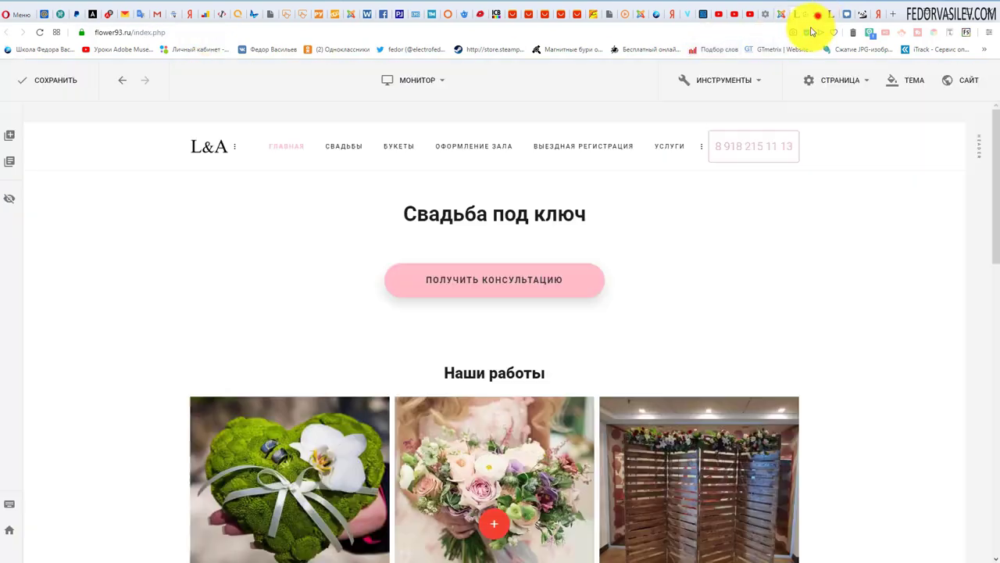
left_click(719, 85)
left_click(553, 99)
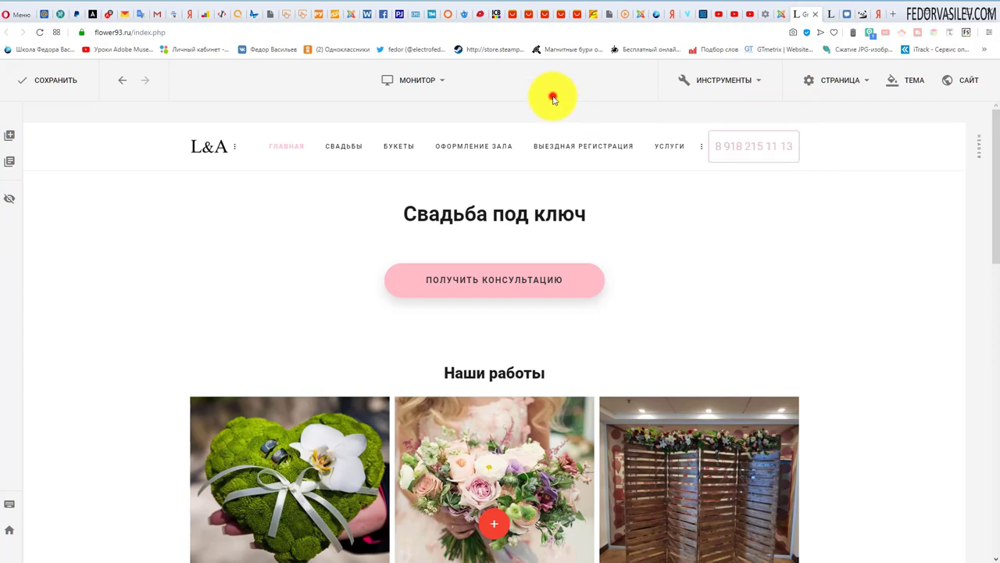
Open the media manager, select image-16-11-19-10-55.jpeg, look through the Images folder's files and close the manager
left_click(722, 84)
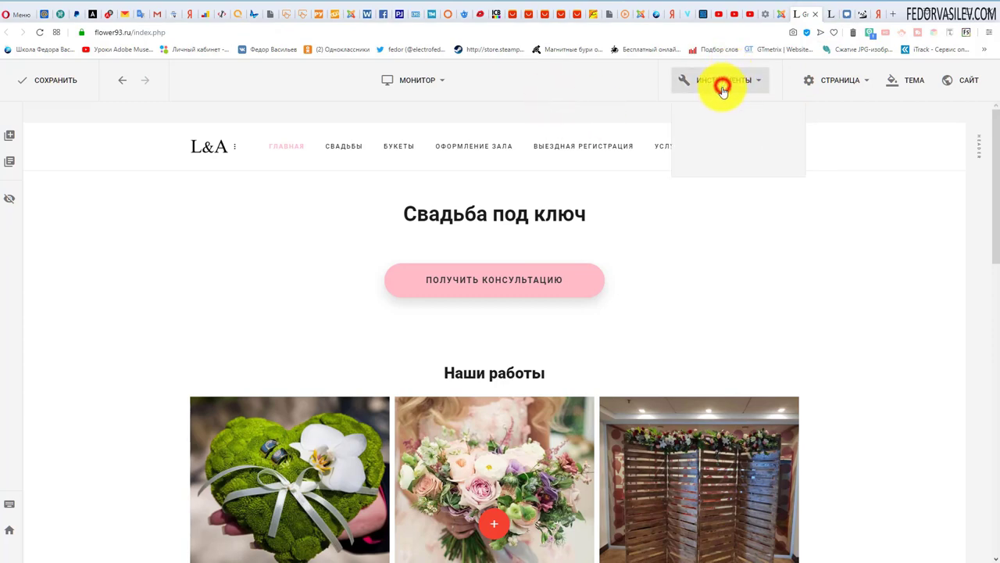
left_click(737, 118)
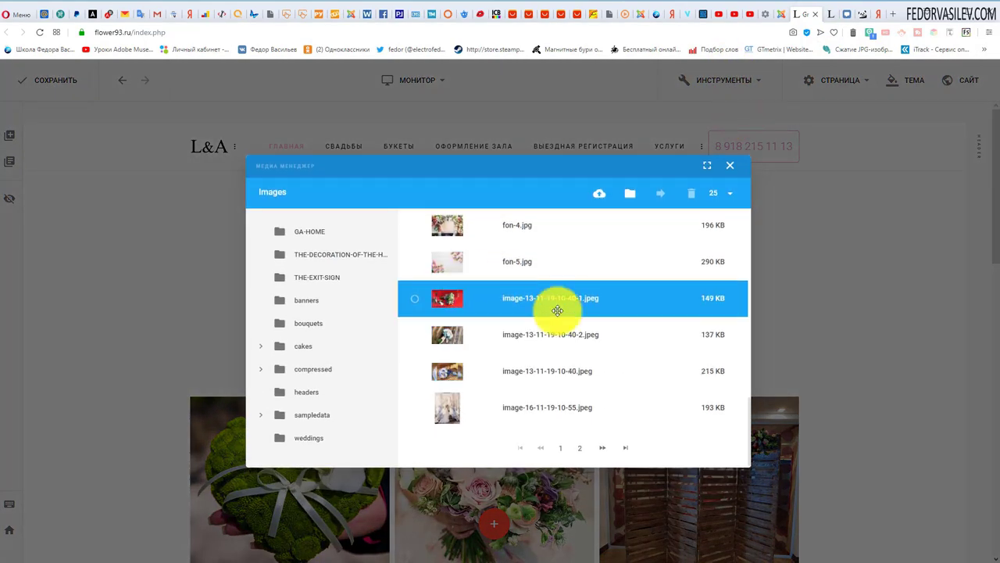
scroll(547, 336, "down", 1)
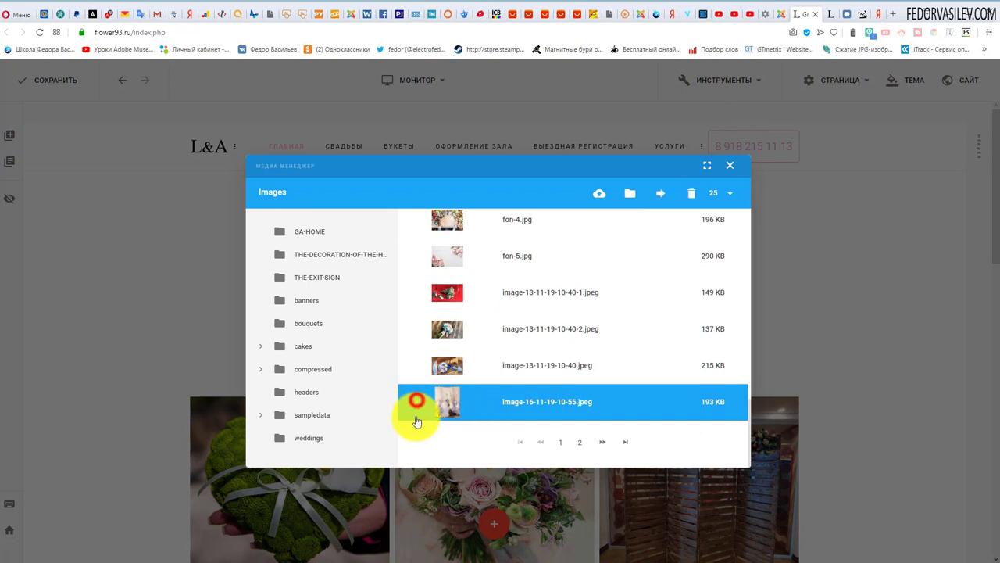
left_click(439, 402)
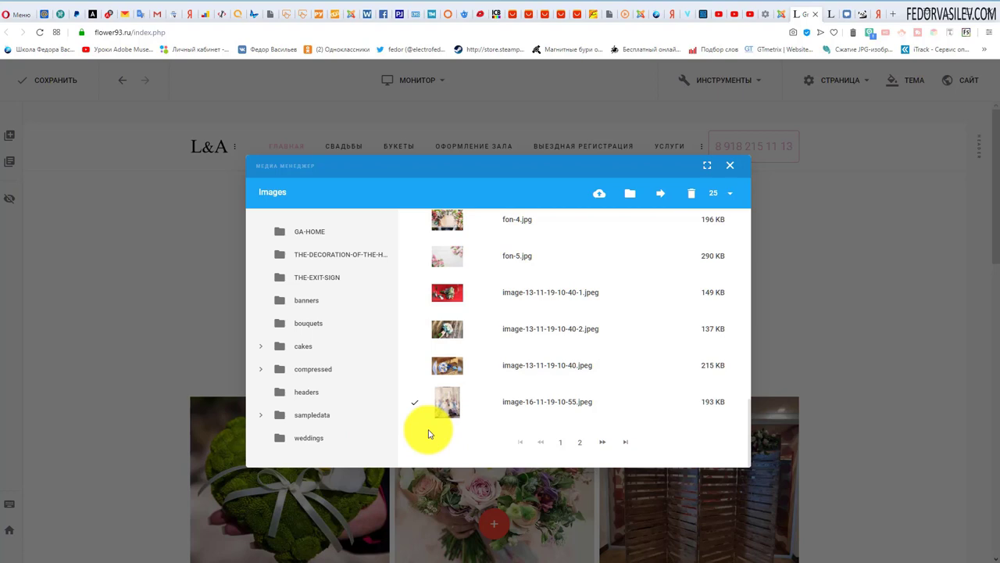
scroll(469, 365, "up", 10)
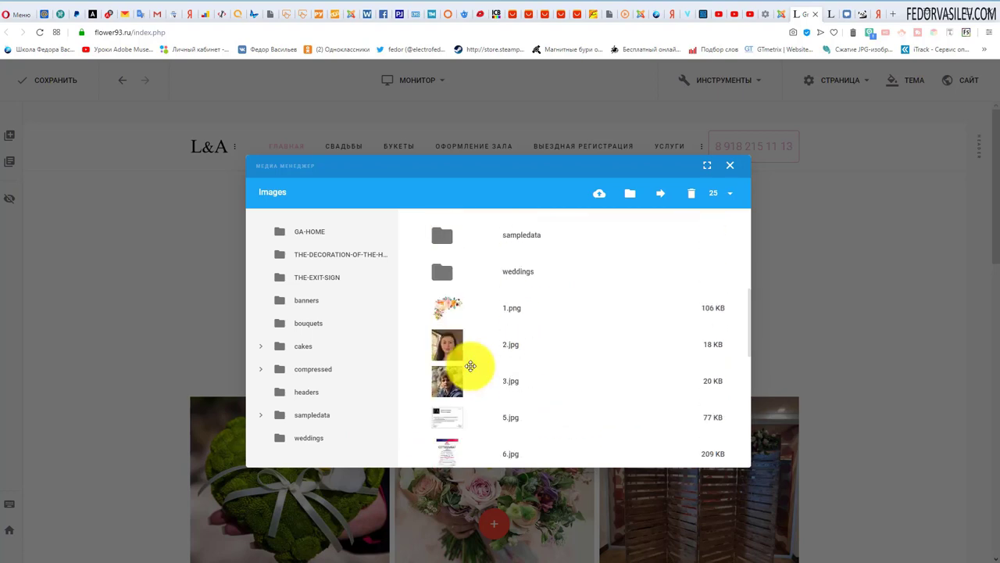
scroll(470, 365, "up", 3)
scroll(469, 367, "down", 8)
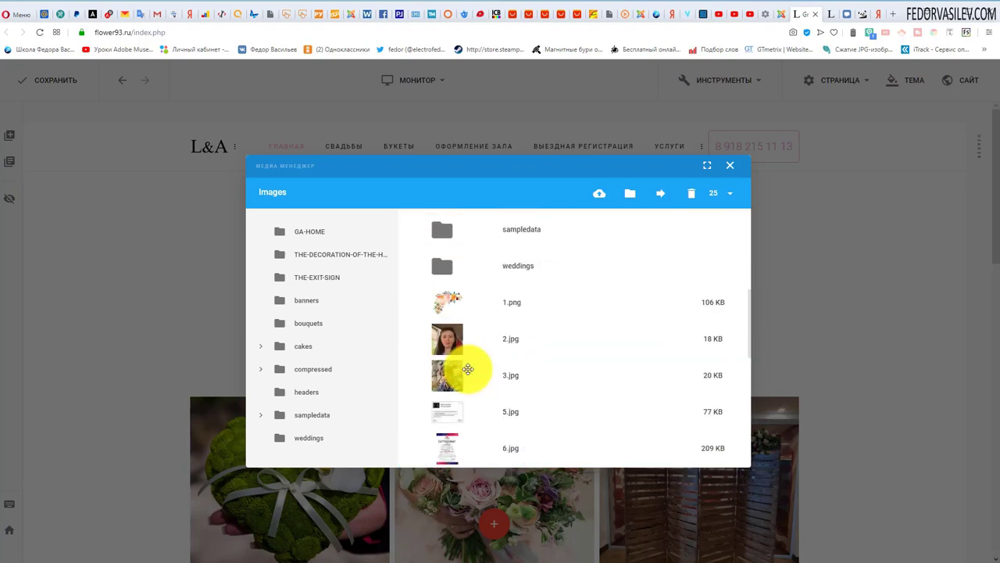
scroll(463, 383, "down", 3)
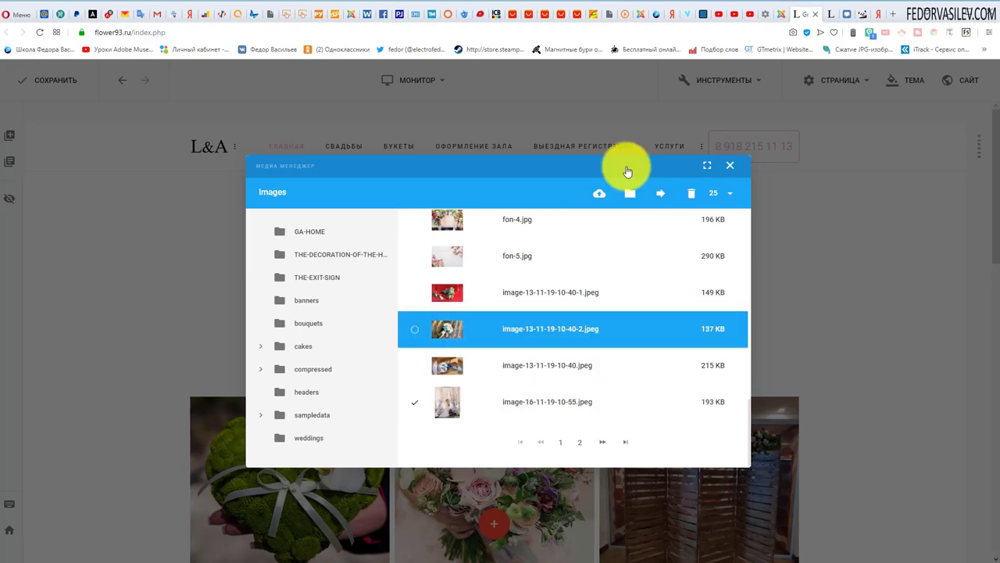
left_click(734, 166)
Look over the Наши работы gallery photos and close the page editor to return to the list of pages
scroll(699, 221, "down", 12)
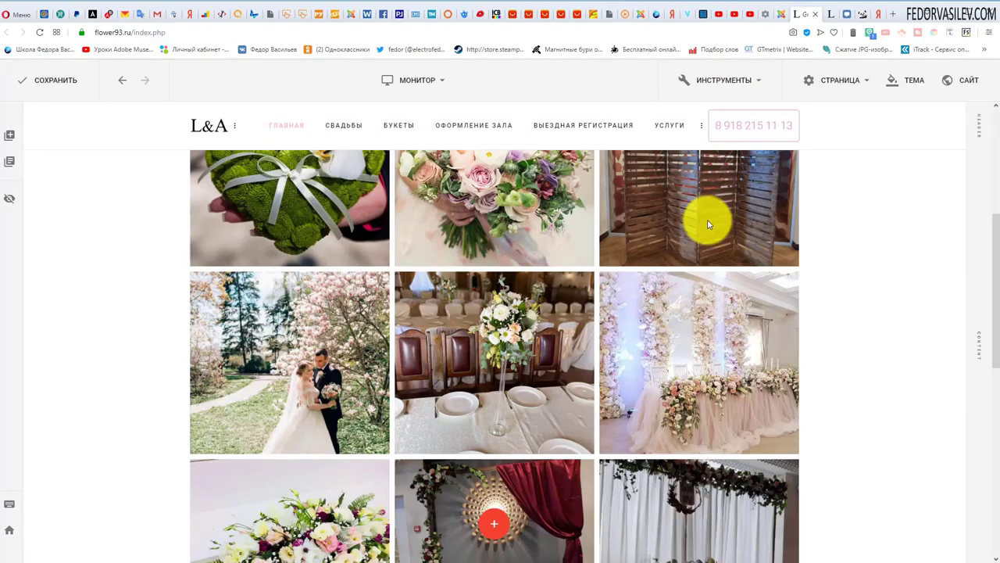
scroll(802, 173, "up", 6)
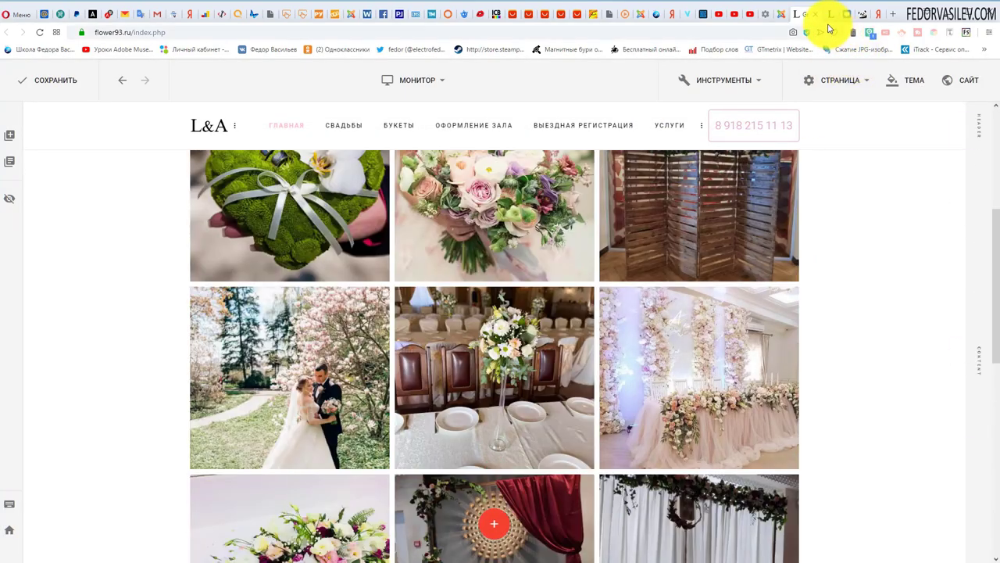
left_click(815, 15)
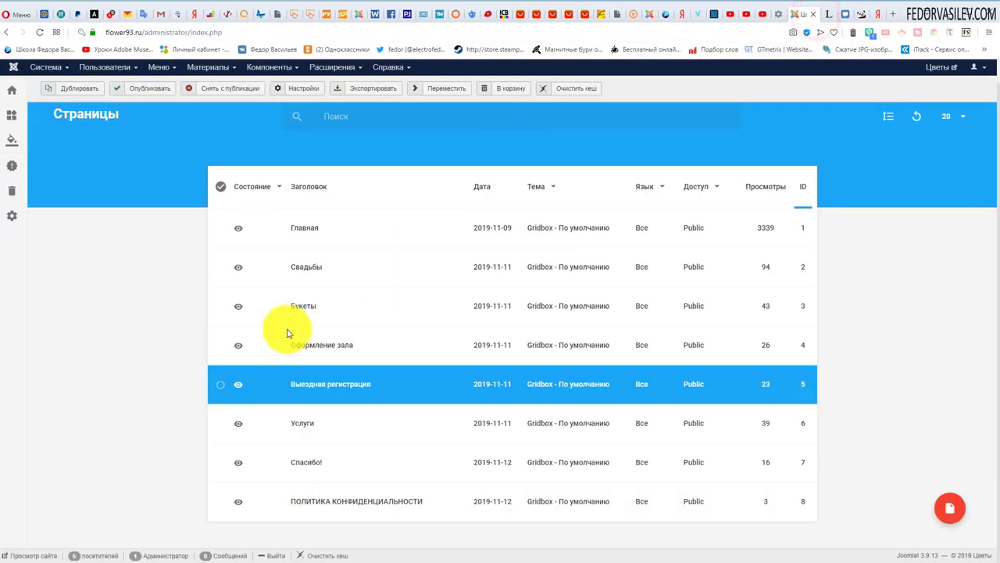
scroll(440, 410, "down", 1)
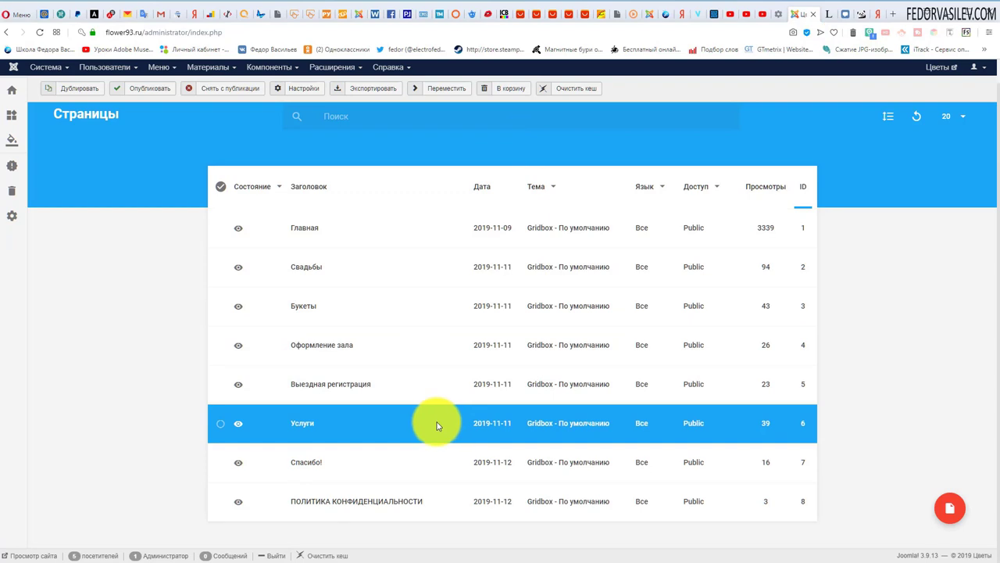
Open the Главная page on the public site and bring up the order form from its banner slider
left_click(826, 15)
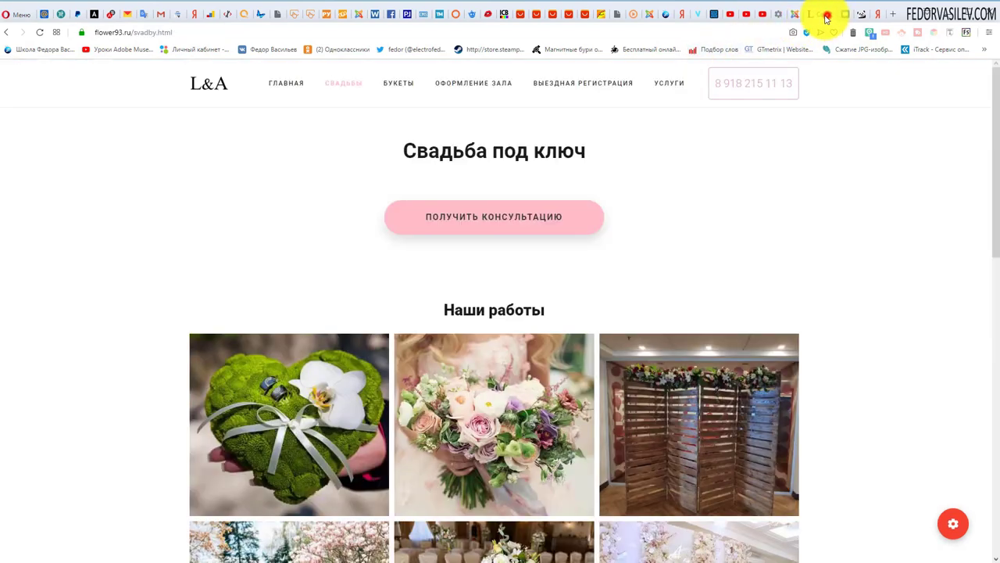
left_click(271, 82)
scroll(431, 226, "down", 2)
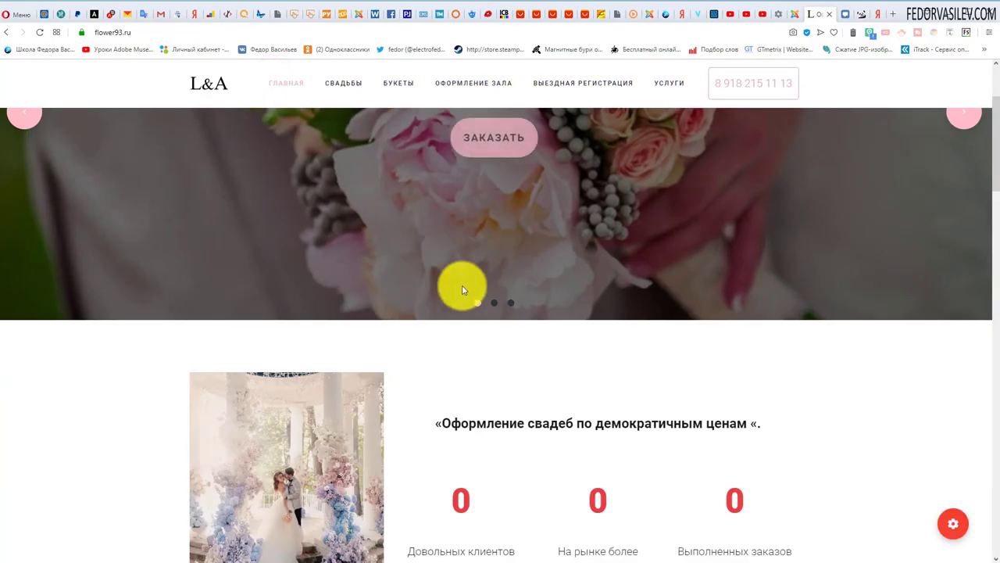
scroll(458, 283, "up", 1)
scroll(463, 277, "up", 1)
left_click(480, 293)
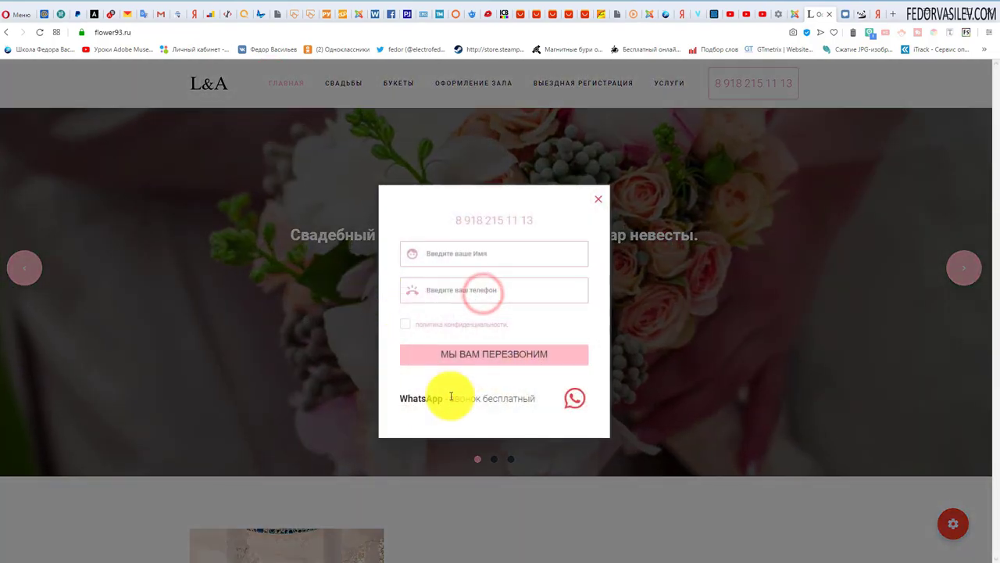
Open the privacy policy linked in the order form and look through its full text
left_click(458, 326)
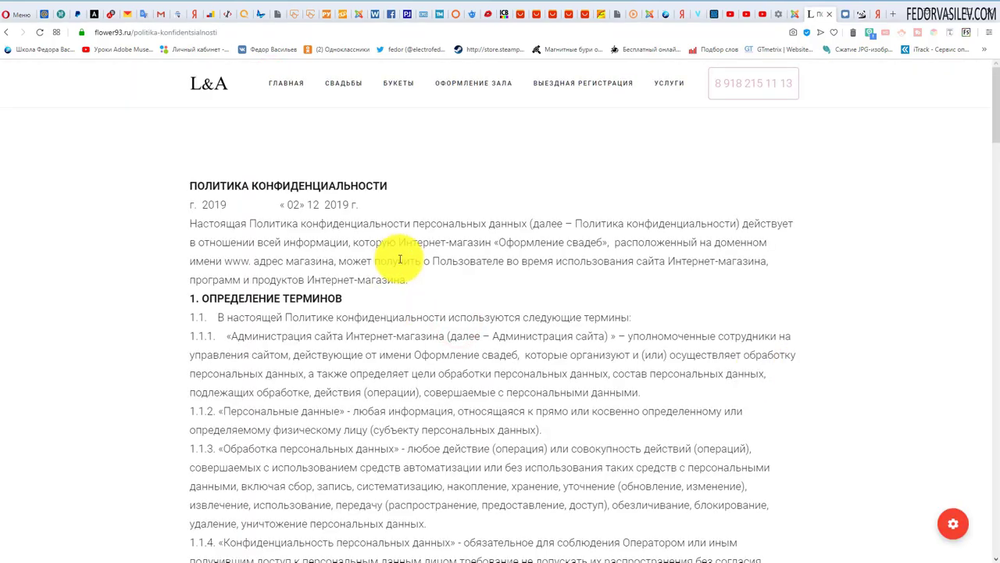
scroll(425, 250, "down", 20)
scroll(473, 284, "up", 1)
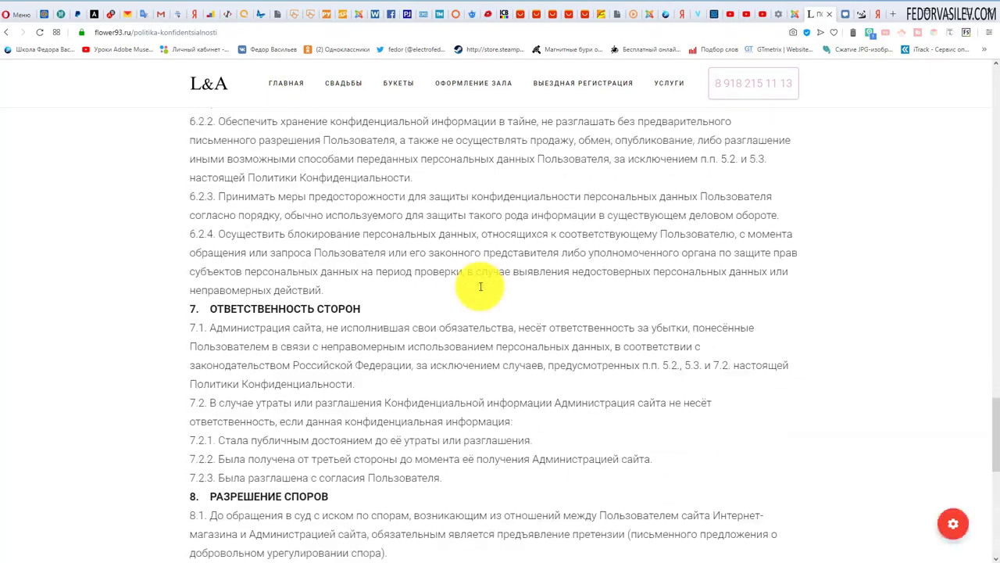
scroll(481, 286, "up", 20)
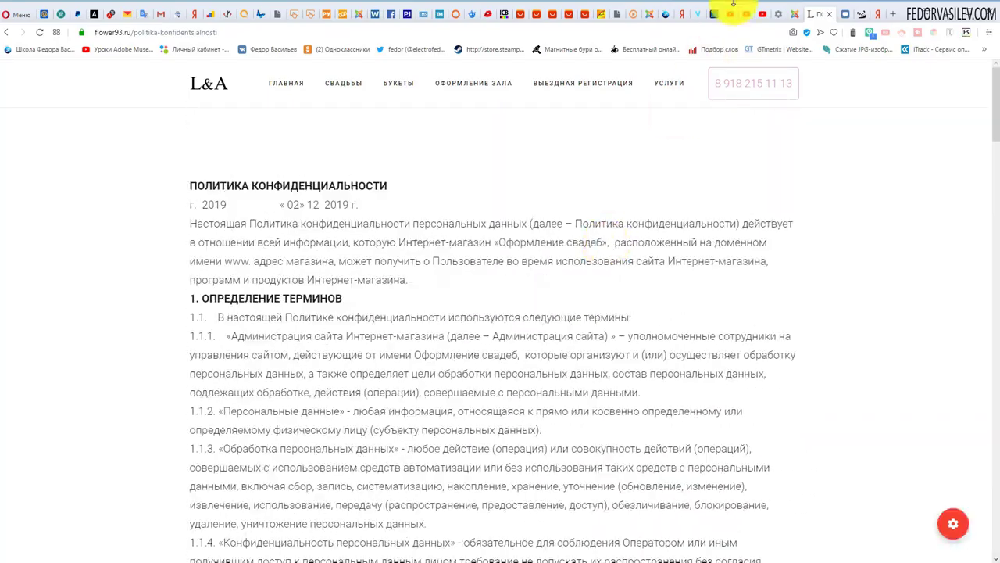
Open the ПОЛИТИКА КОНФИДЕНЦИАЛЬНОСТИ page from the administrator's page list in the Gridbox editor and examine its text
left_click(793, 16)
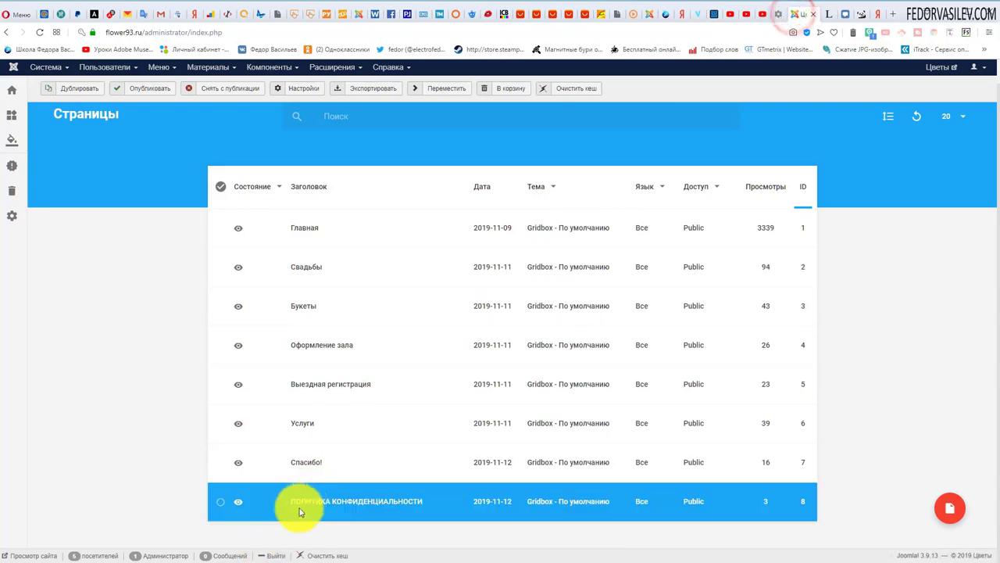
left_click(400, 502)
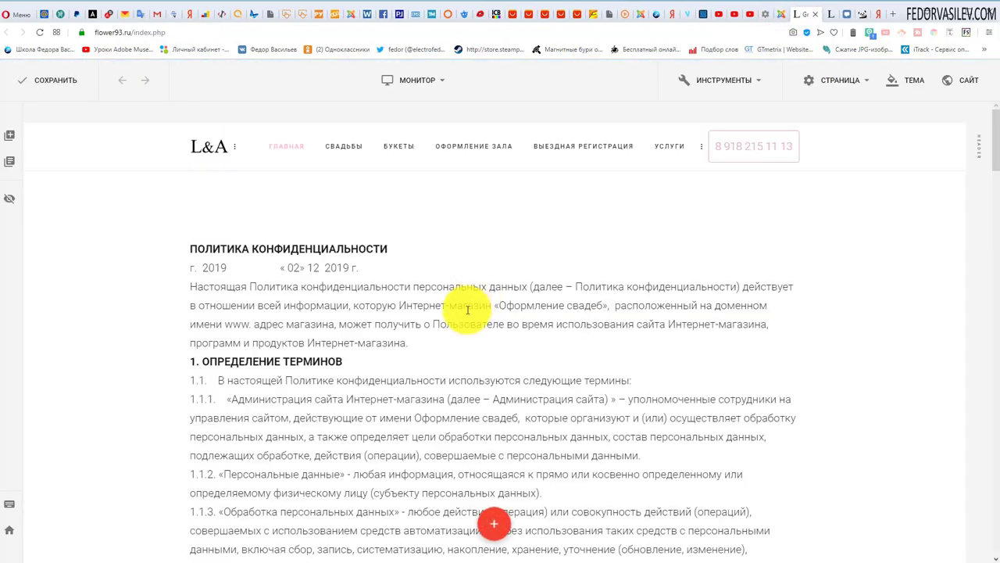
scroll(484, 297, "down", 10)
scroll(509, 282, "down", 10)
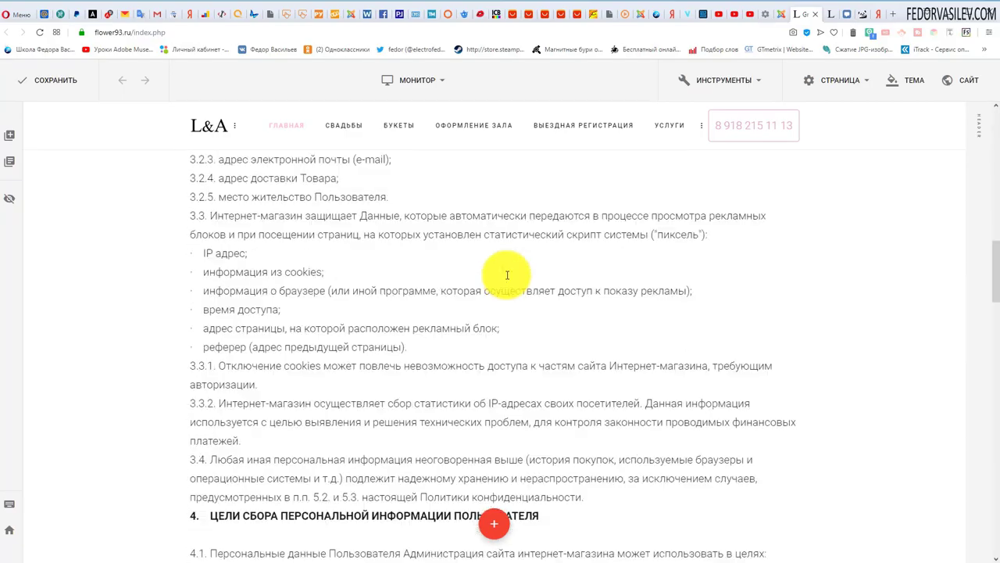
scroll(506, 283, "down", 15)
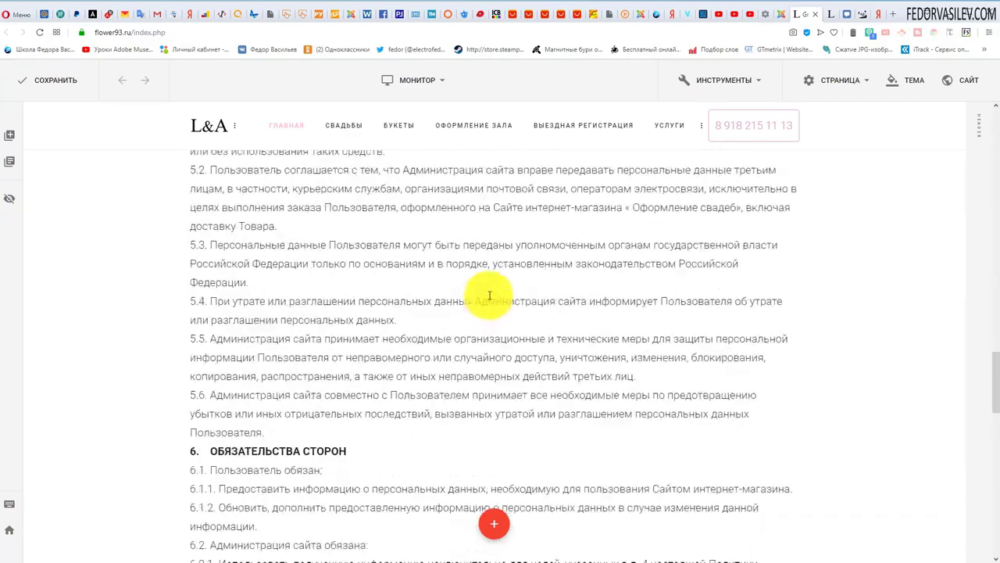
scroll(487, 304, "up", 12)
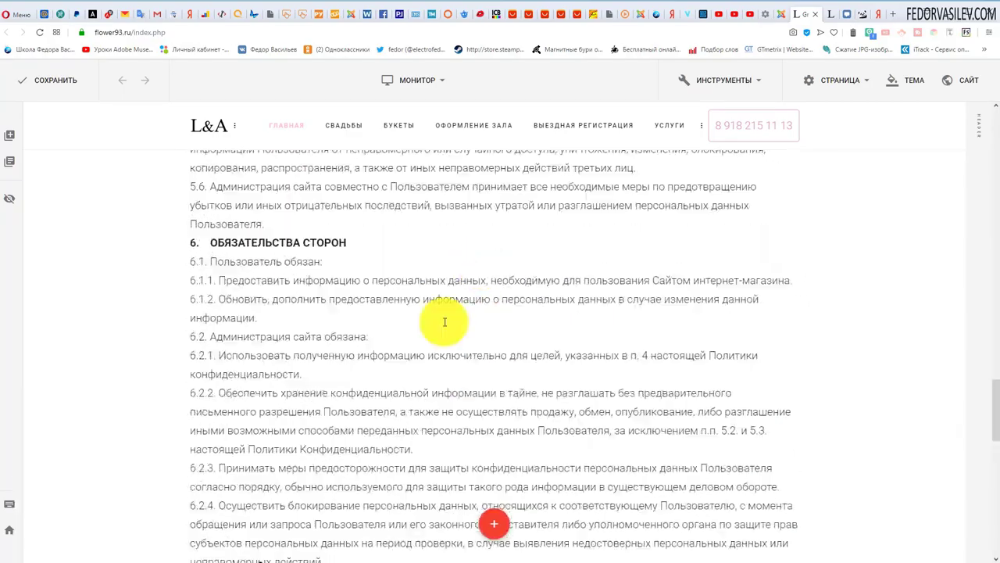
scroll(491, 362, "up", 4)
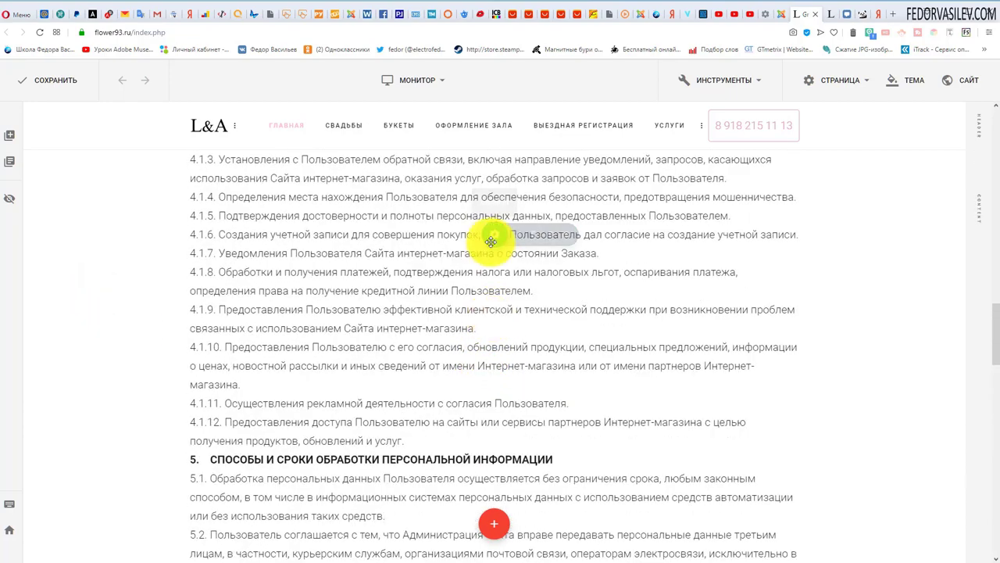
scroll(493, 326, "up", 1)
scroll(436, 339, "up", 1)
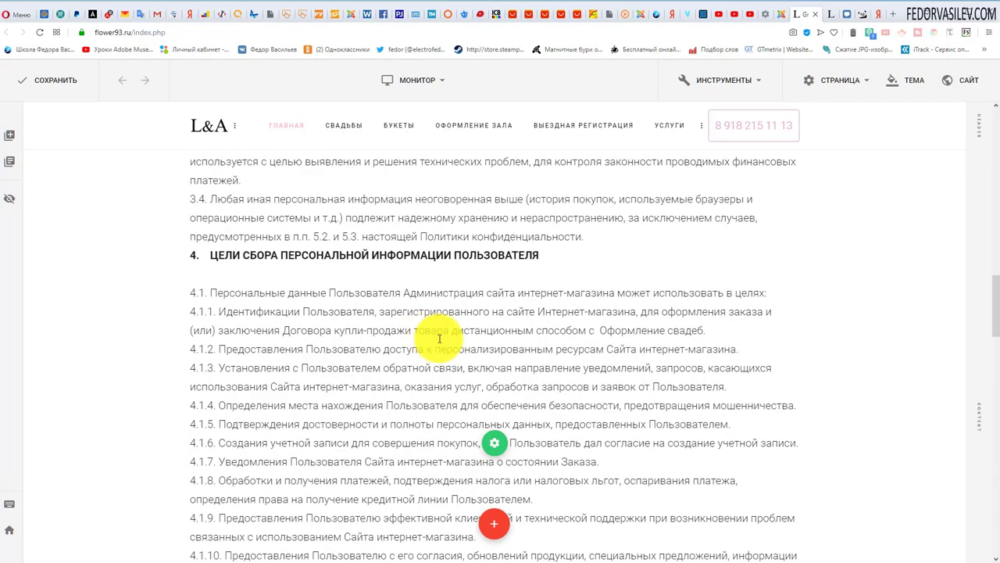
scroll(469, 312, "down", 2)
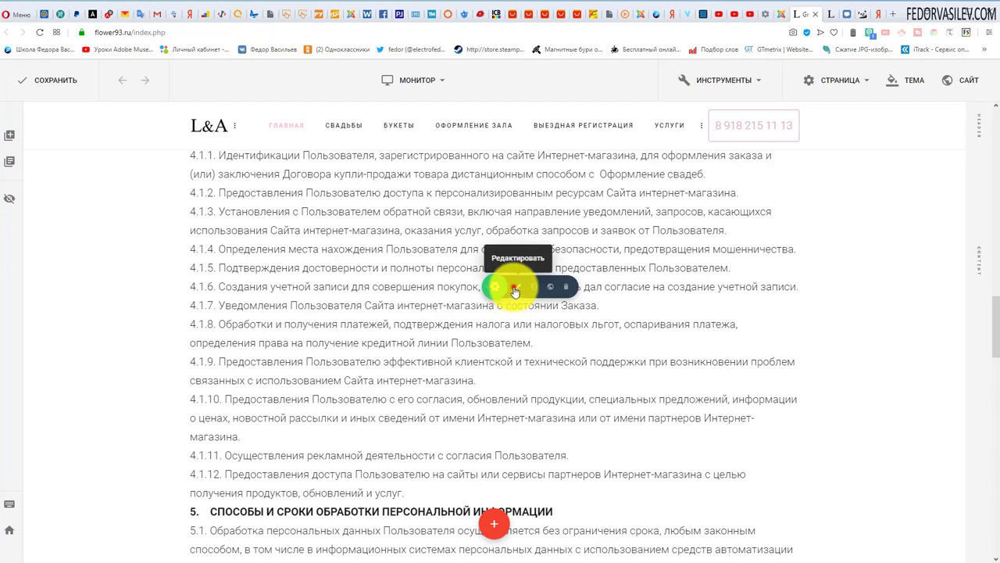
Open the privacy policy text block for editing, enlarge and reposition its window to view the text, and close it
left_click(515, 290)
left_click(941, 122)
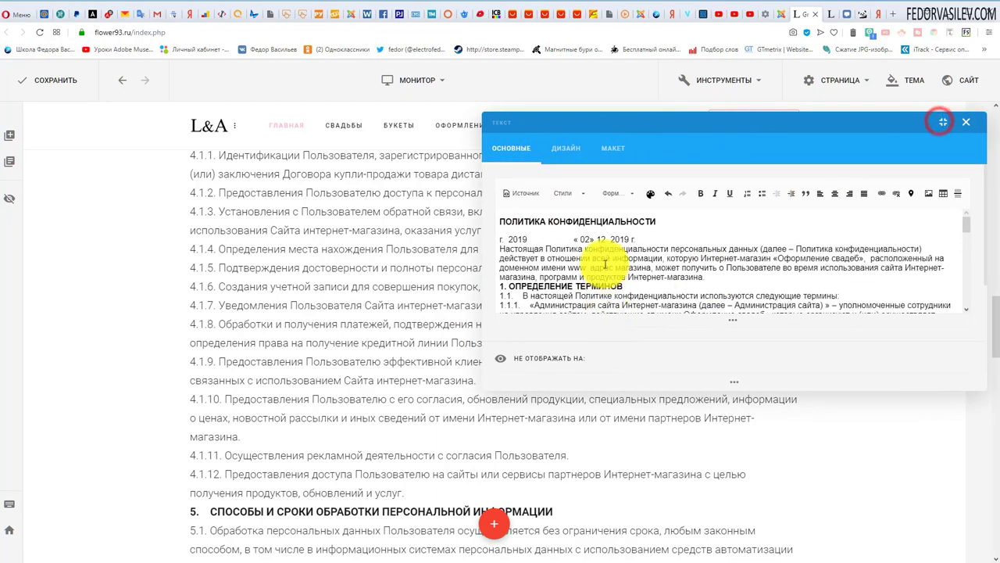
scroll(605, 265, "down", 1)
left_click_drag(730, 319, 738, 347)
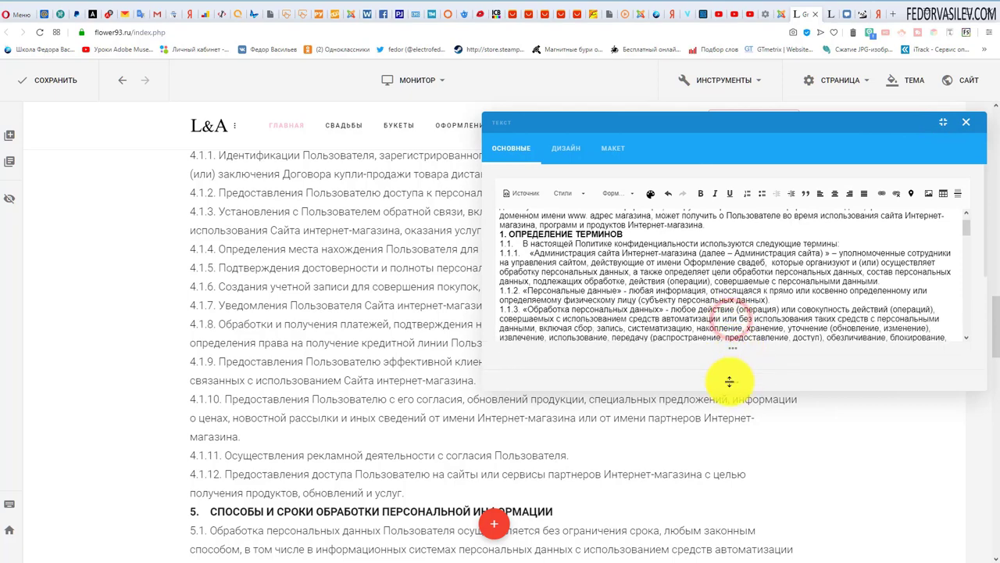
left_click_drag(729, 381, 737, 524)
left_click_drag(642, 116, 536, 85)
left_click_drag(608, 61, 497, 74)
scroll(317, 226, "up", 2)
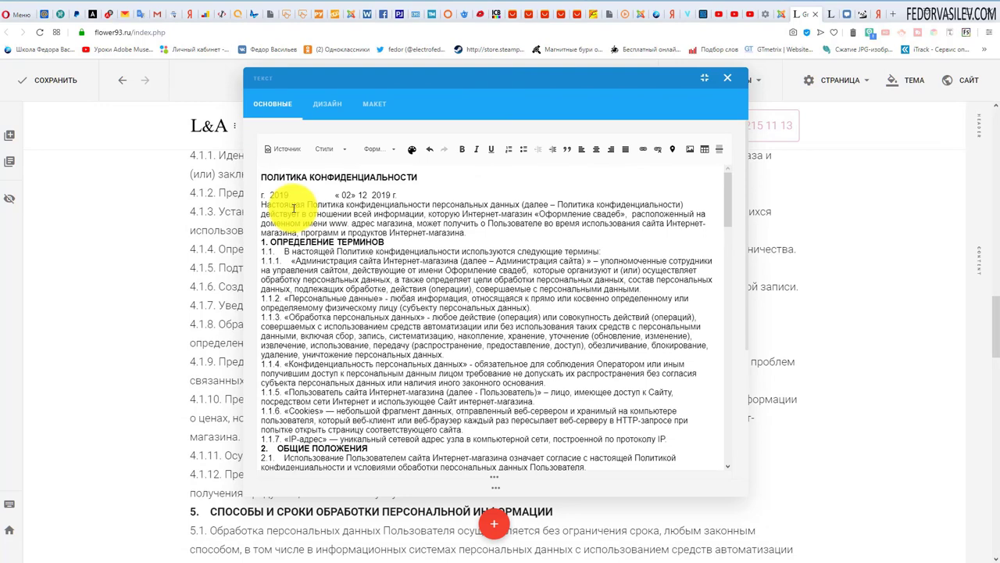
left_click(727, 78)
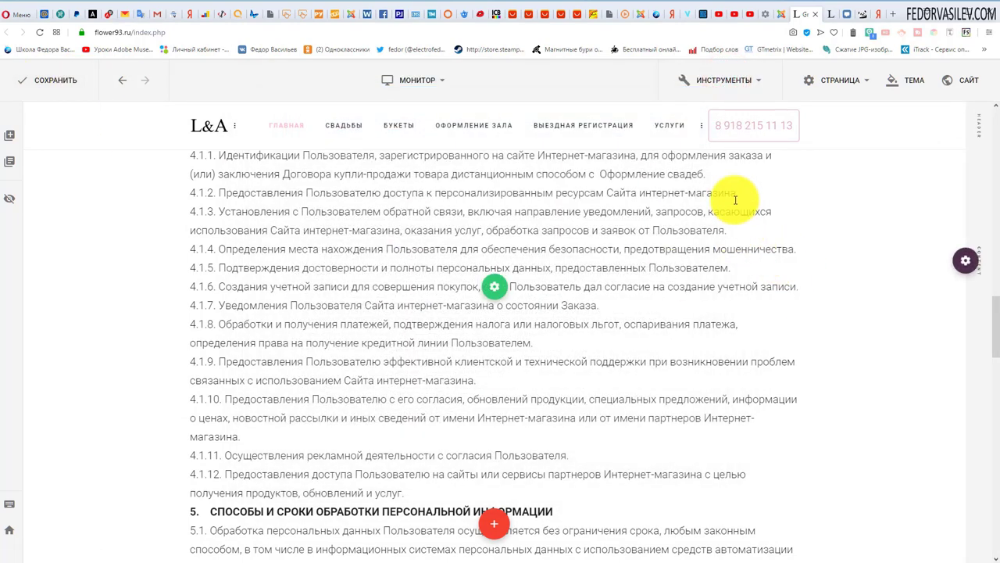
Close the privacy policy editor, view the Свадьбы page in the editor and close it, and open the Спасибо! page
left_click(802, 19)
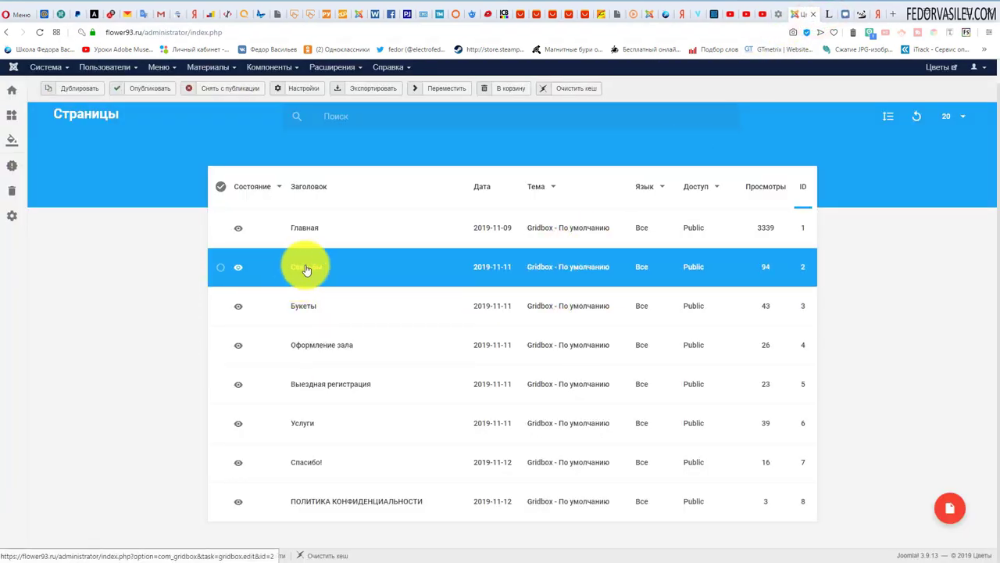
left_click(306, 268)
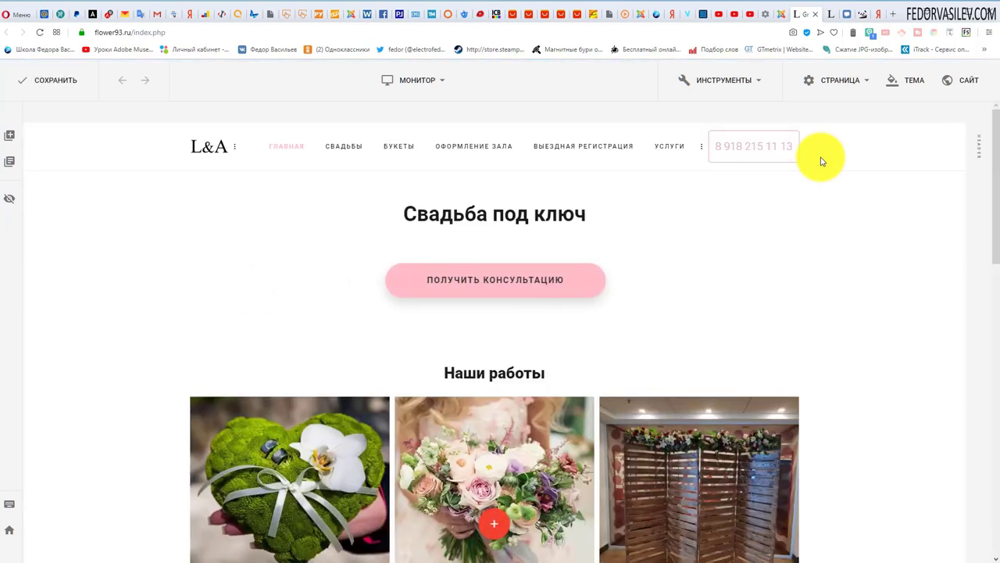
left_click(813, 17)
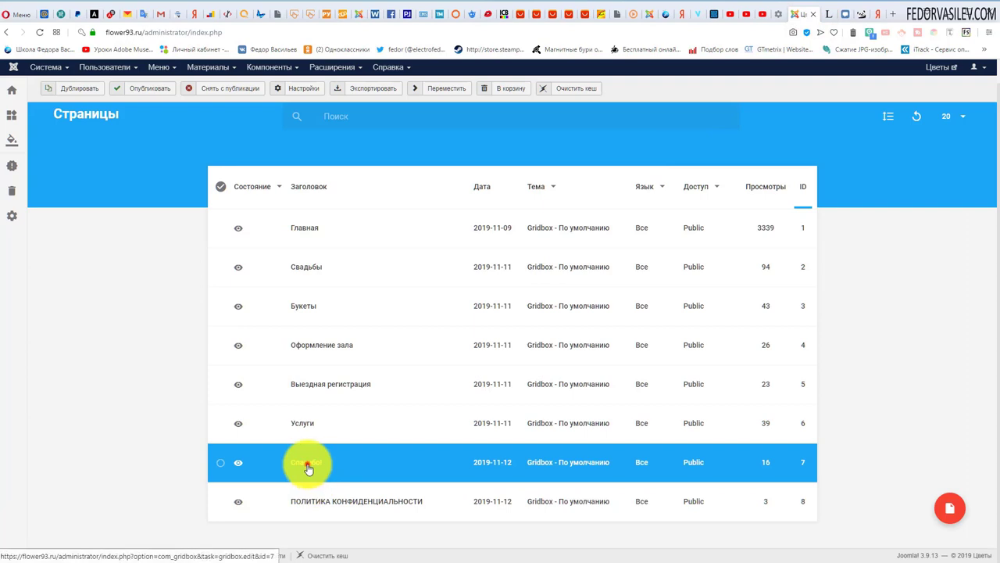
left_click(307, 466)
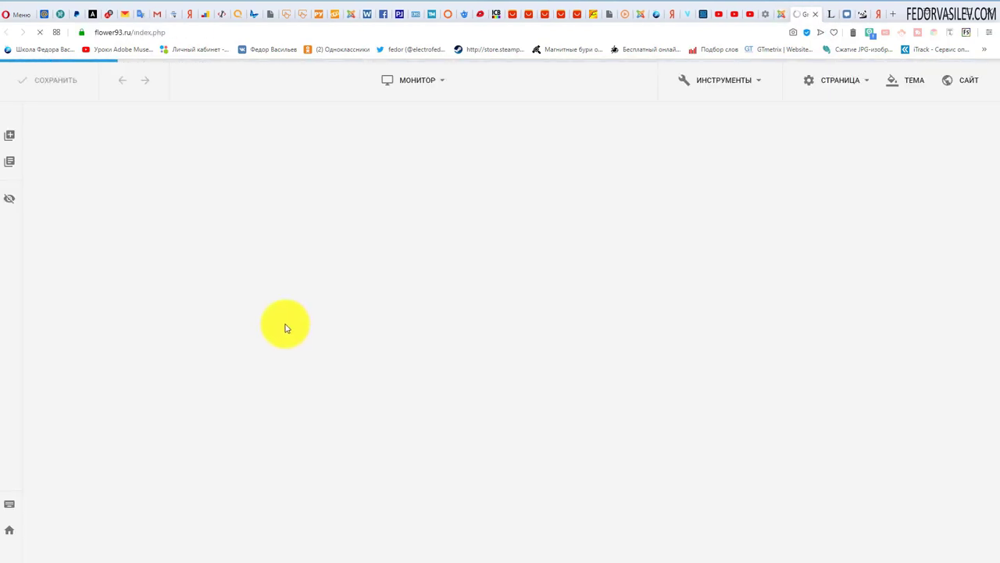